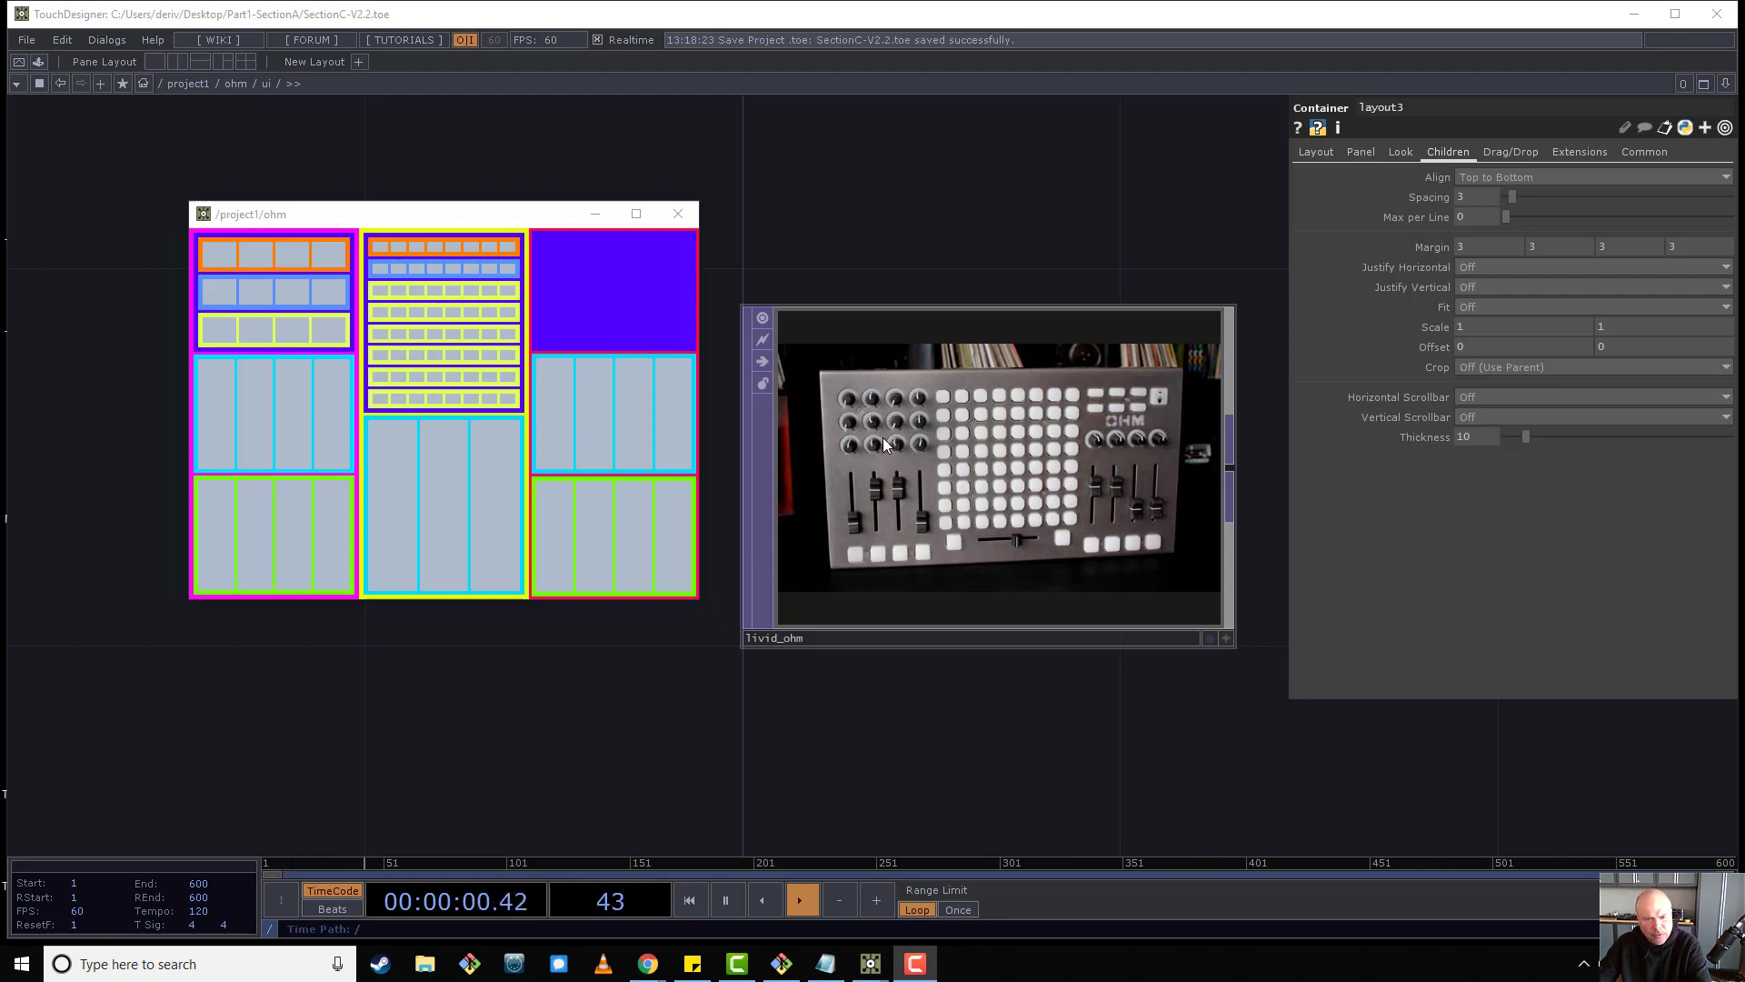
# Zoom out the network editor, moving from the livid_ohm photo to the layout1 and layout2 containers.
pyautogui.scroll(-2, 882, 438)
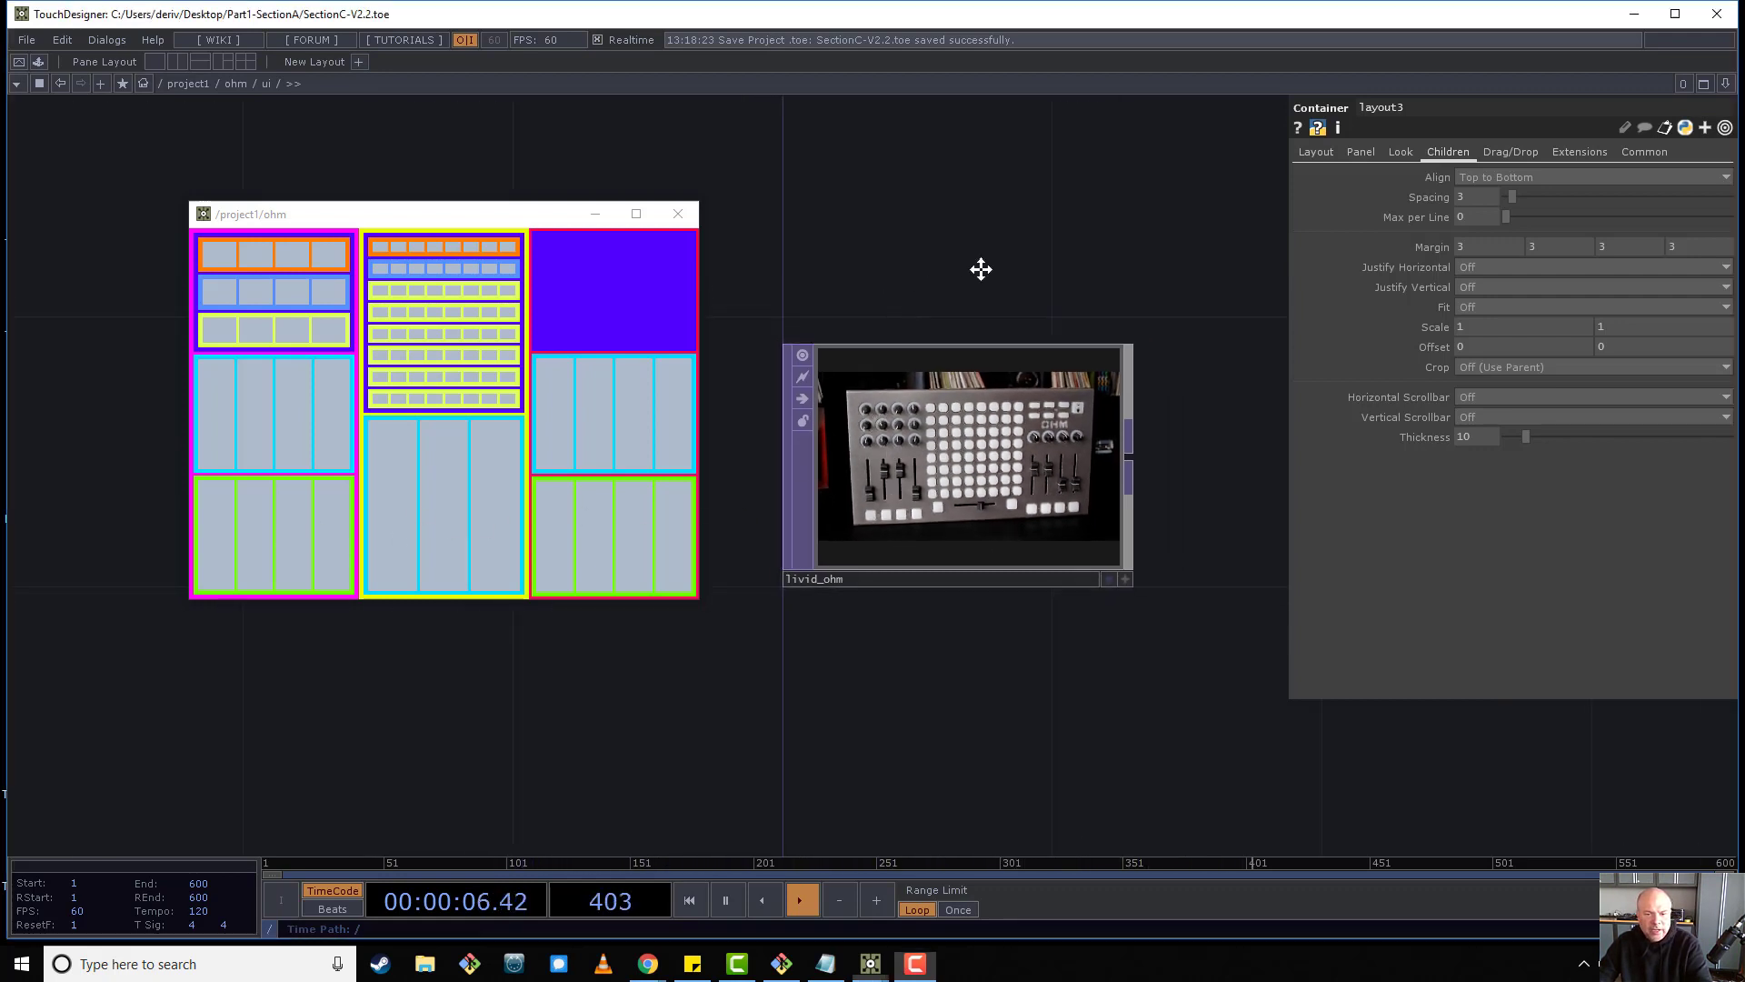
pyautogui.scroll(-3, 1012, 269)
pyautogui.scroll(-4, 1045, 530)
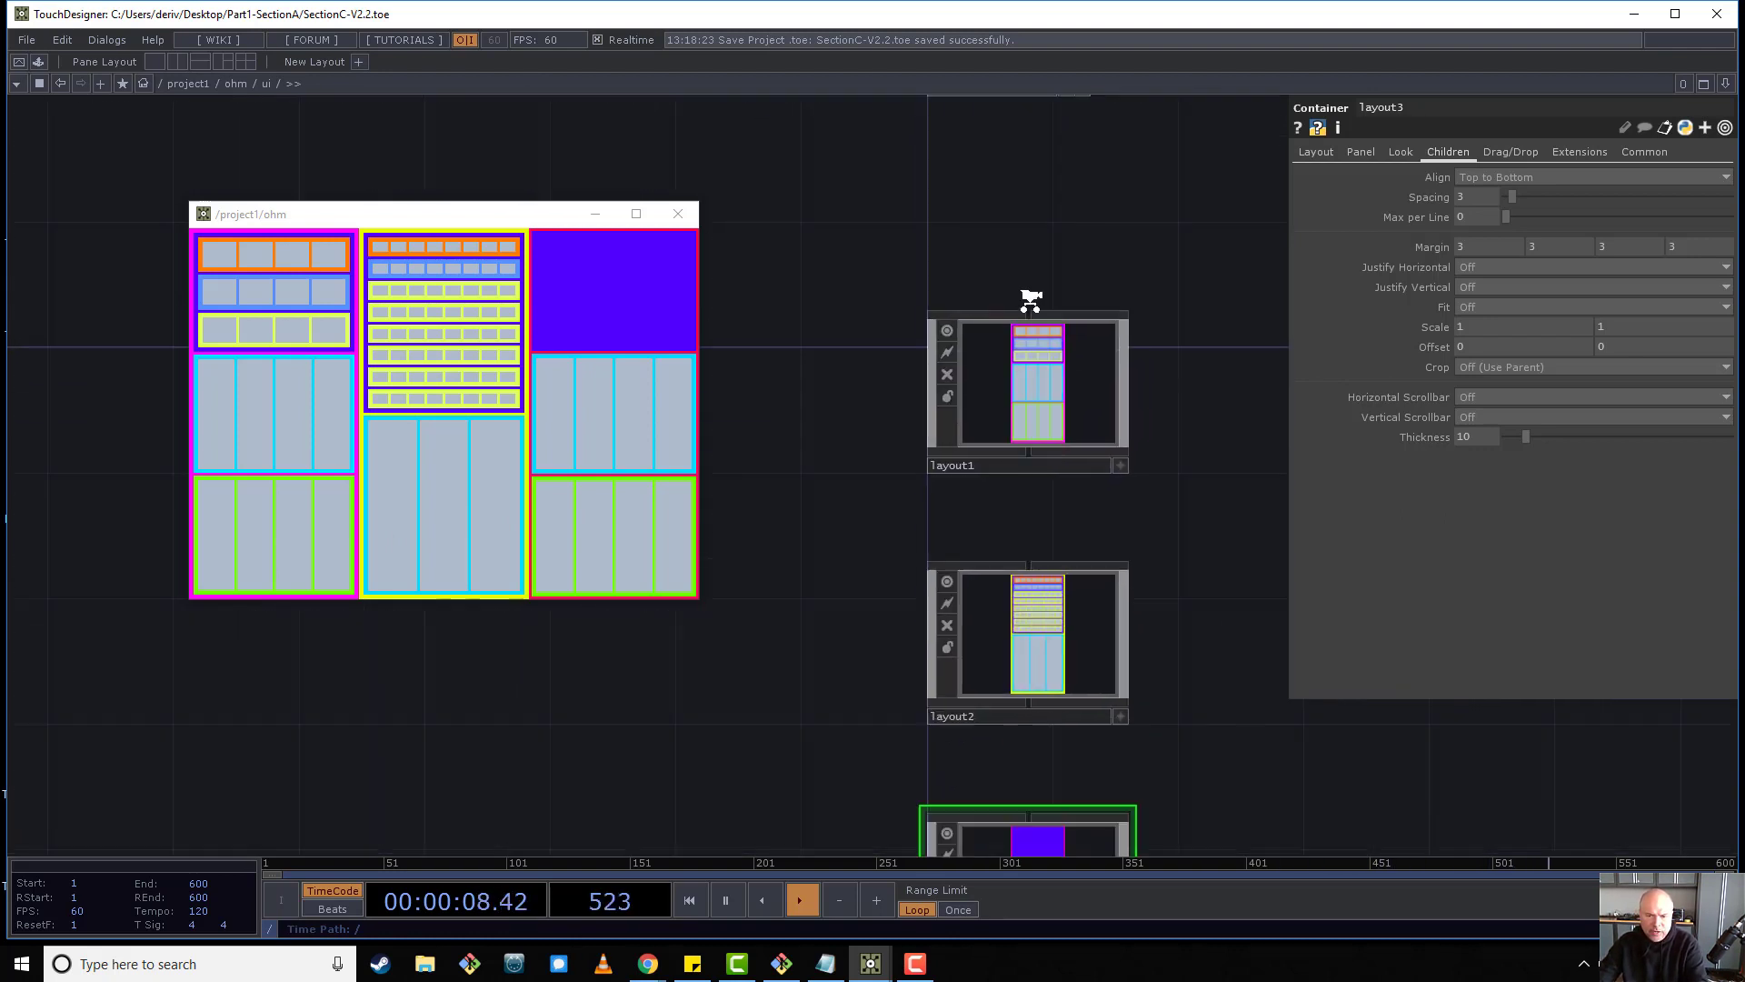
# Select layout1, then widen, shorten and narrow the ohm preview to watch the containers reflow.
pyautogui.scroll(4, 1051, 421)
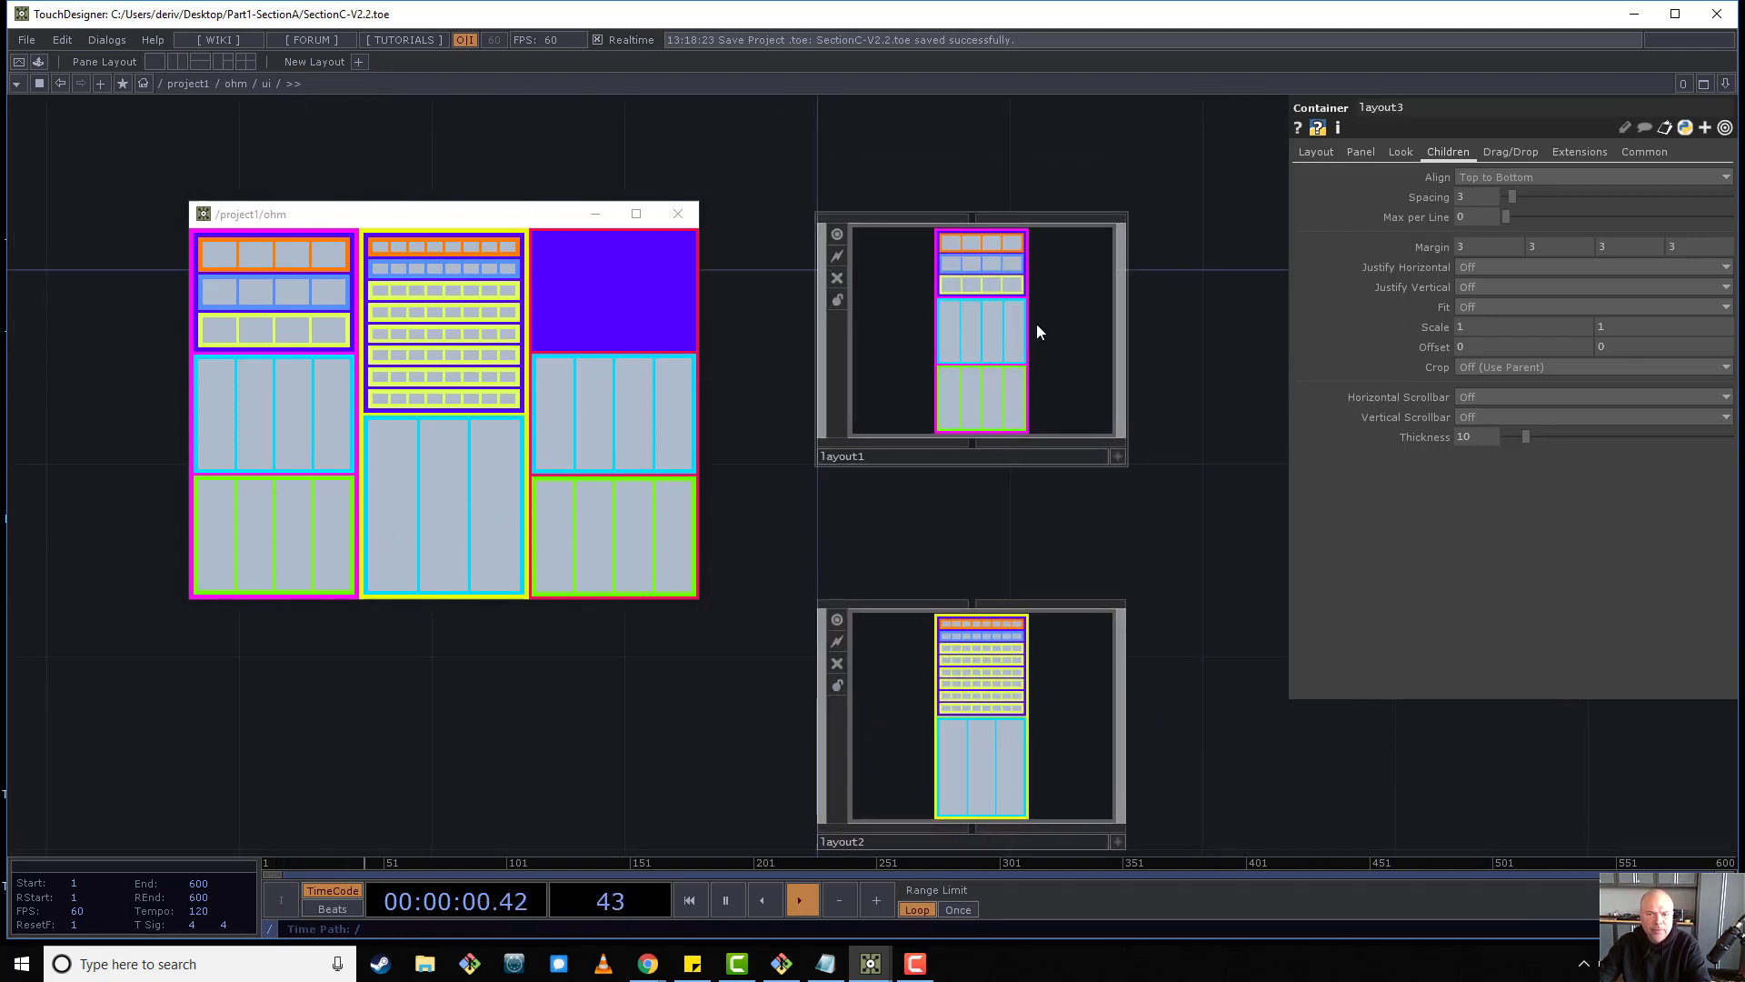
pyautogui.click(1037, 327)
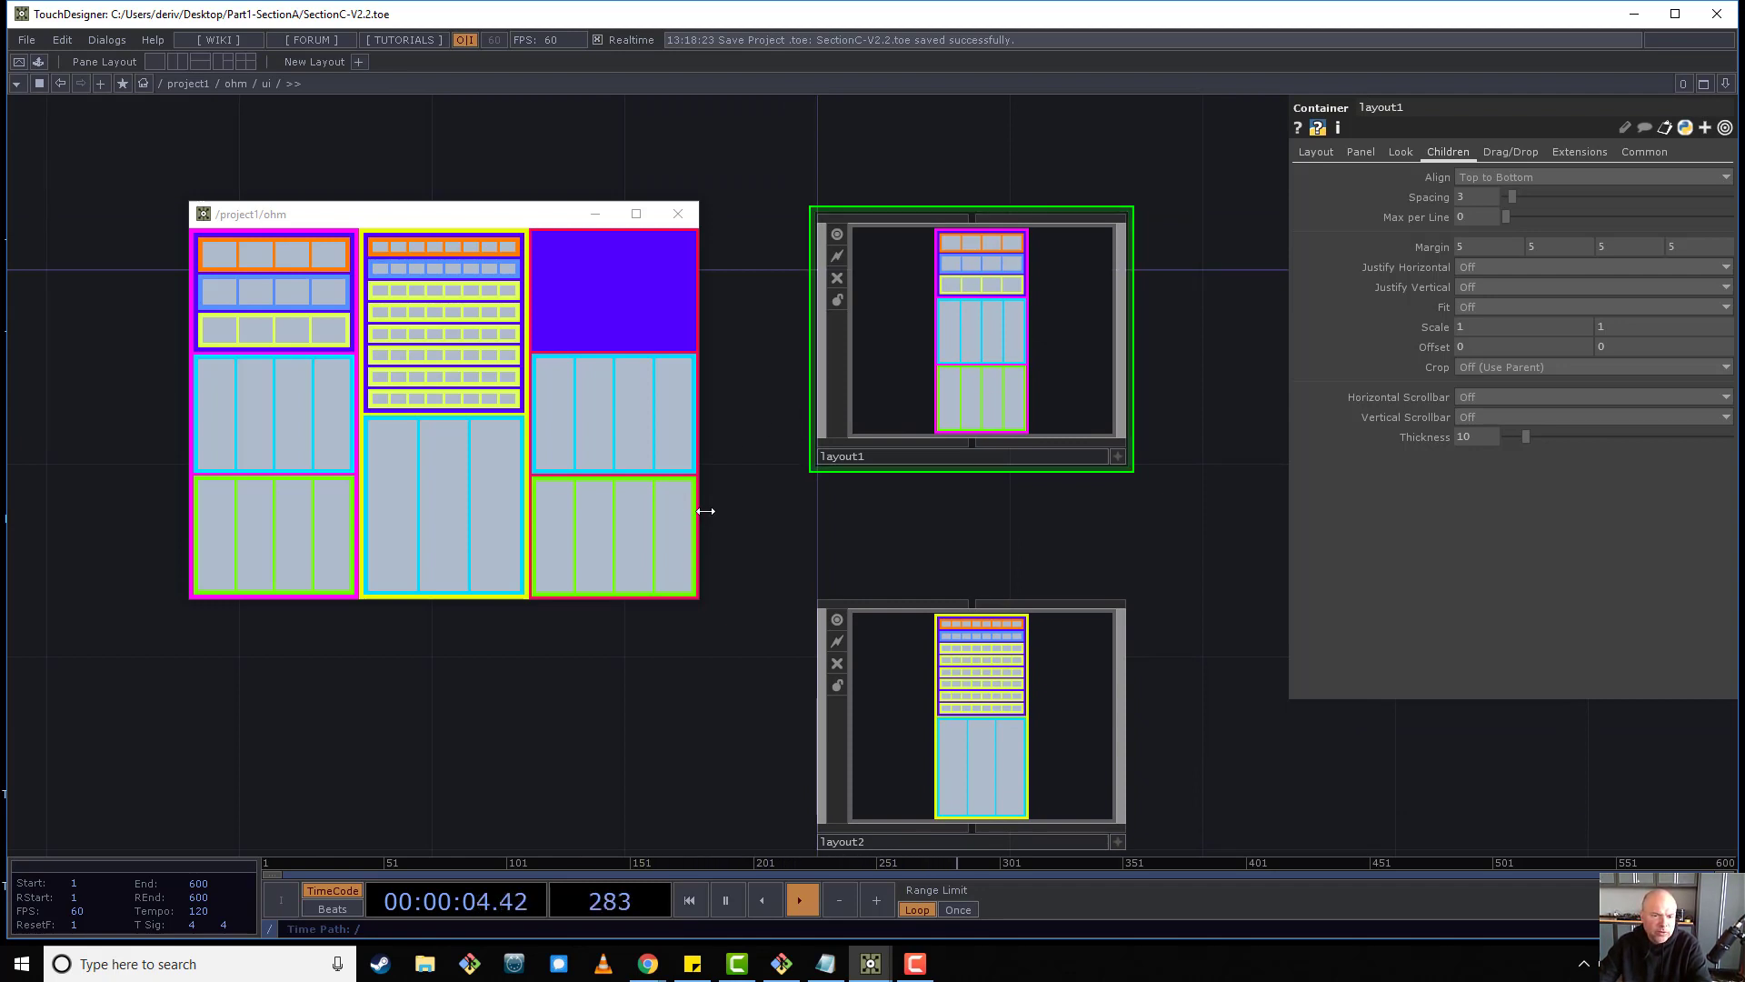
pyautogui.moveTo(698, 511); pyautogui.dragTo(1014, 509)
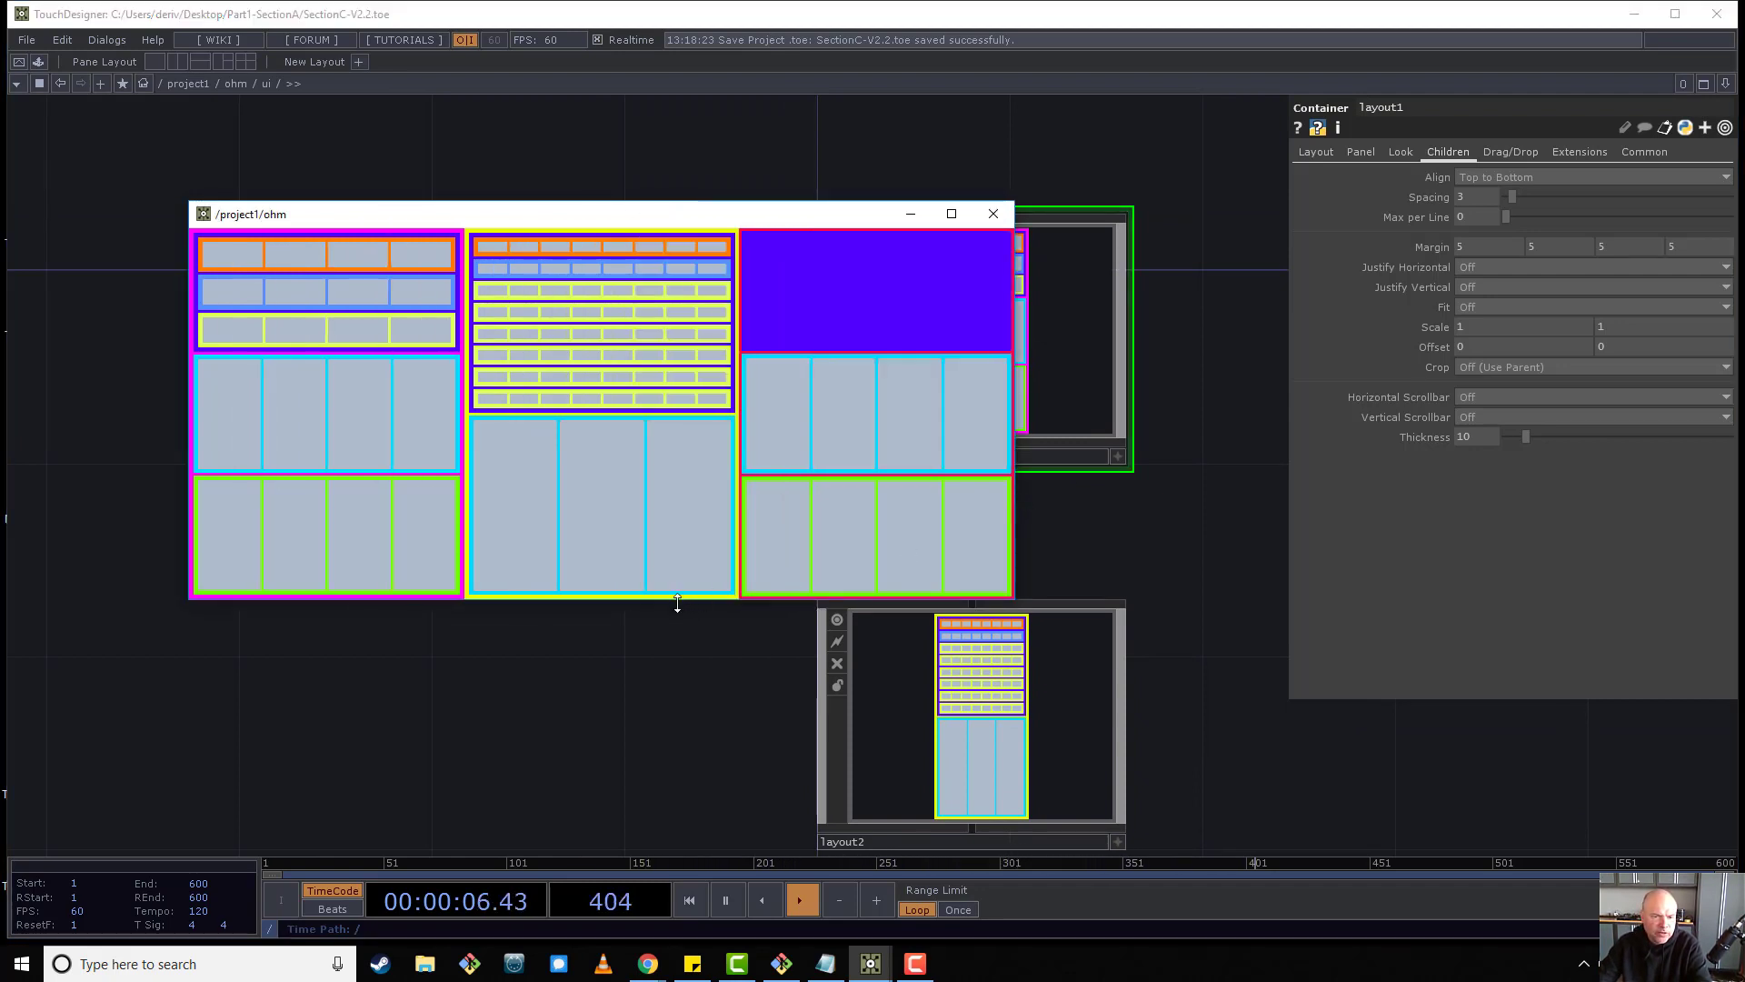
pyautogui.moveTo(677, 603); pyautogui.dragTo(658, 829)
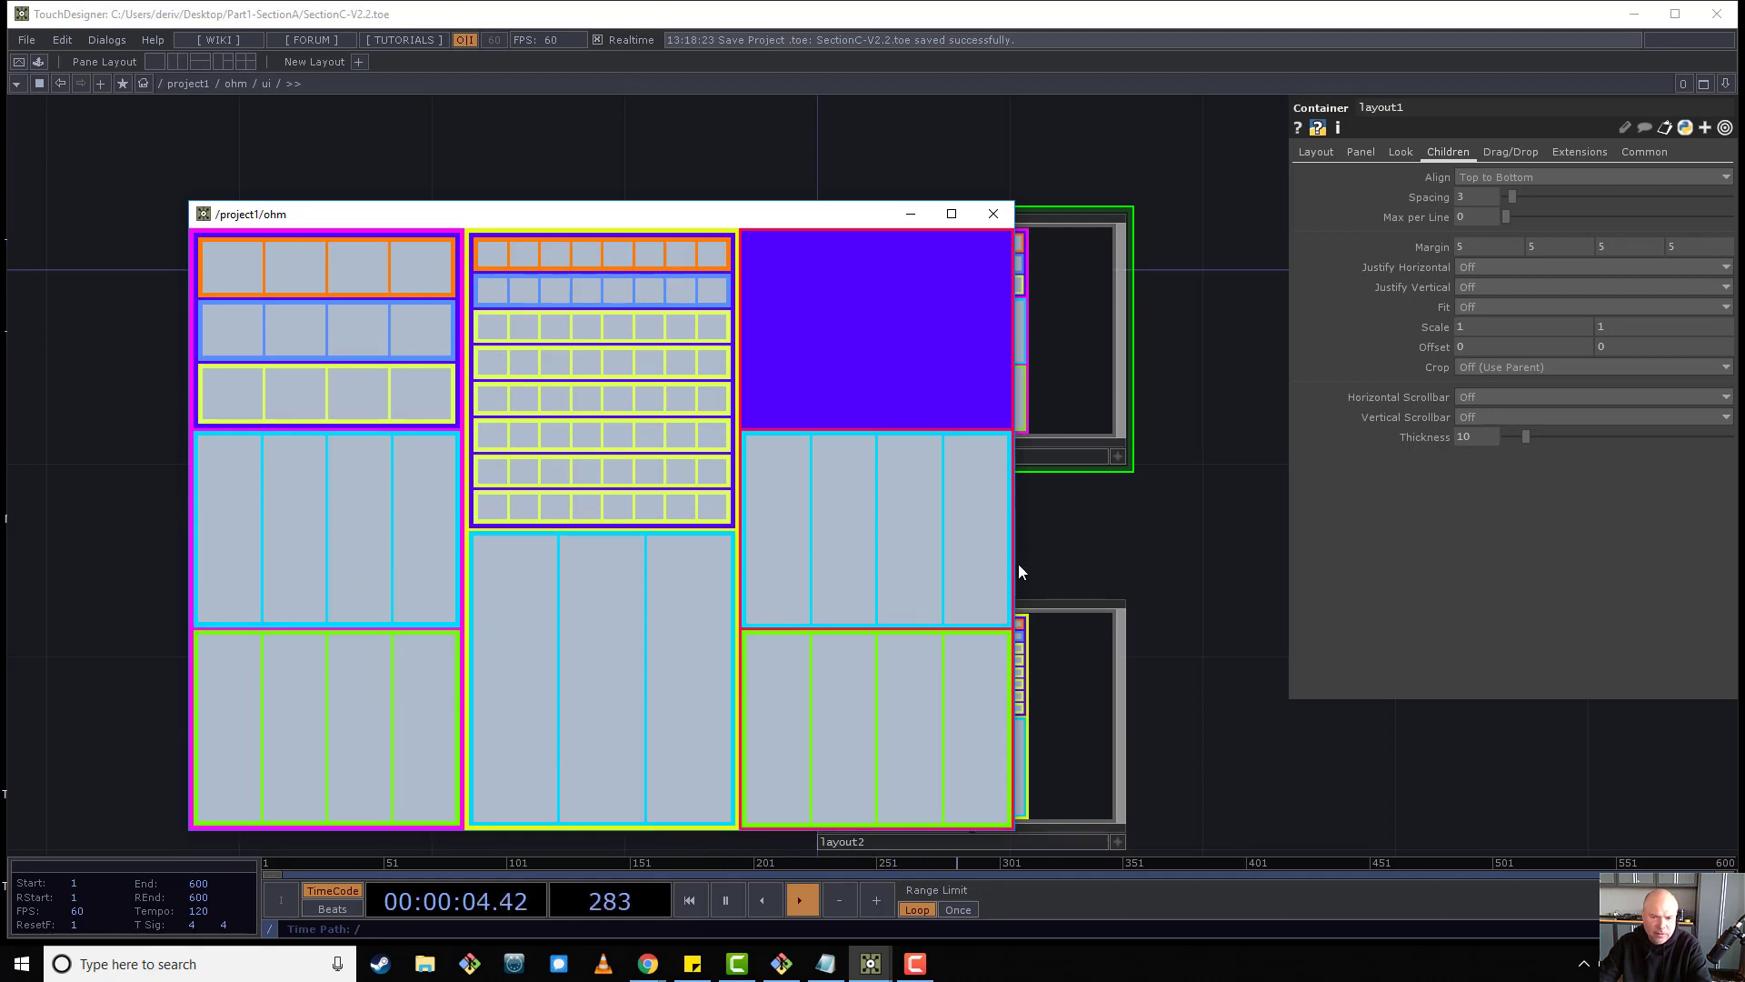
pyautogui.moveTo(1016, 563); pyautogui.dragTo(958, 571)
# Maximize and restore the ohm preview, then shrink it to a compact size at the top-left.
pyautogui.doubleClick(691, 214)
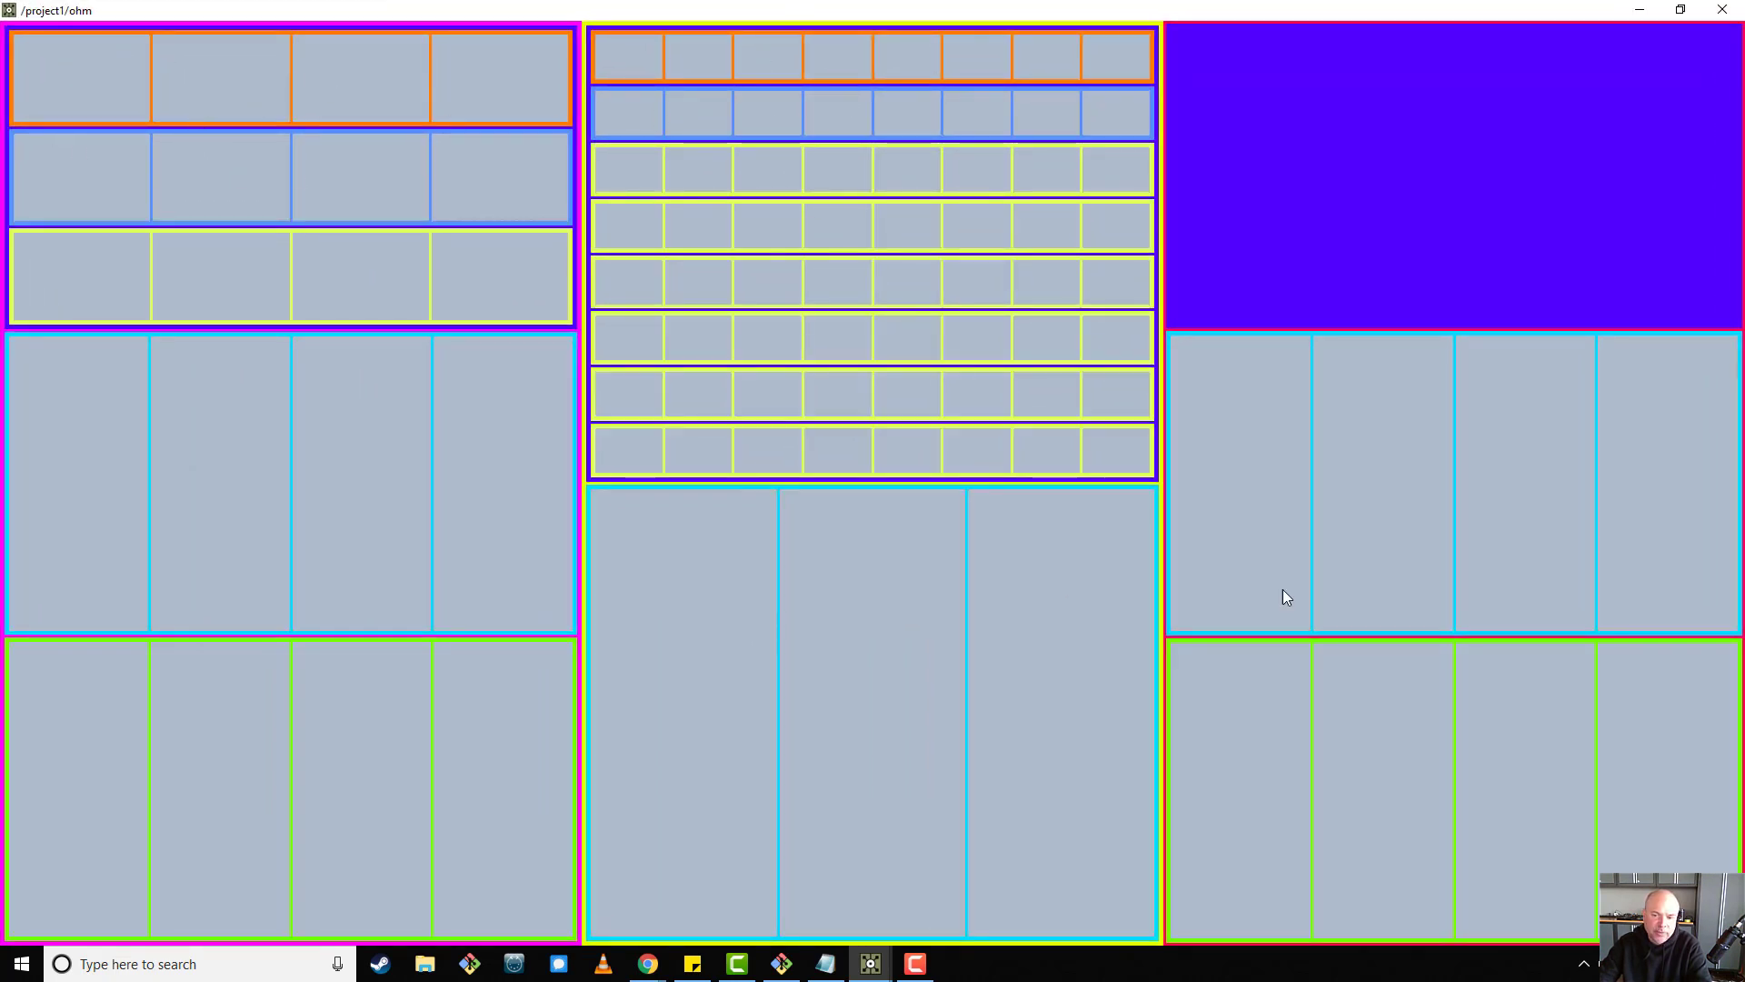
pyautogui.doubleClick(1029, 15)
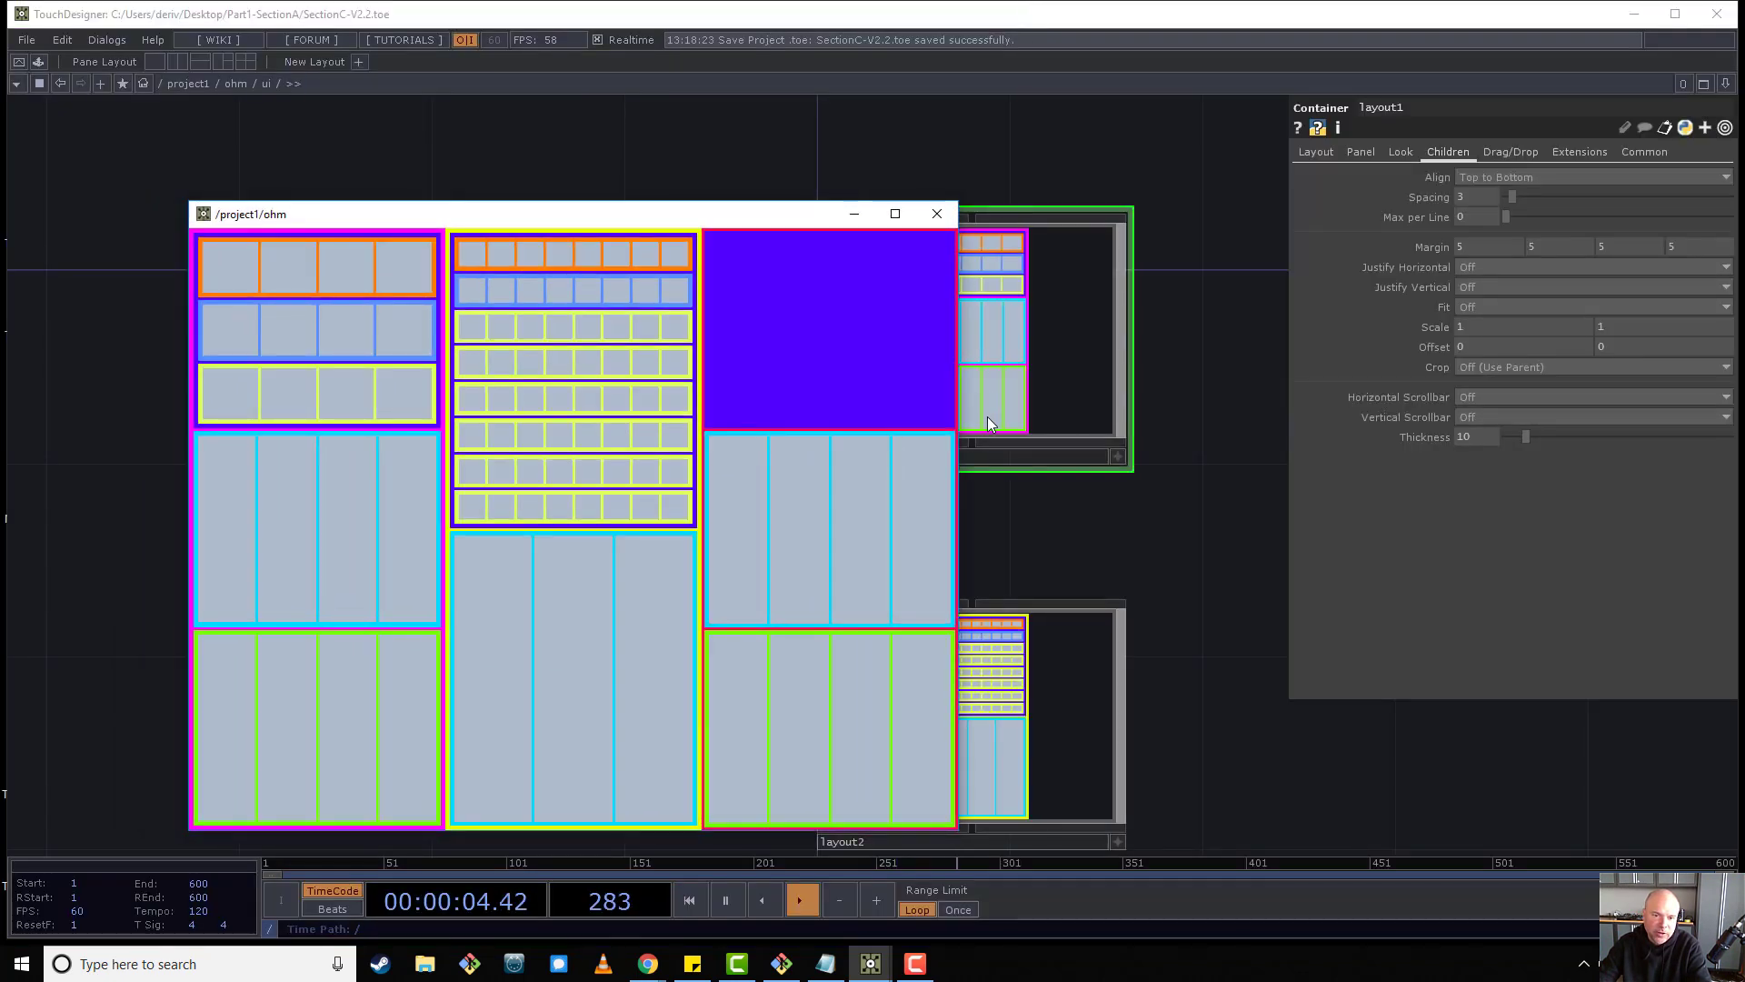
pyautogui.moveTo(961, 423); pyautogui.dragTo(779, 422)
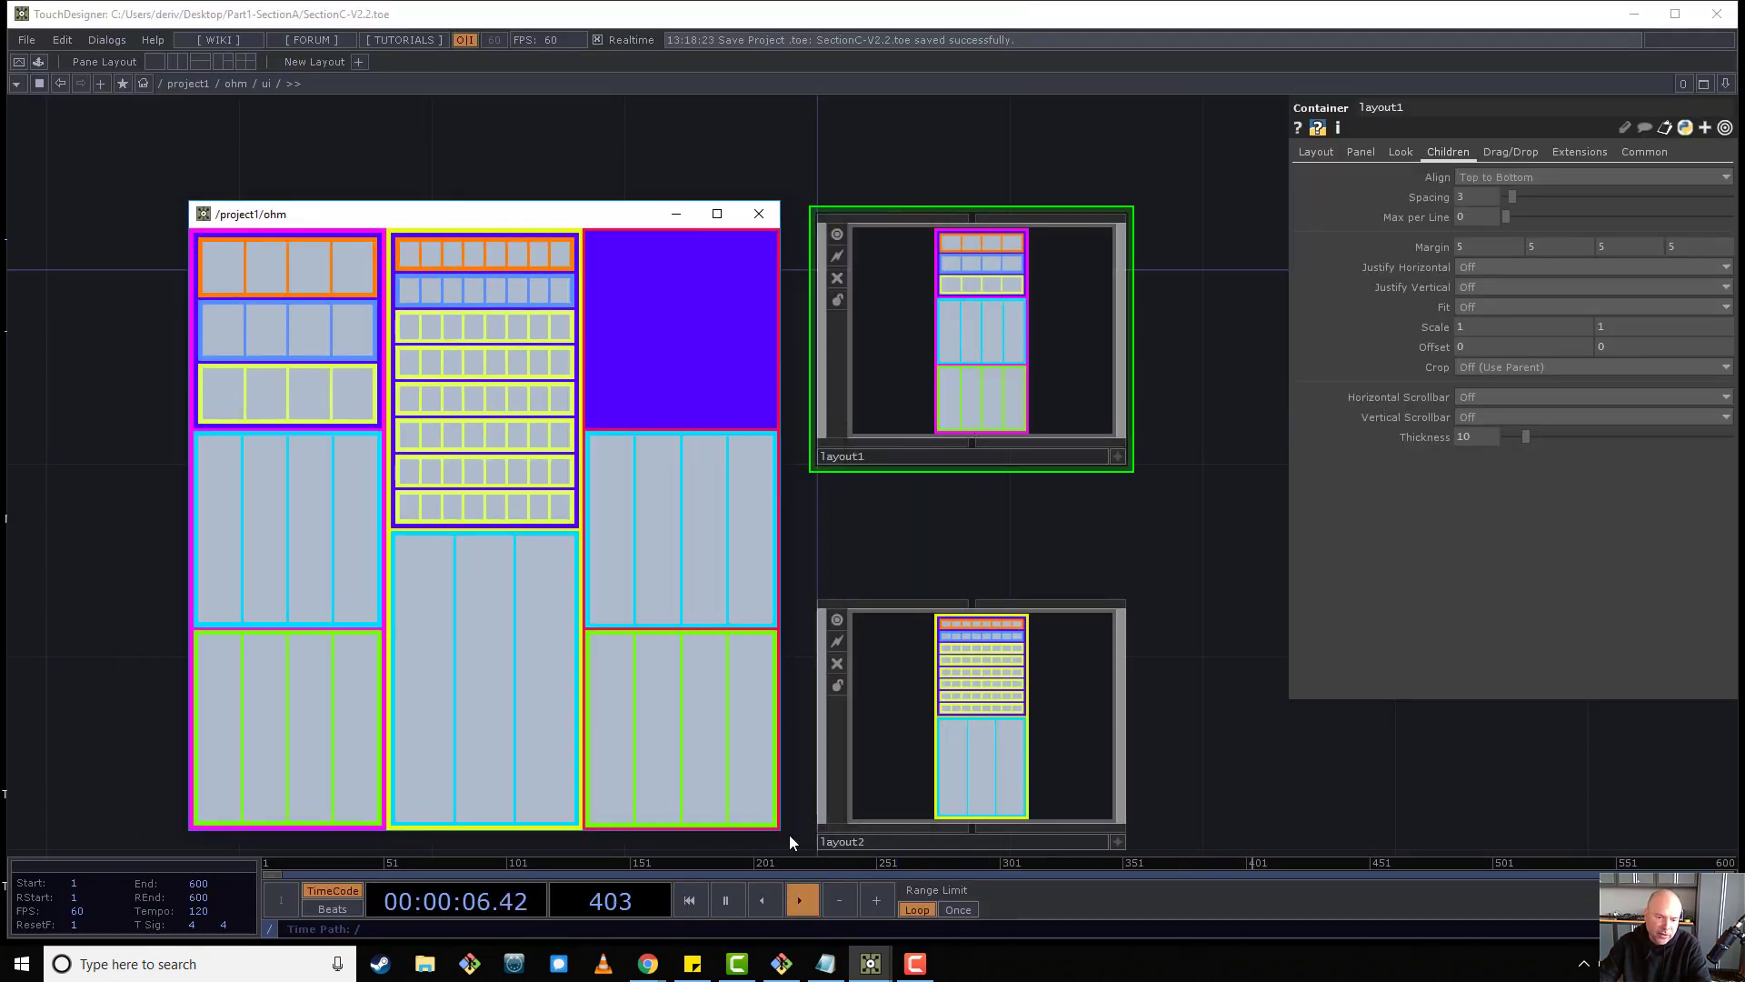
pyautogui.moveTo(785, 833); pyautogui.dragTo(779, 647)
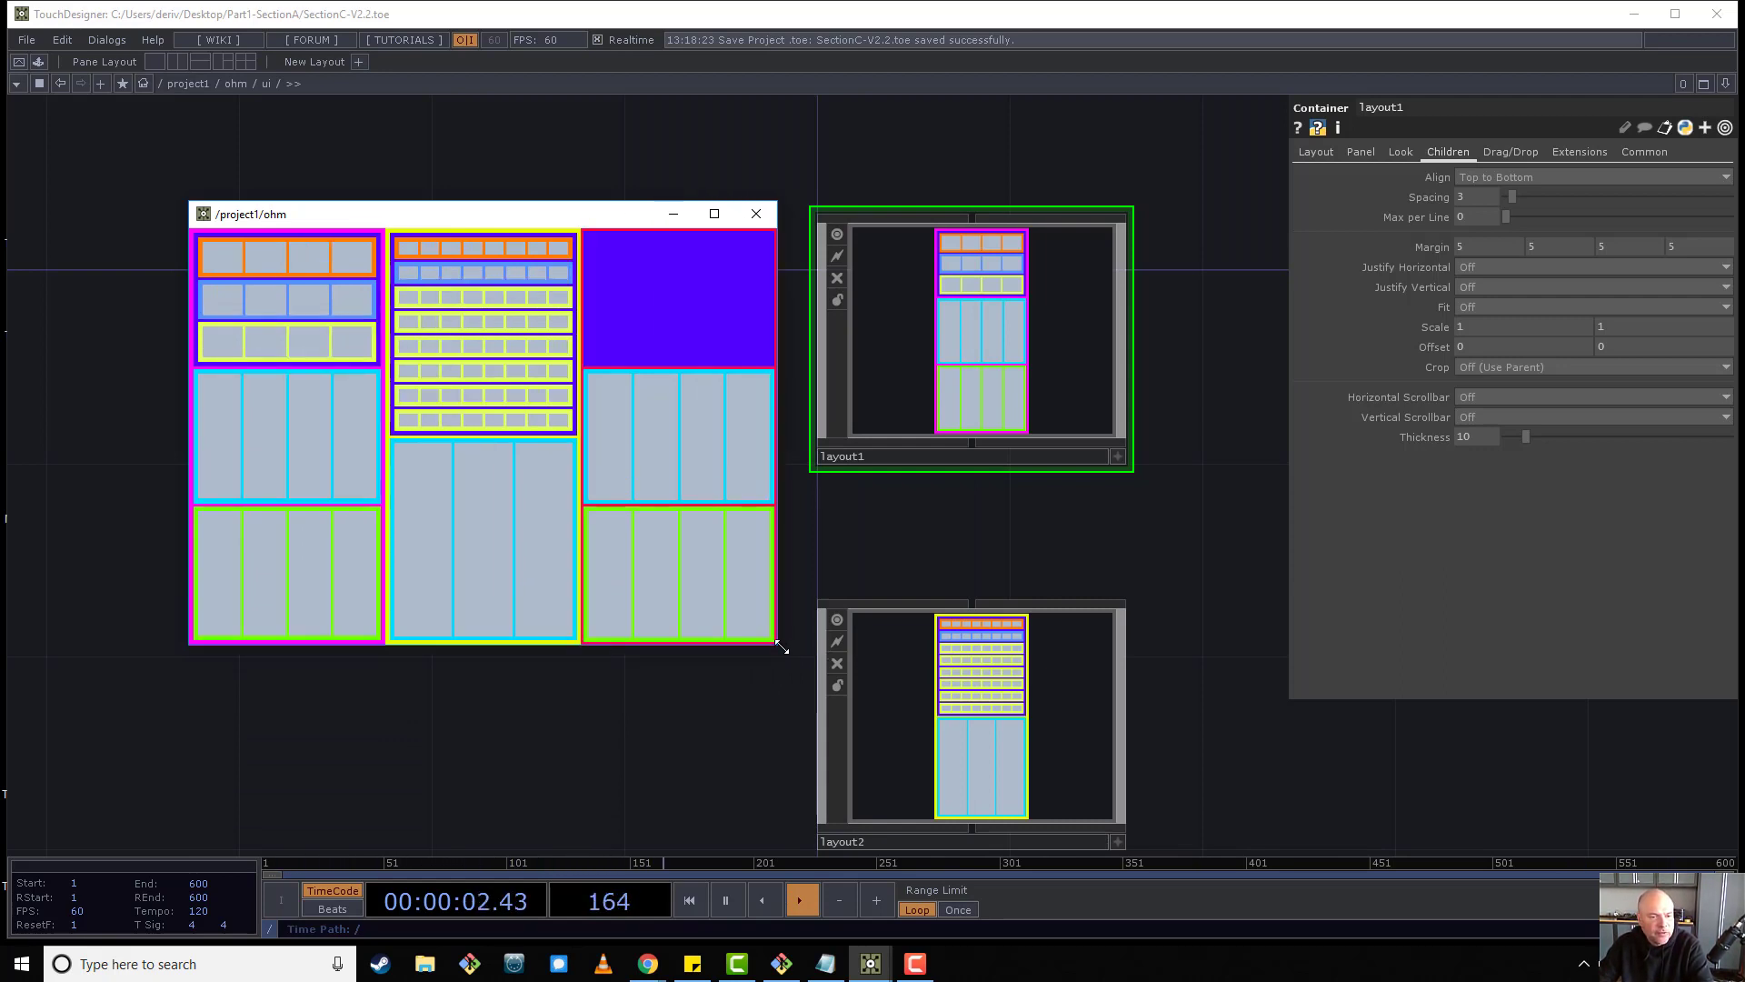
pyautogui.moveTo(530, 216); pyautogui.dragTo(397, 173)
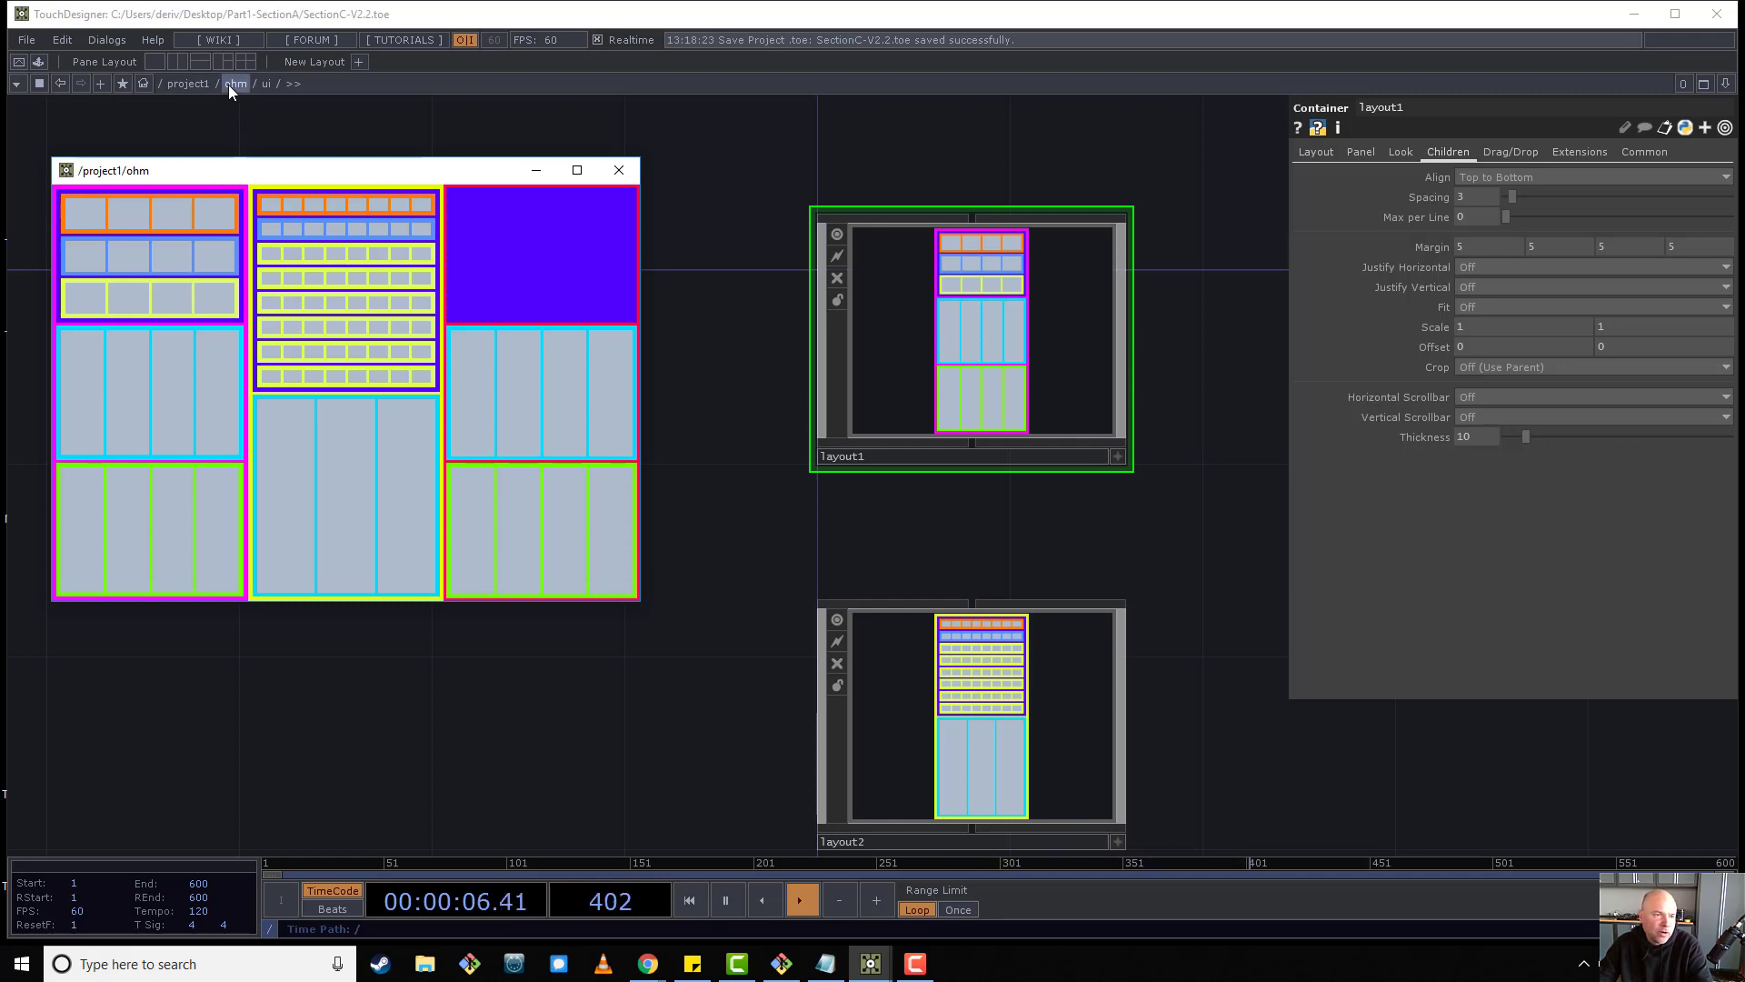
pyautogui.moveTo(247, 172); pyautogui.dragTo(269, 169)
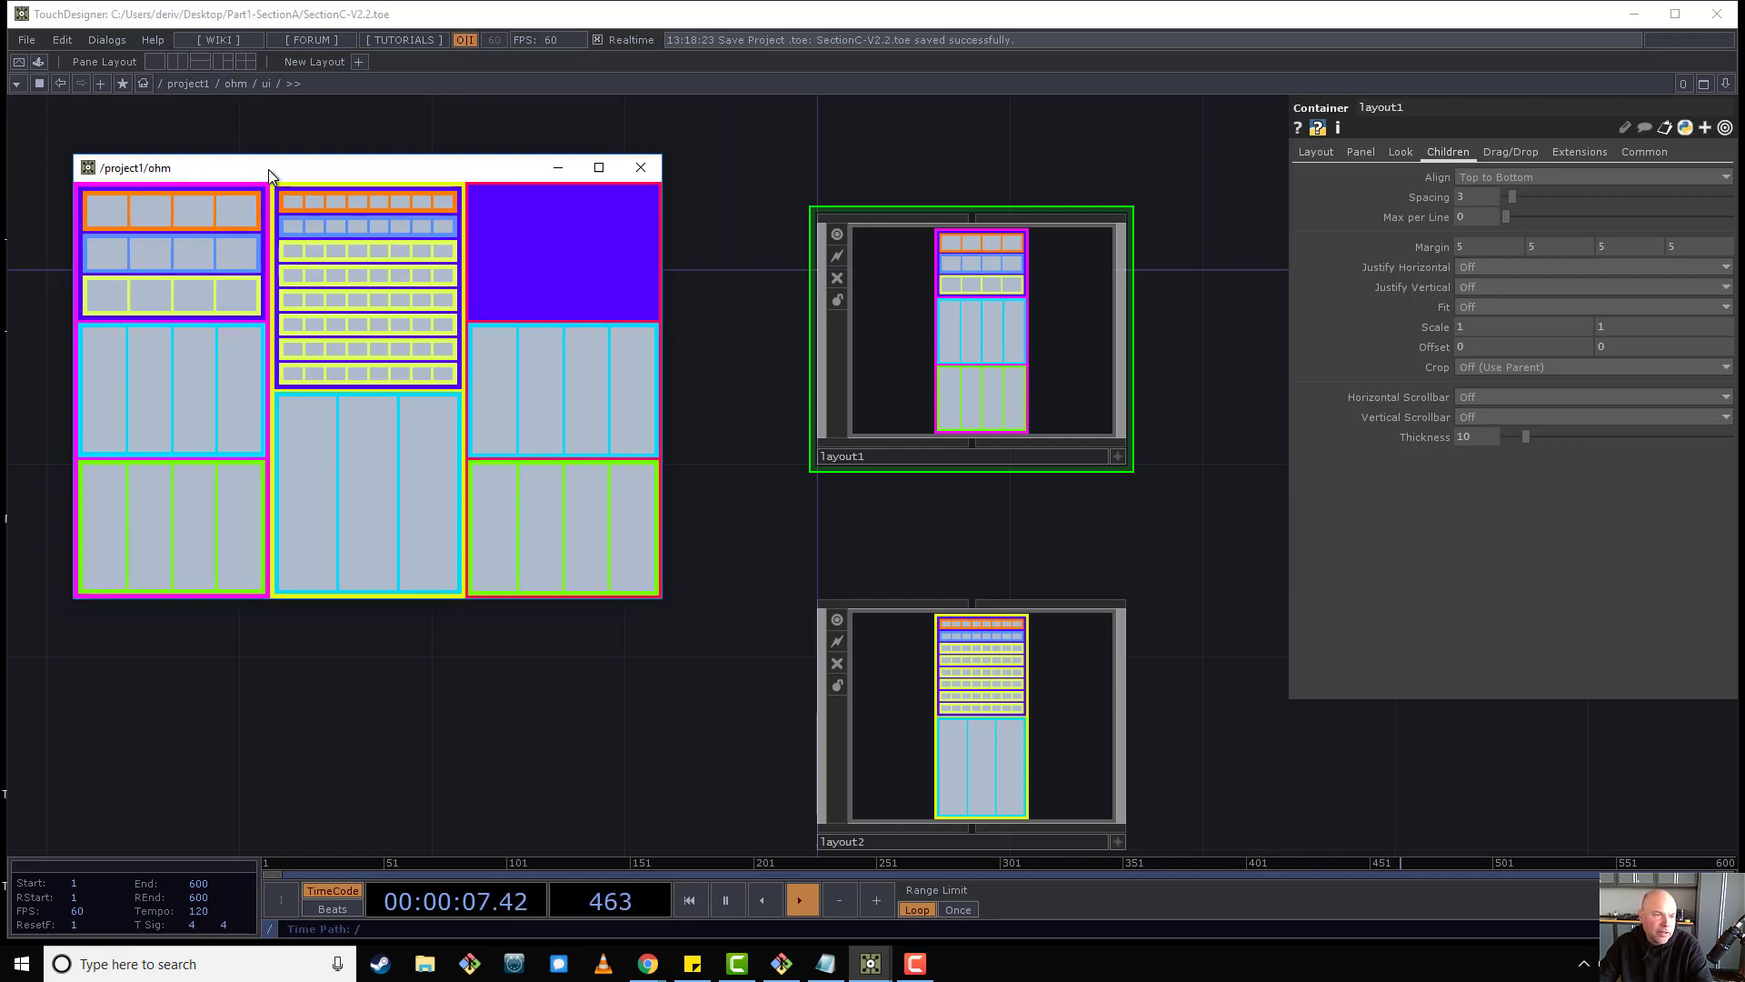
# Inspect the ohm container's parameters, then shrink and close the ohm preview window.
pyautogui.rightClick(236, 82)
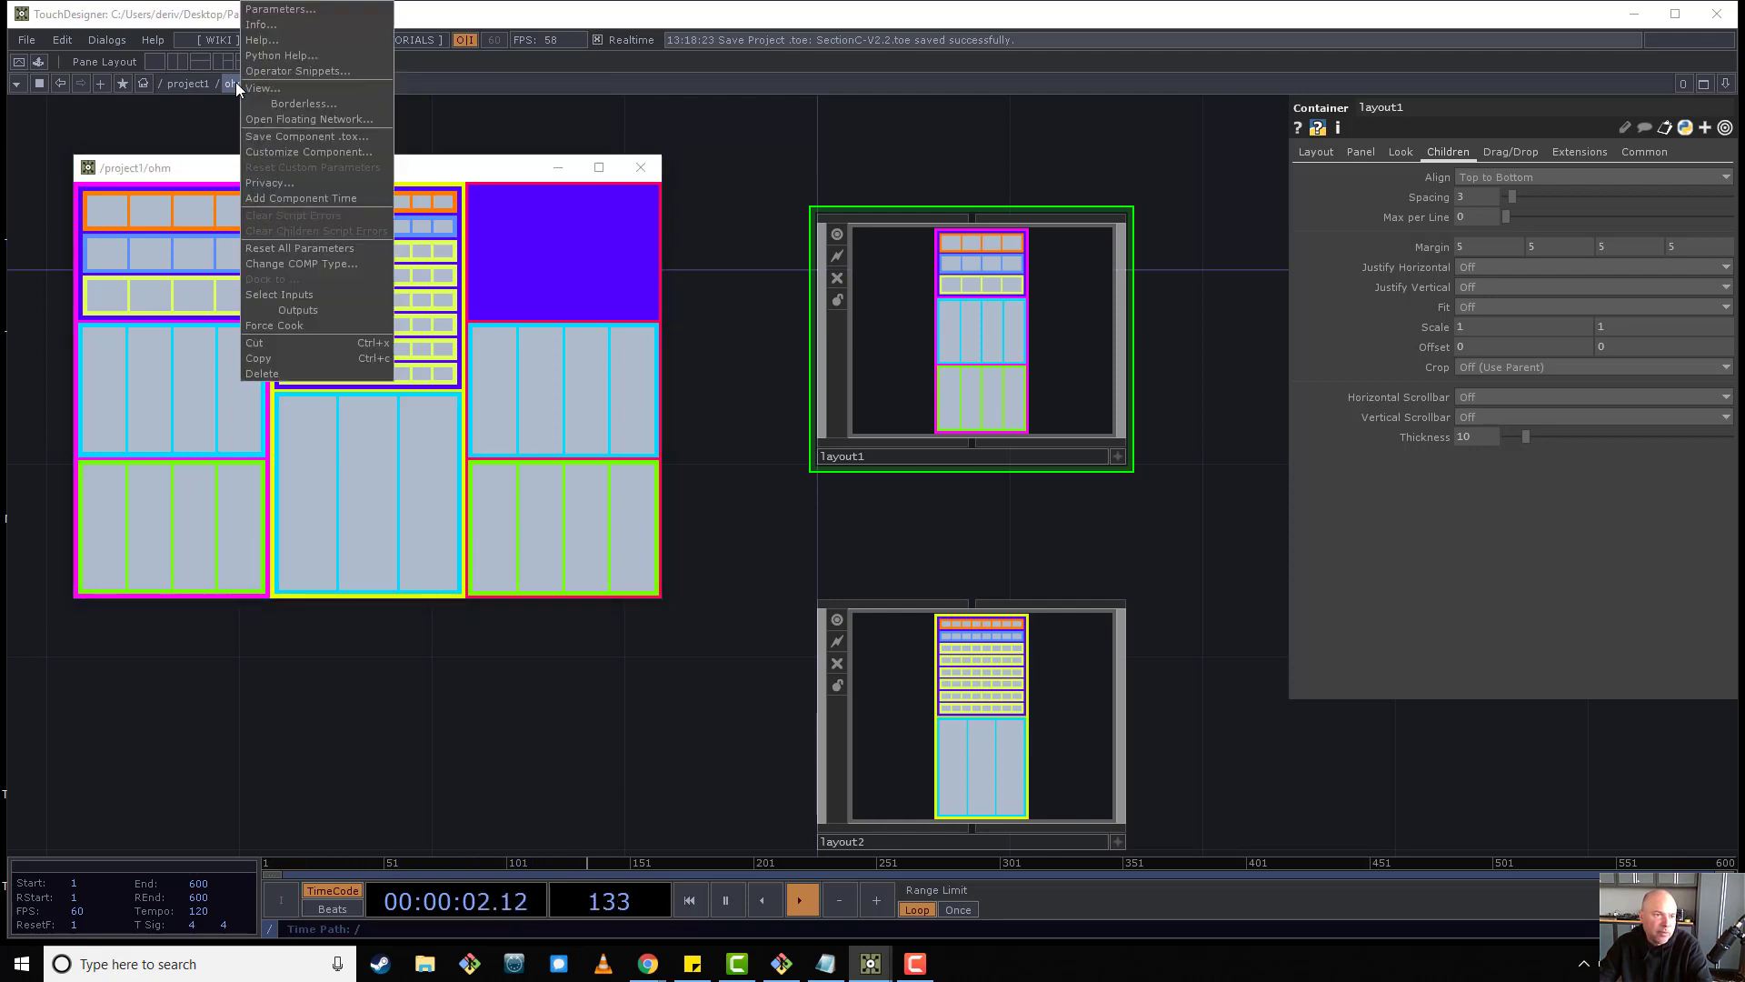
pyautogui.click(291, 19)
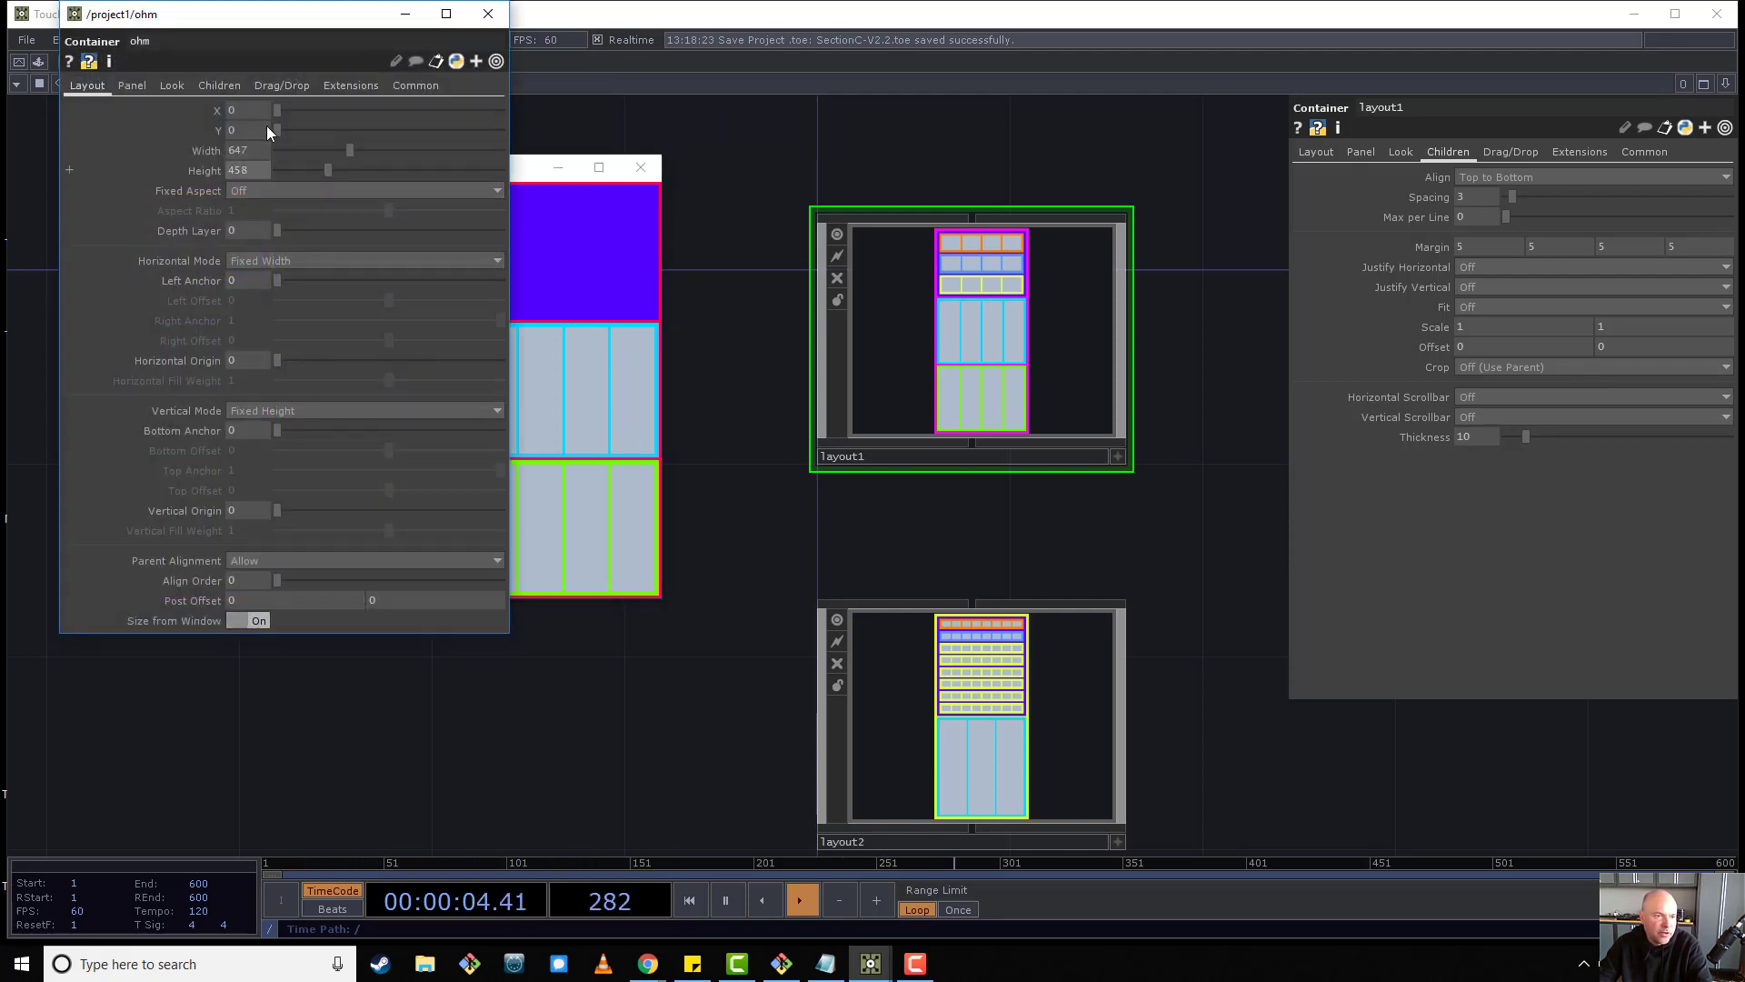
pyautogui.click(488, 14)
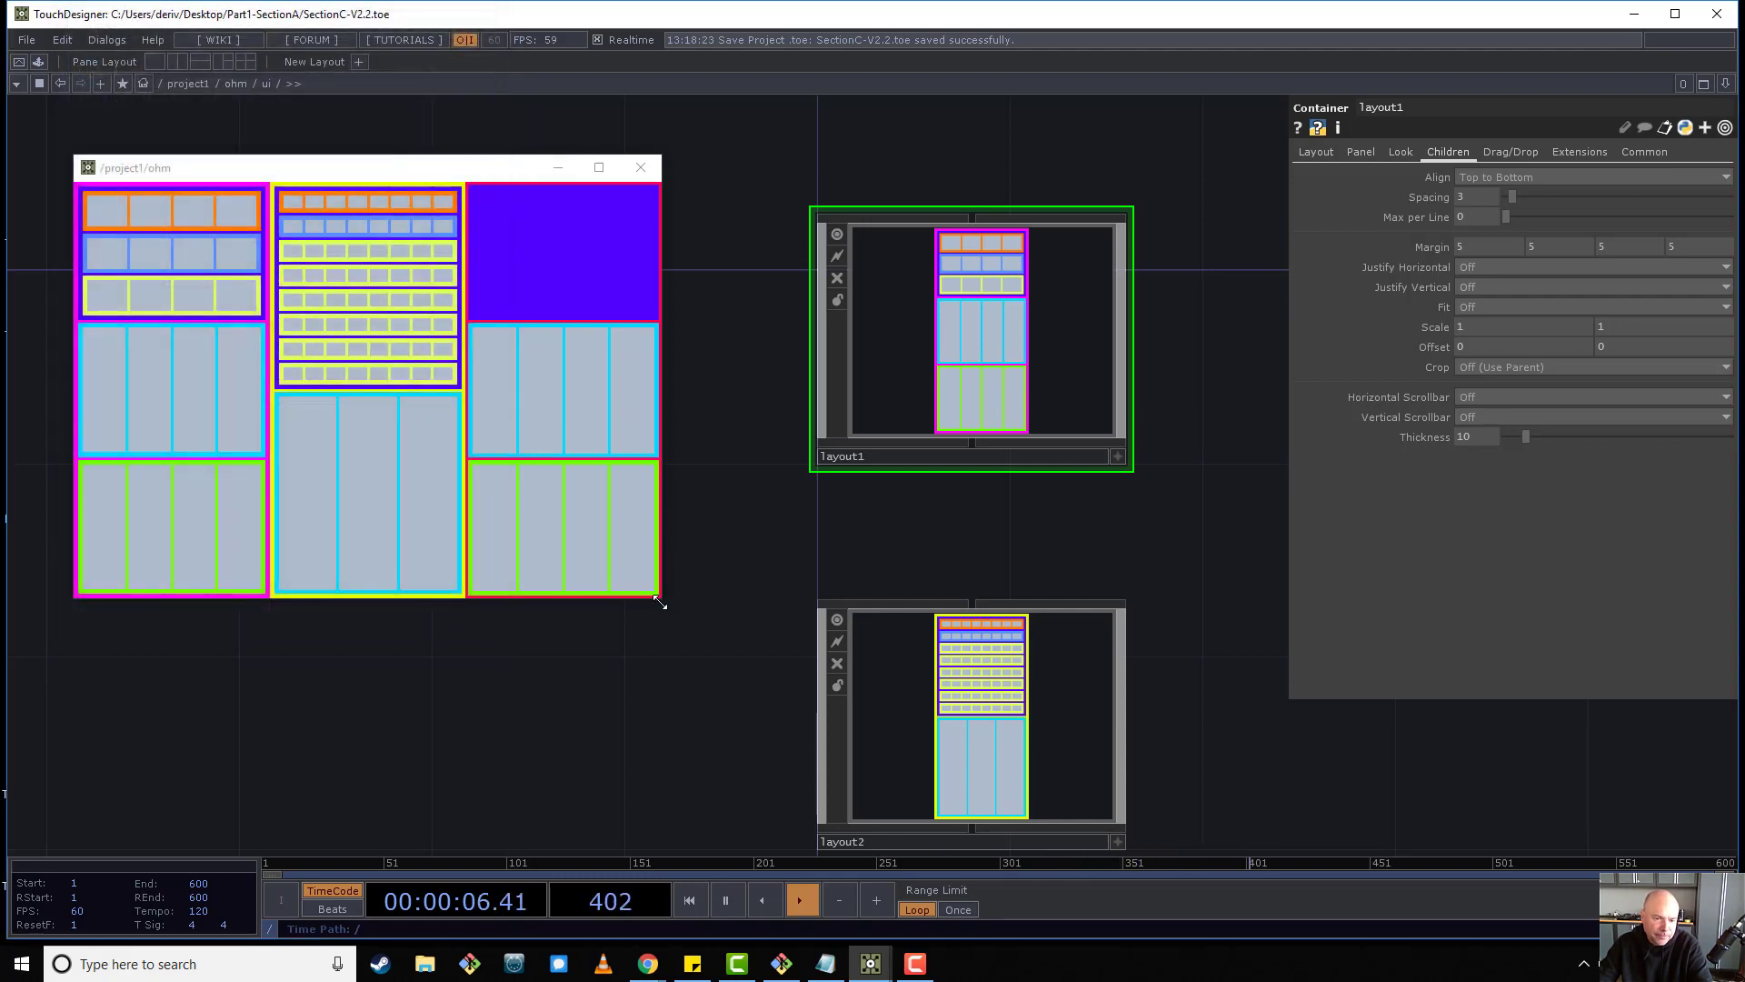
pyautogui.moveTo(661, 602); pyautogui.dragTo(421, 416)
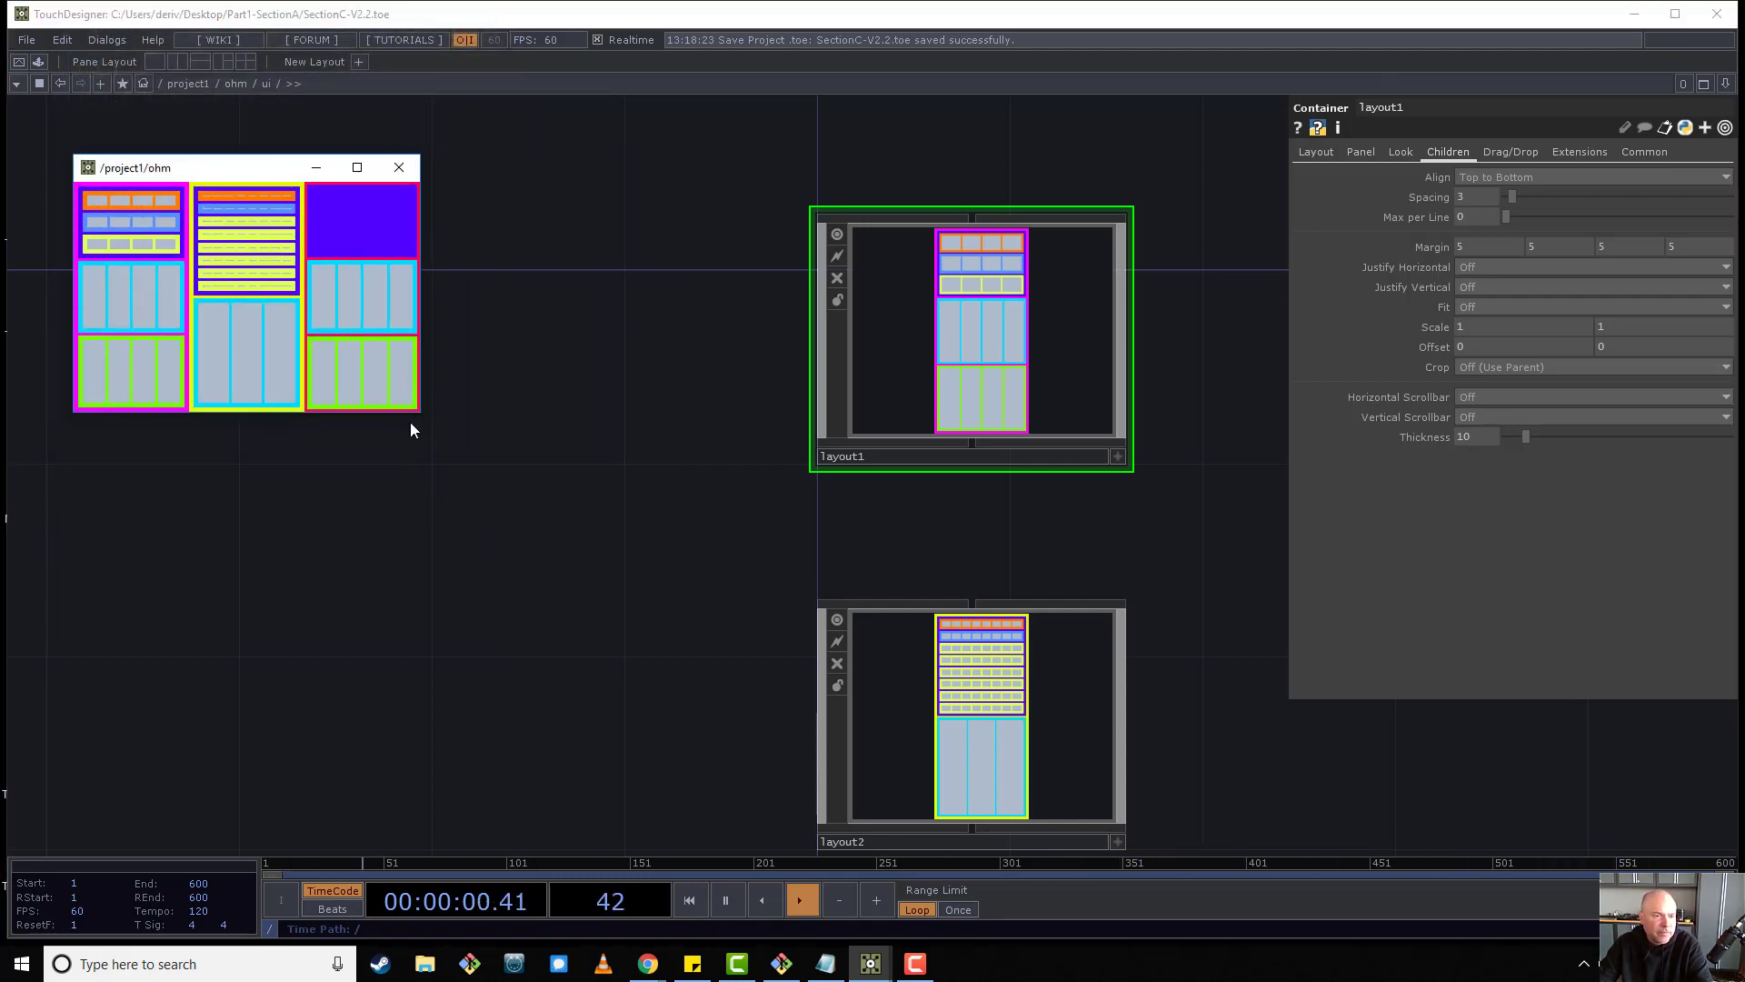
pyautogui.click(403, 175)
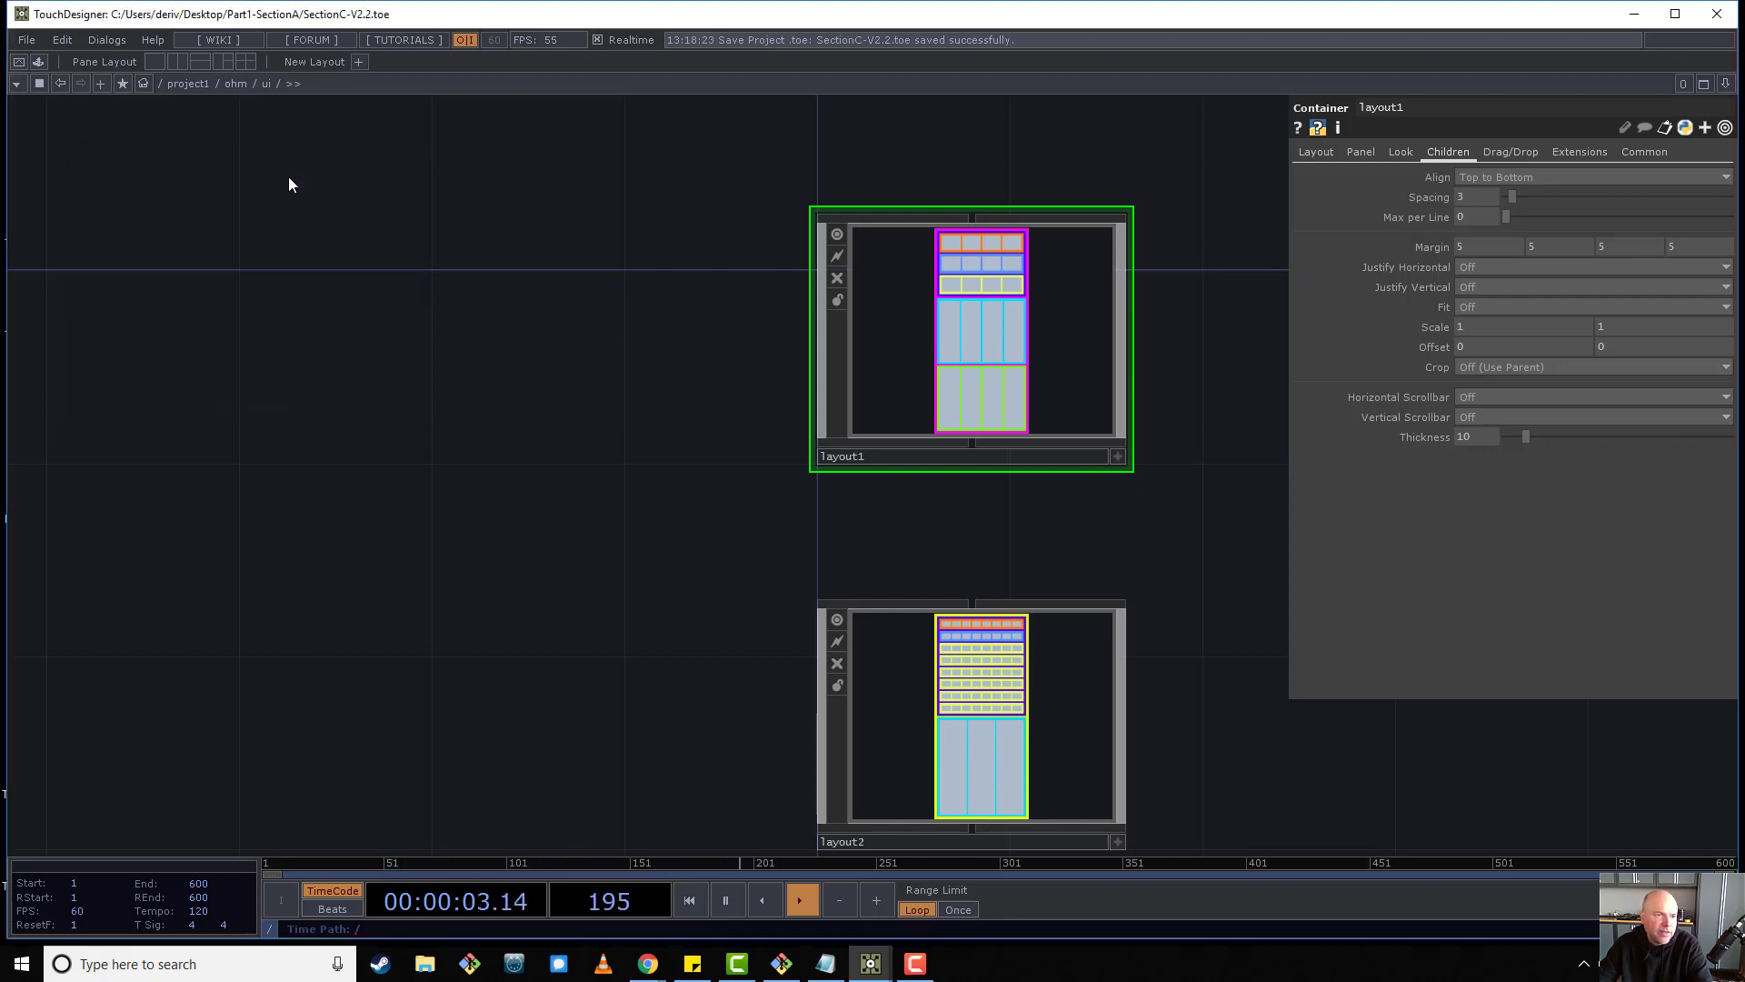
# Review the ui container's Look and Layout parameters: red background, Fill horizontal and vertical modes.
pyautogui.rightClick(274, 85)
pyautogui.click(304, 12)
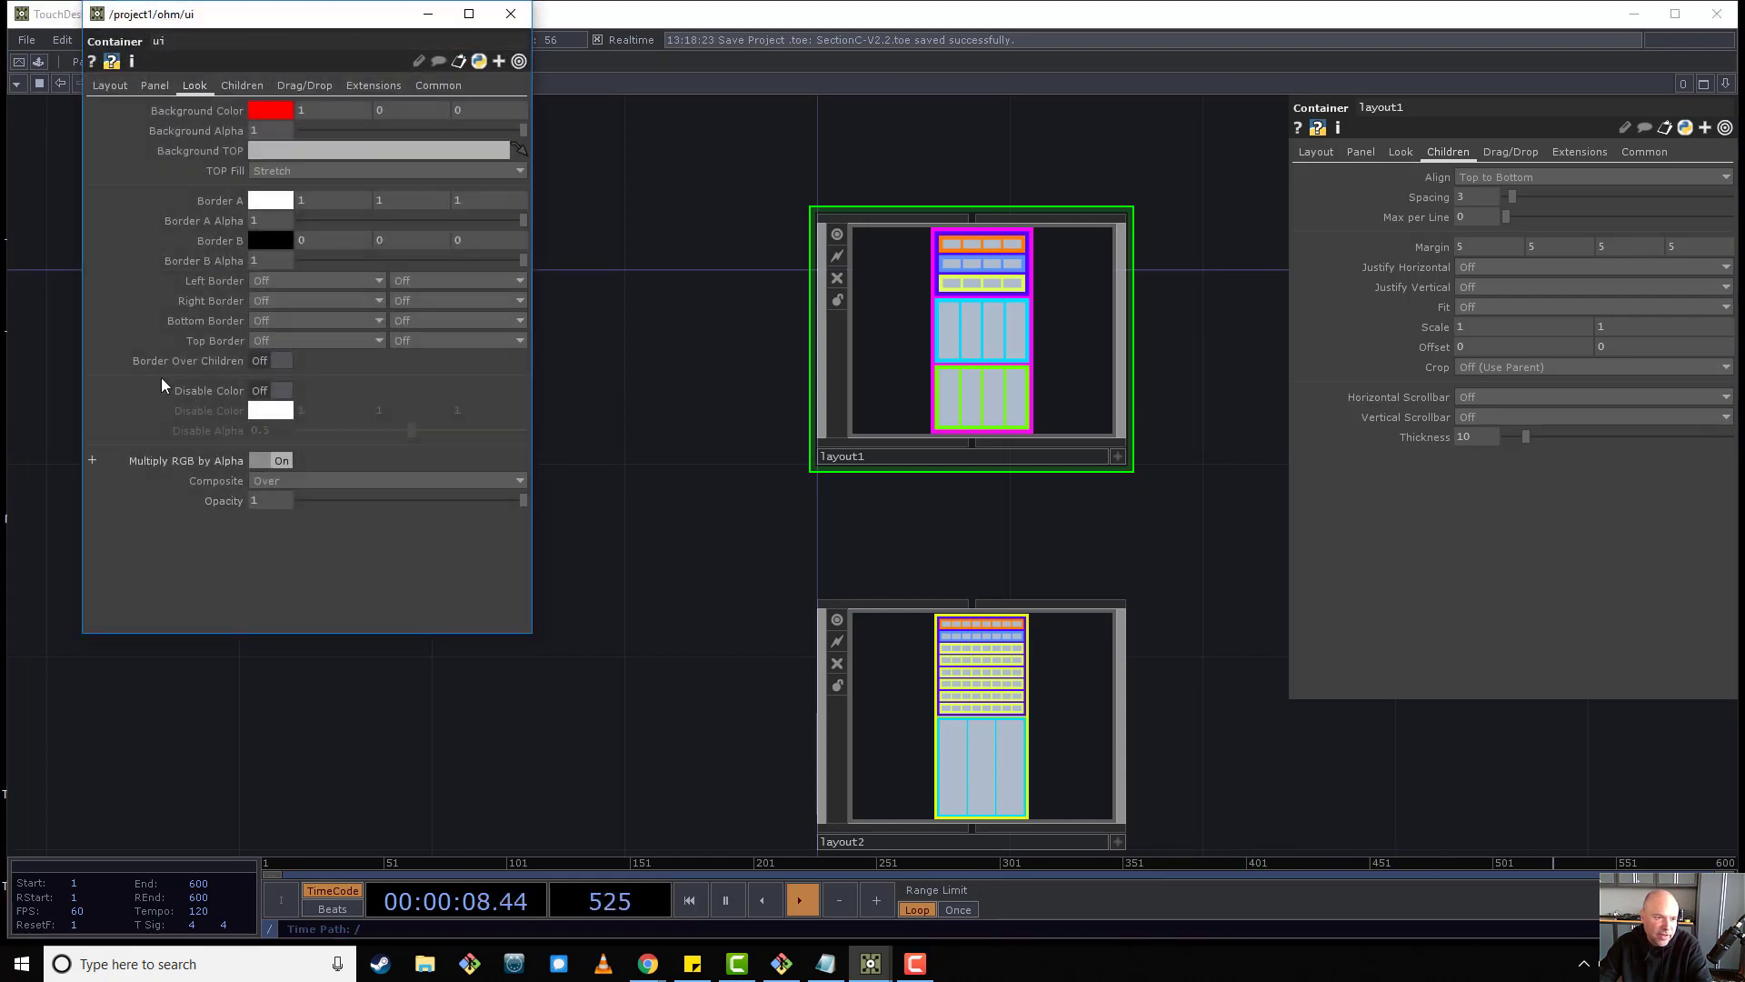
pyautogui.click(110, 85)
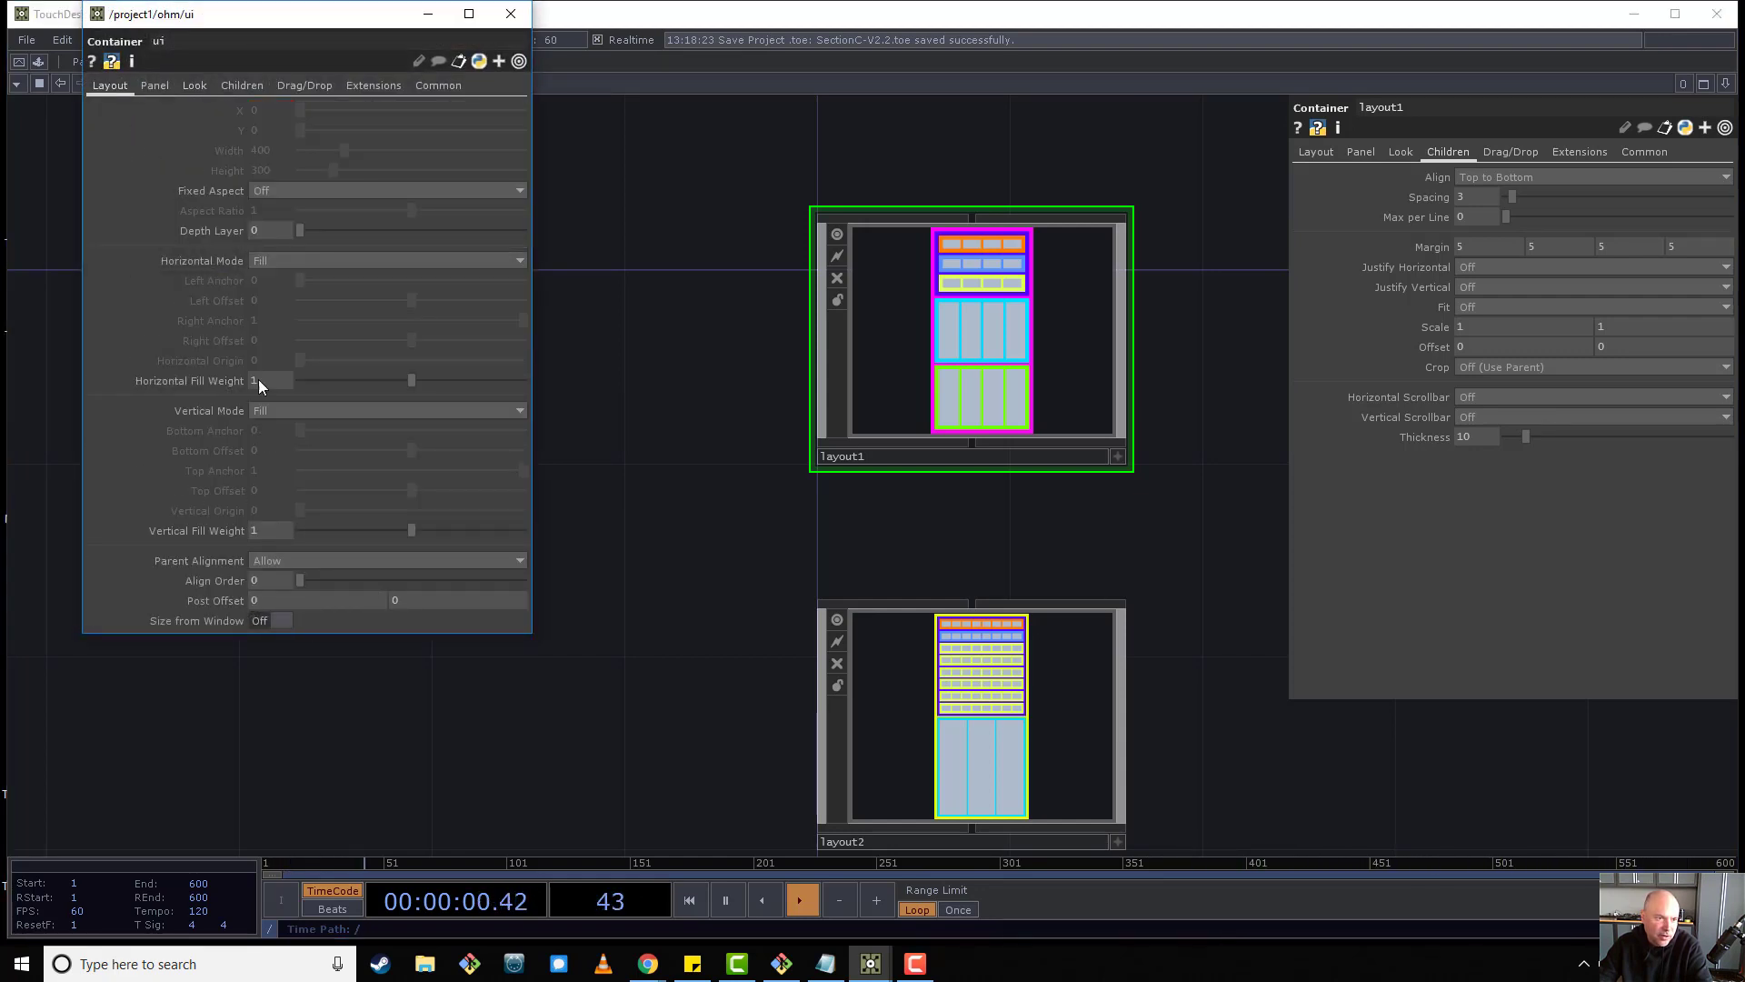
pyautogui.click(510, 13)
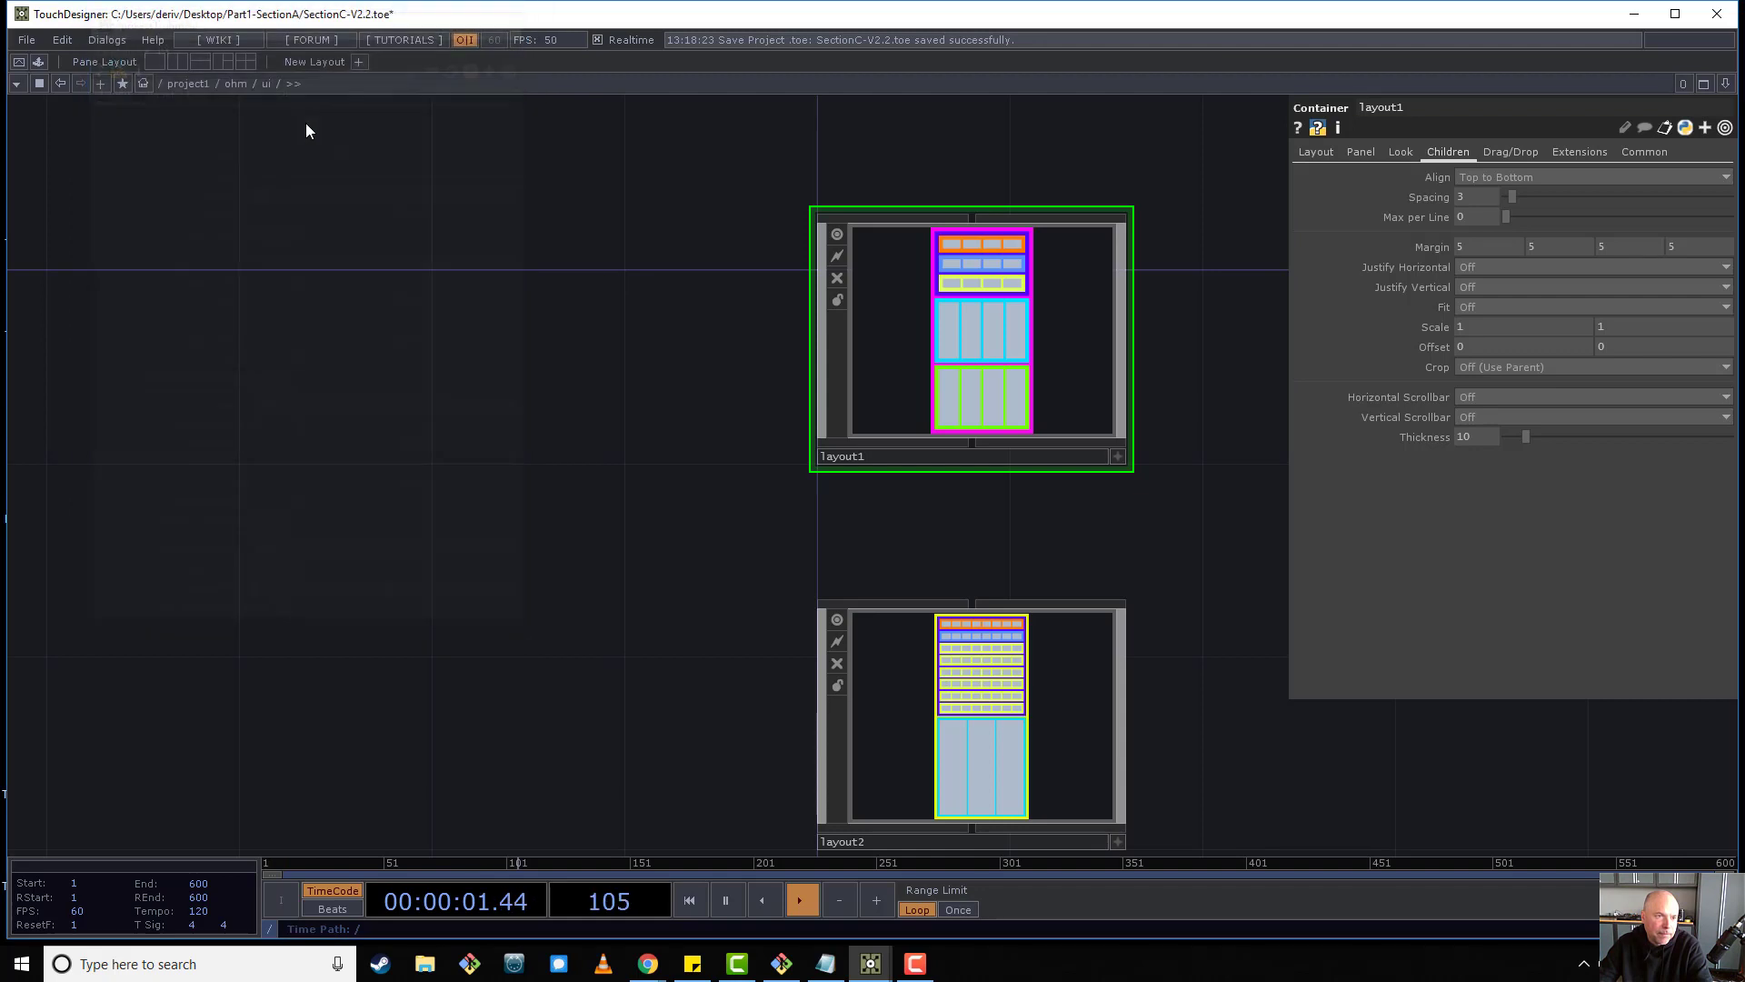
pyautogui.rightClick(268, 83)
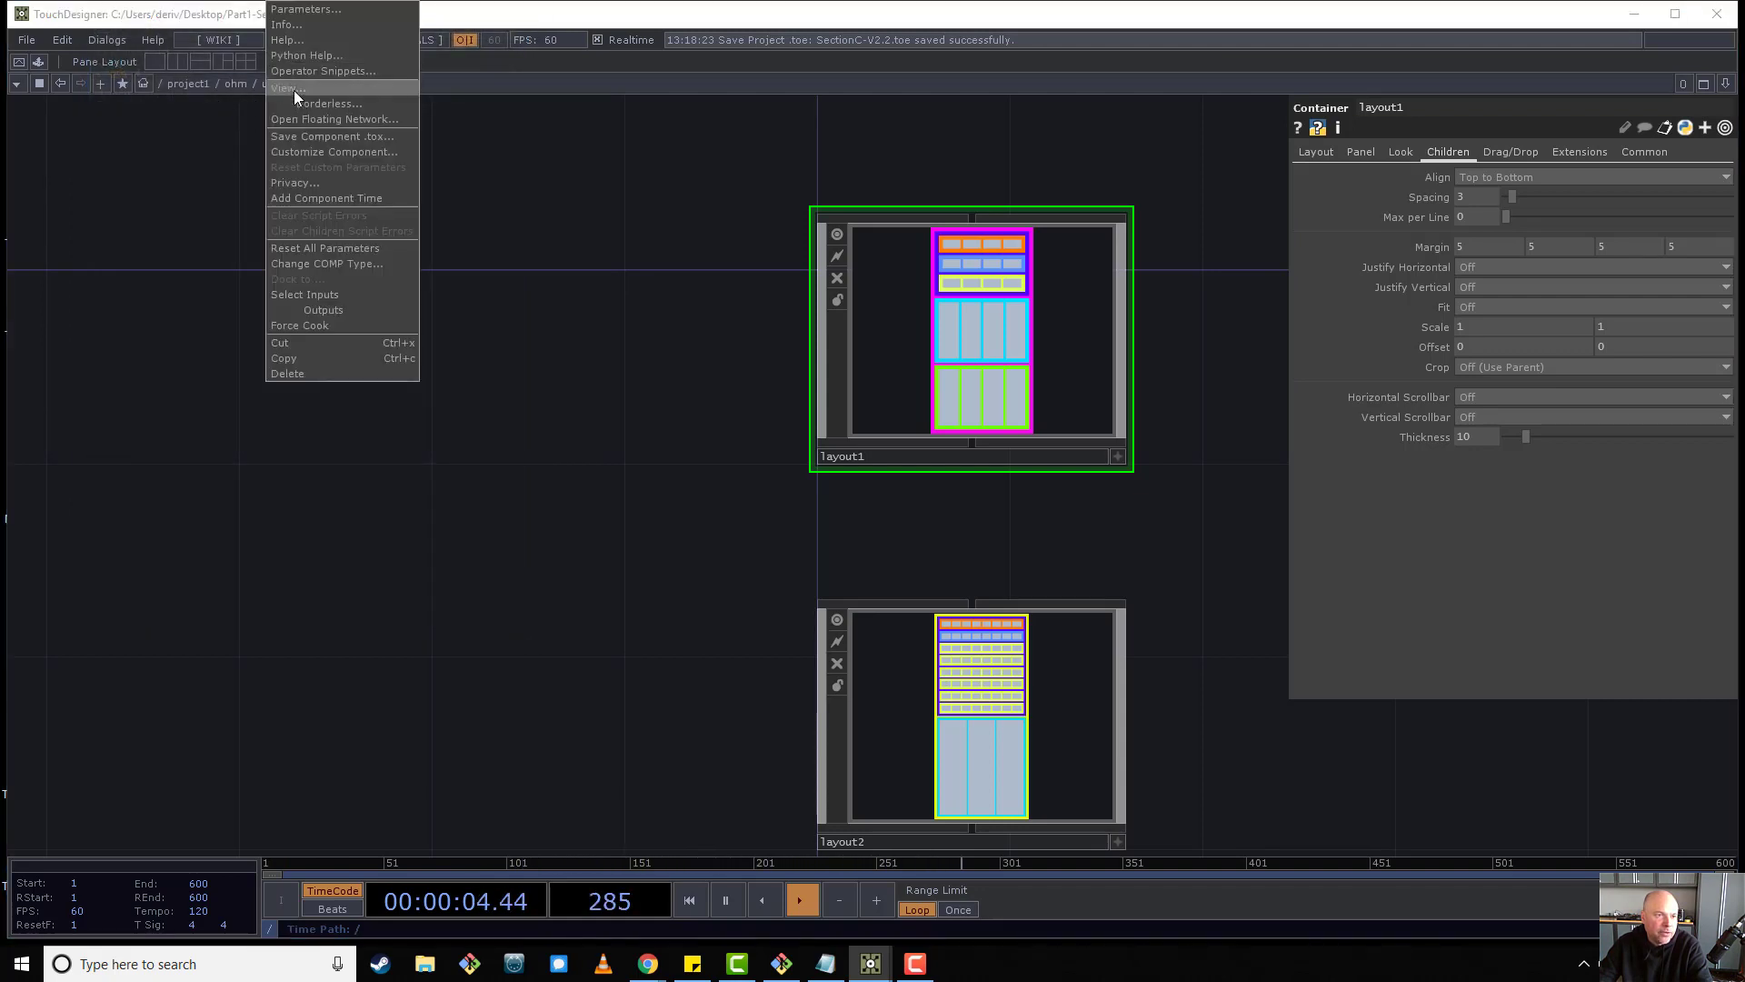
pyautogui.click(293, 88)
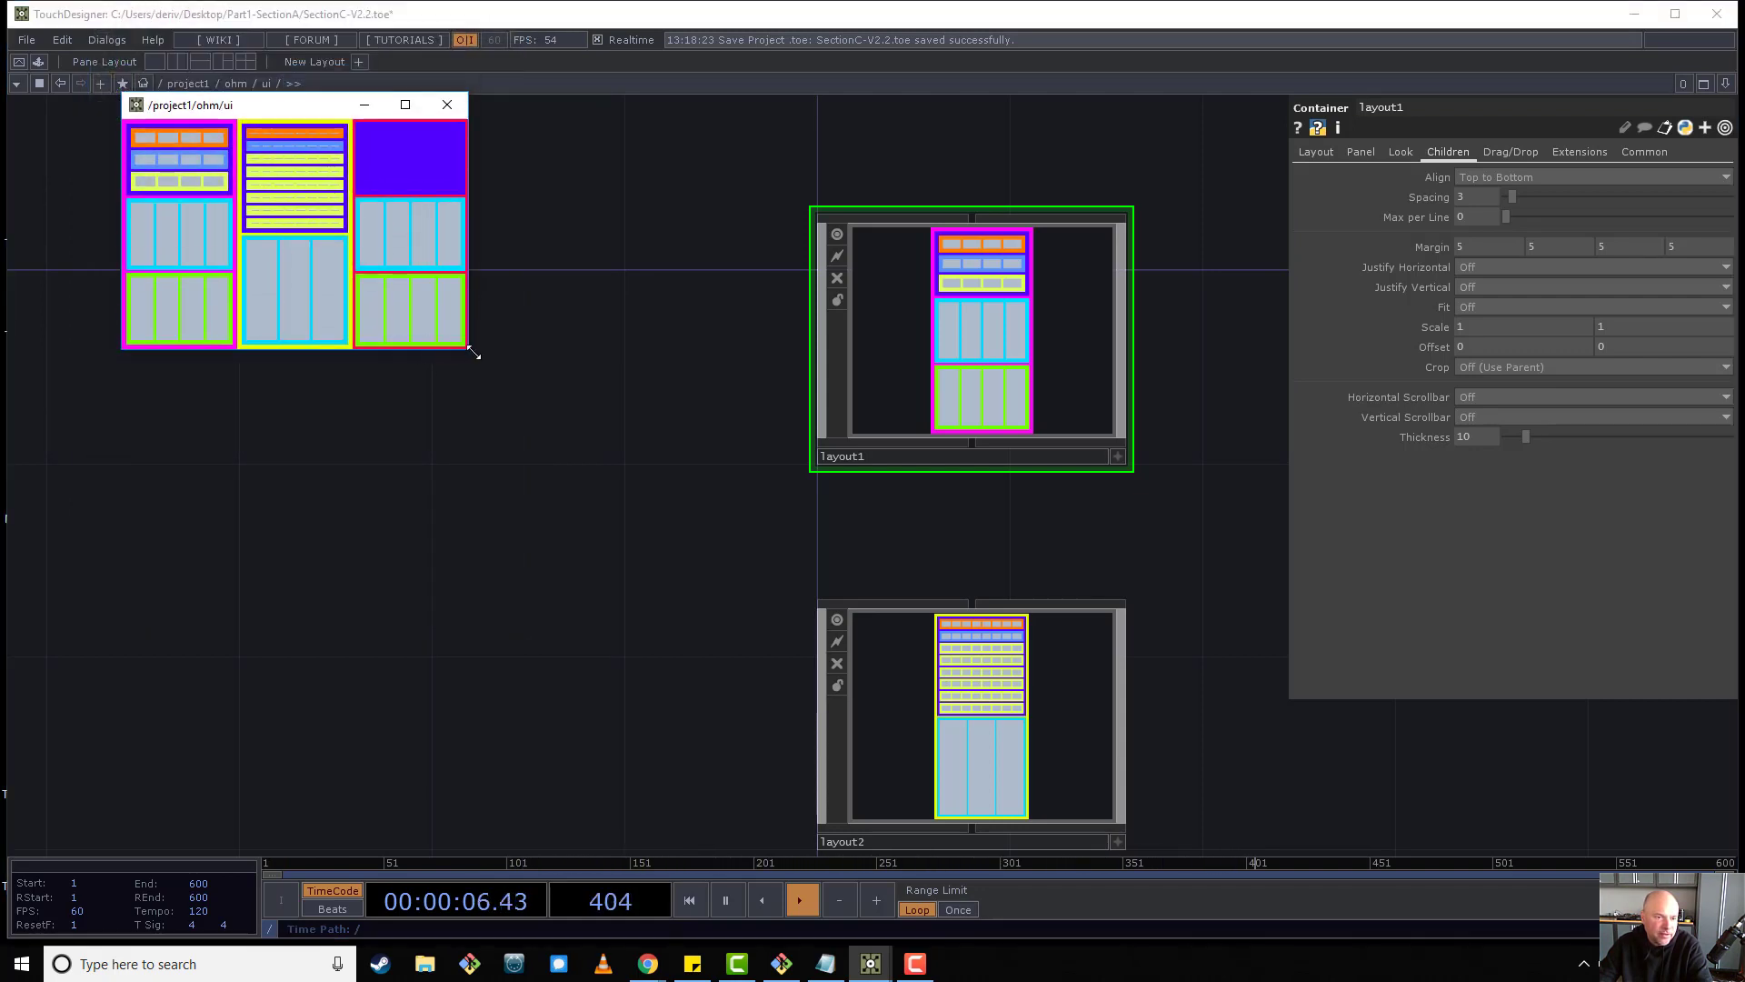
pyautogui.moveTo(461, 353); pyautogui.dragTo(1059, 742)
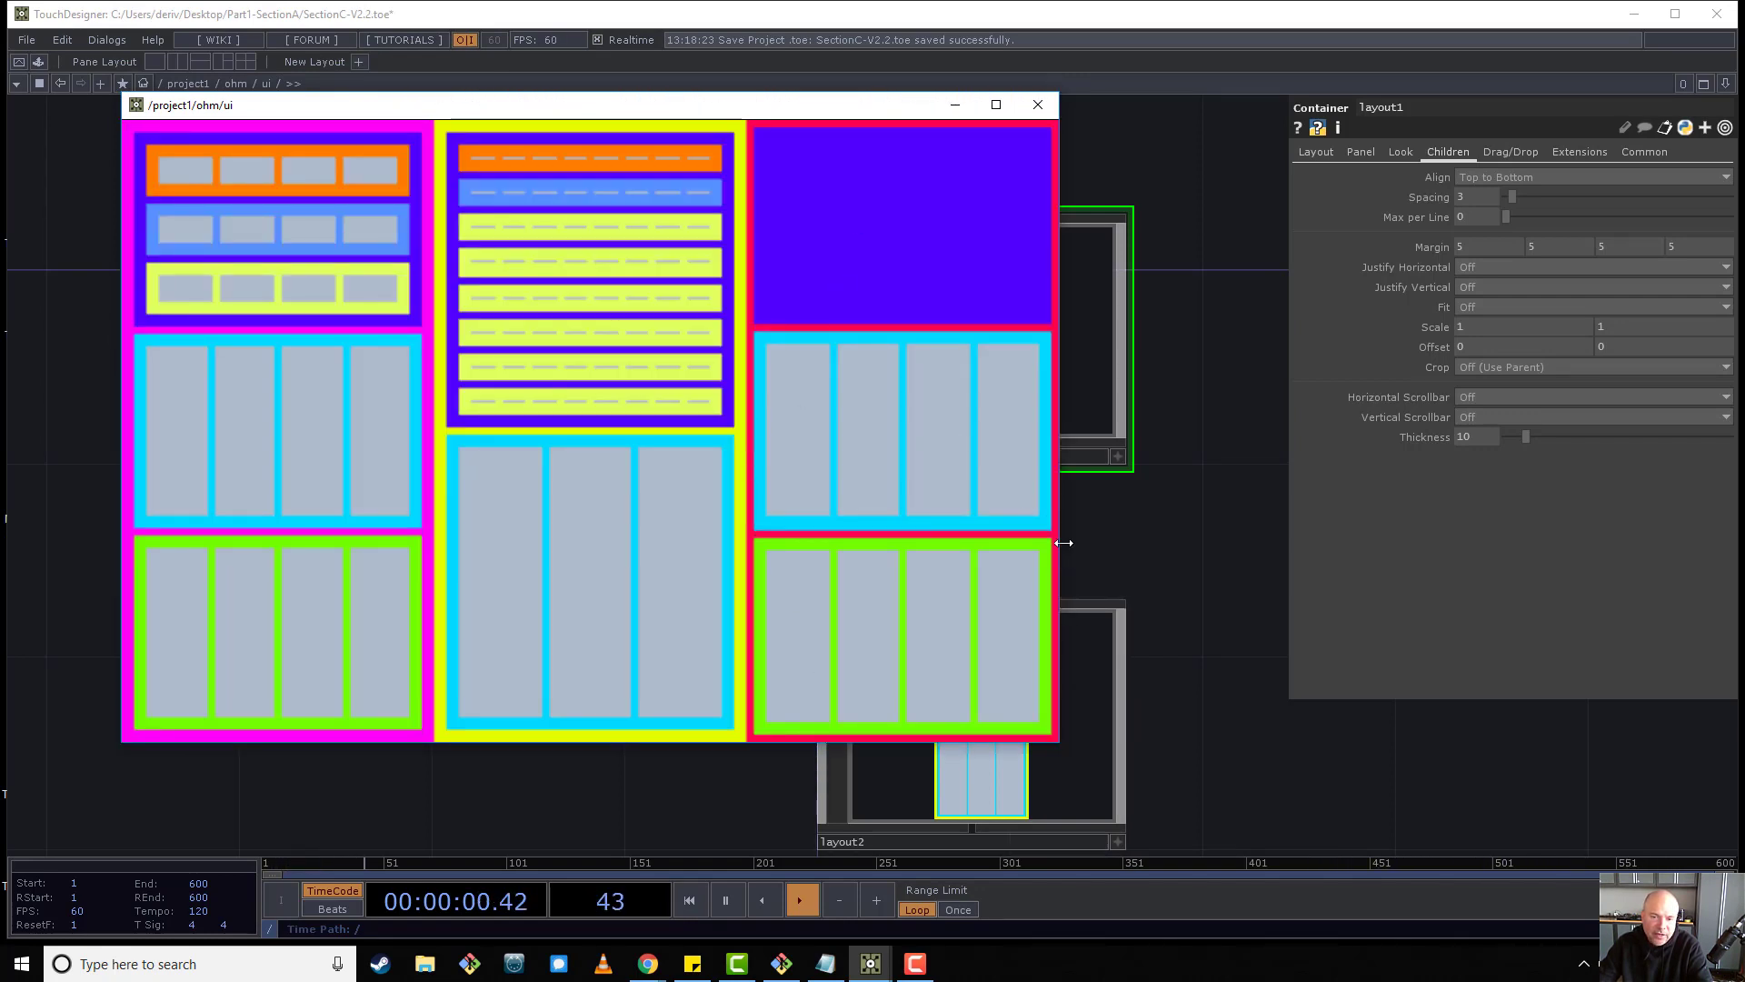
pyautogui.moveTo(1071, 545); pyautogui.dragTo(509, 364)
pyautogui.moveTo(488, 212); pyautogui.dragTo(799, 317)
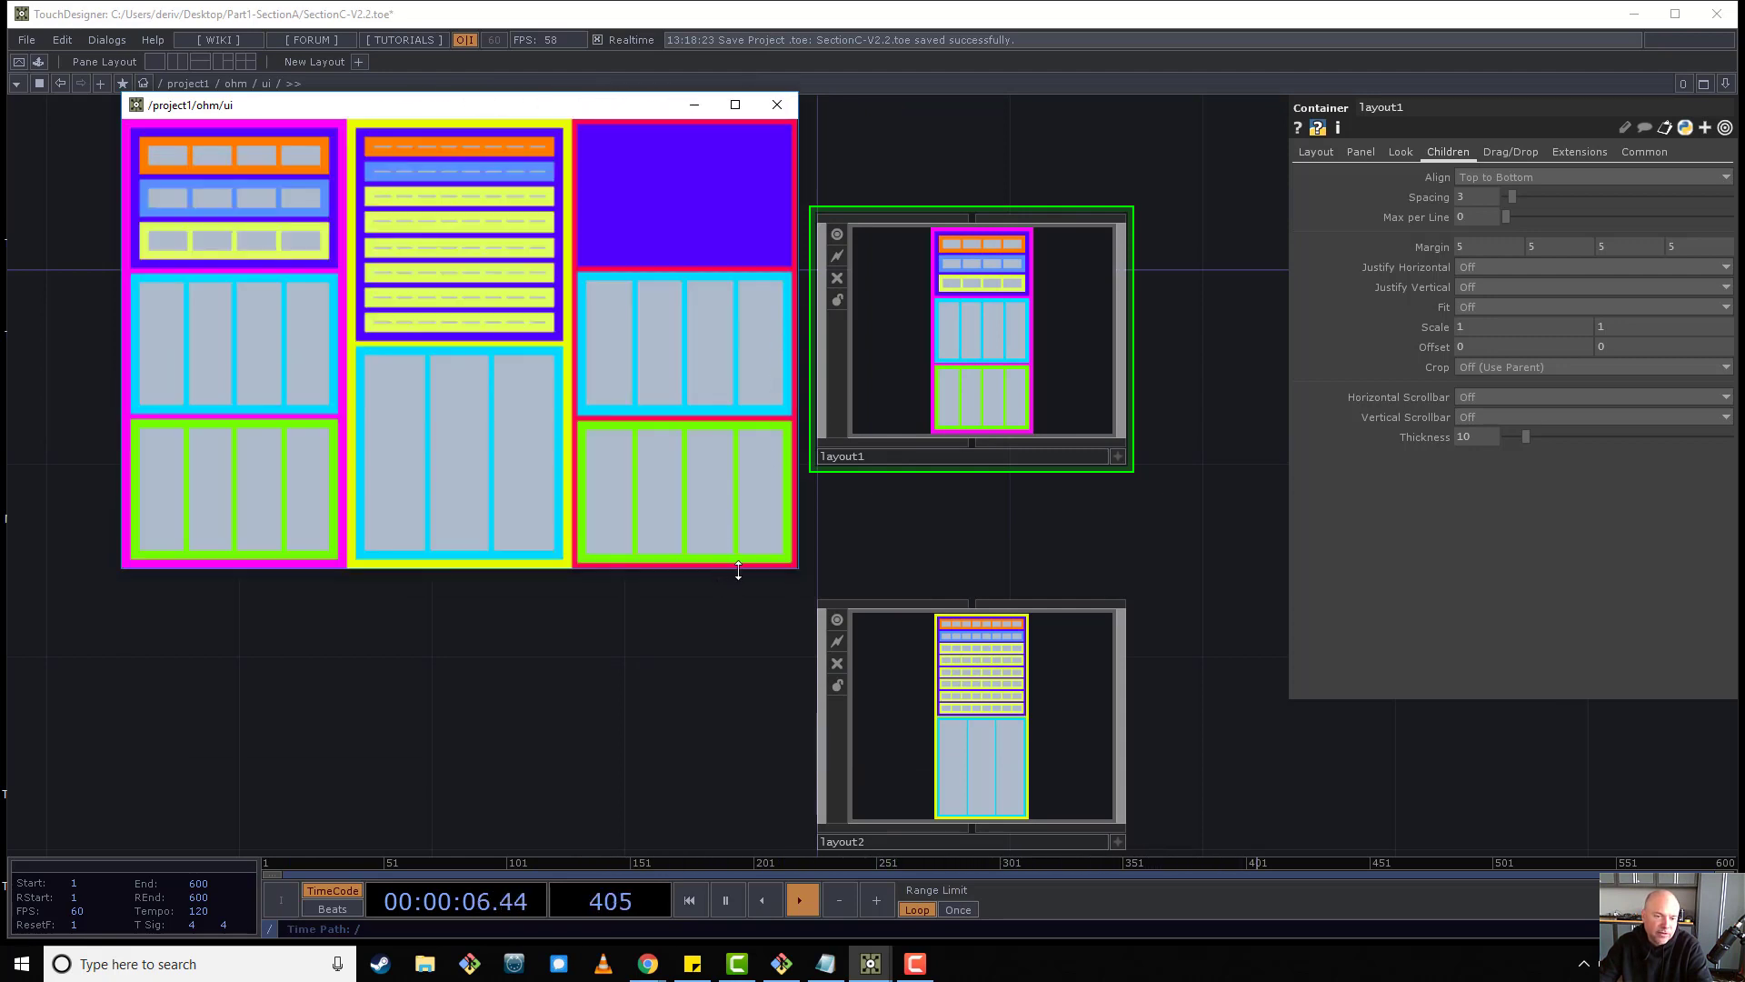
pyautogui.moveTo(738, 570); pyautogui.dragTo(752, 688)
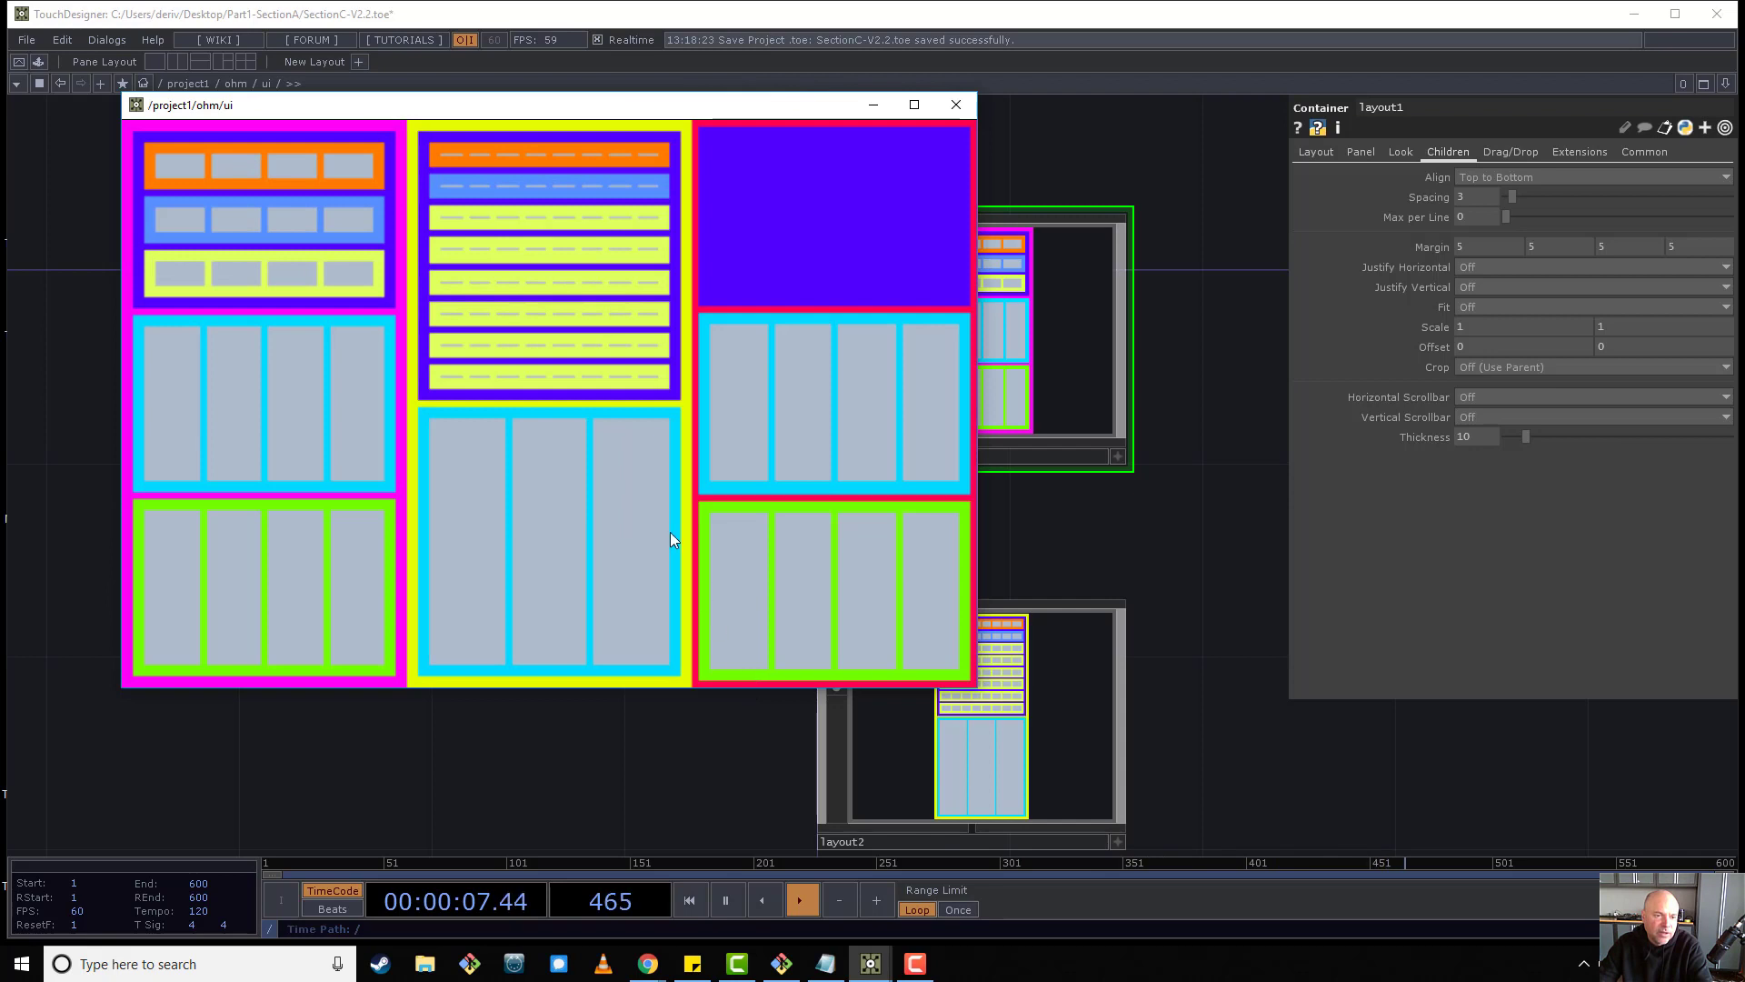
pyautogui.doubleClick(520, 113)
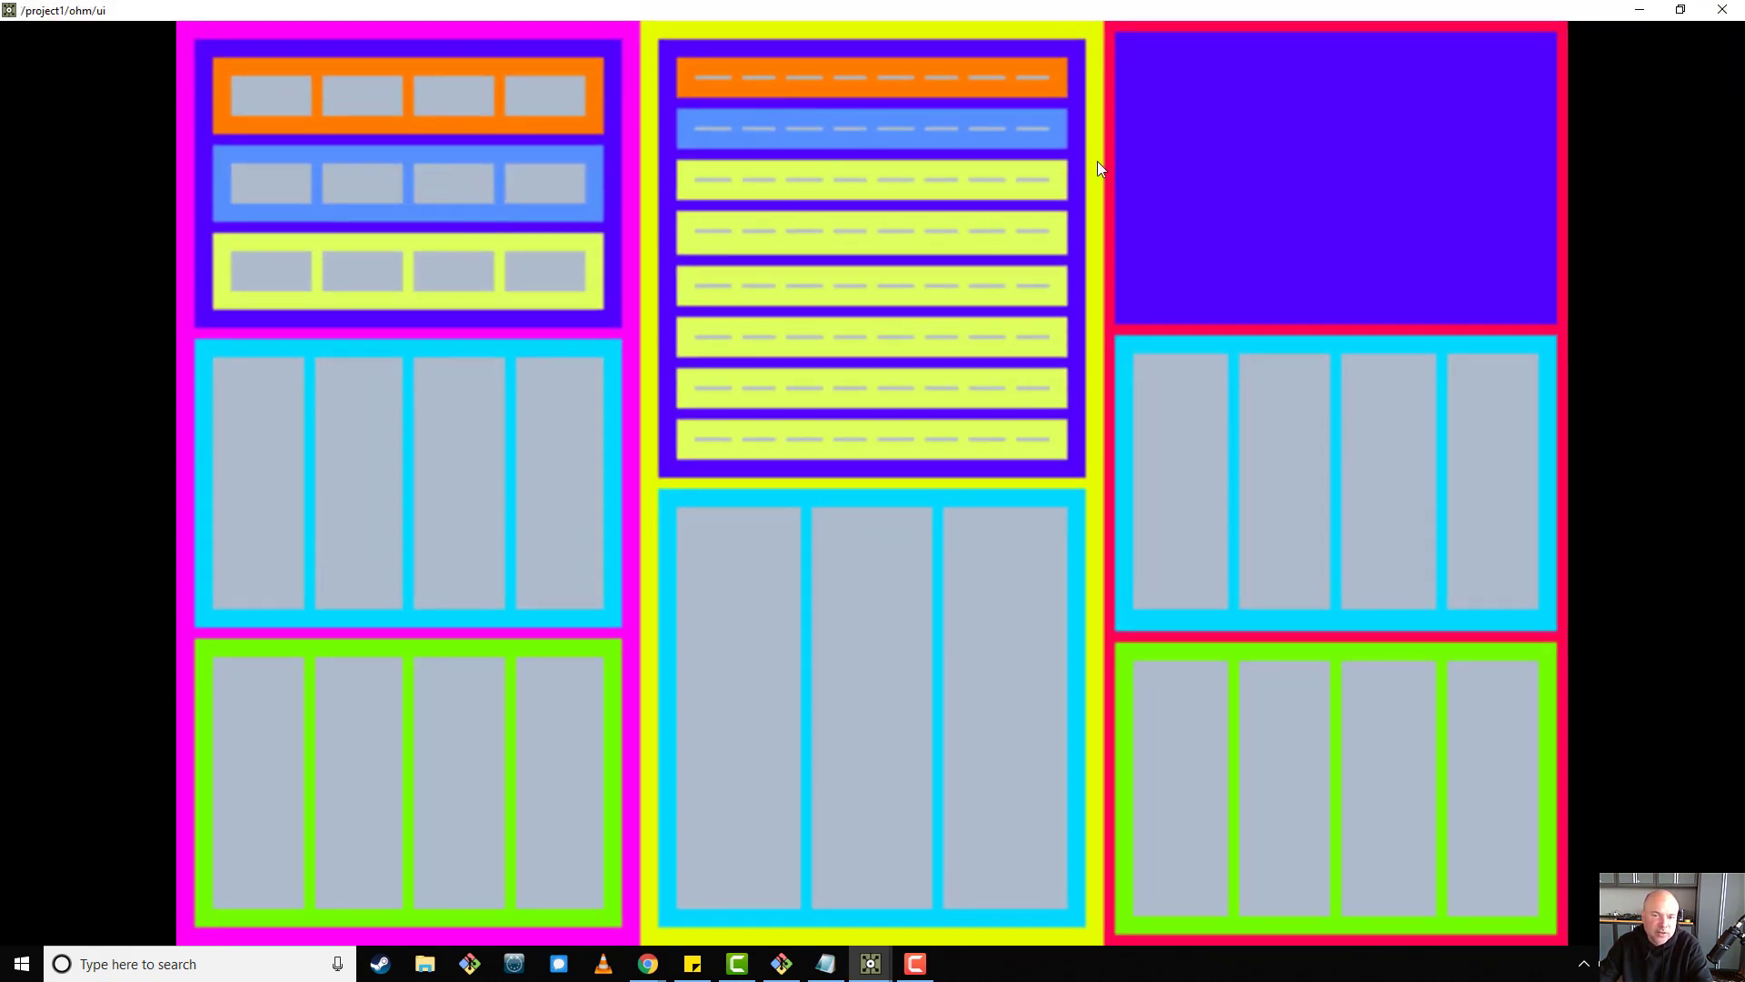
pyautogui.doubleClick(1110, 11)
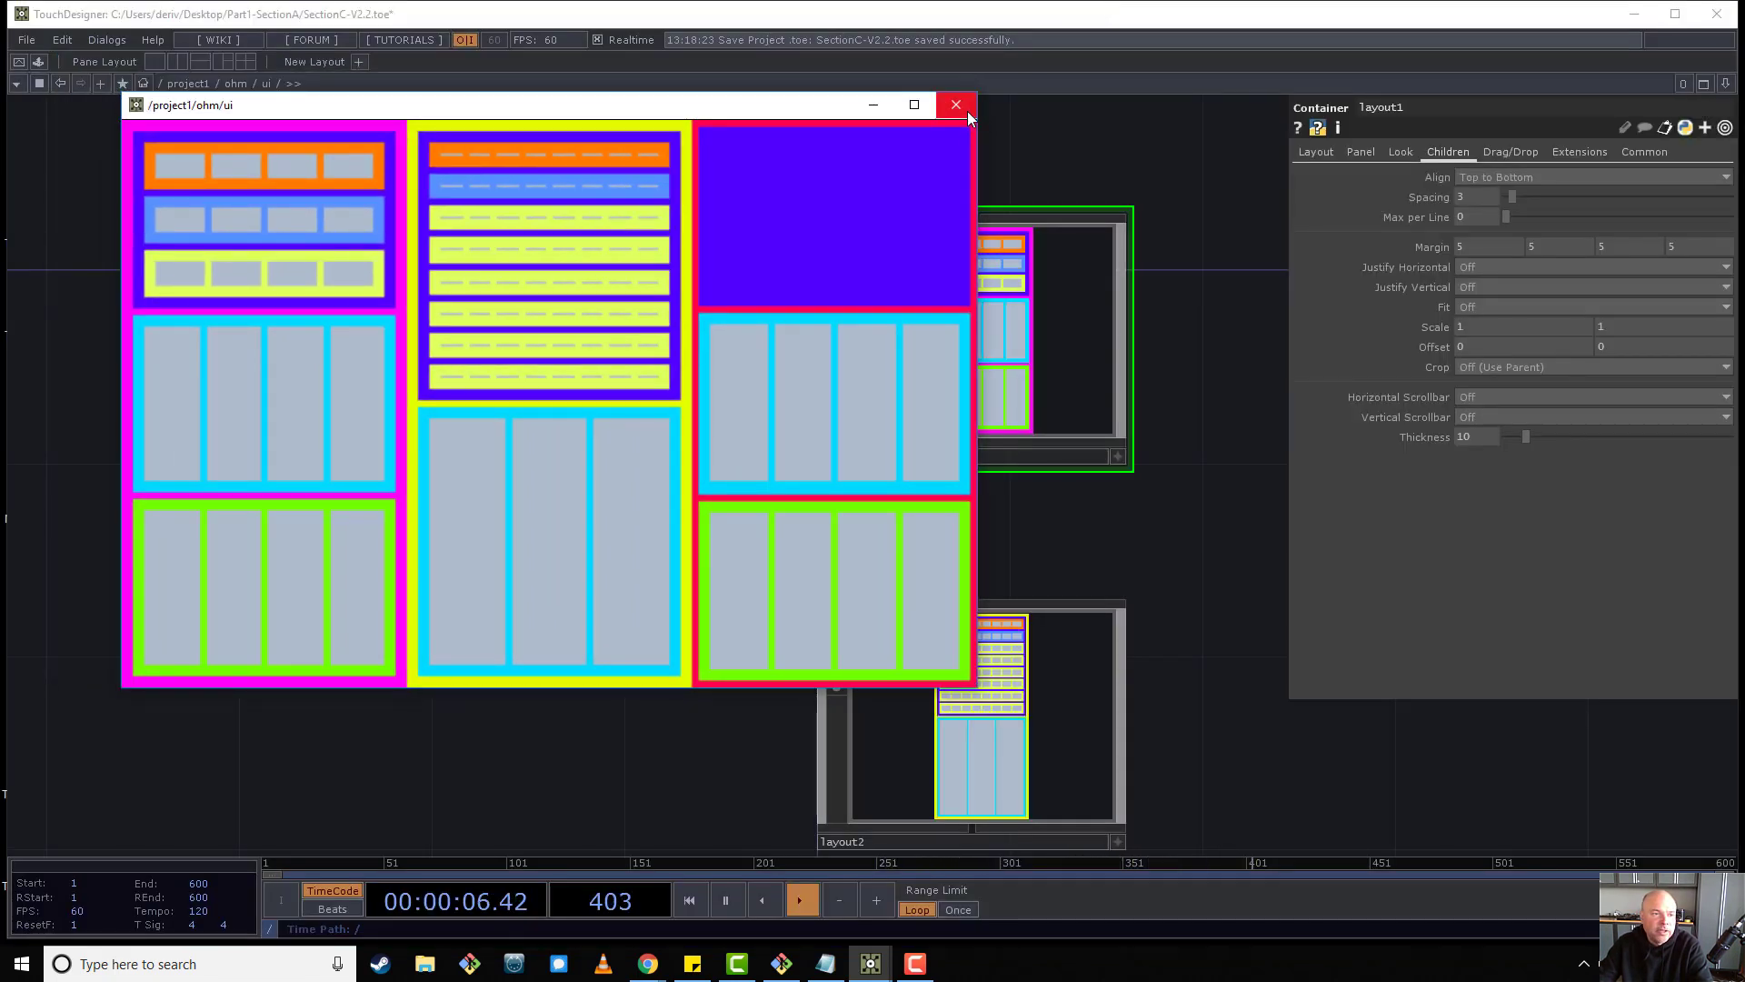
pyautogui.click(956, 105)
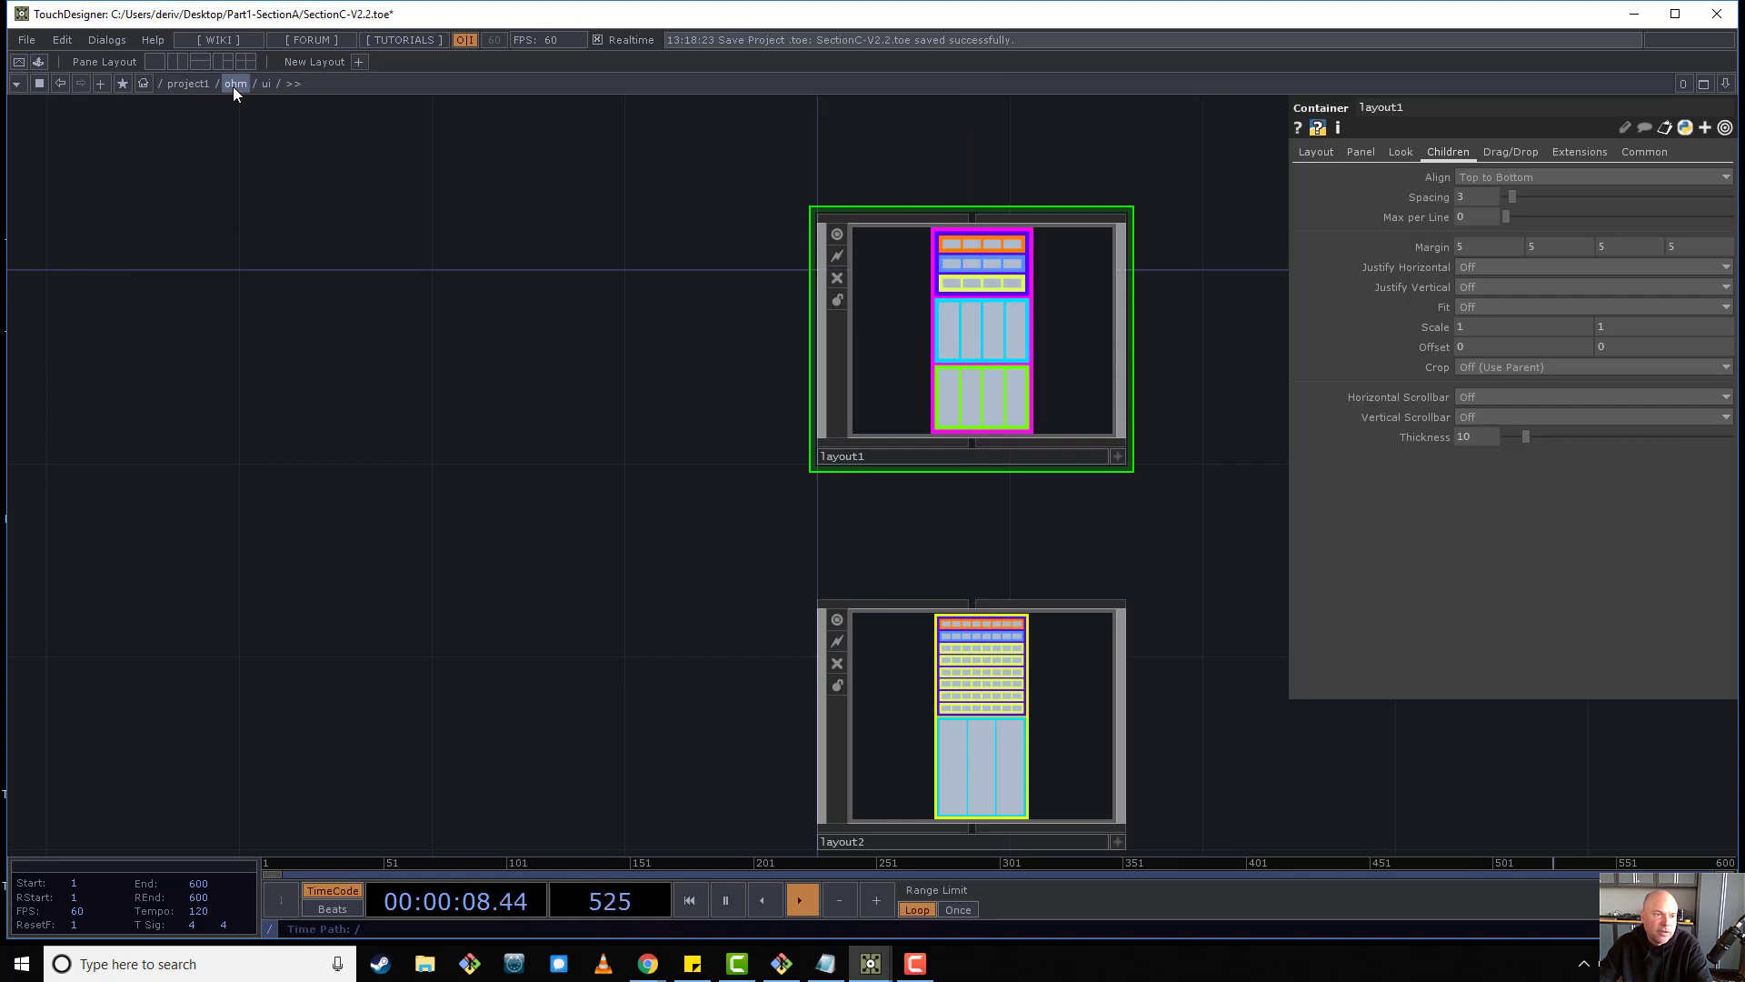
# Open a floating preview of the ohm container, resize it to test the layout, then close it.
pyautogui.rightClick(232, 86)
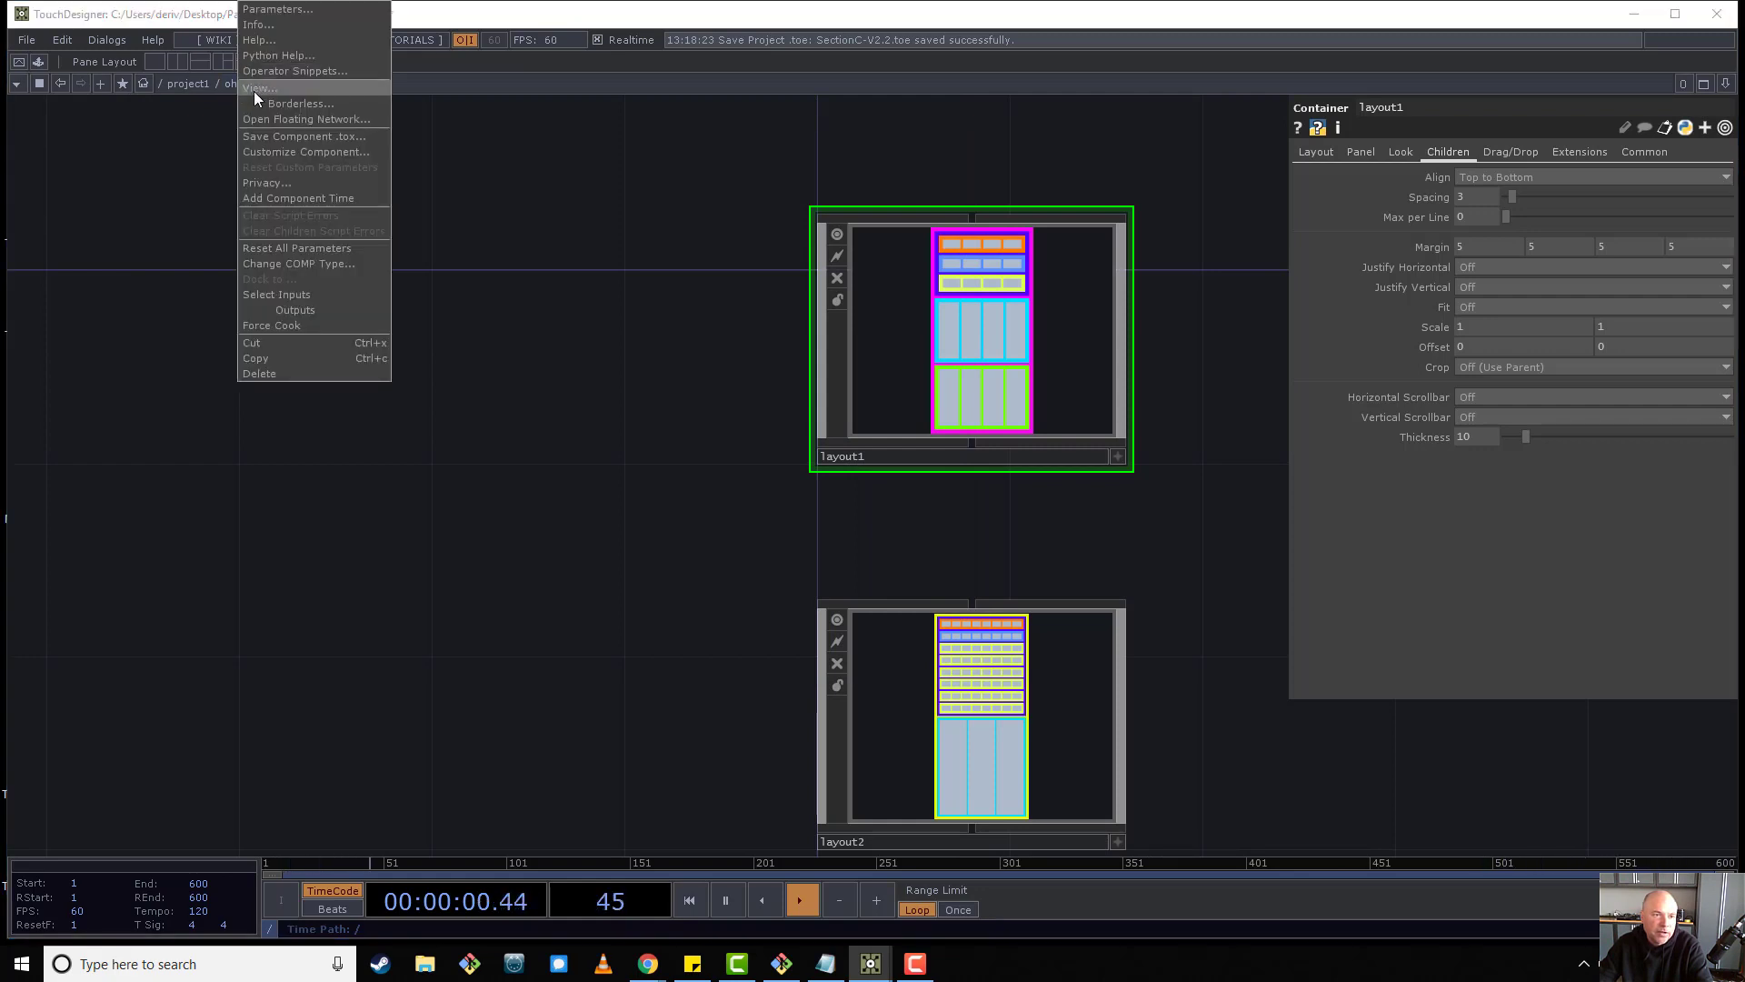
pyautogui.click(253, 88)
pyautogui.moveTo(261, 17); pyautogui.dragTo(254, 138)
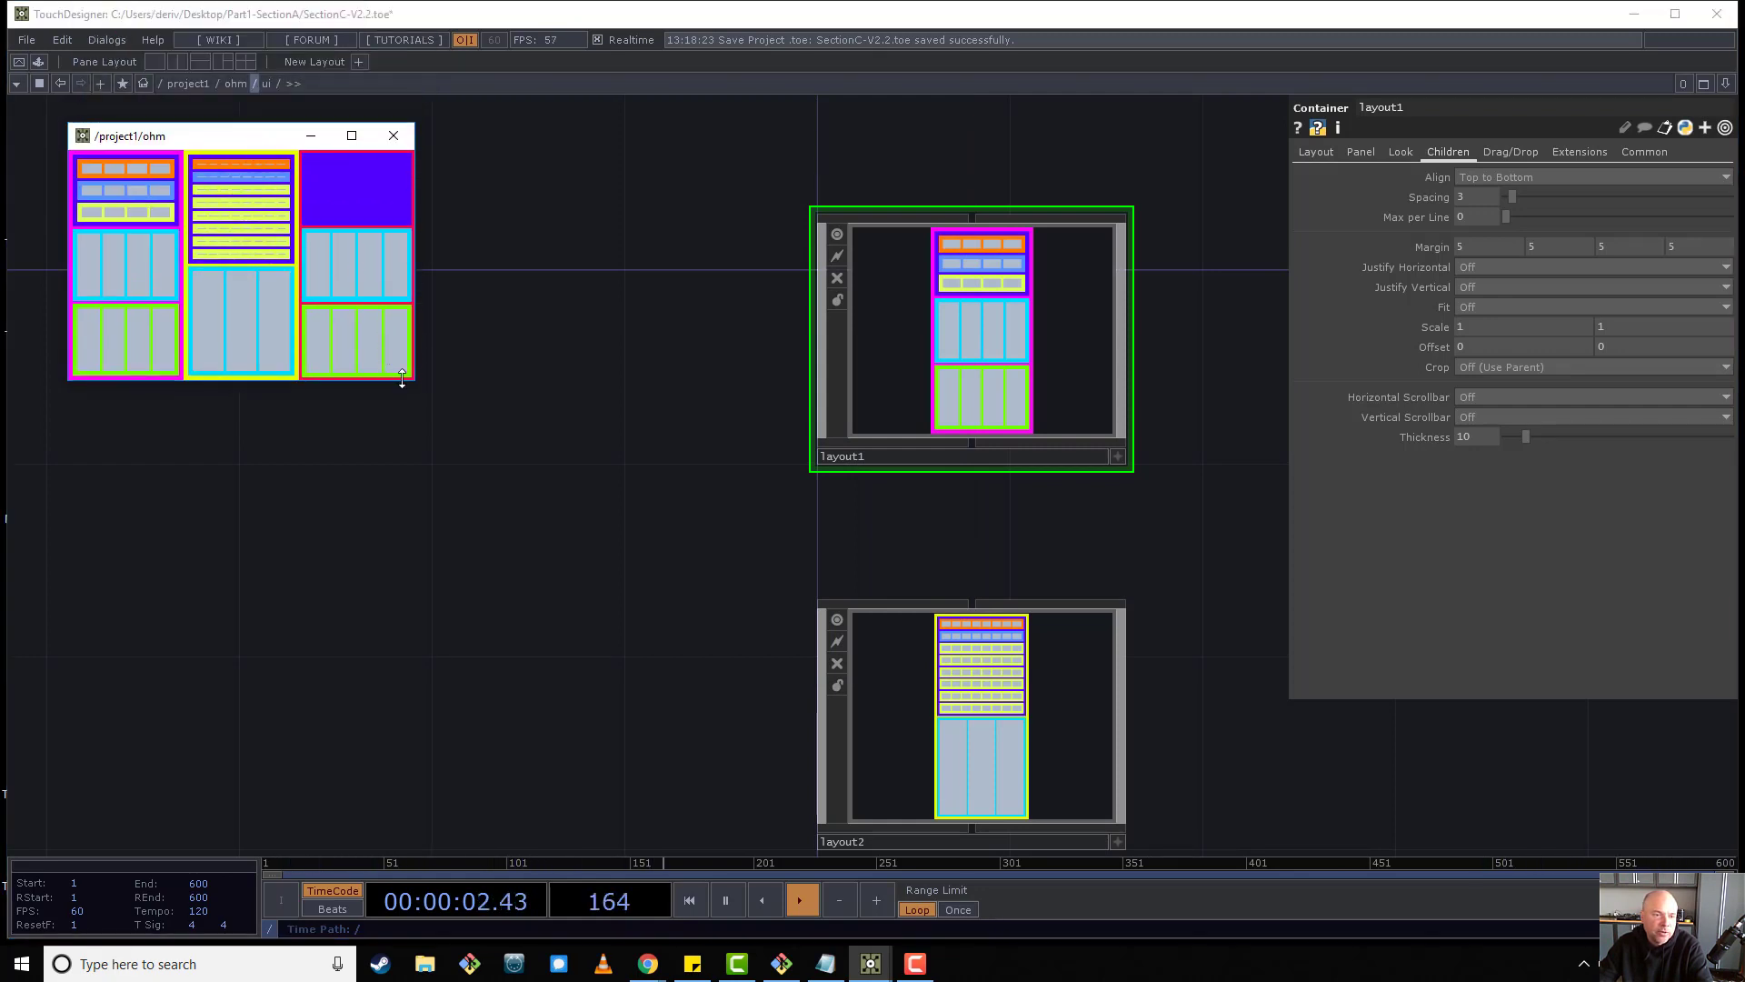
pyautogui.moveTo(410, 380); pyautogui.dragTo(855, 772)
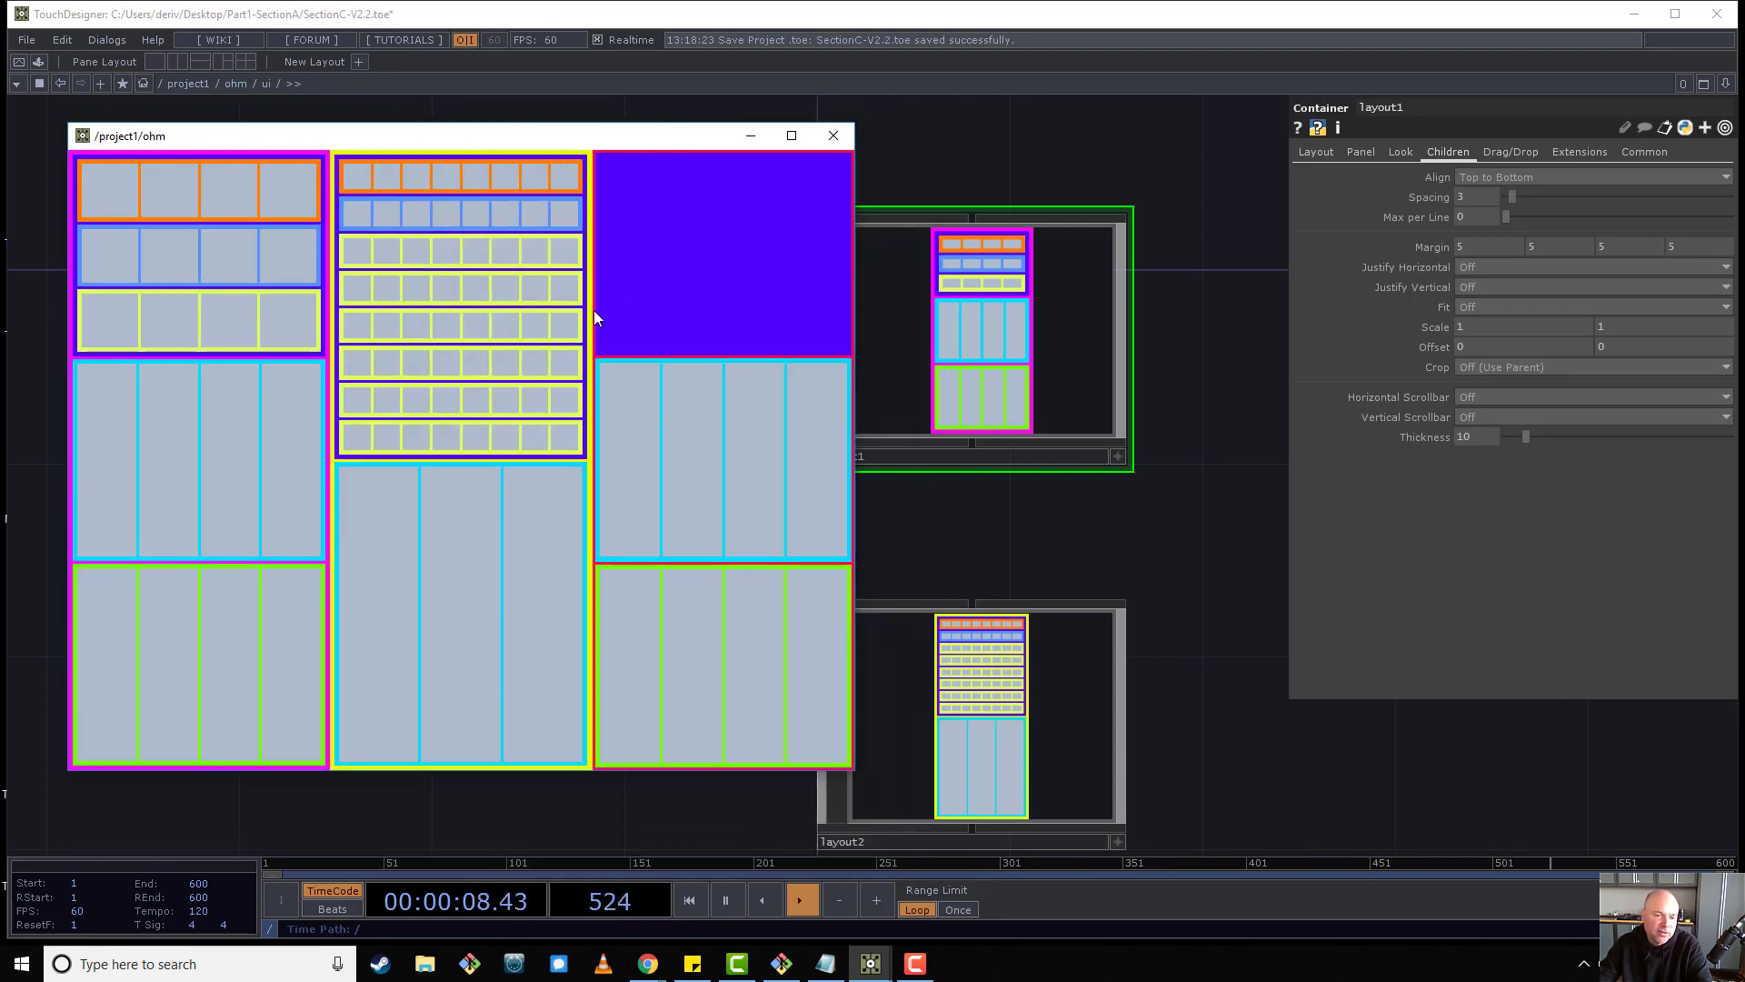
pyautogui.moveTo(854, 770); pyautogui.dragTo(587, 508)
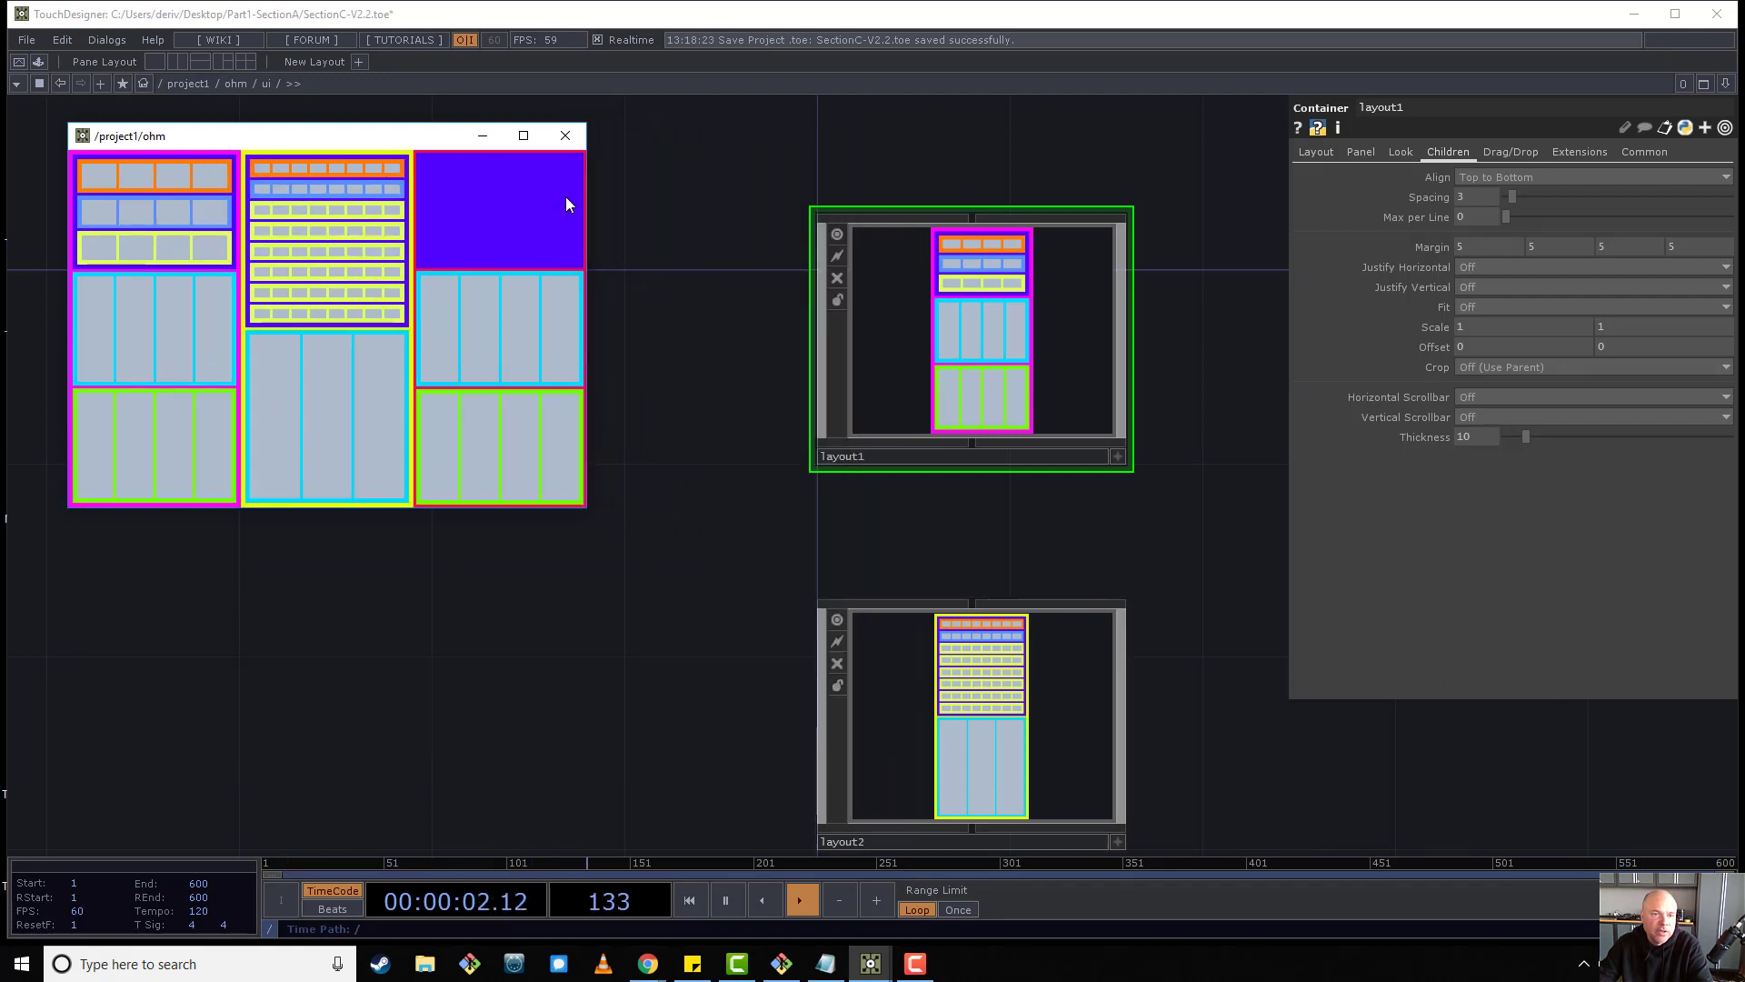
pyautogui.click(565, 136)
# Select layout2 in the ui network.
pyautogui.scroll(-5, 892, 327)
pyautogui.scroll(5, 821, 369)
pyautogui.click(821, 368)
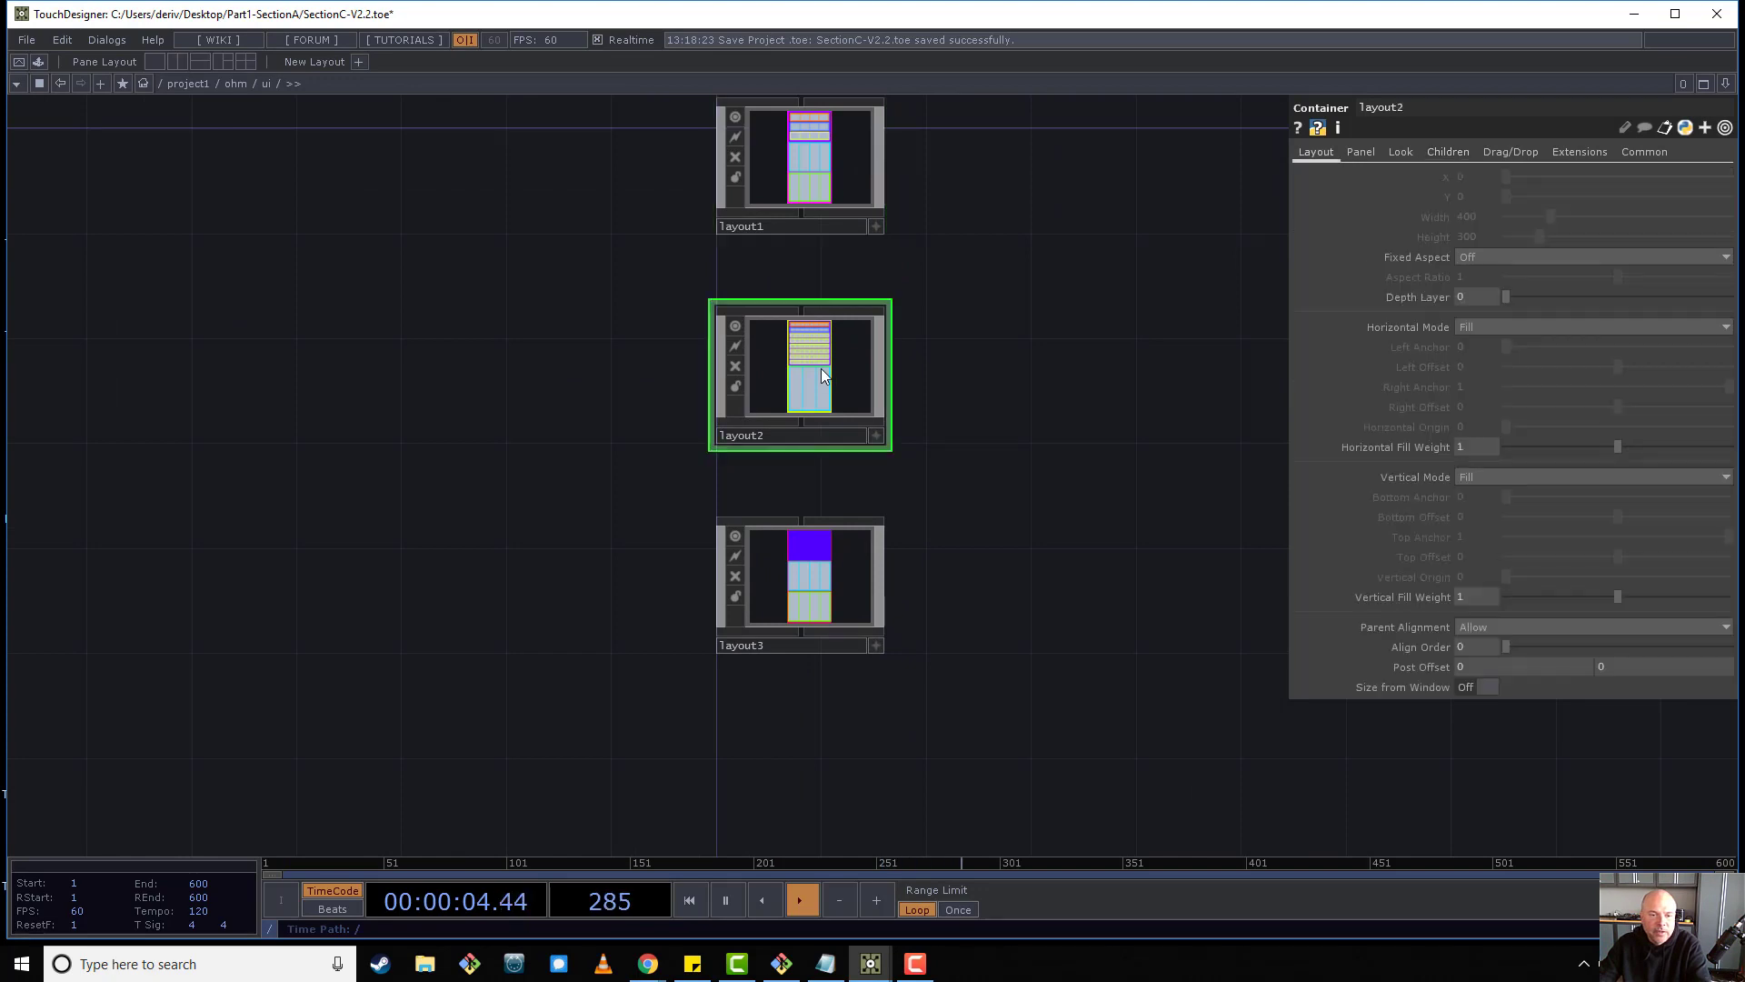
# Open a floating viewer of layout2, enlarge and widen it to test its layout, then close it.
pyautogui.rightClick(821, 369)
pyautogui.click(877, 324)
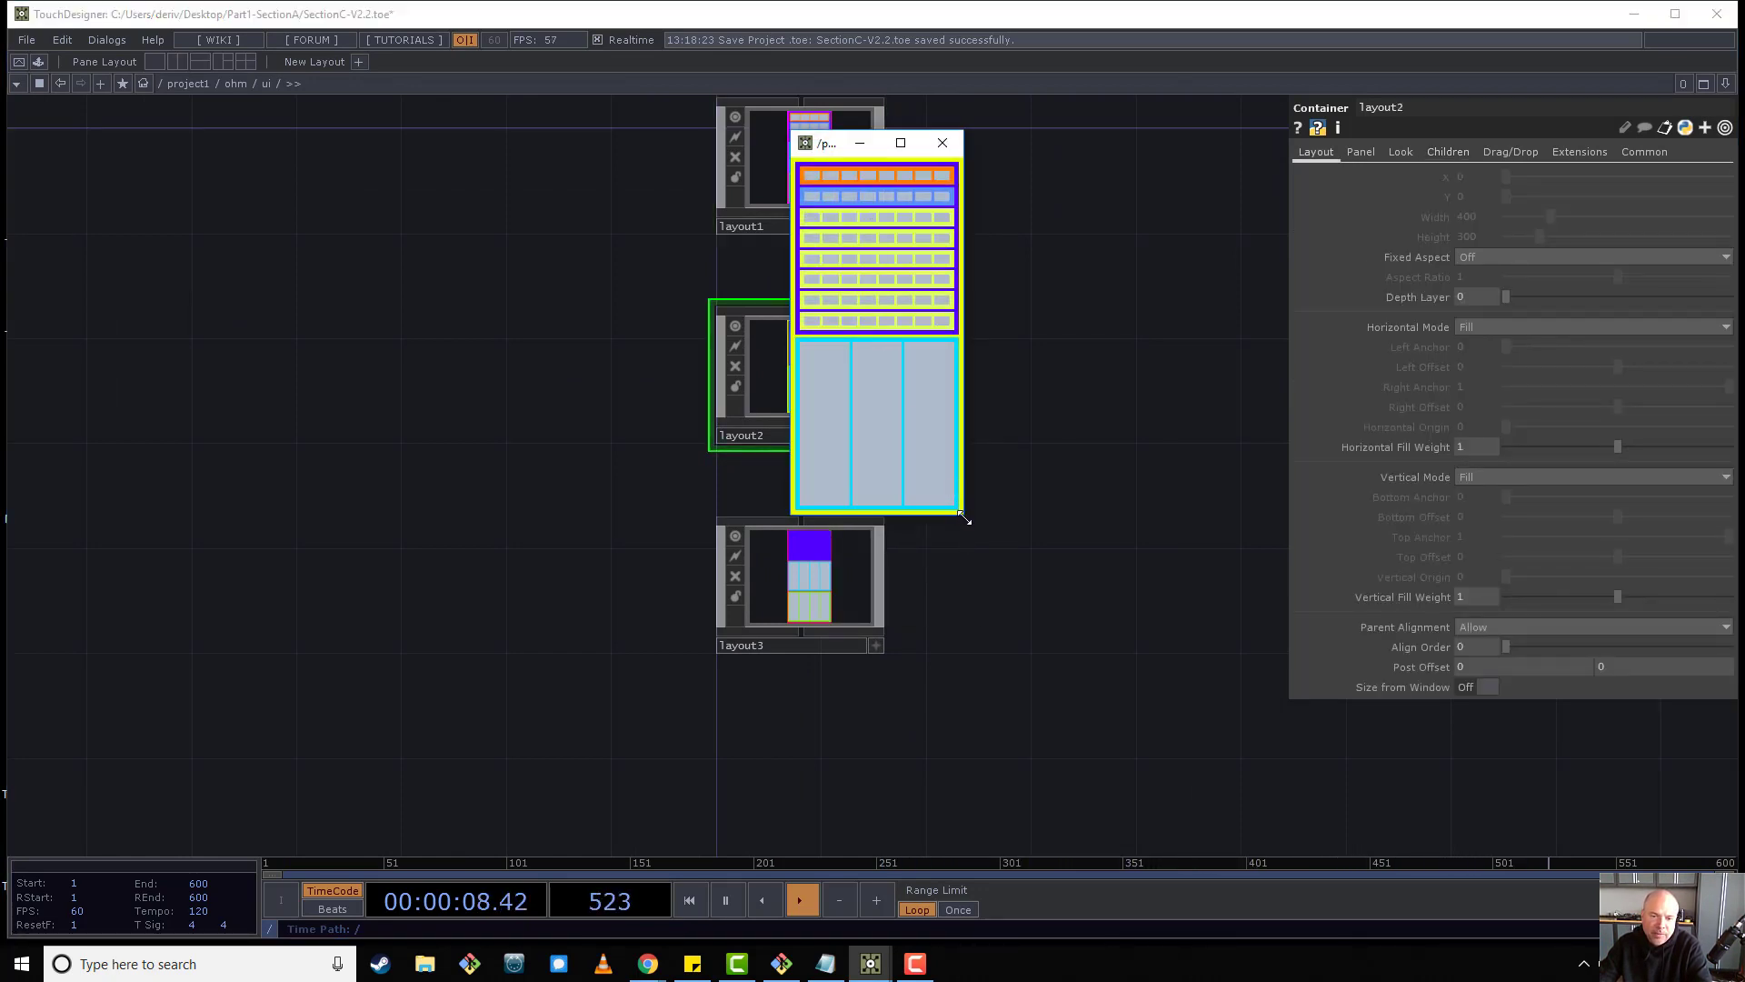
pyautogui.moveTo(964, 519); pyautogui.dragTo(1099, 796)
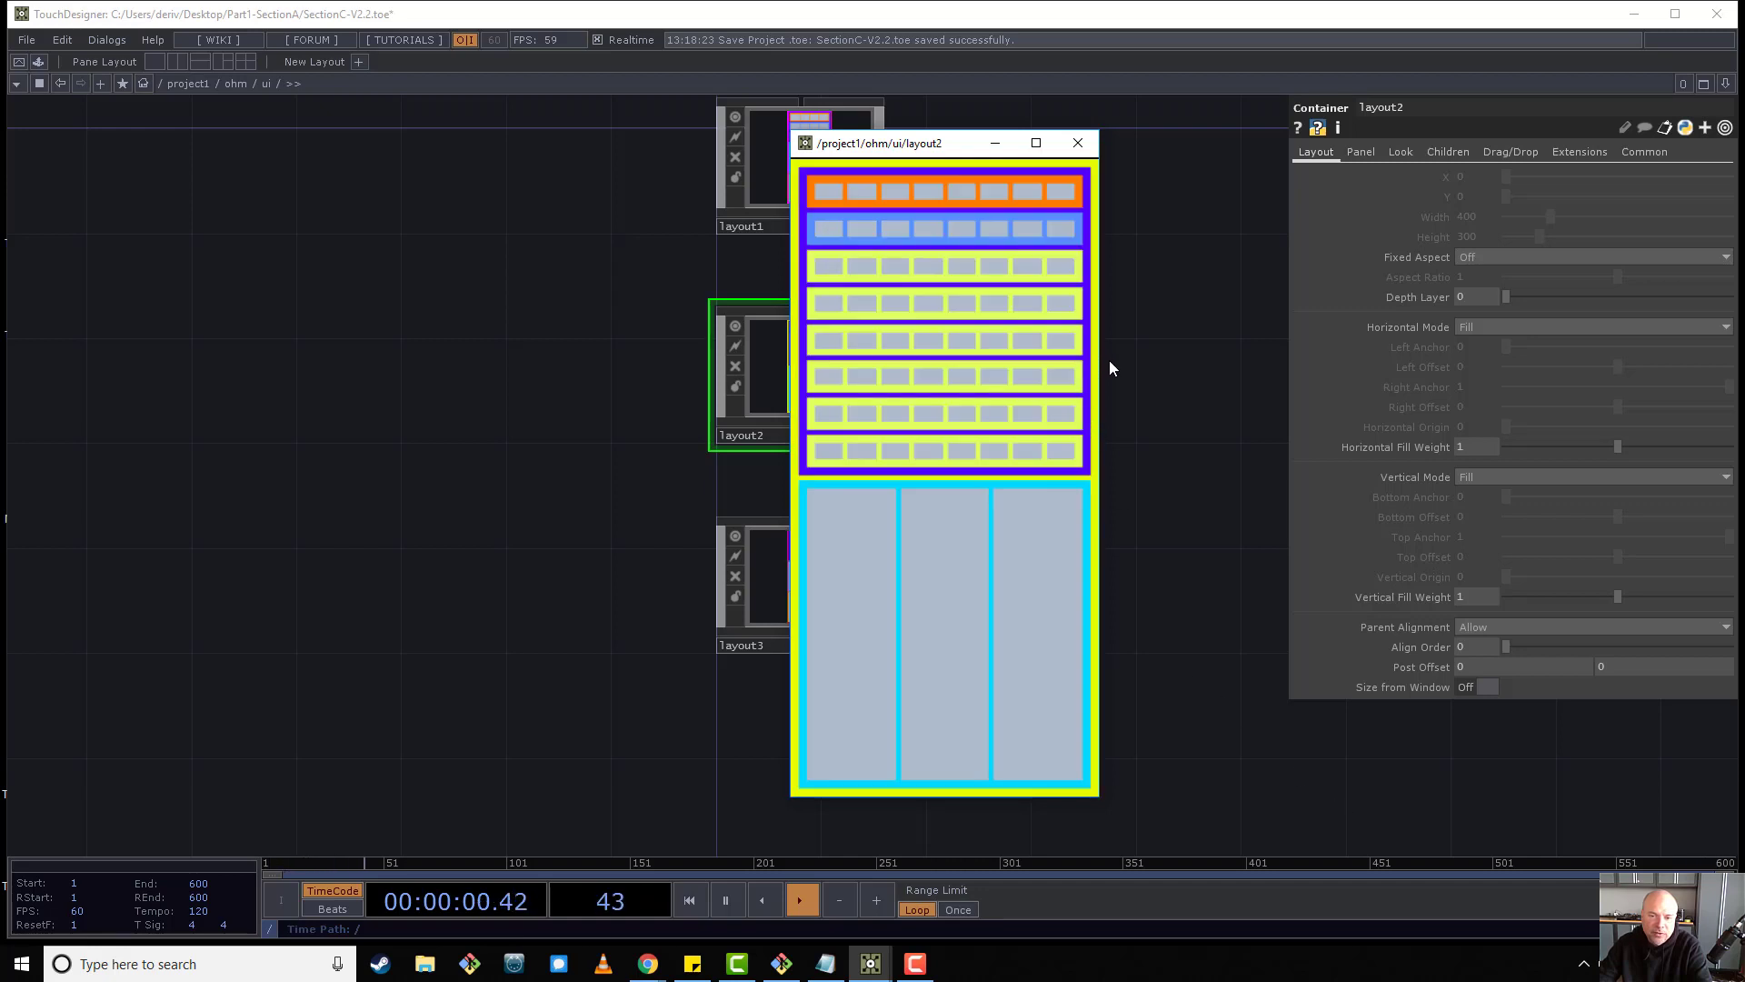
pyautogui.moveTo(1100, 369)
pyautogui.mouseDown()
pyautogui.moveTo(1380, 400)
pyautogui.moveTo(994, 370)
pyautogui.moveTo(1070, 374)
pyautogui.mouseUp()
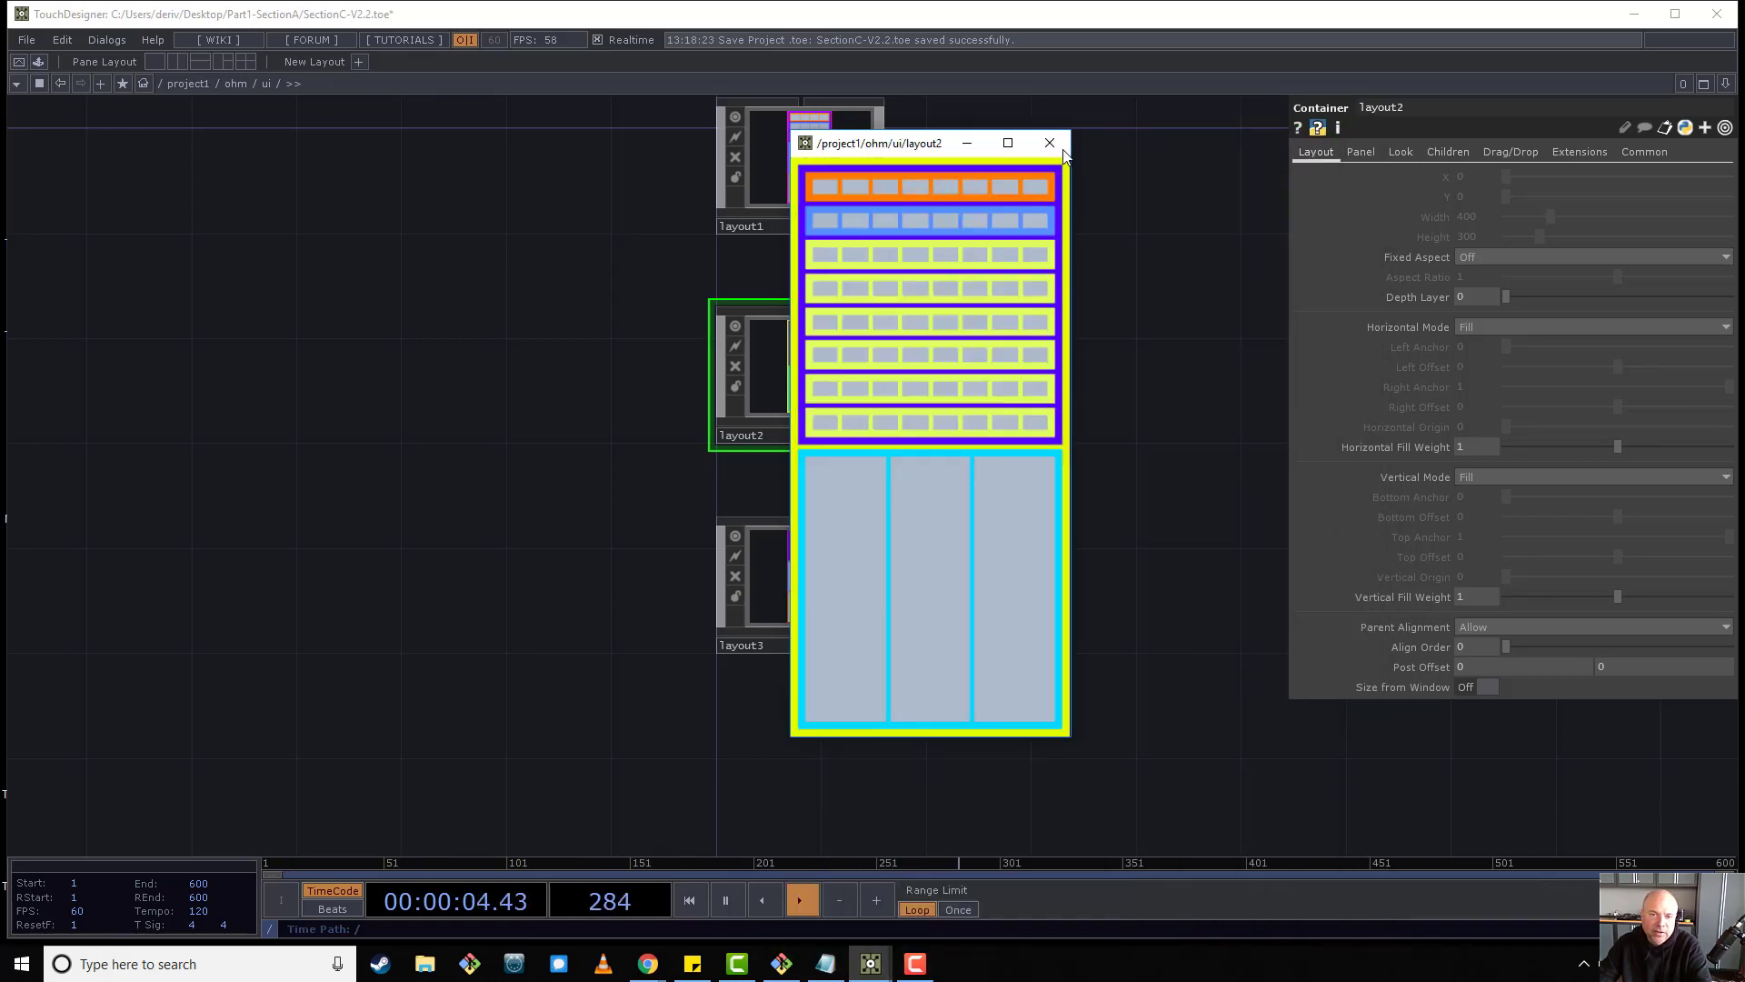
pyautogui.click(1050, 143)
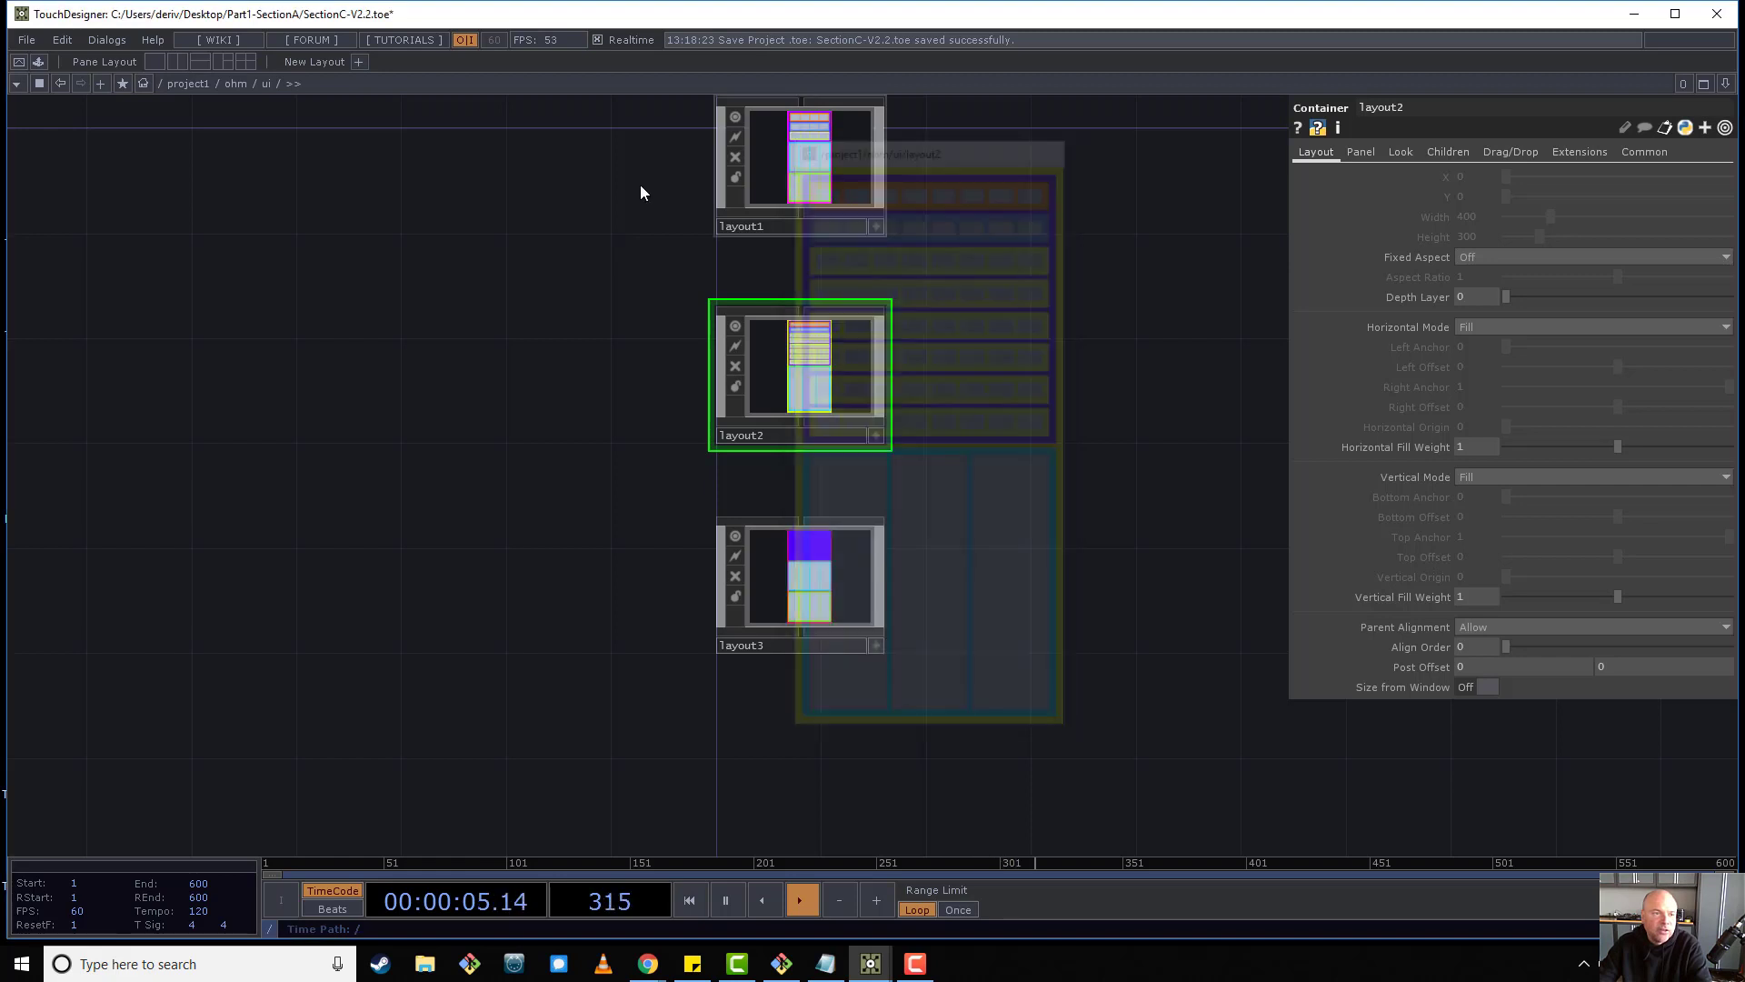
# Open a floating viewer of the whole ohm panel and place it at the top-left.
pyautogui.rightClick(231, 80)
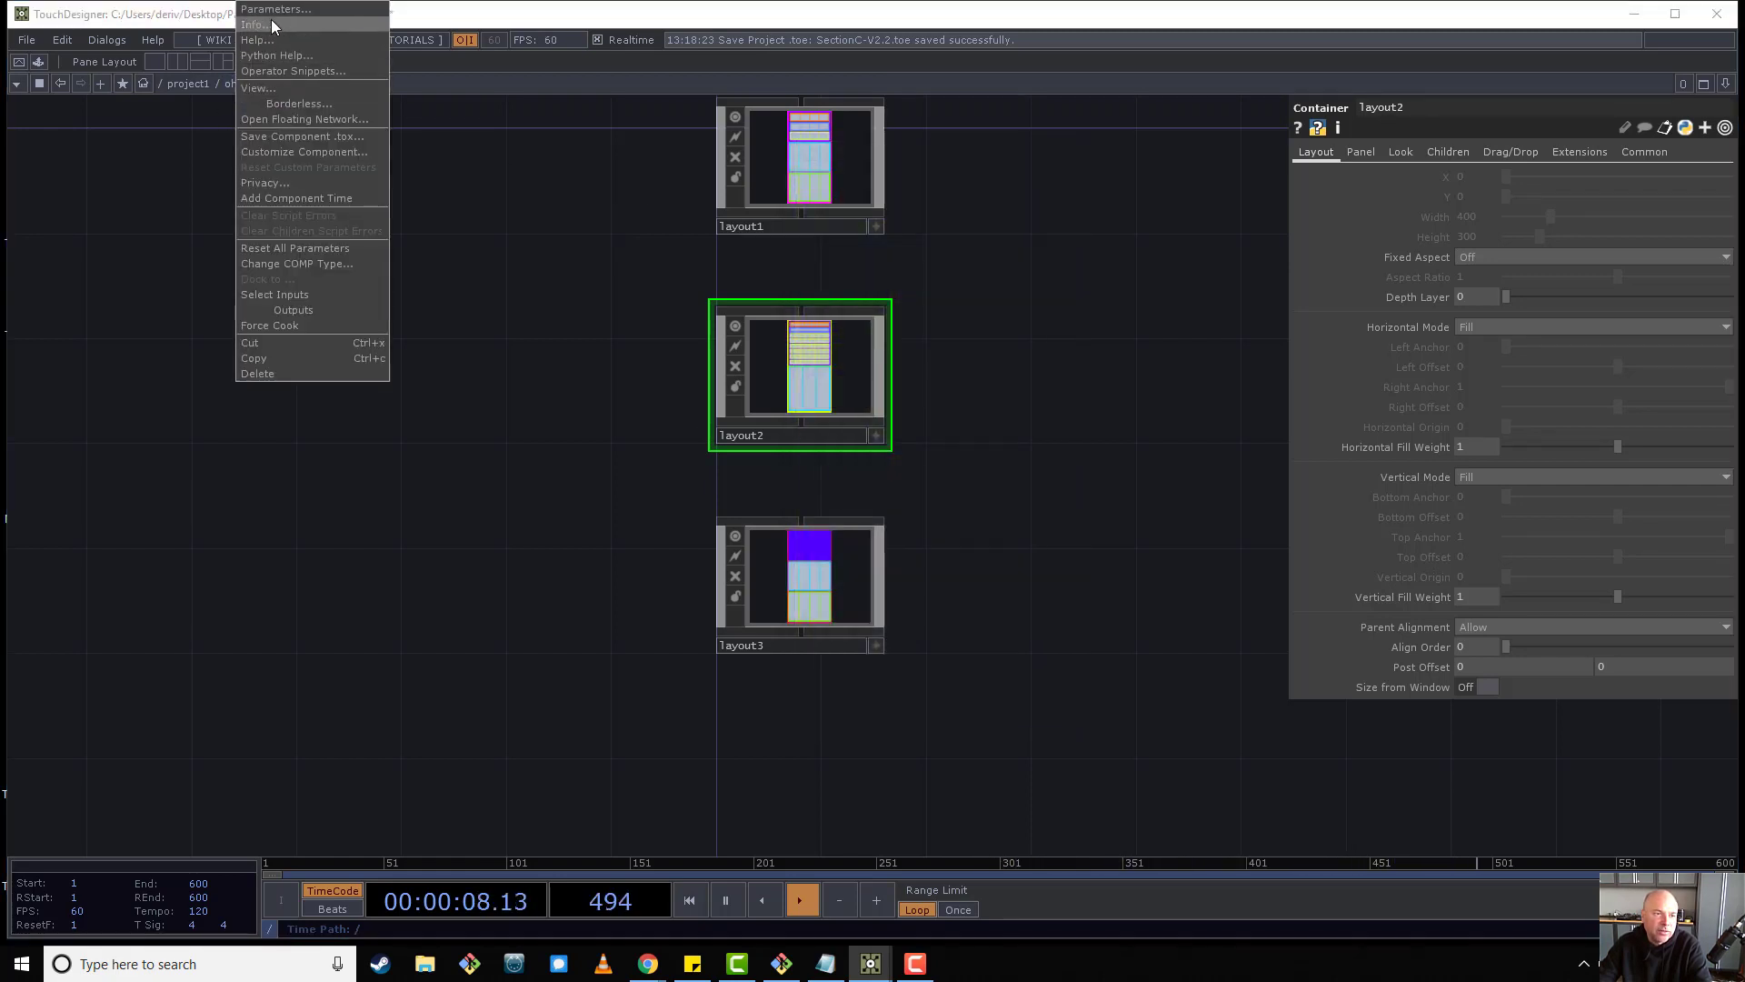
pyautogui.click(273, 87)
pyautogui.moveTo(99, 40); pyautogui.dragTo(148, 161)
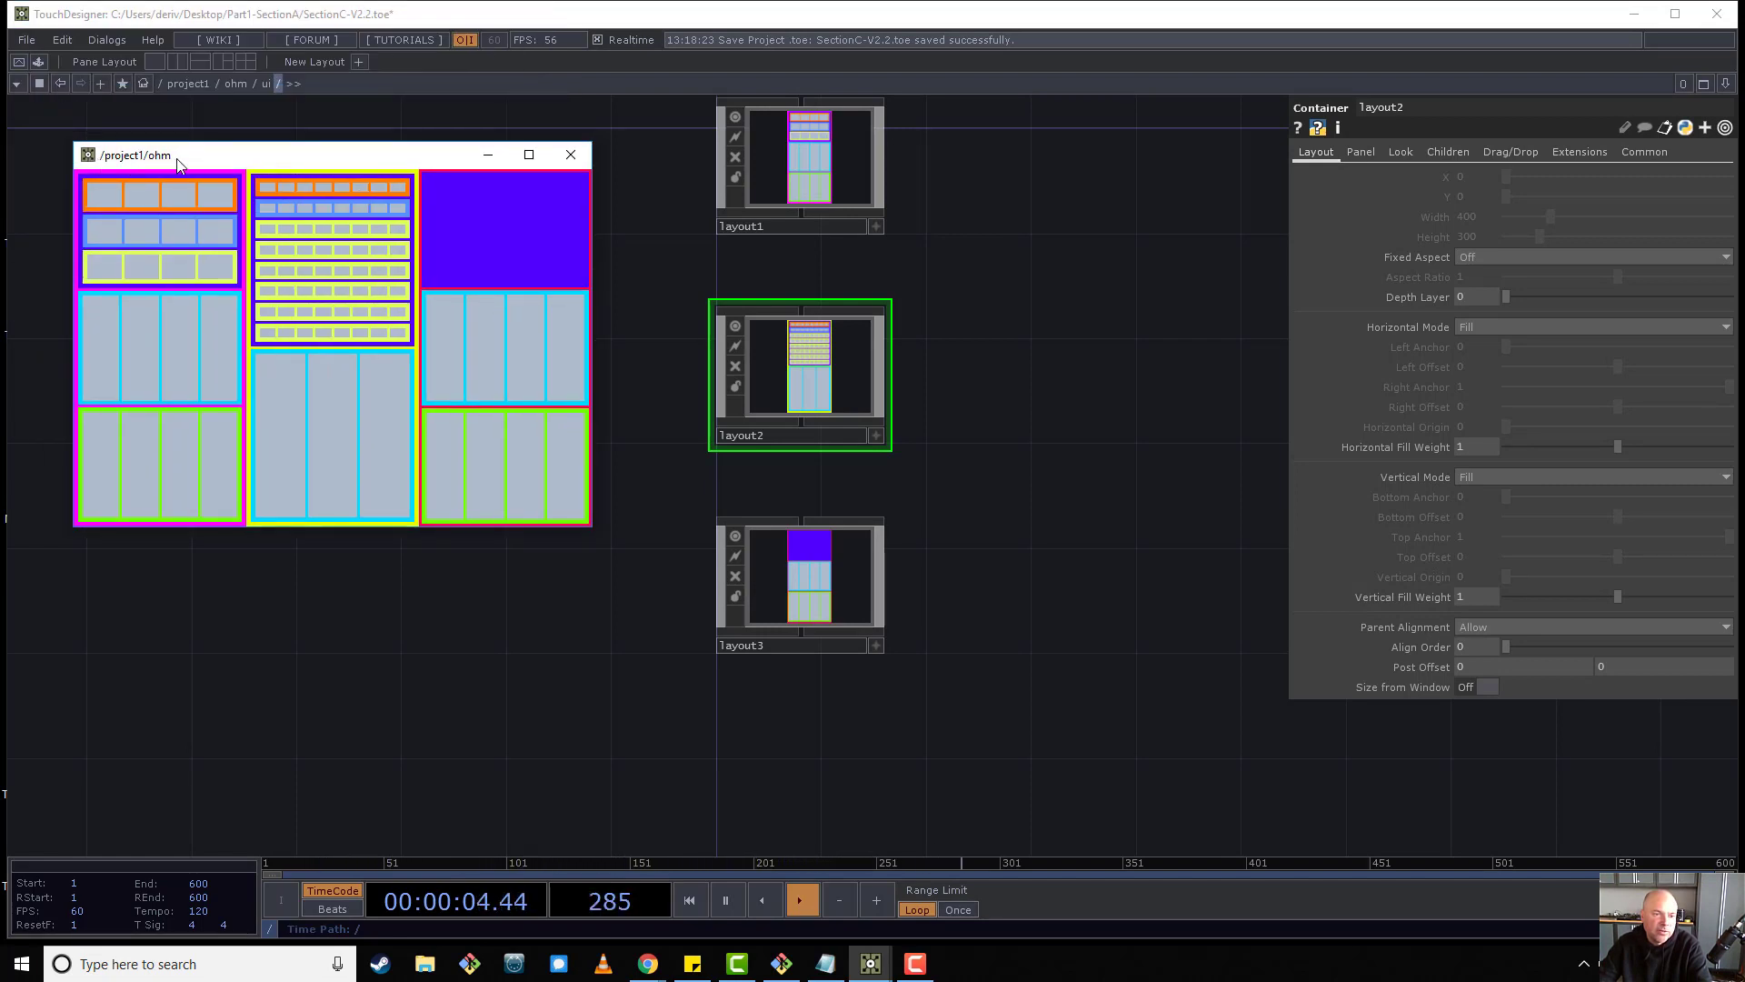
pyautogui.moveTo(295, 156); pyautogui.dragTo(240, 115)
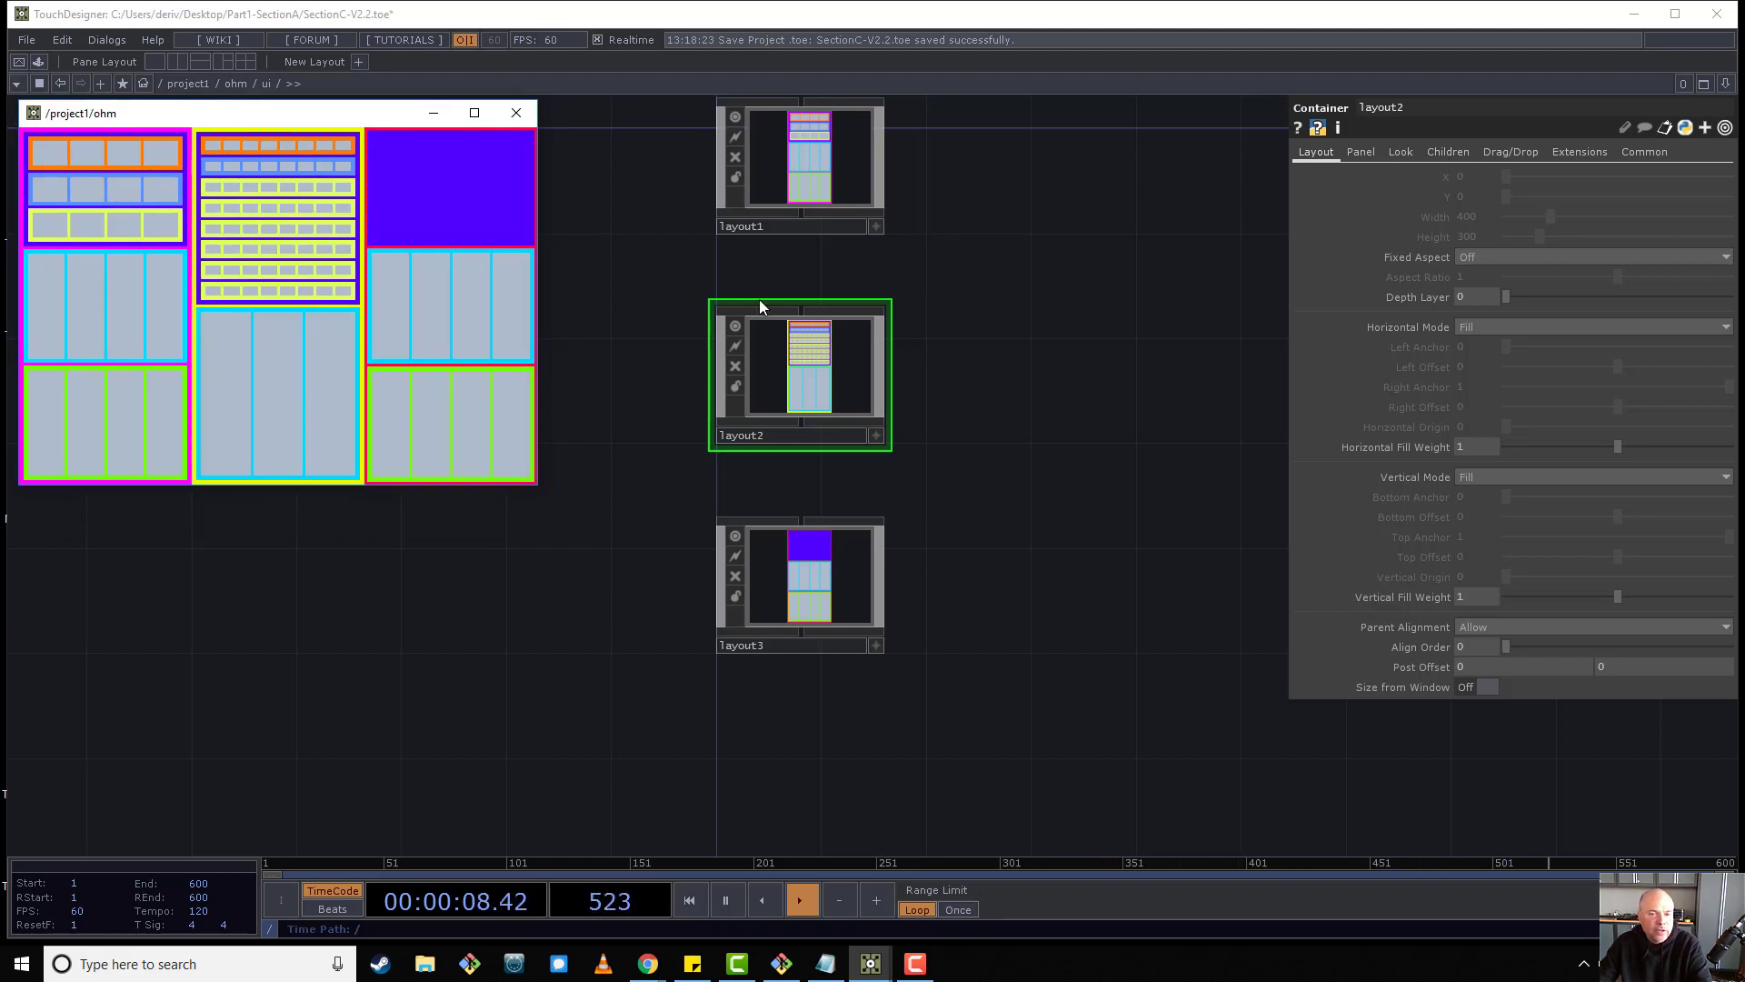
# Pan and zoom the network to the livid_ohm reference photo, then select layout1.
pyautogui.moveTo(1107, 393); pyautogui.dragTo(1315, 660)
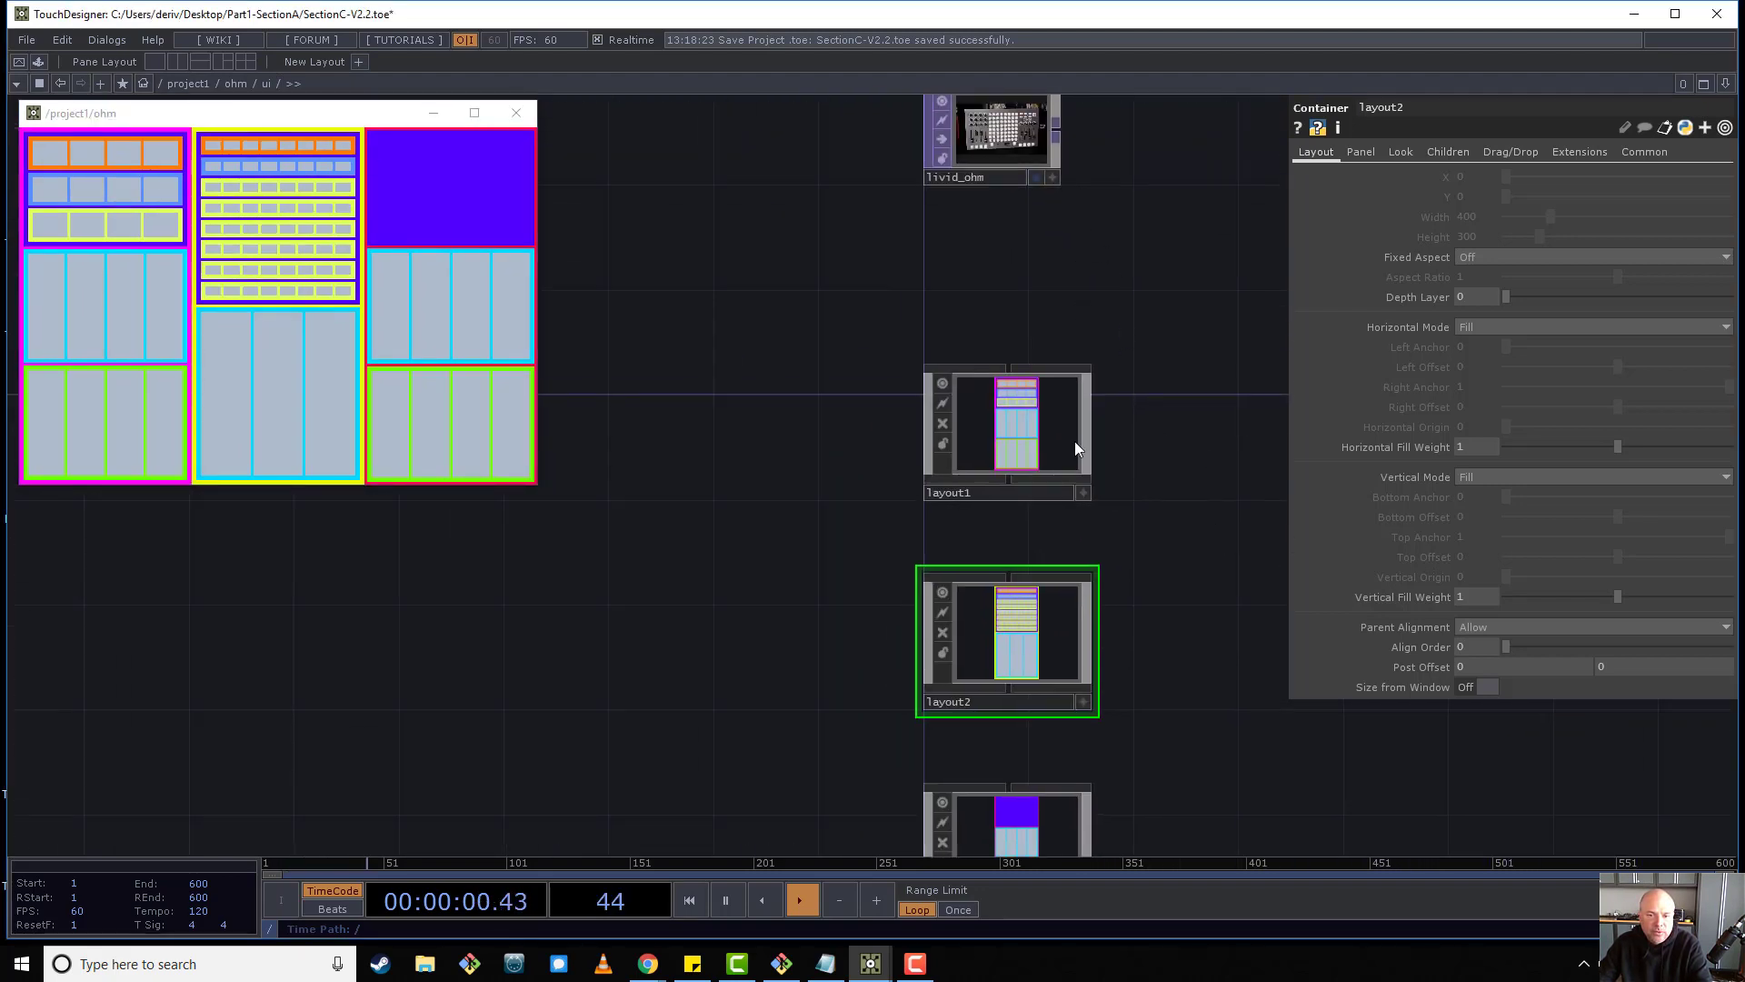
pyautogui.scroll(3, 1075, 440)
pyautogui.scroll(-3, 951, 319)
pyautogui.scroll(3, 979, 245)
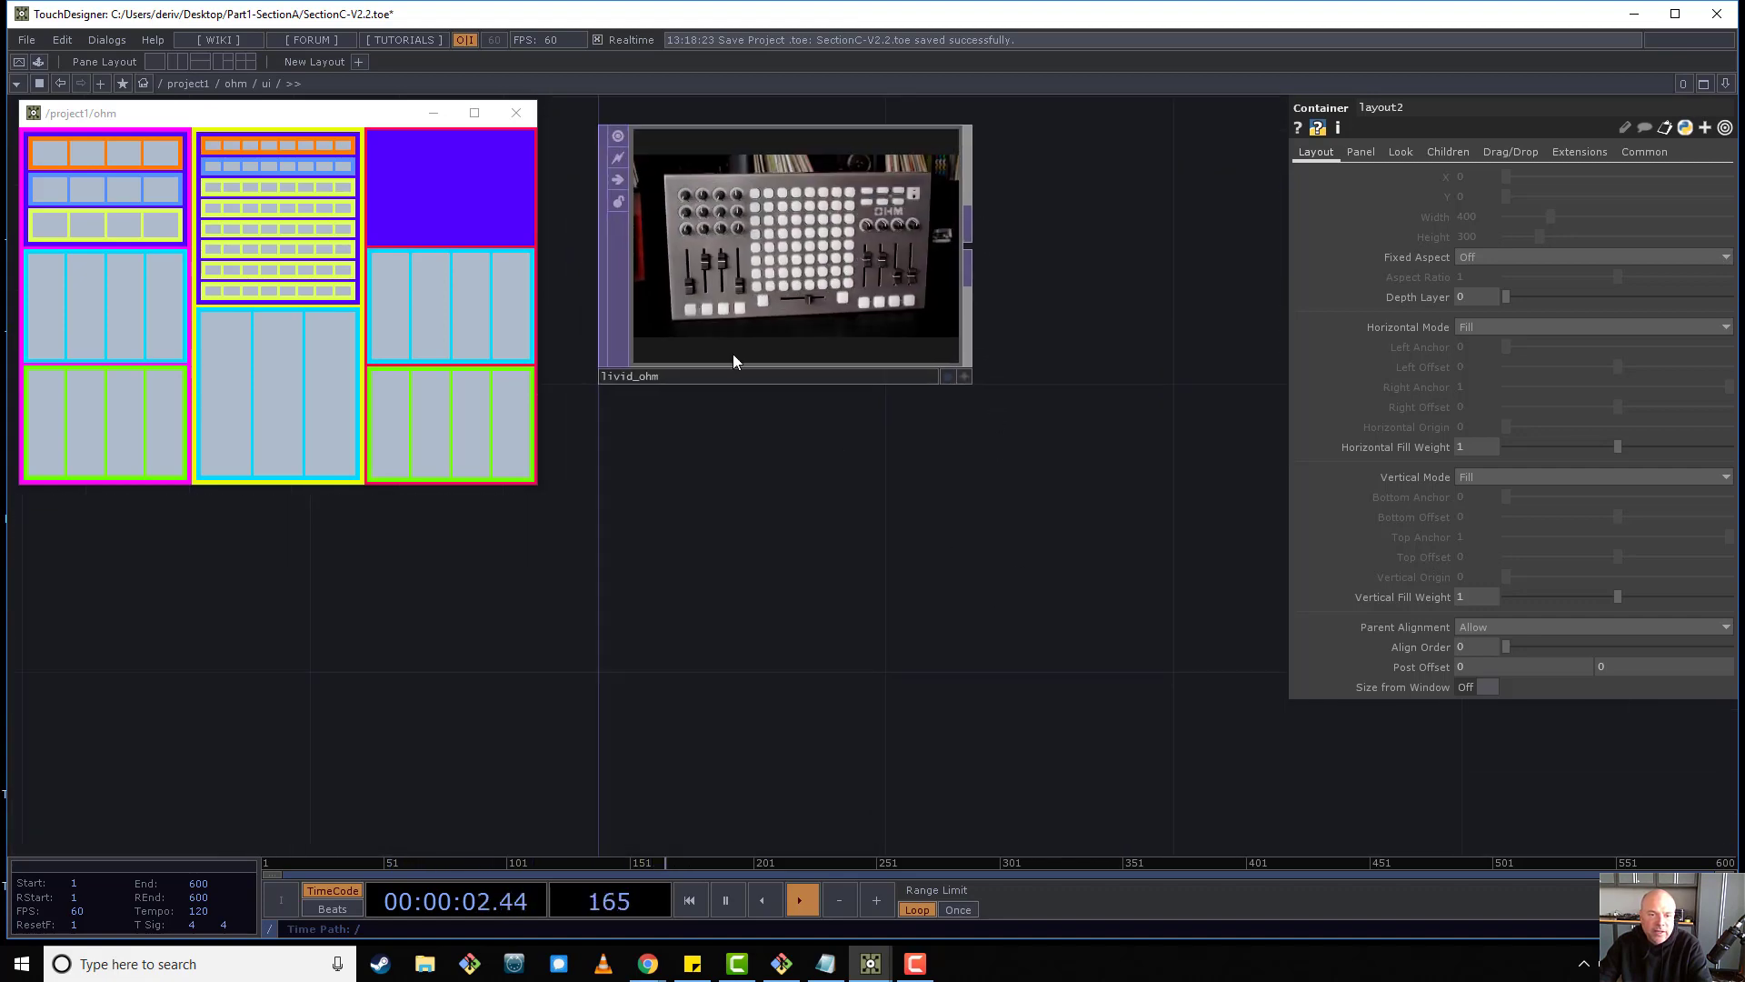
pyautogui.scroll(4, 735, 361)
pyautogui.scroll(-5, 736, 356)
pyautogui.scroll(3, 737, 353)
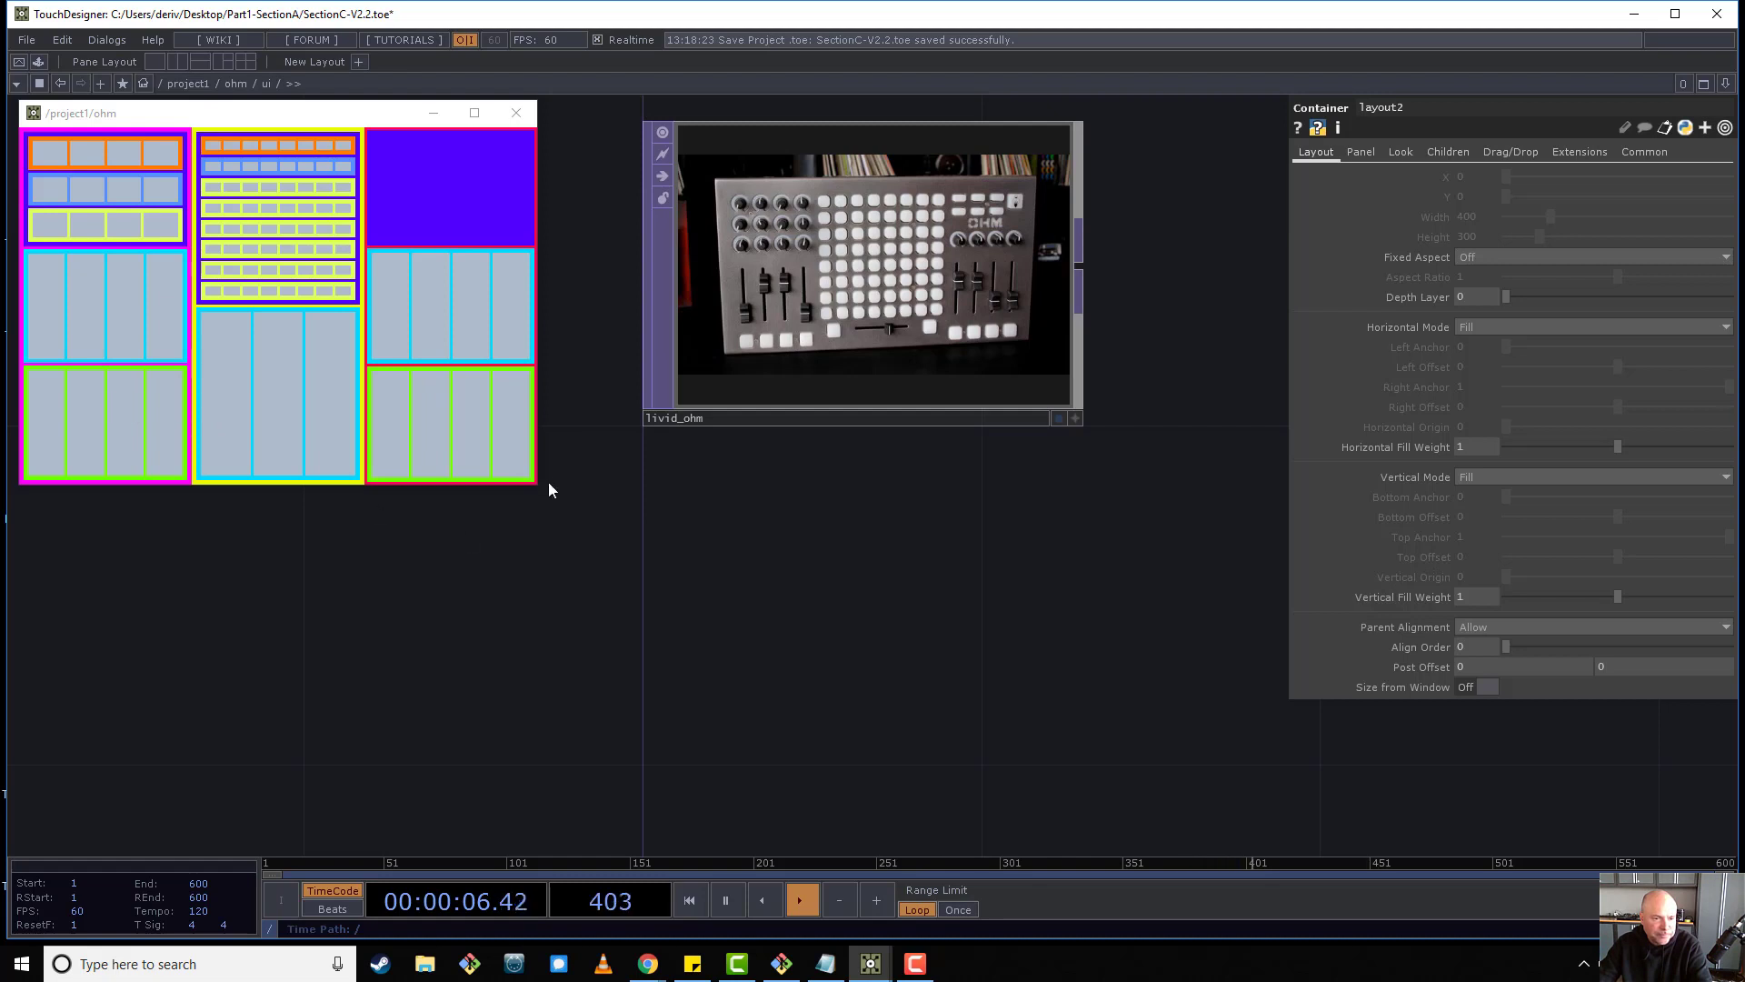
pyautogui.scroll(2, 953, 289)
pyautogui.scroll(-5, 960, 416)
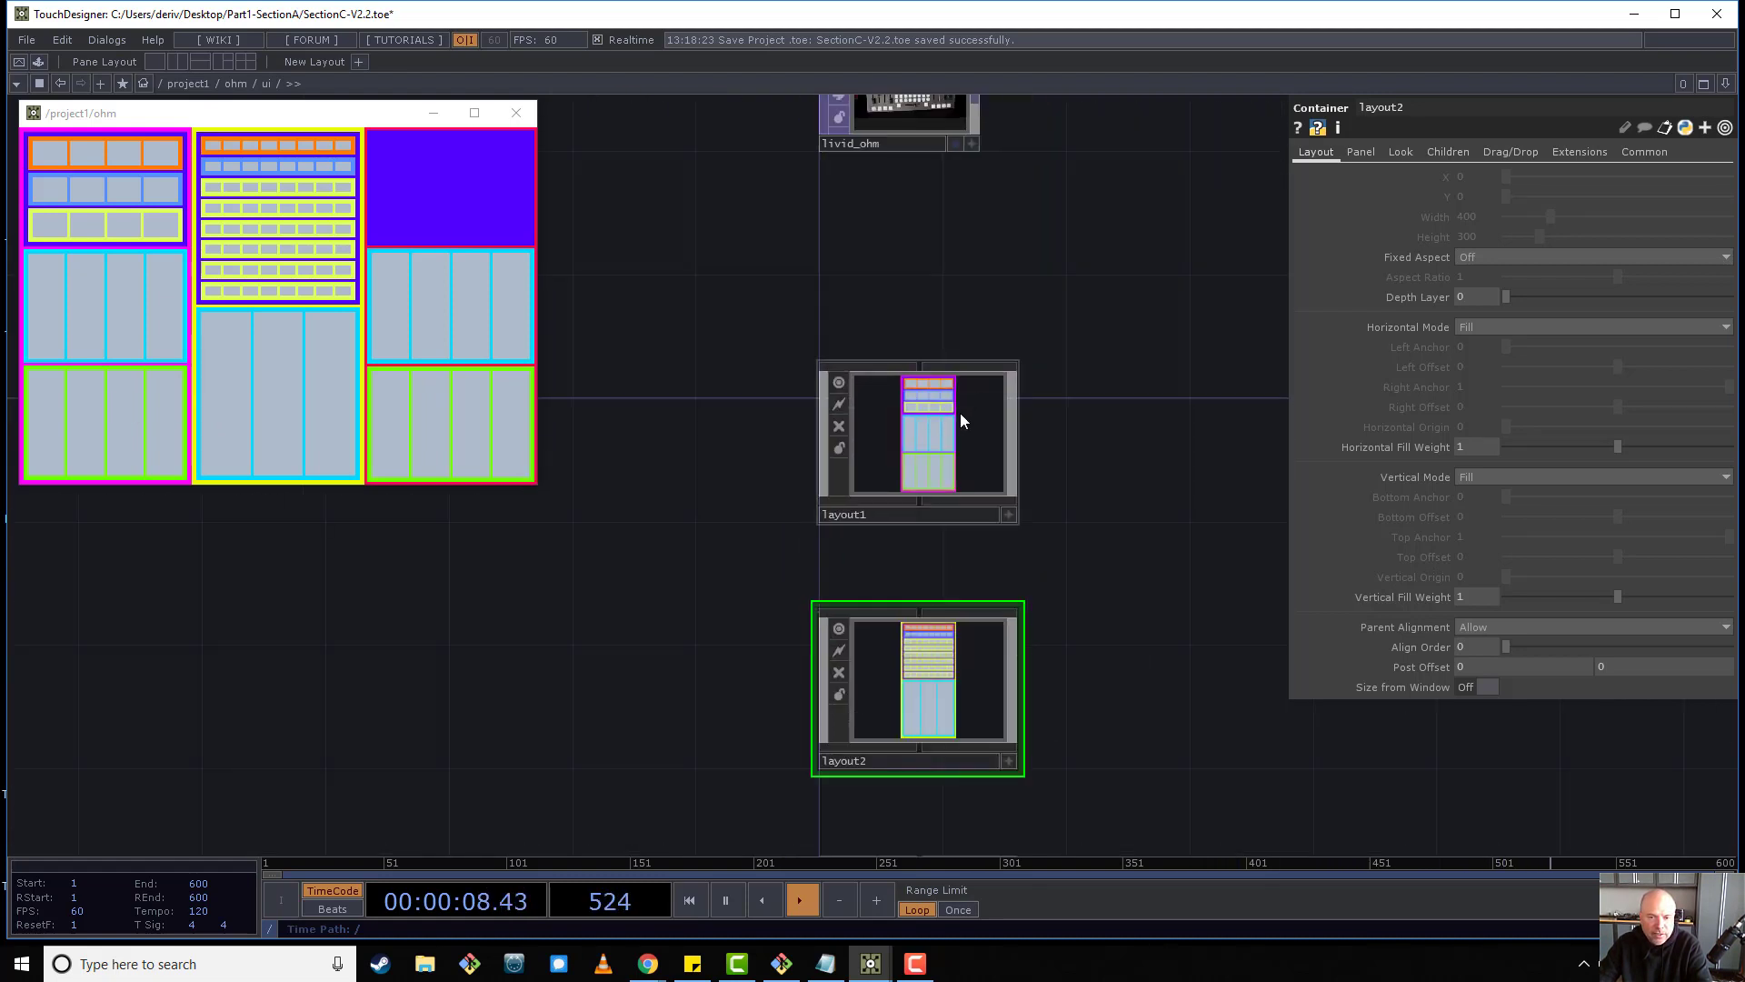
pyautogui.click(951, 444)
# Inside layout1, set section3's Vertical Mode to Fixed Height with a height of 49.
pyautogui.press('i')
pyautogui.click(994, 530)
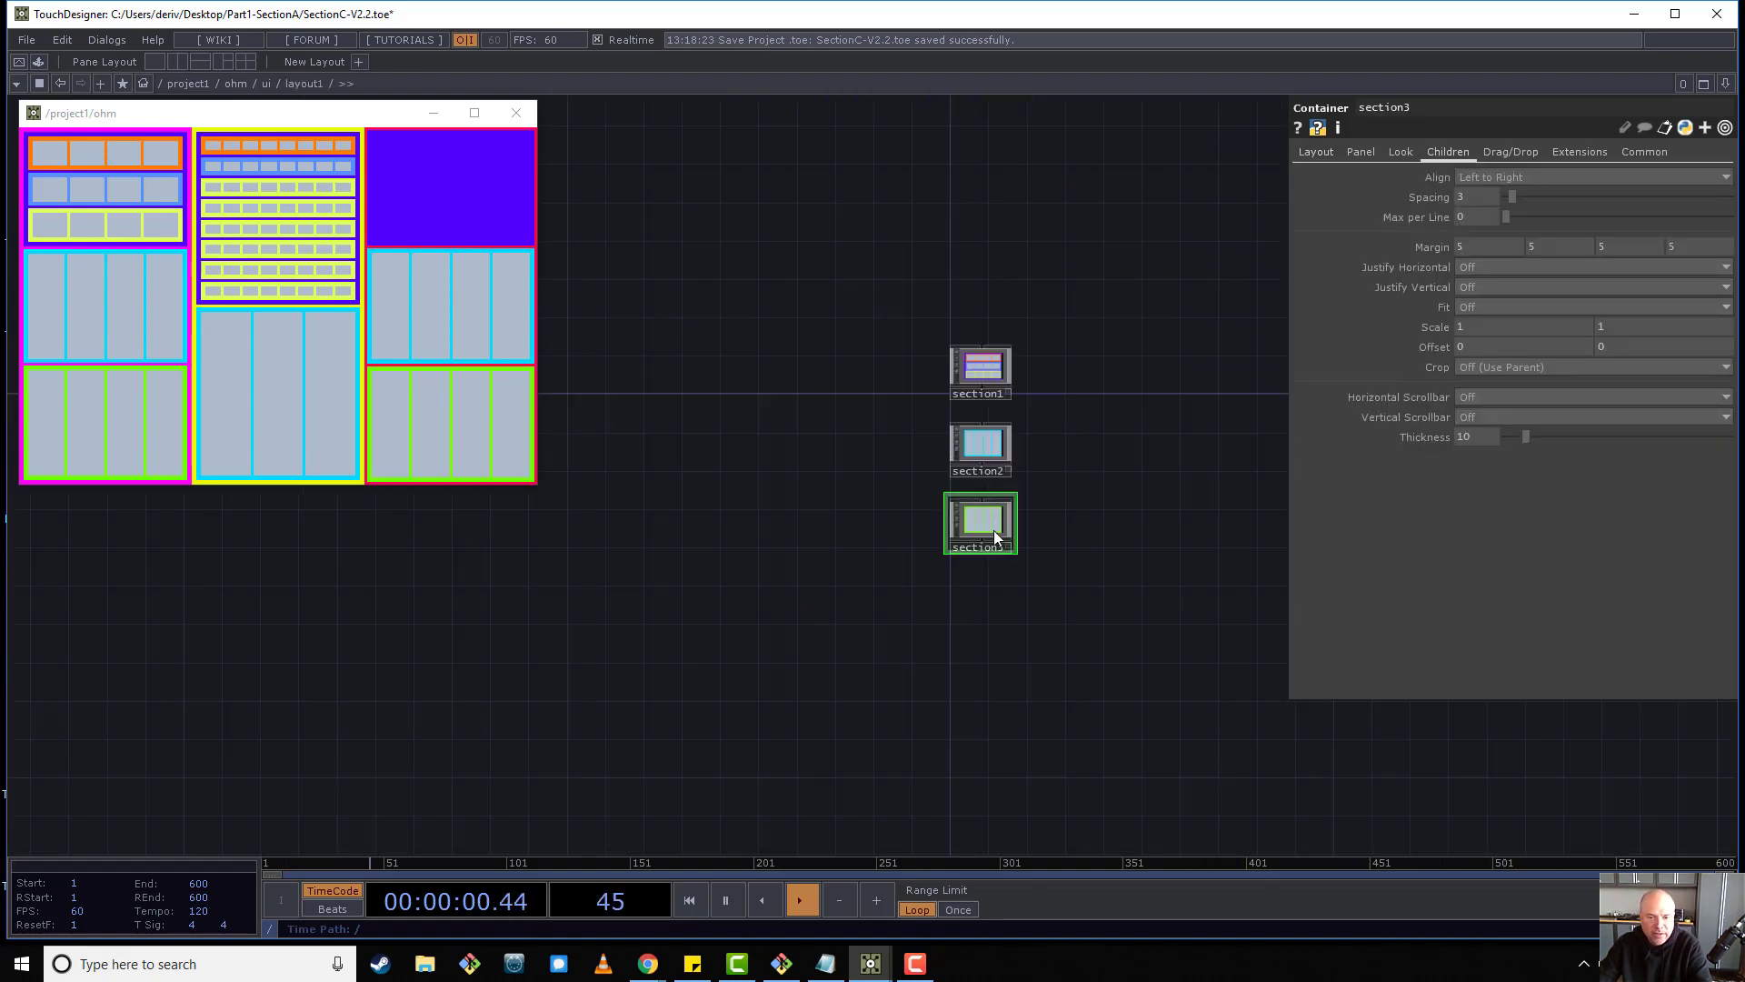
pyautogui.scroll(3, 1006, 409)
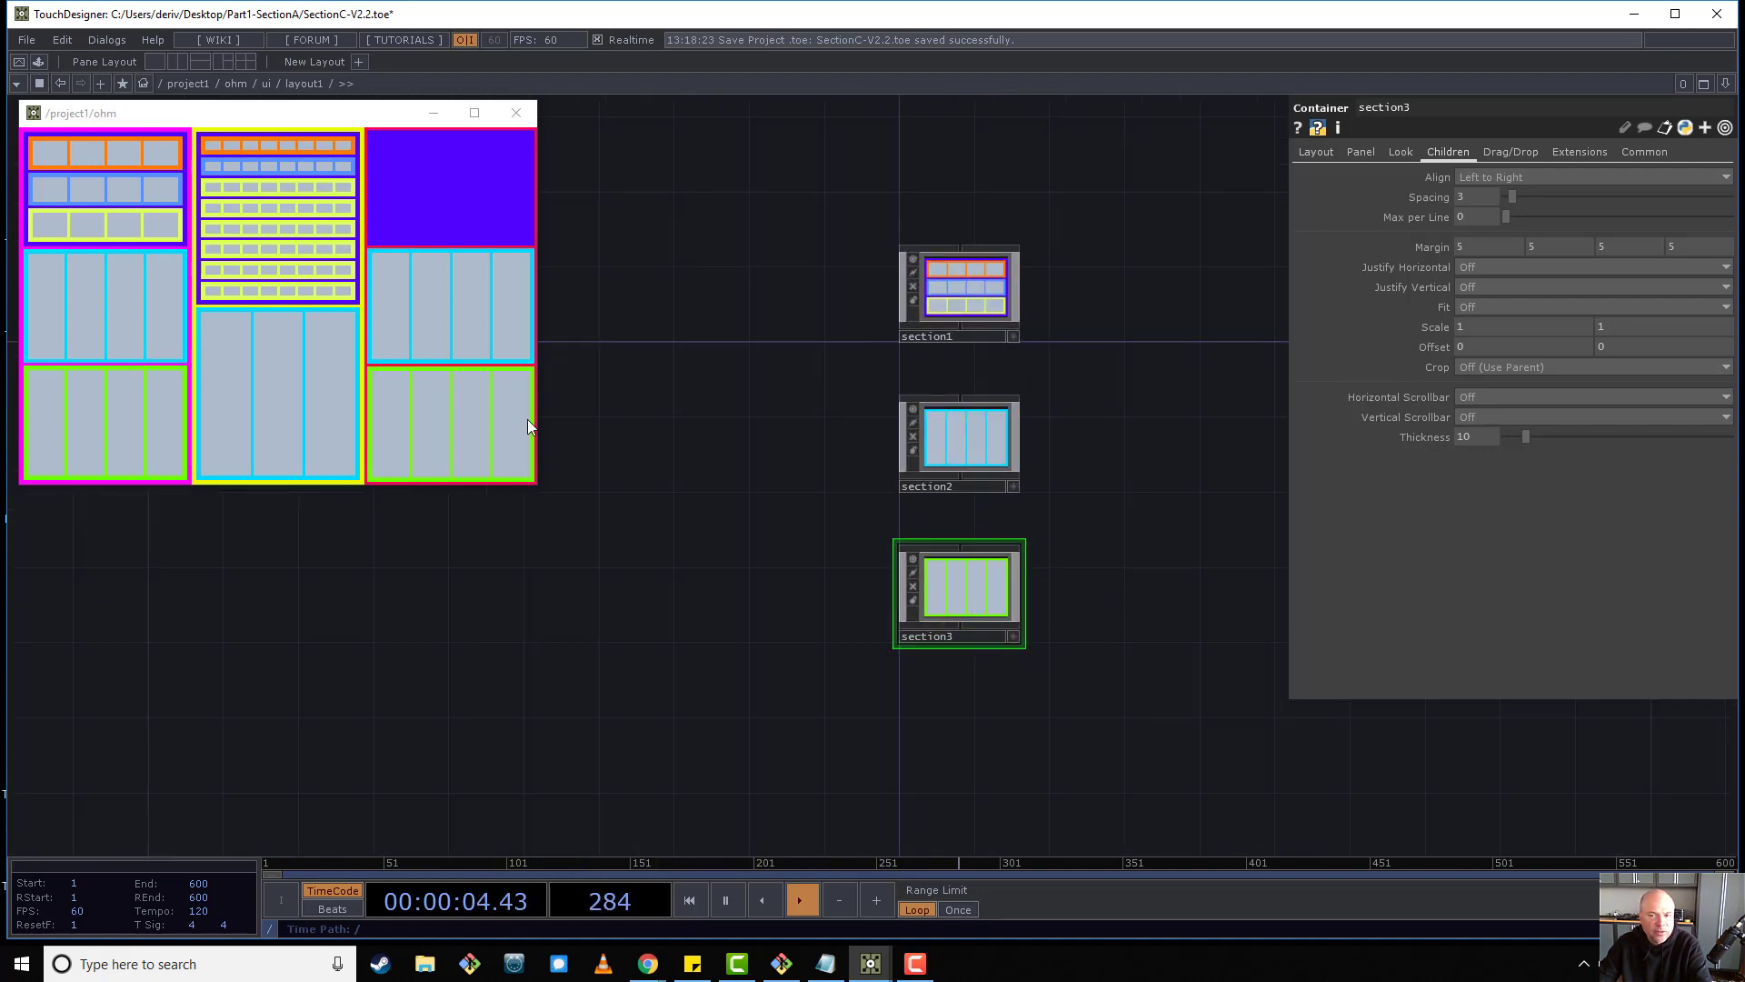
pyautogui.click(1320, 153)
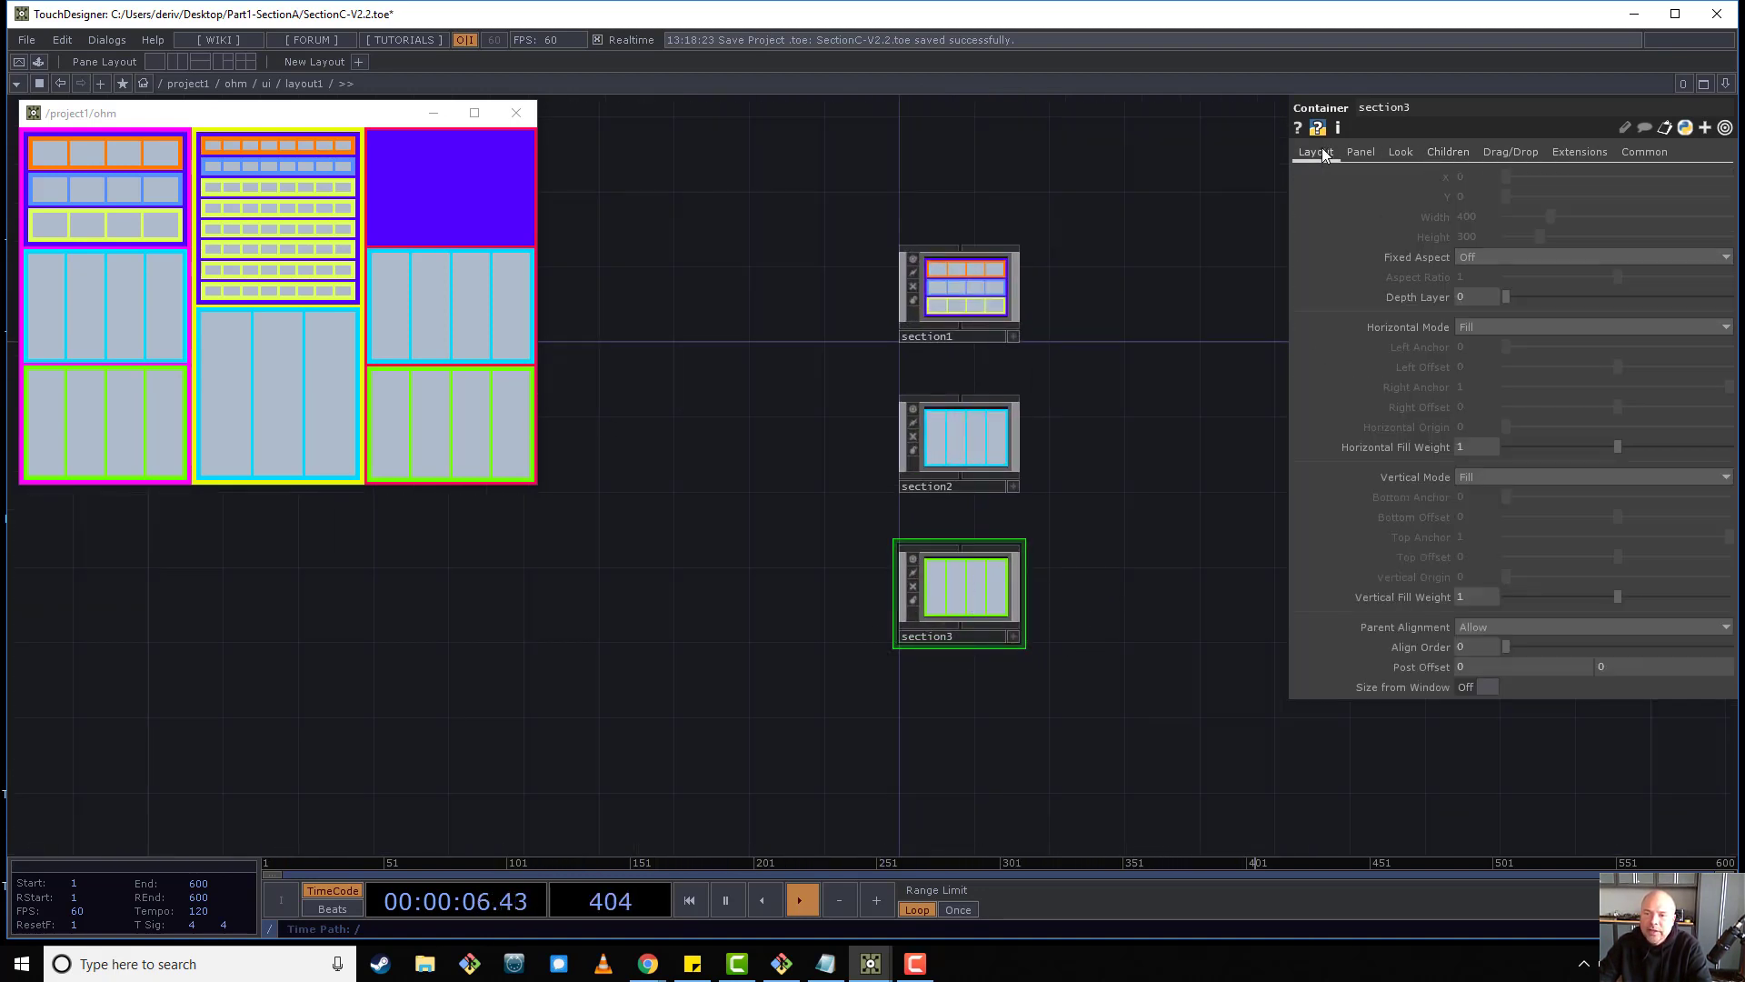
pyautogui.click(1482, 478)
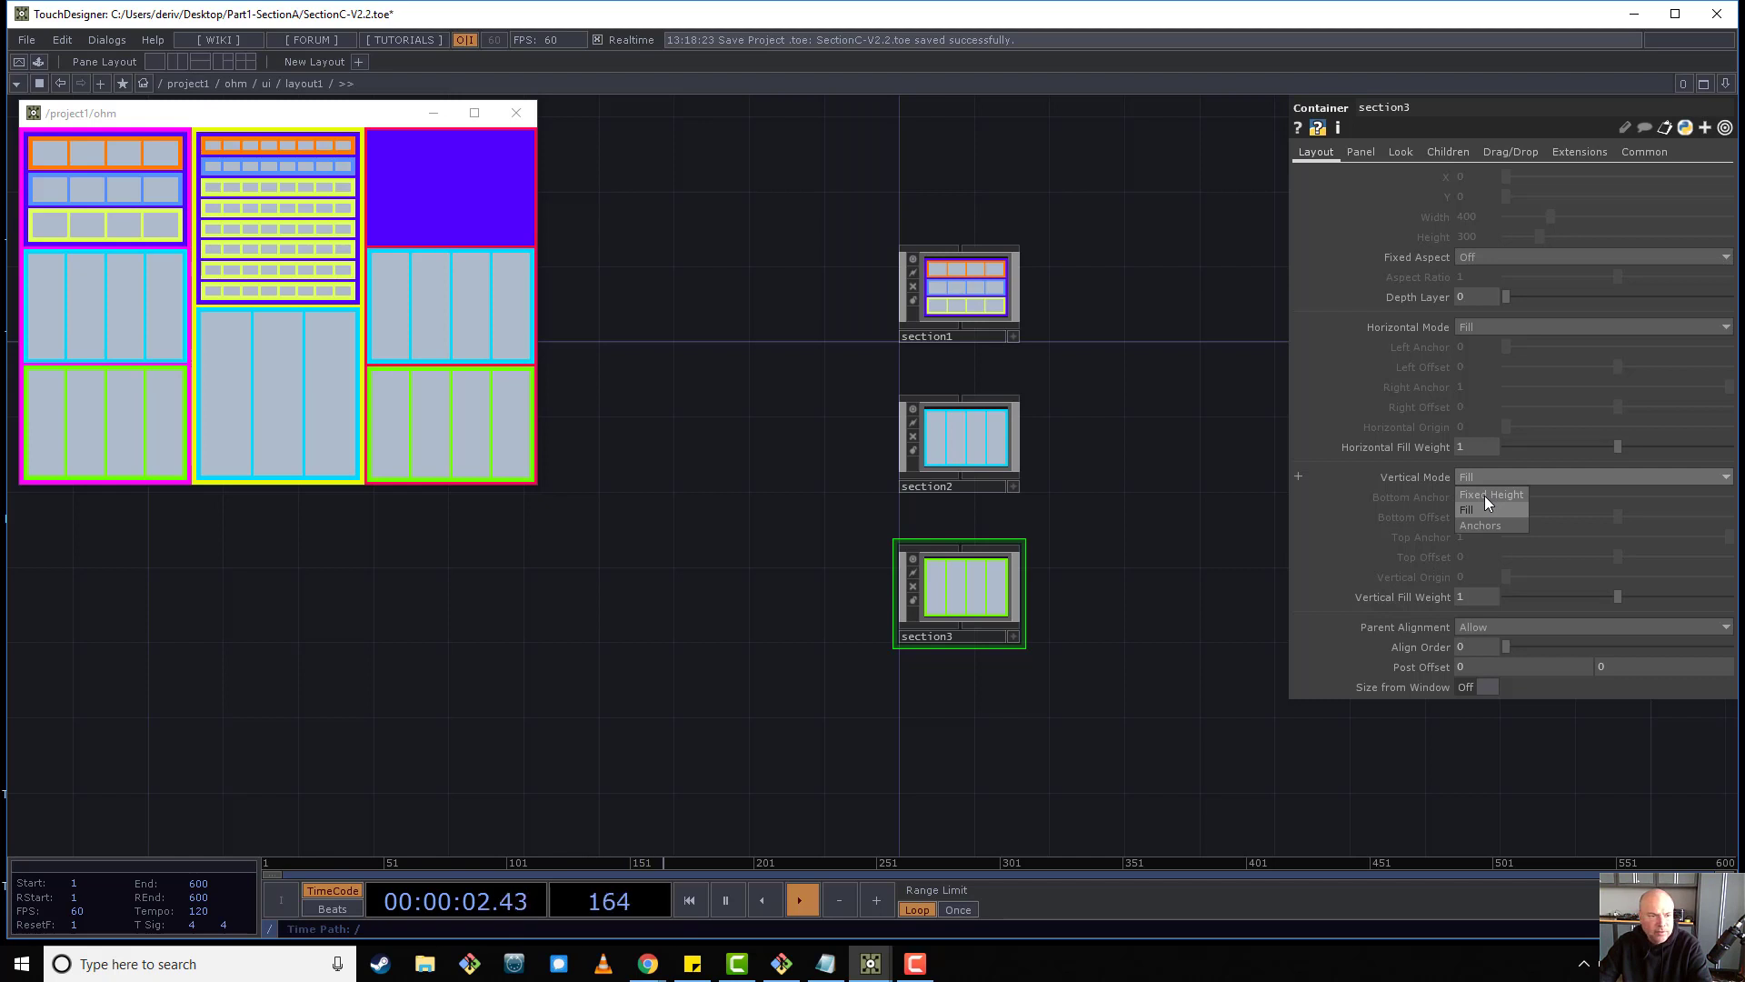
pyautogui.click(1486, 494)
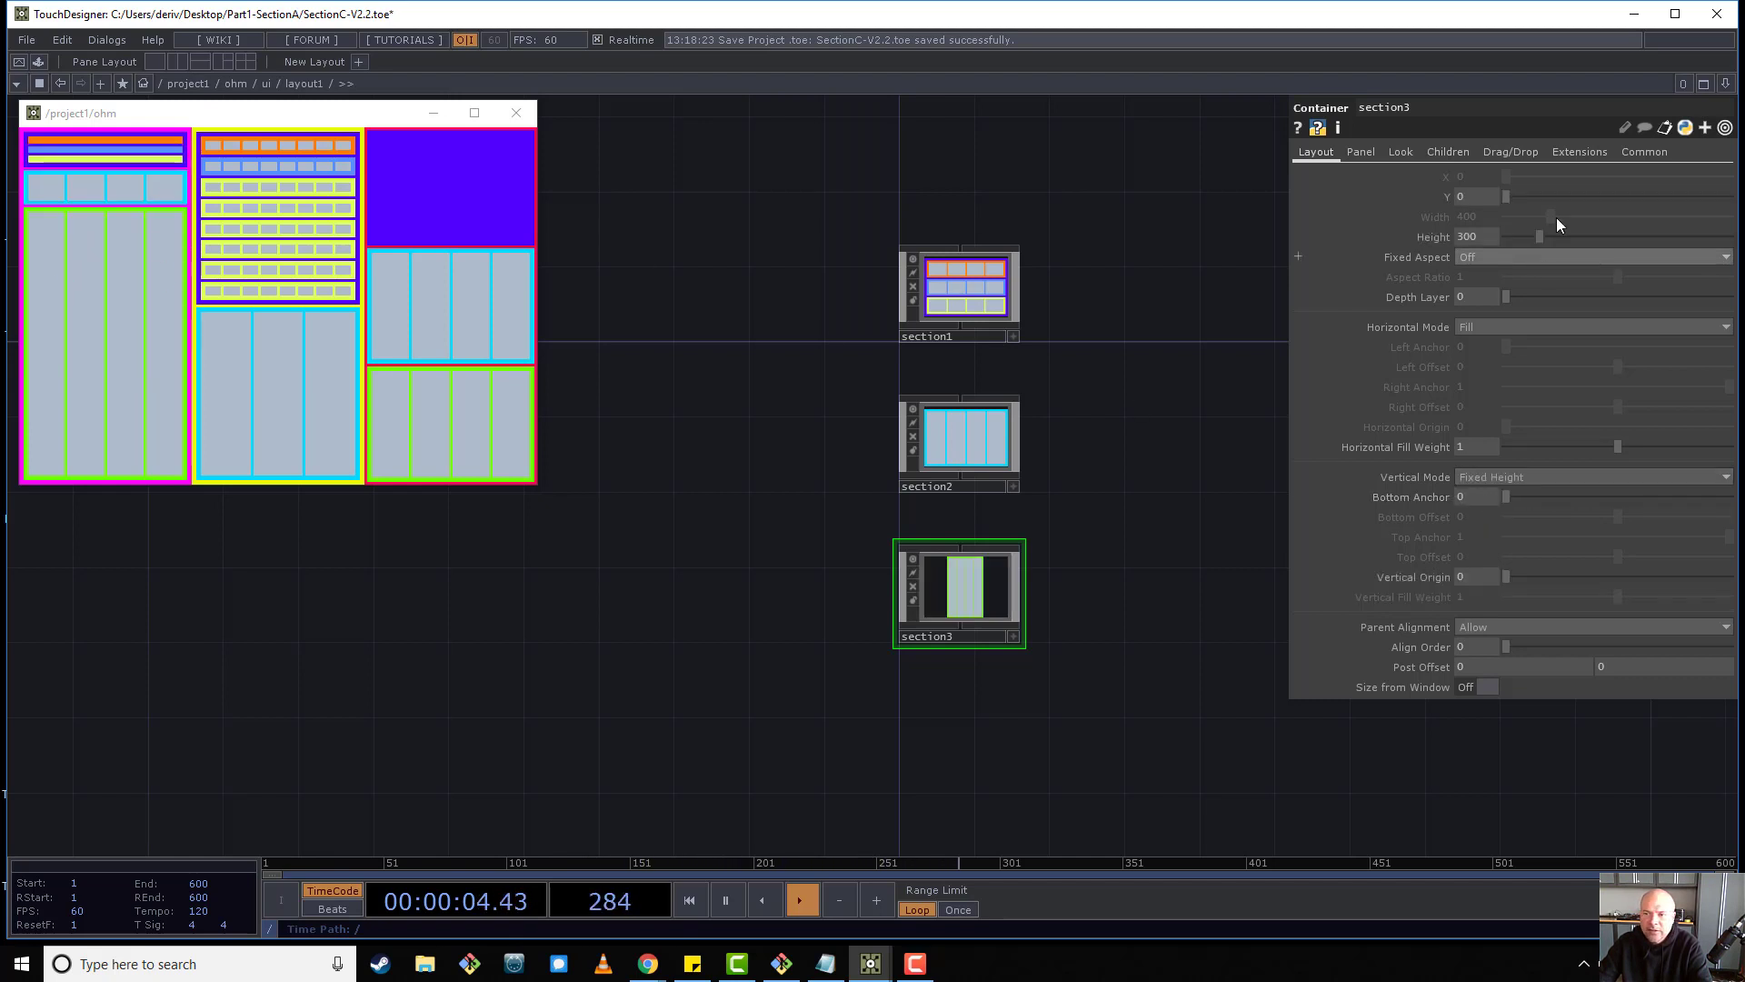
pyautogui.moveTo(1476, 235)
pyautogui.mouseDown()
pyautogui.moveTo(1477, 206)
pyautogui.moveTo(1473, 232)
pyautogui.mouseUp()
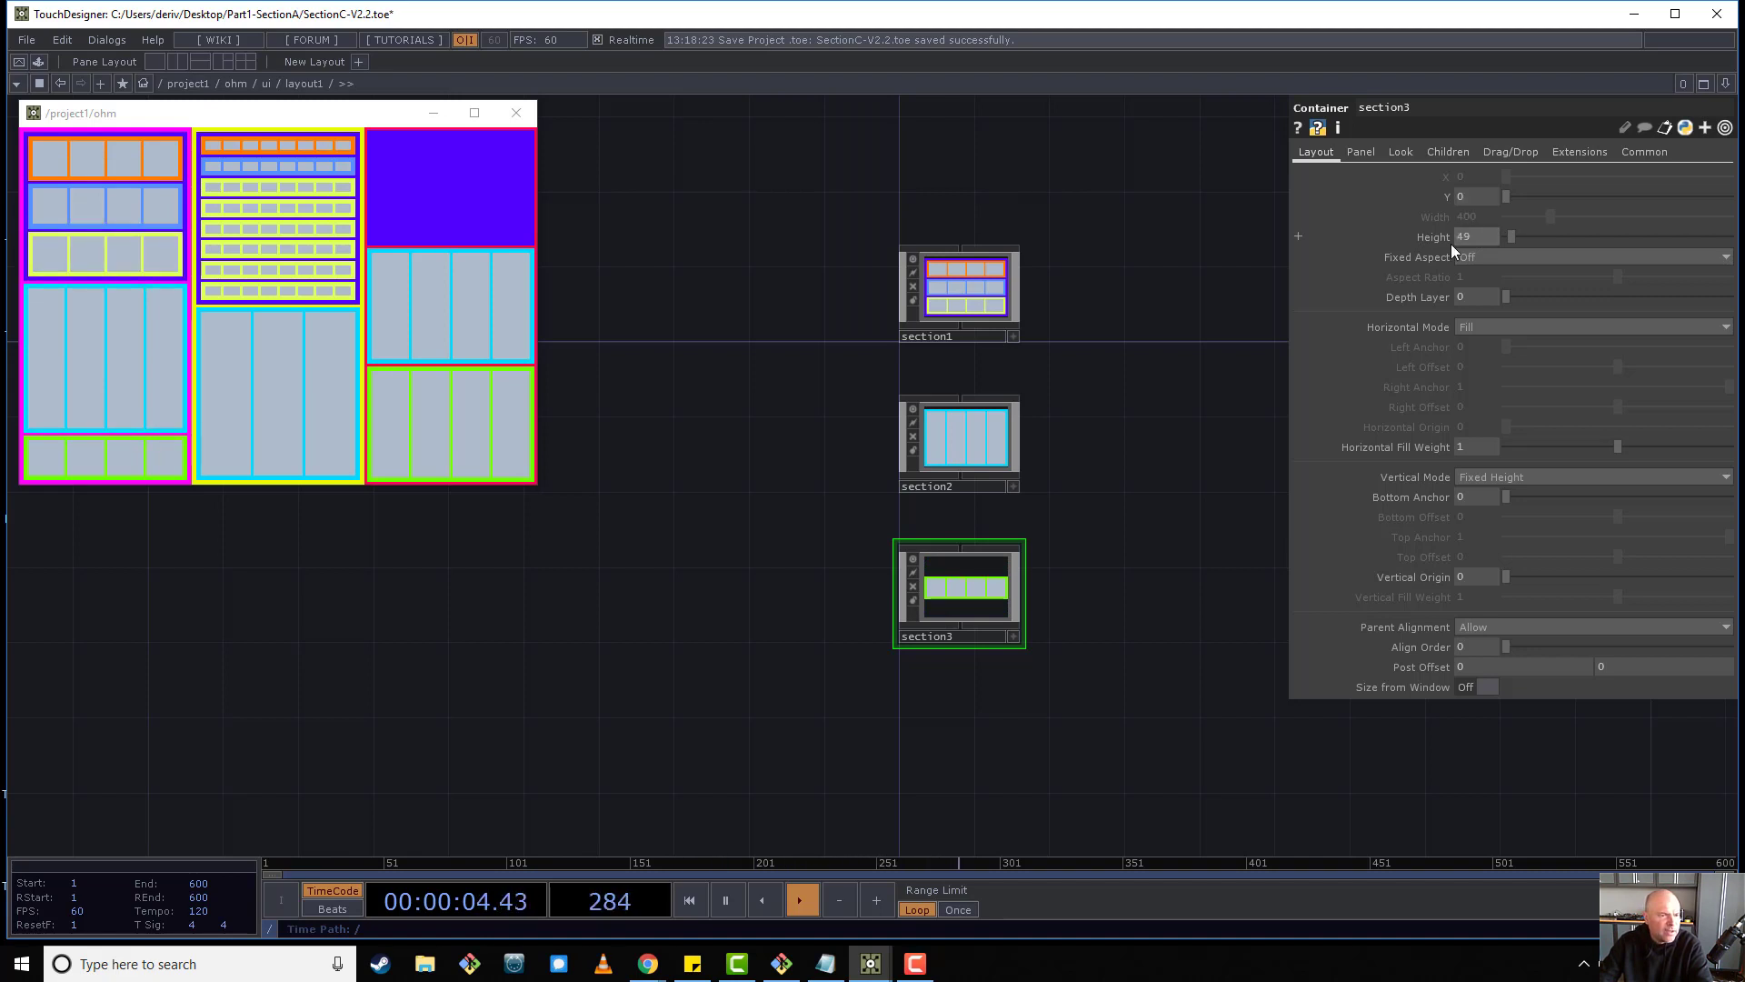
# Stretch the ohm viewer taller and wider, then shrink it back, to test the layout.
pyautogui.moveTo(269, 488); pyautogui.dragTo(269, 857)
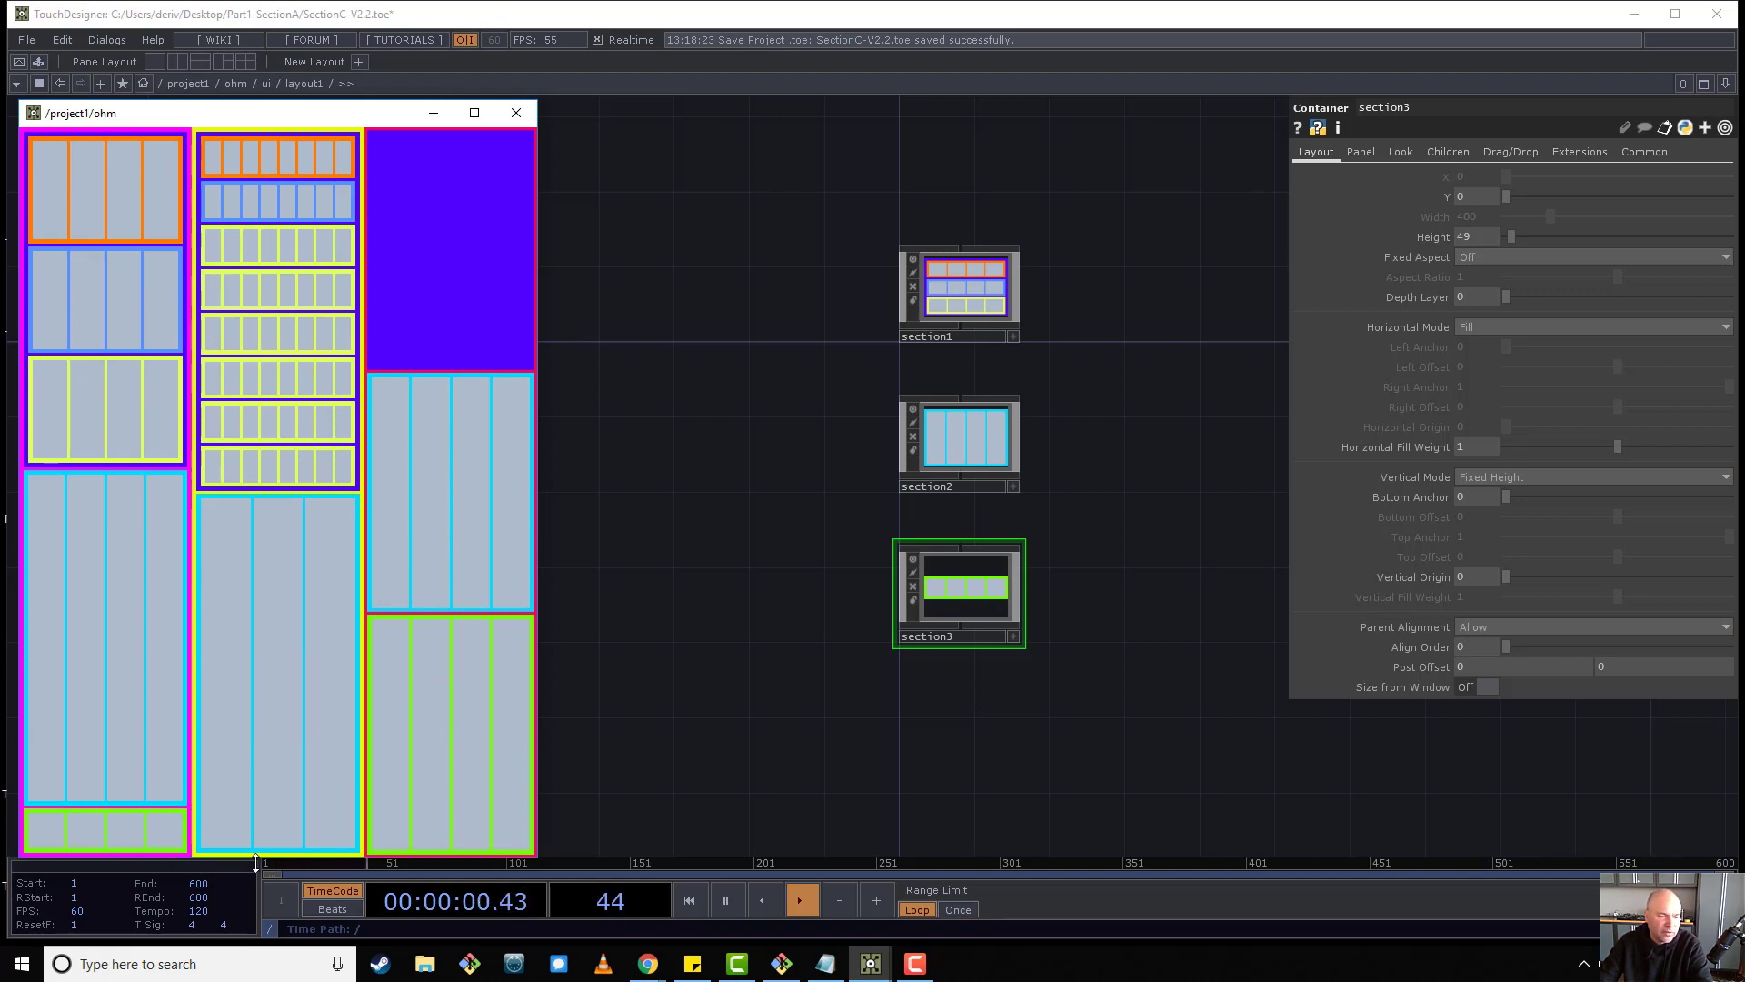
pyautogui.moveTo(256, 861); pyautogui.dragTo(273, 582)
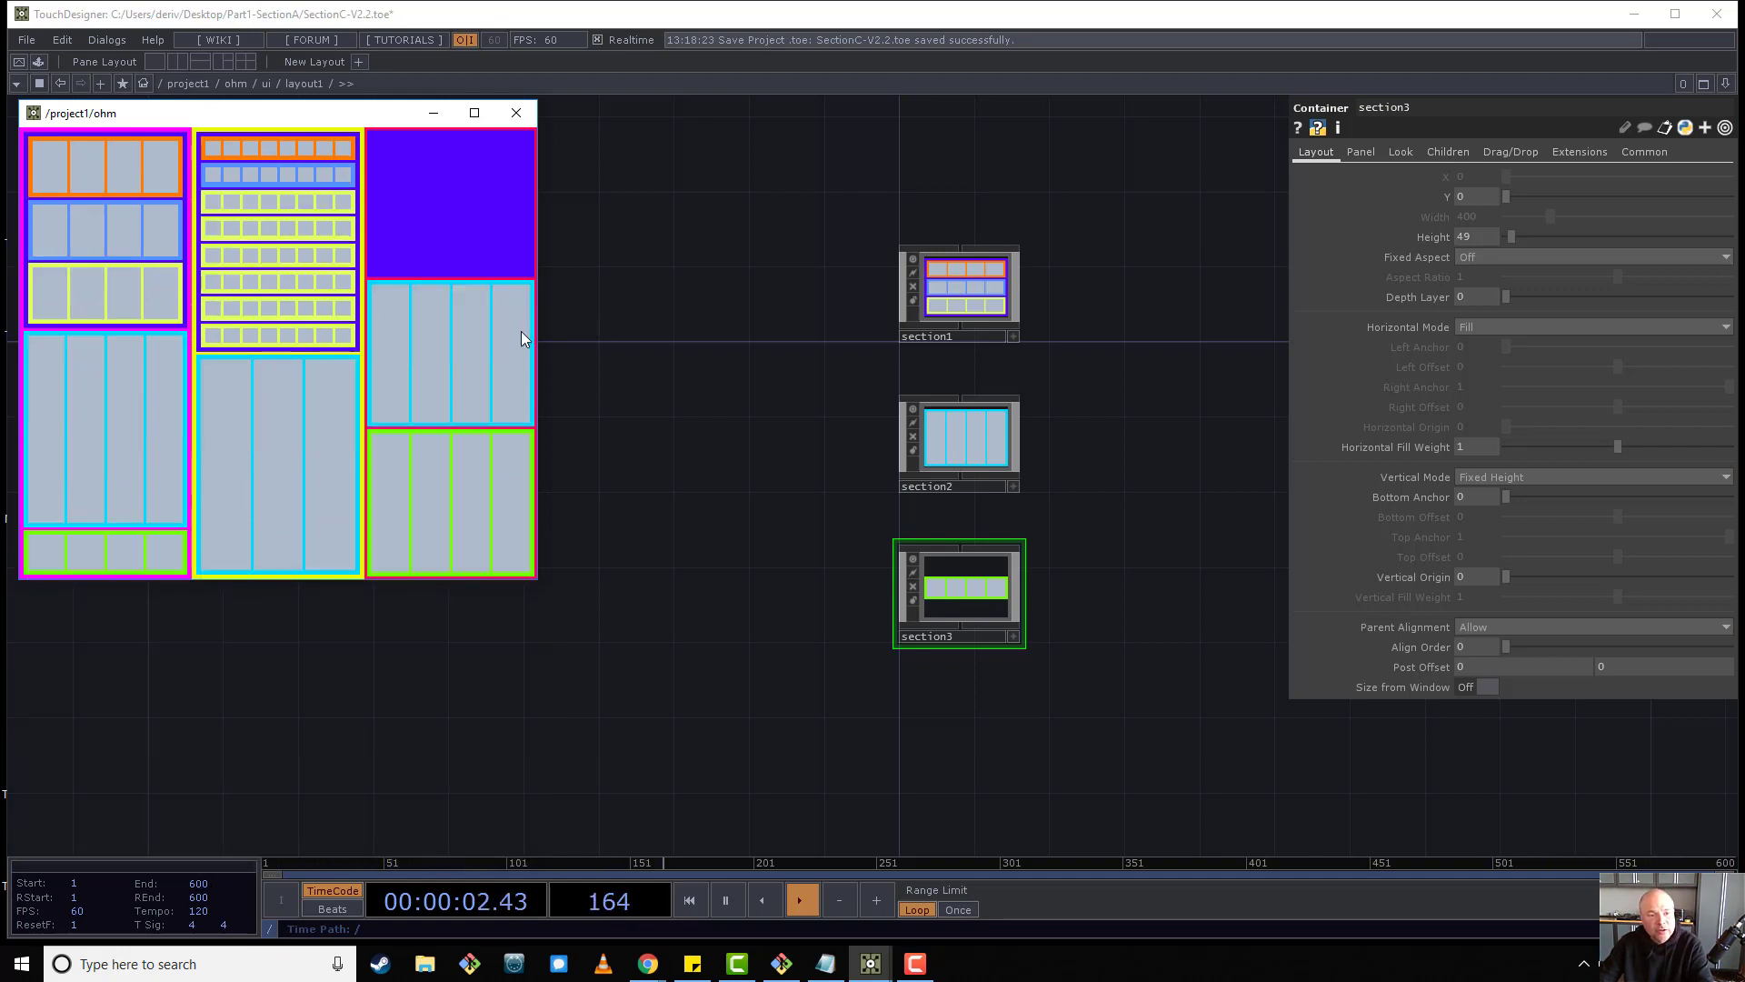
pyautogui.moveTo(537, 333); pyautogui.dragTo(1255, 349)
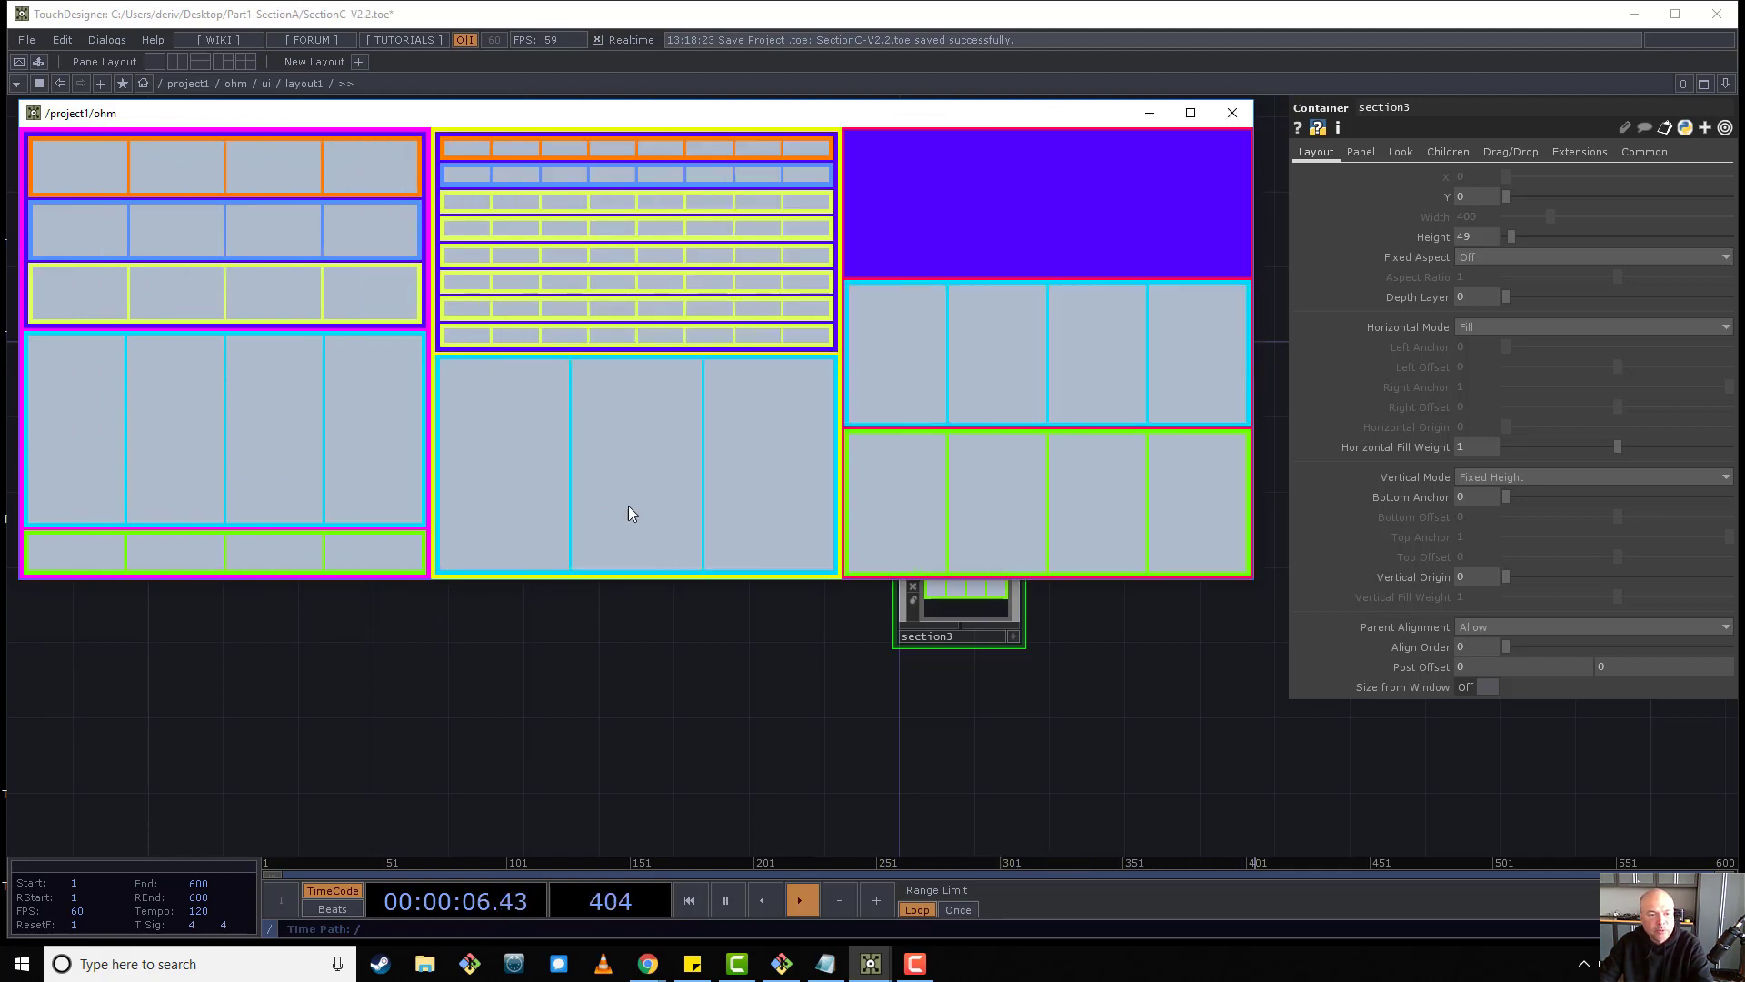
pyautogui.moveTo(1253, 291); pyautogui.dragTo(609, 344)
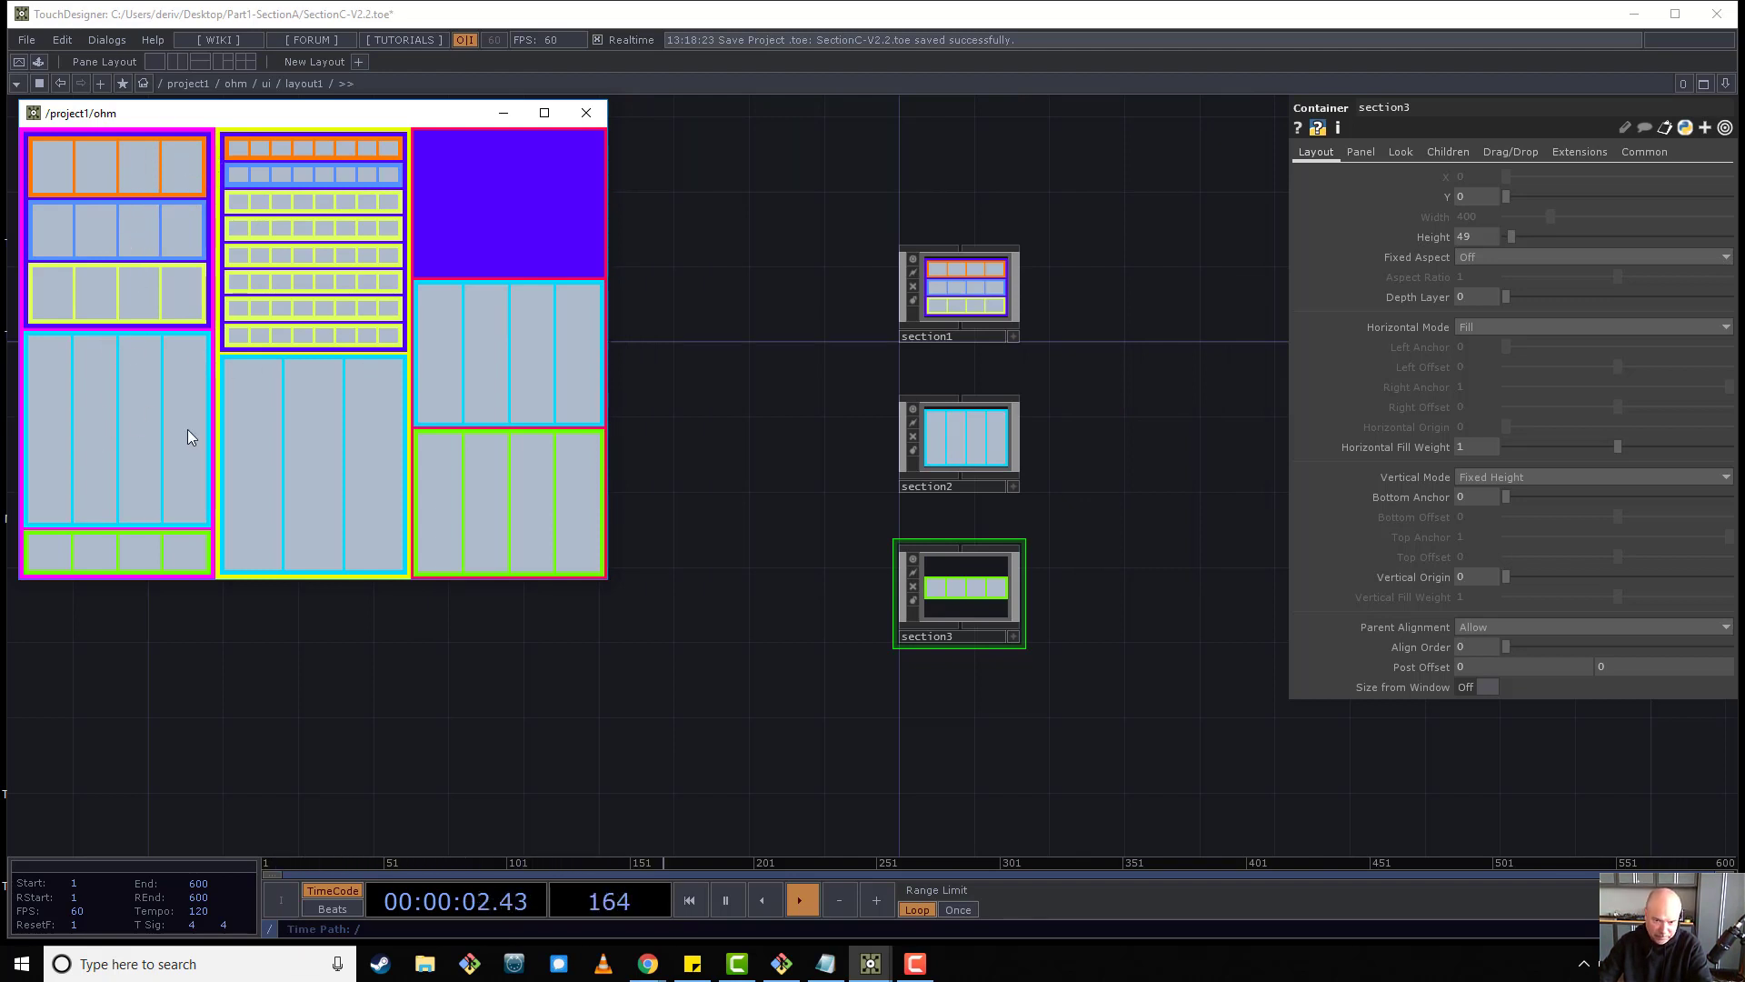
pyautogui.click(691, 283)
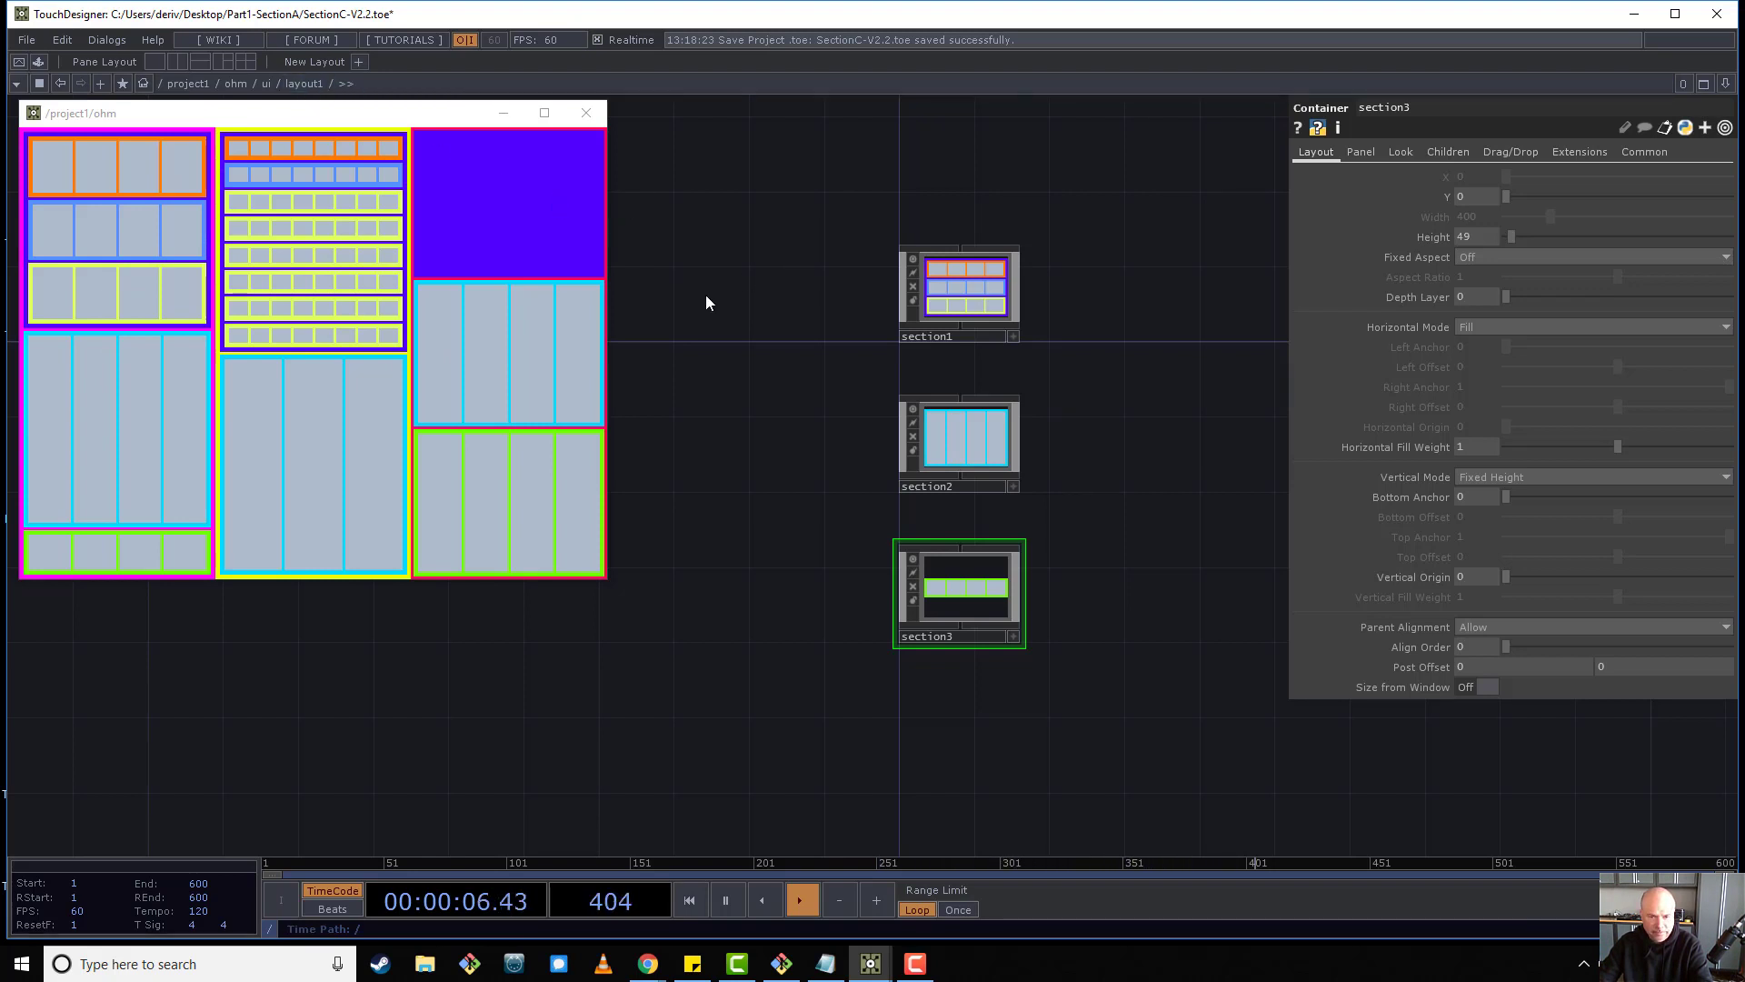
# Give layout1 a Fixed Width of 200, then set section3's height to 50.
pyautogui.press('u')
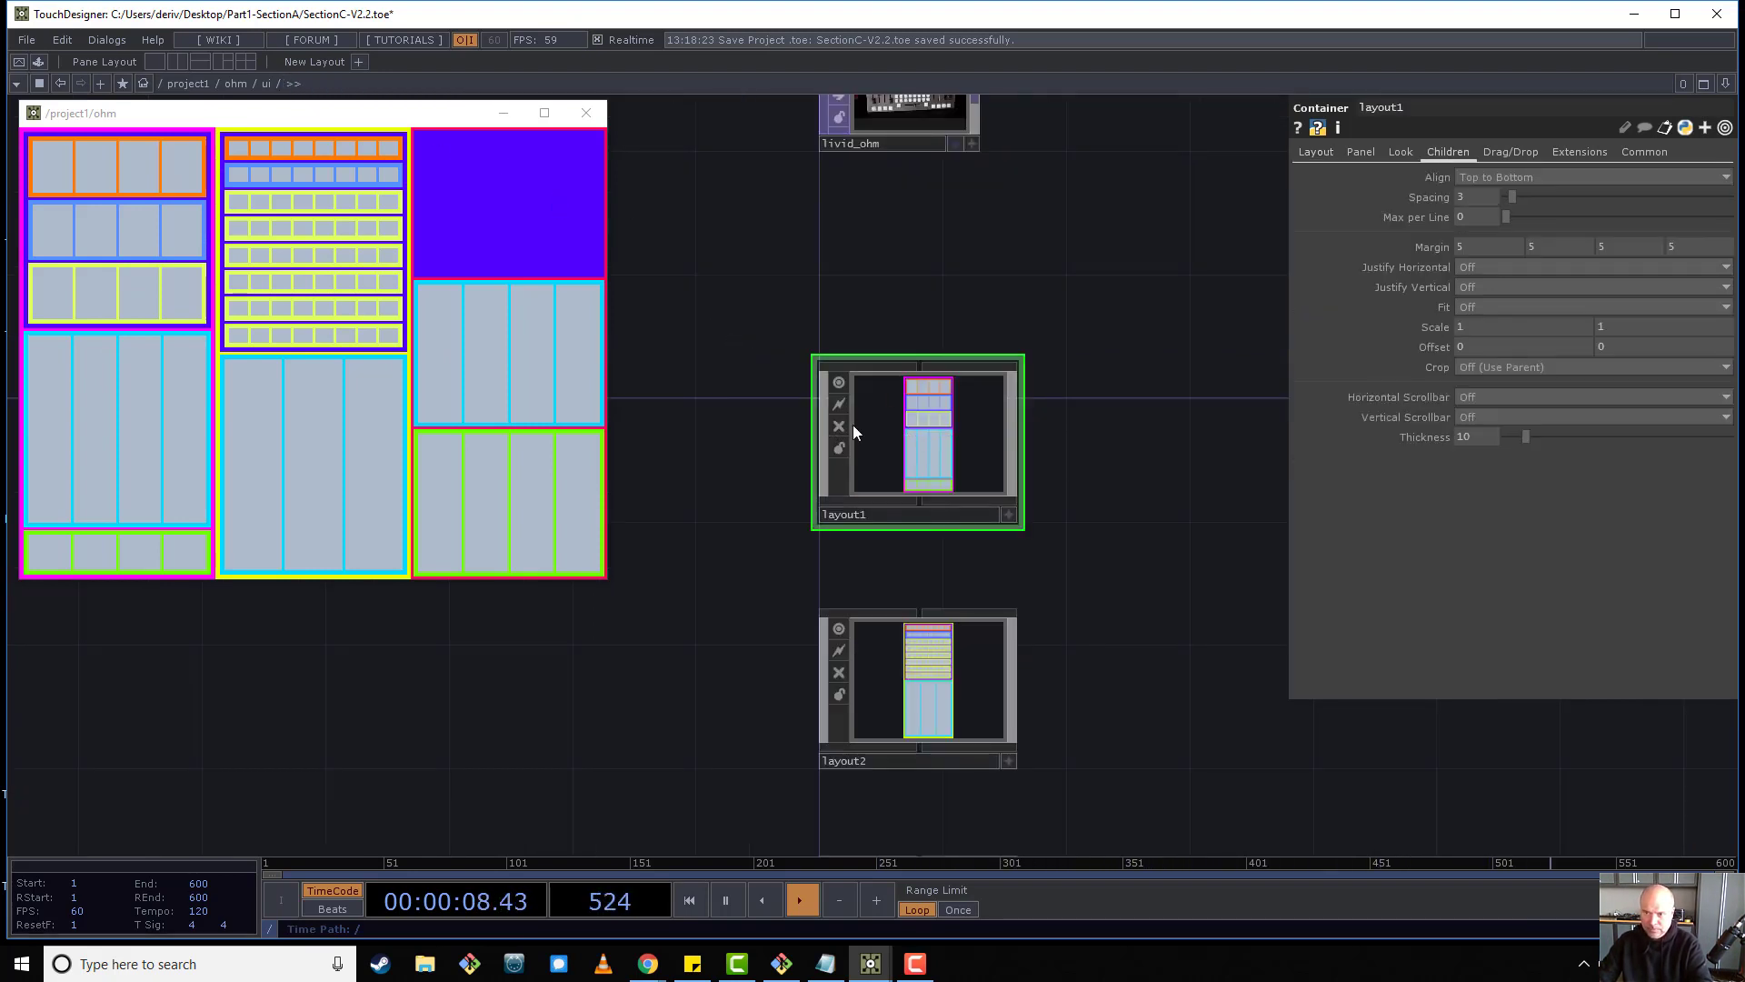
pyautogui.click(1315, 151)
pyautogui.click(1579, 329)
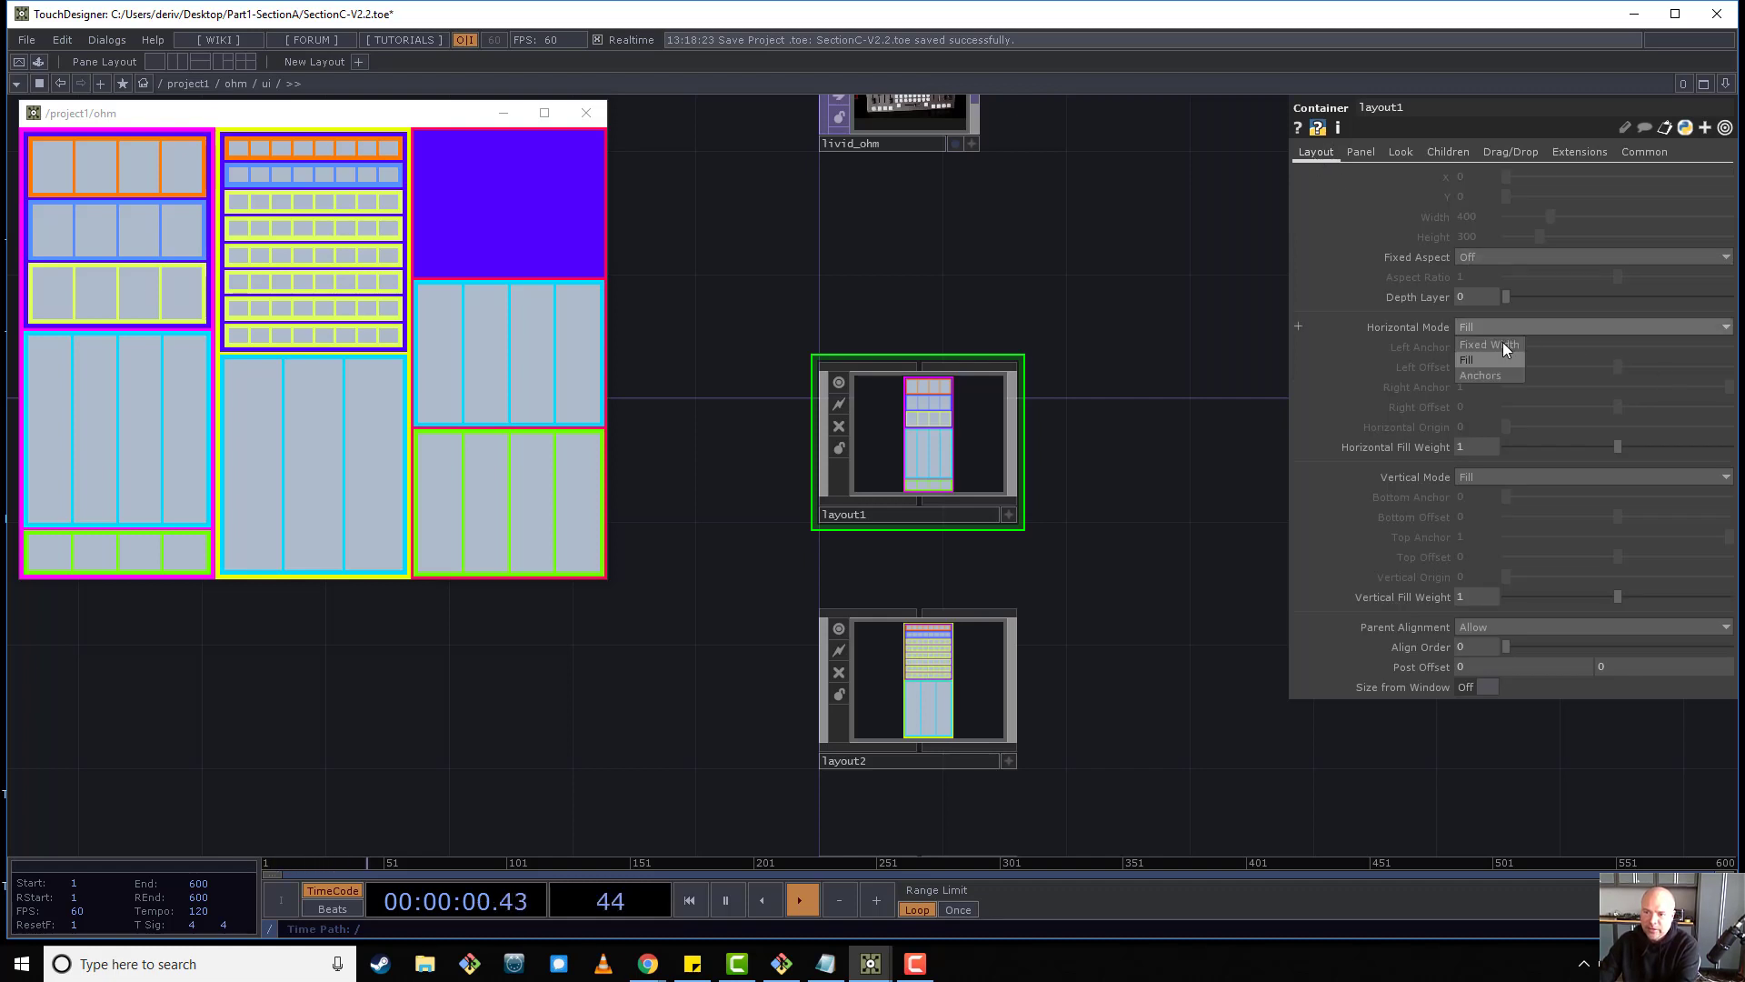
pyautogui.click(1500, 346)
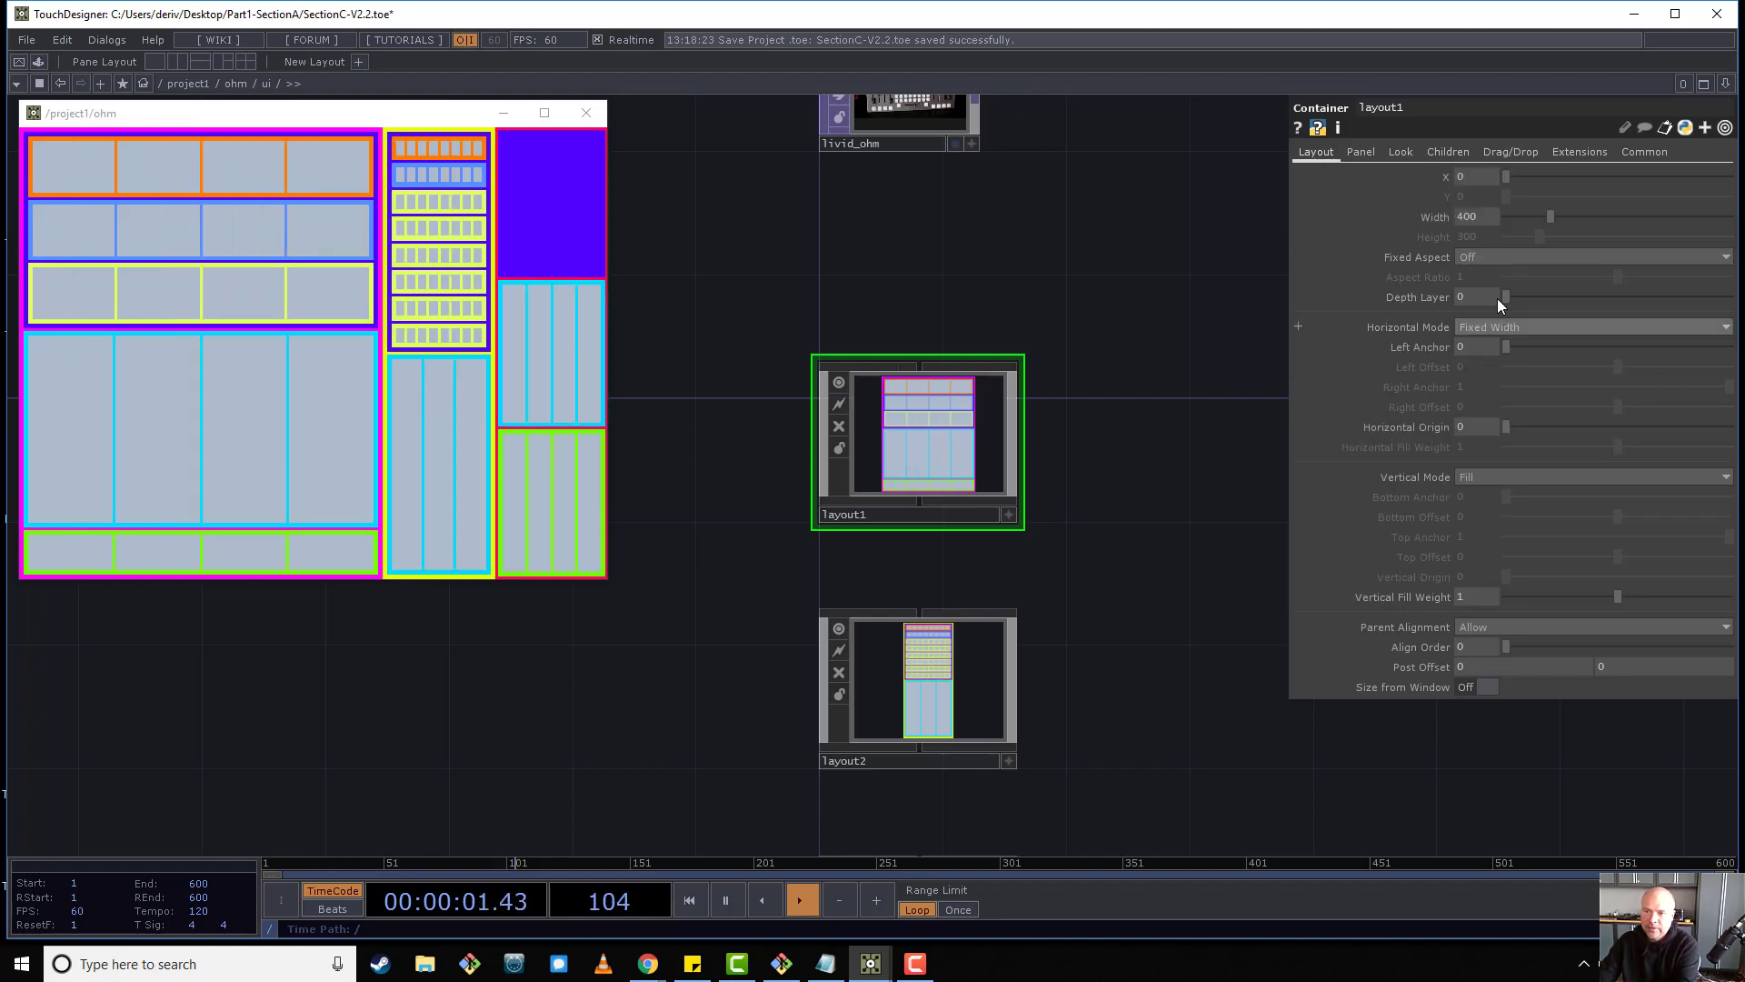
pyautogui.click(1477, 216)
pyautogui.write('200')
pyautogui.press('Return')
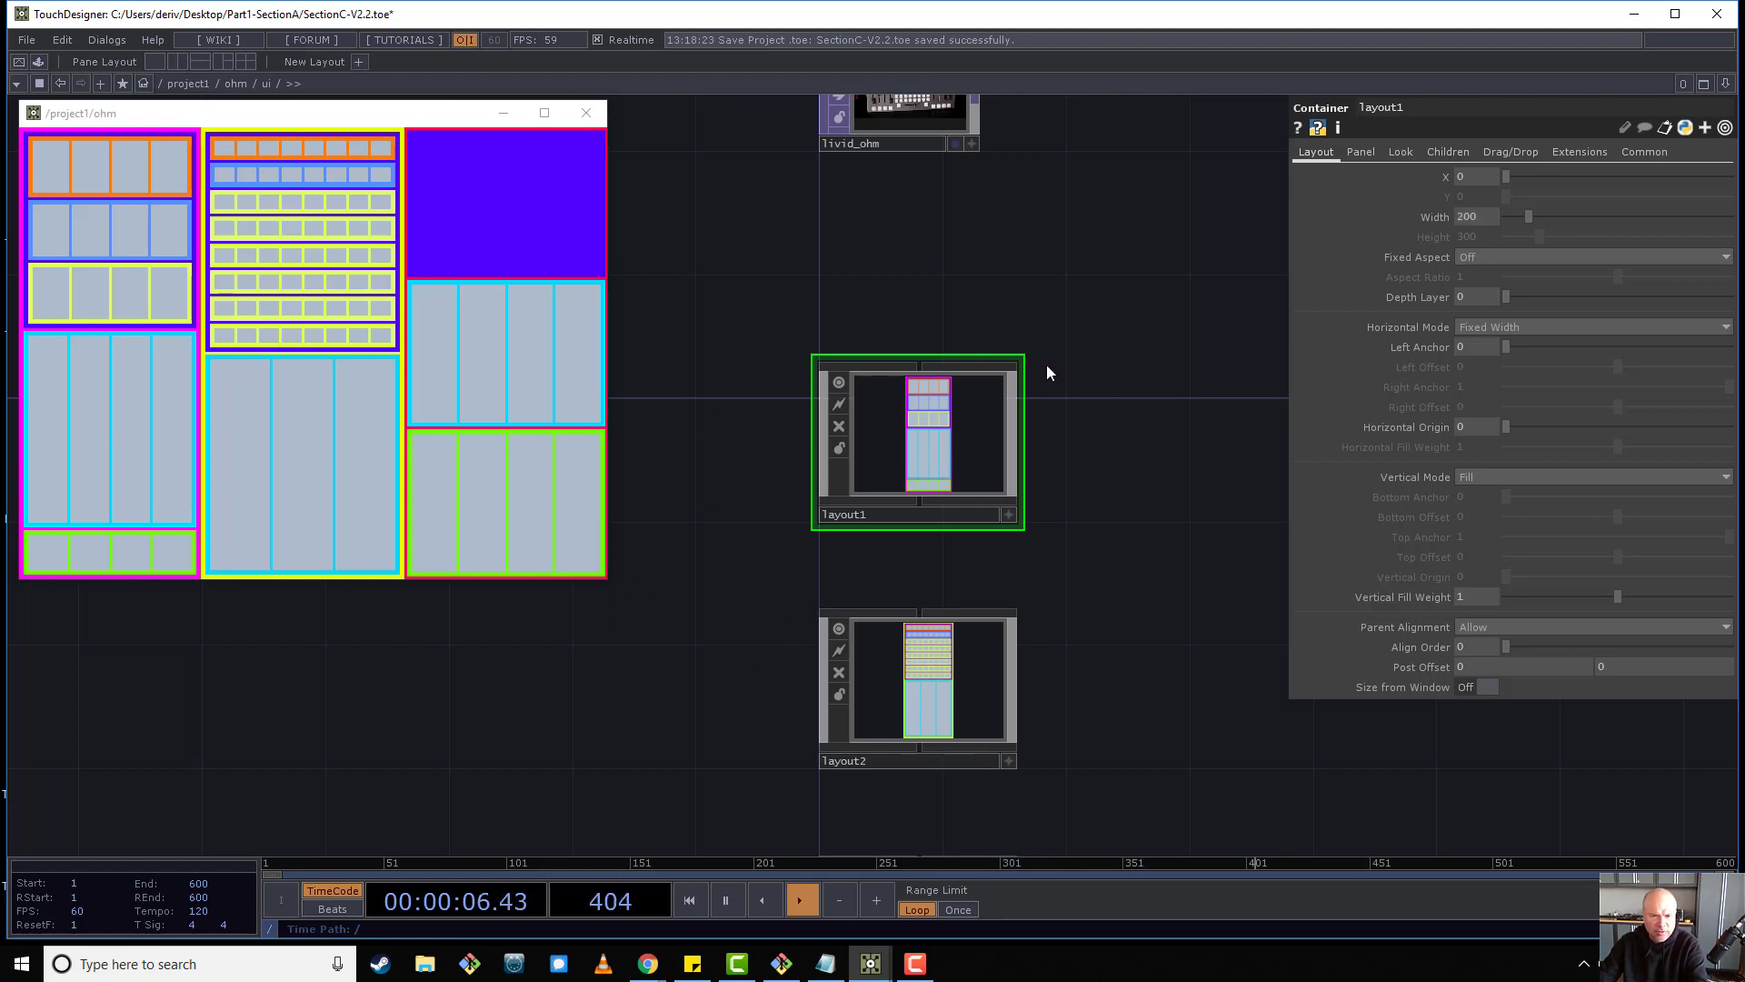
pyautogui.press('i')
pyautogui.scroll(3, 1073, 563)
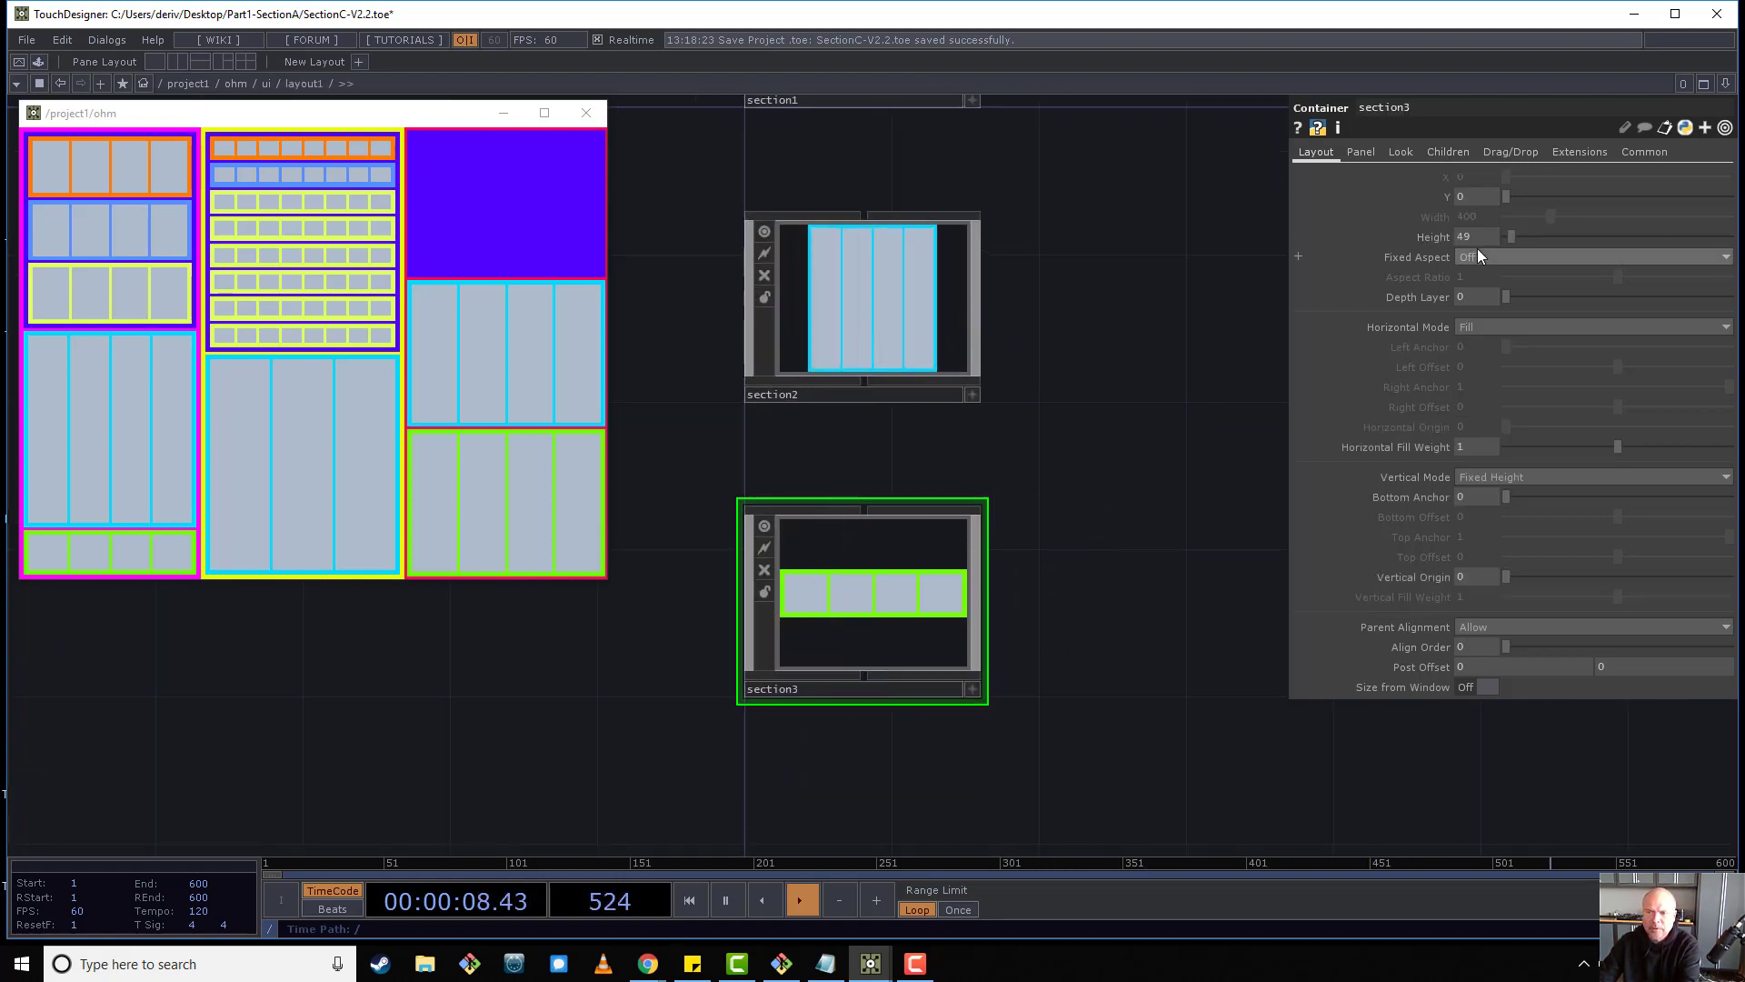
pyautogui.press('Return')
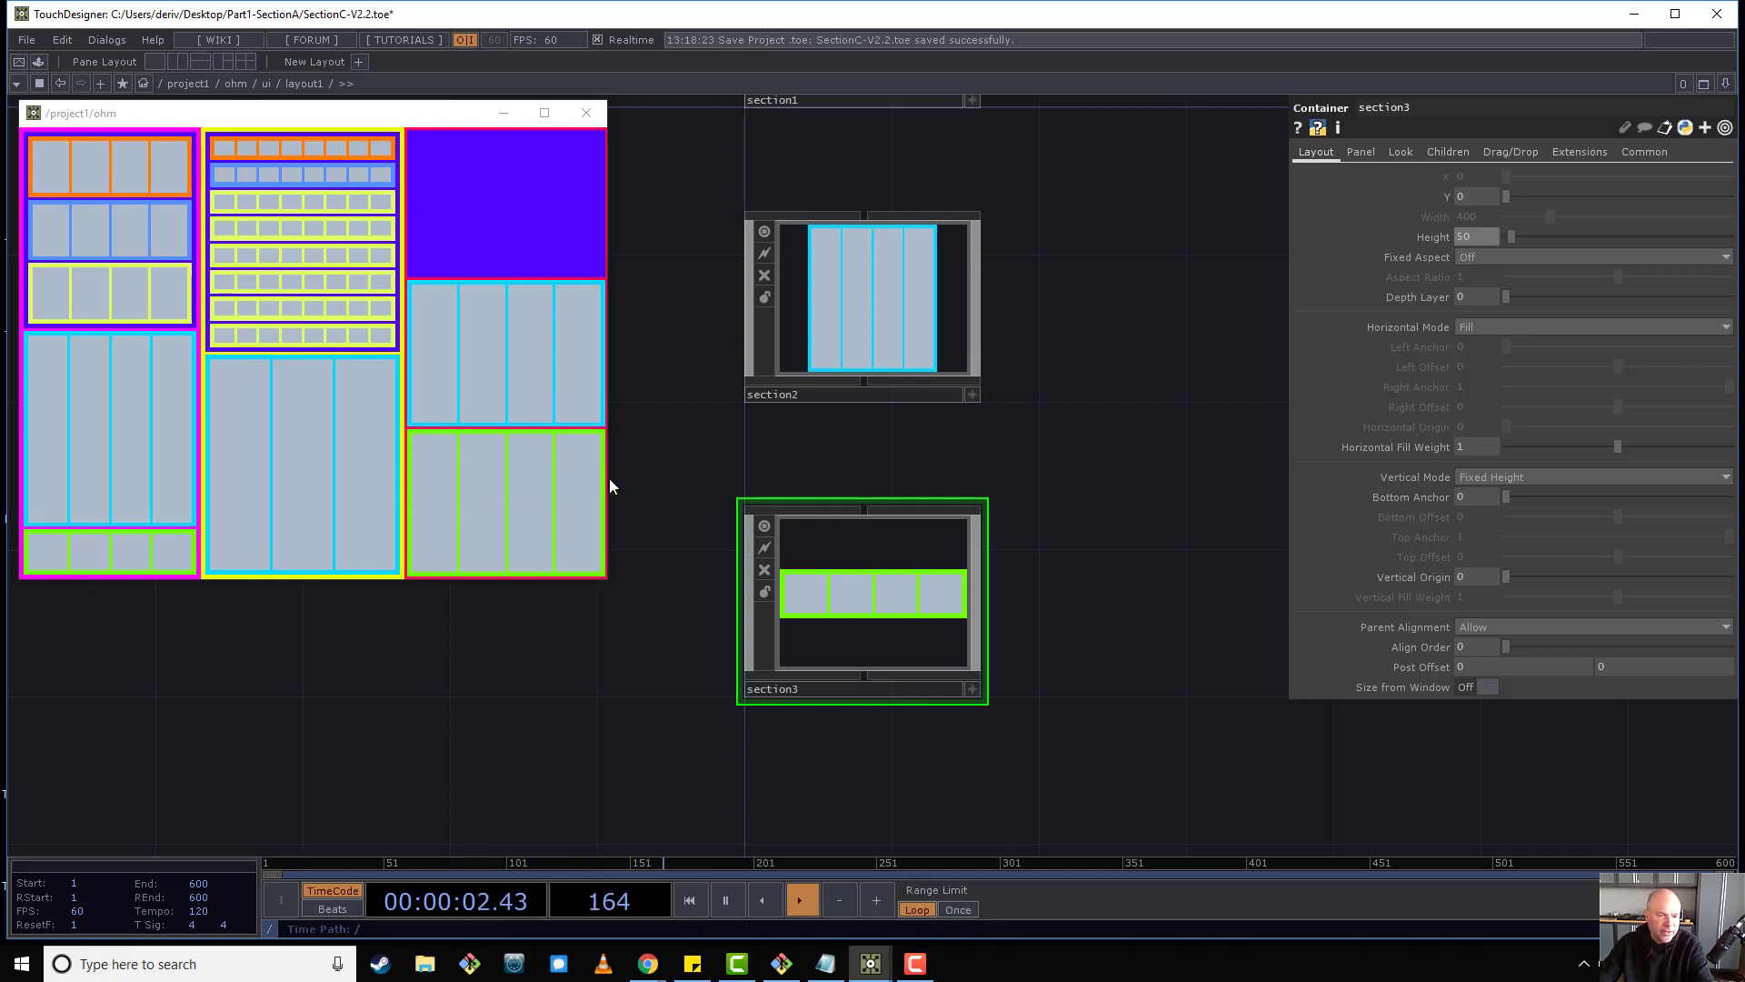
# Widen and narrow the ohm viewer to test, then move it lower and make it narrower.
pyautogui.moveTo(607, 486); pyautogui.dragTo(1563, 500)
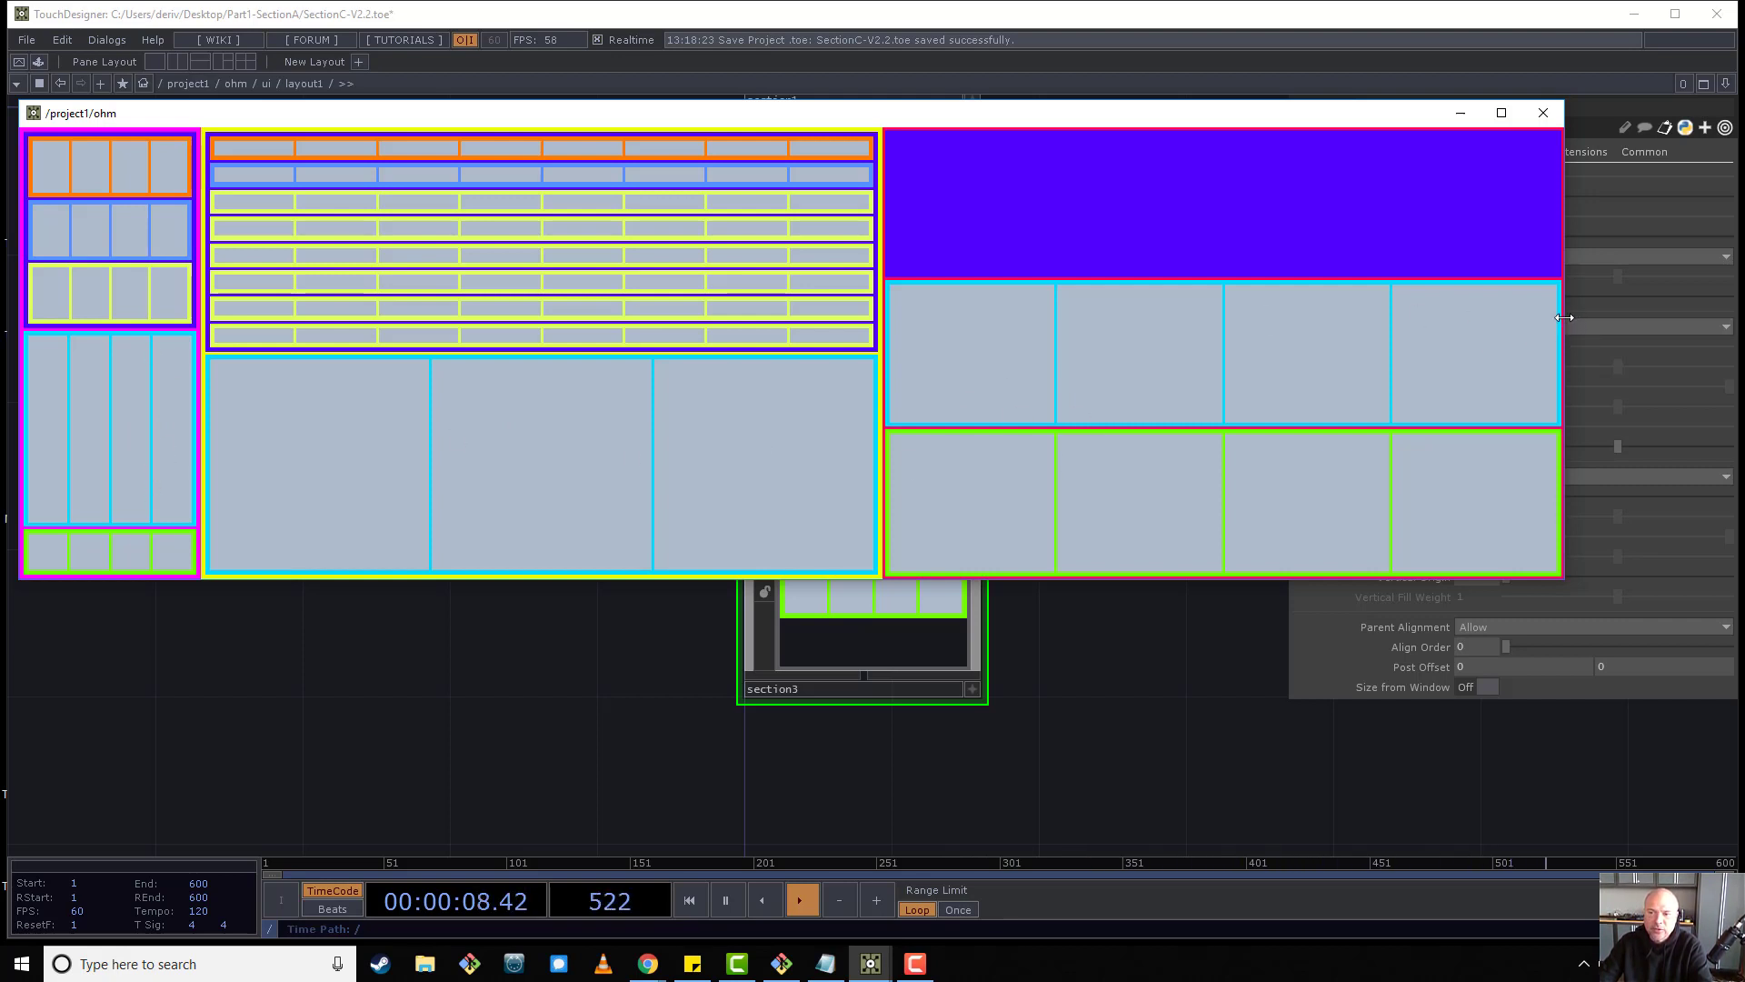
pyautogui.moveTo(1565, 317); pyautogui.dragTo(1070, 317)
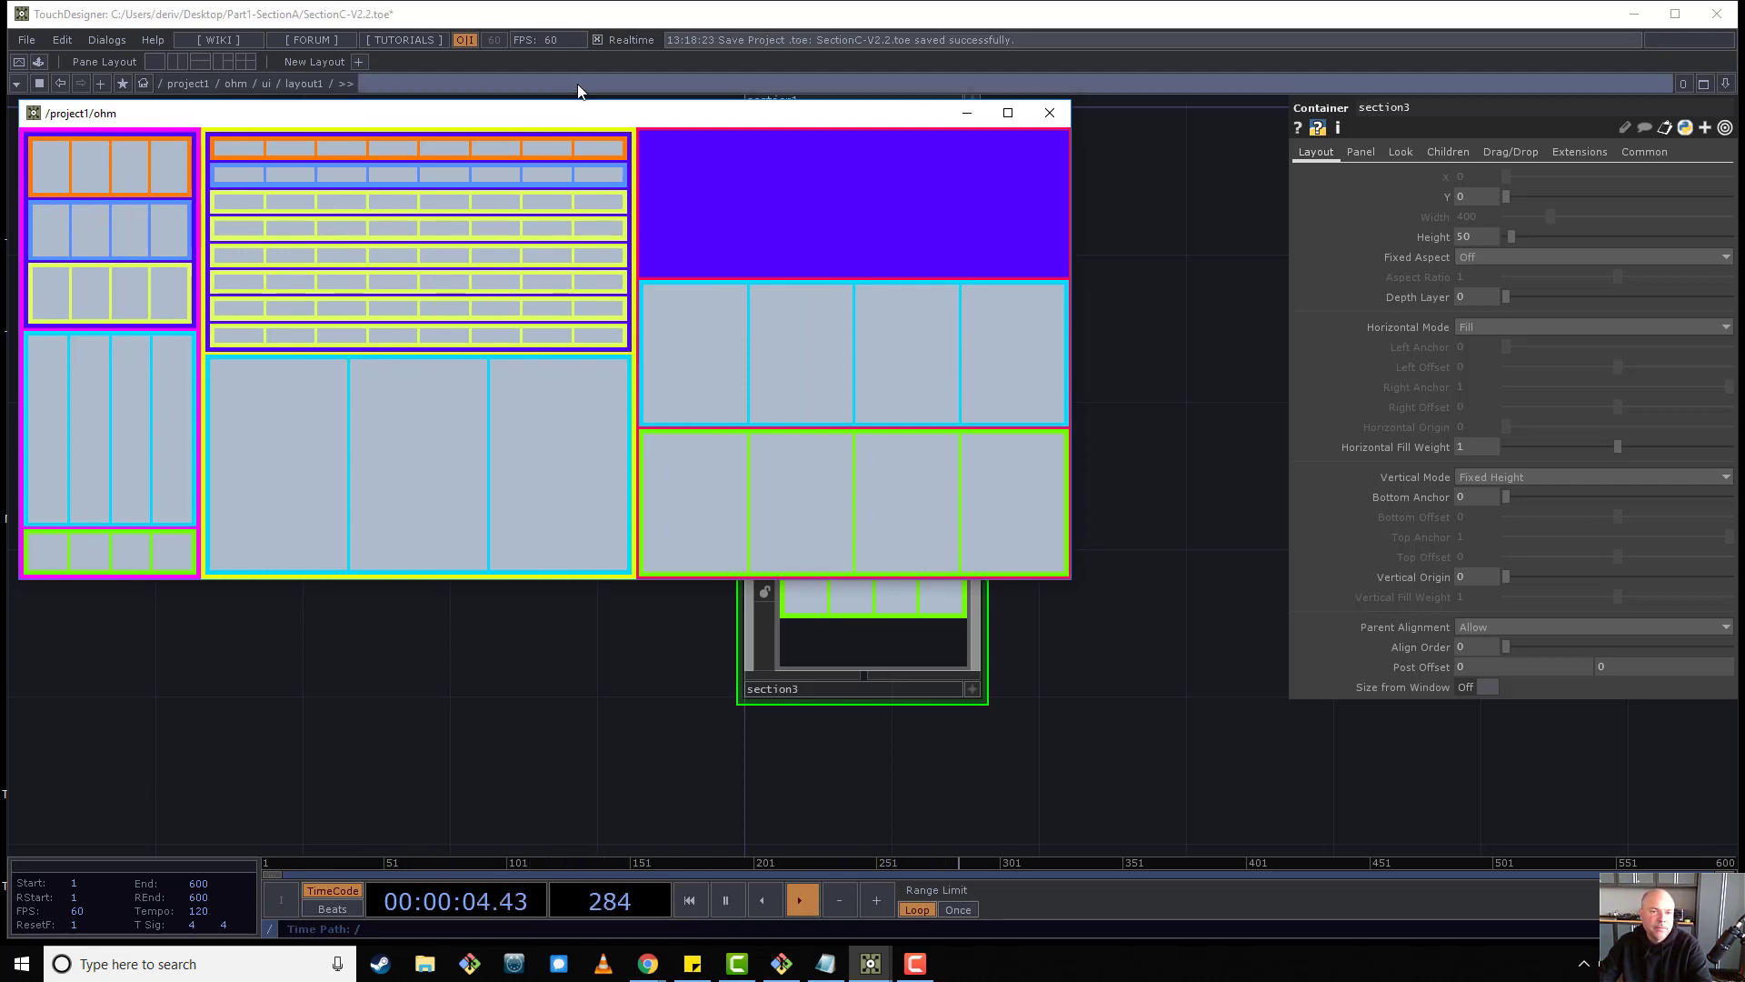
pyautogui.moveTo(609, 113); pyautogui.dragTo(742, 211)
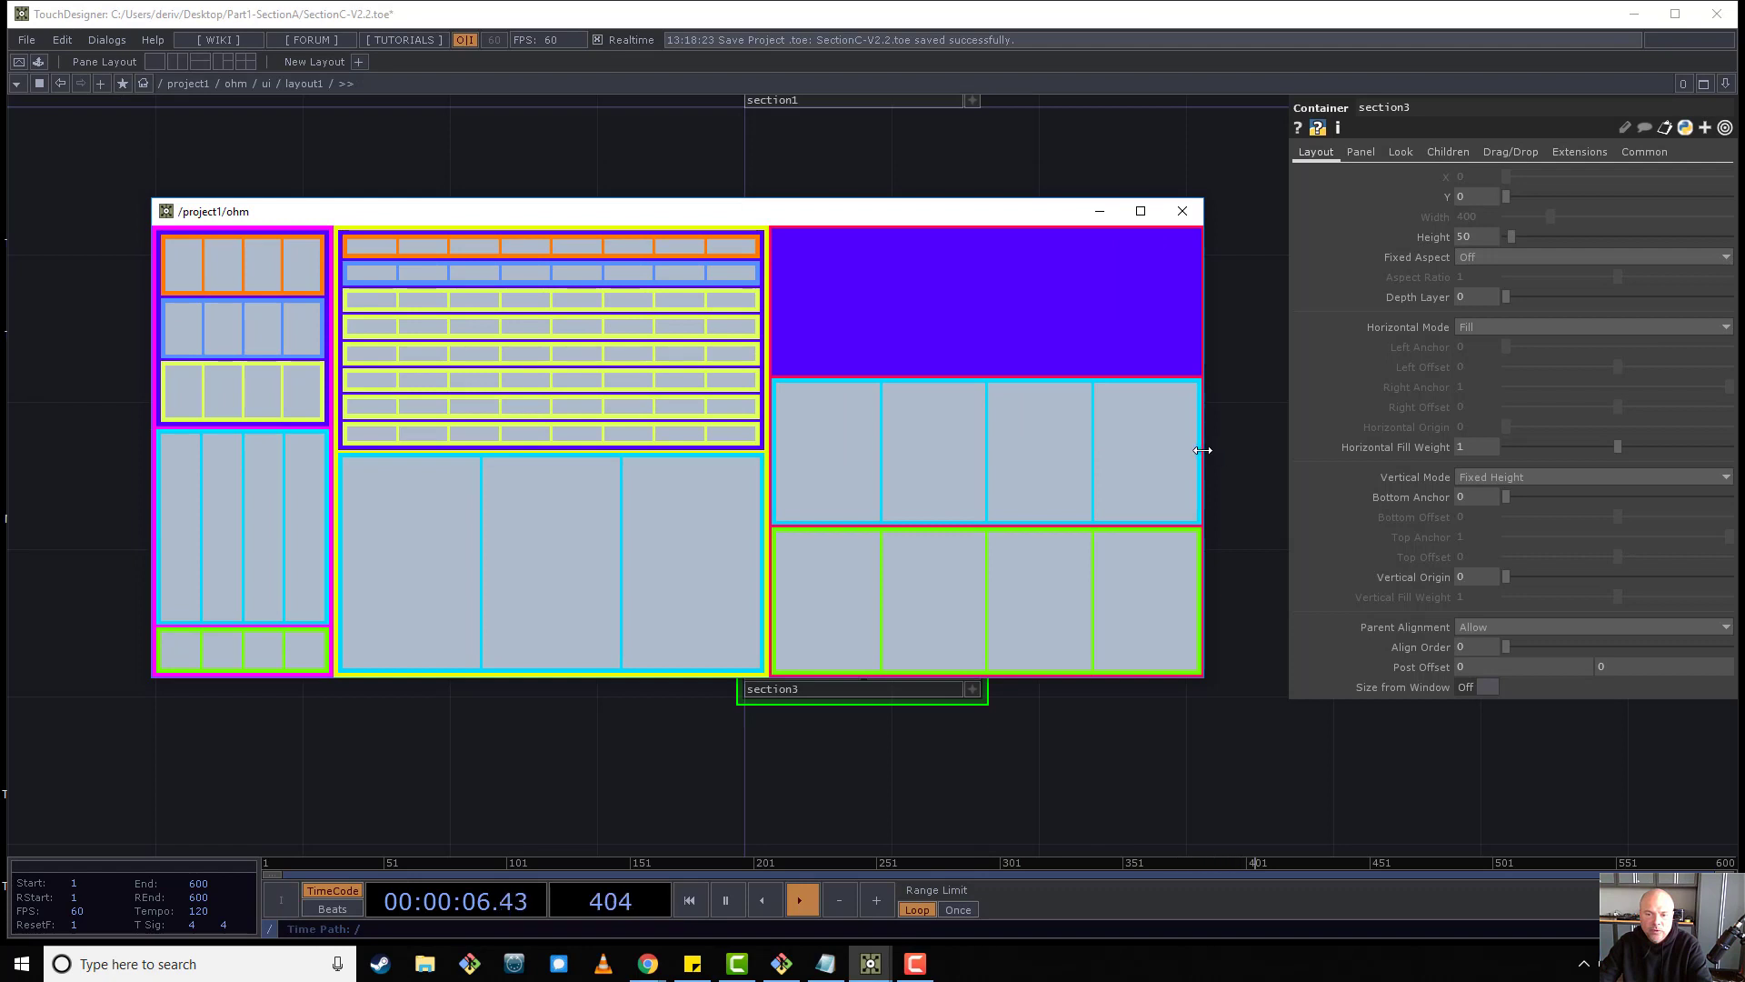
pyautogui.moveTo(1200, 457); pyautogui.dragTo(1012, 457)
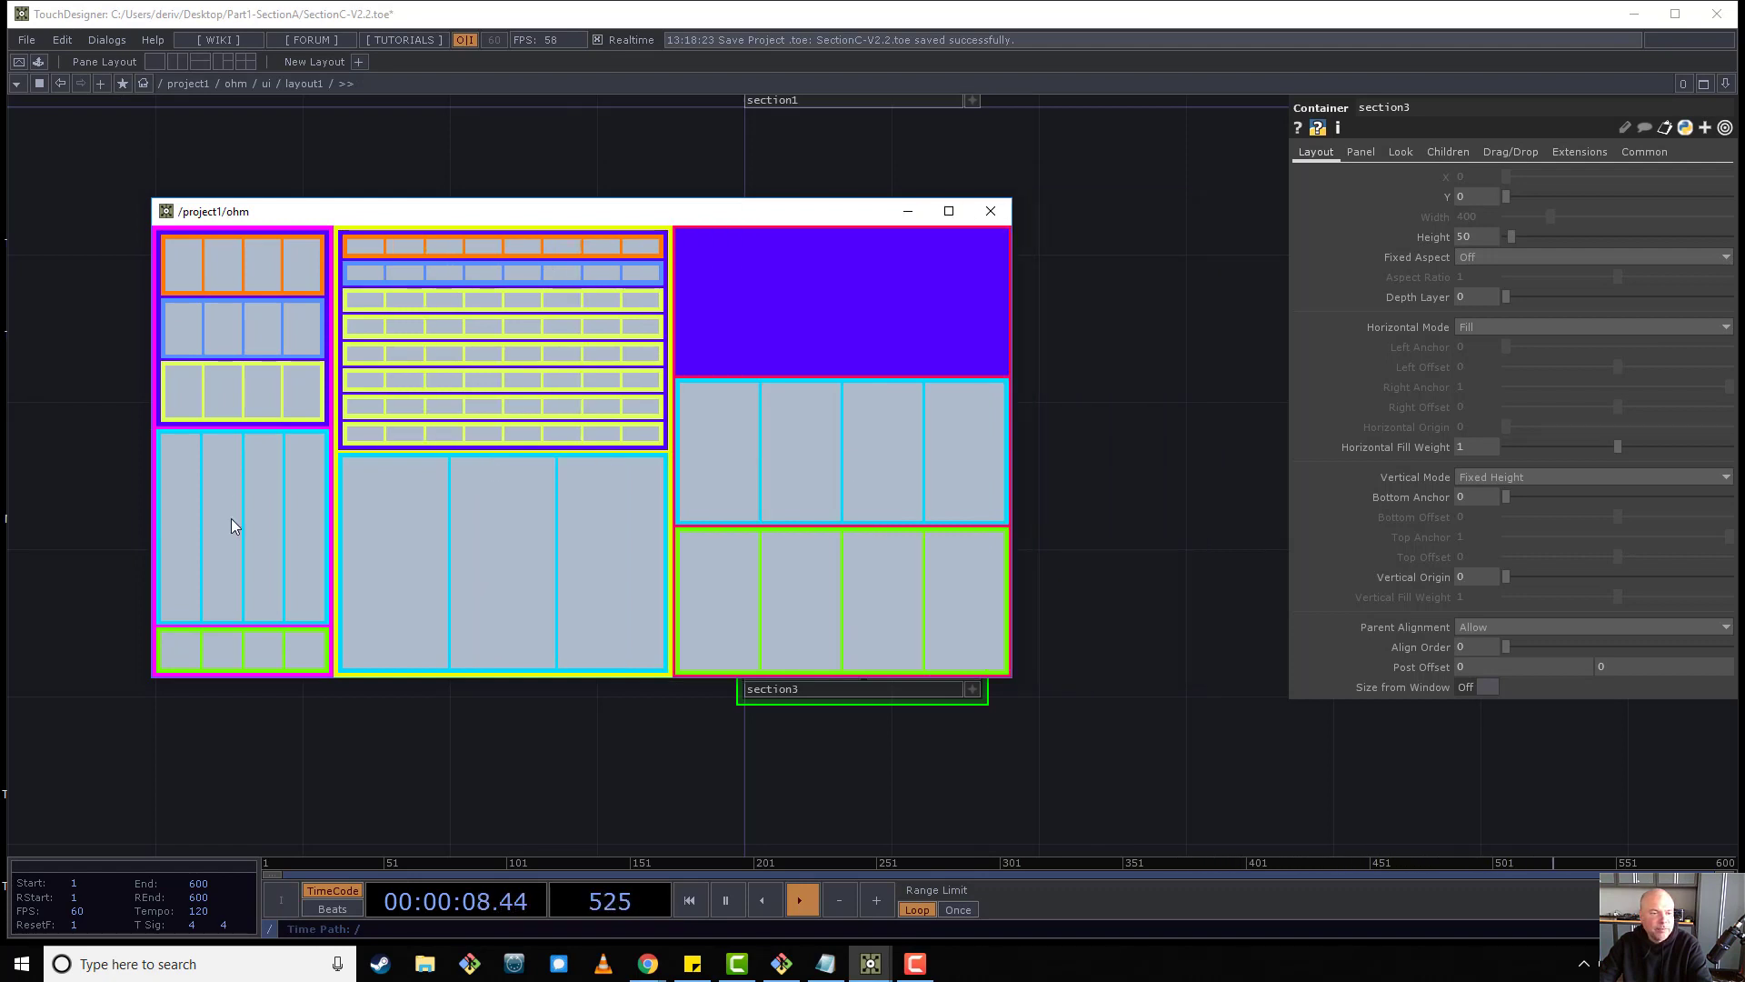
pyautogui.moveTo(459, 202); pyautogui.dragTo(393, 343)
pyautogui.click(1110, 261)
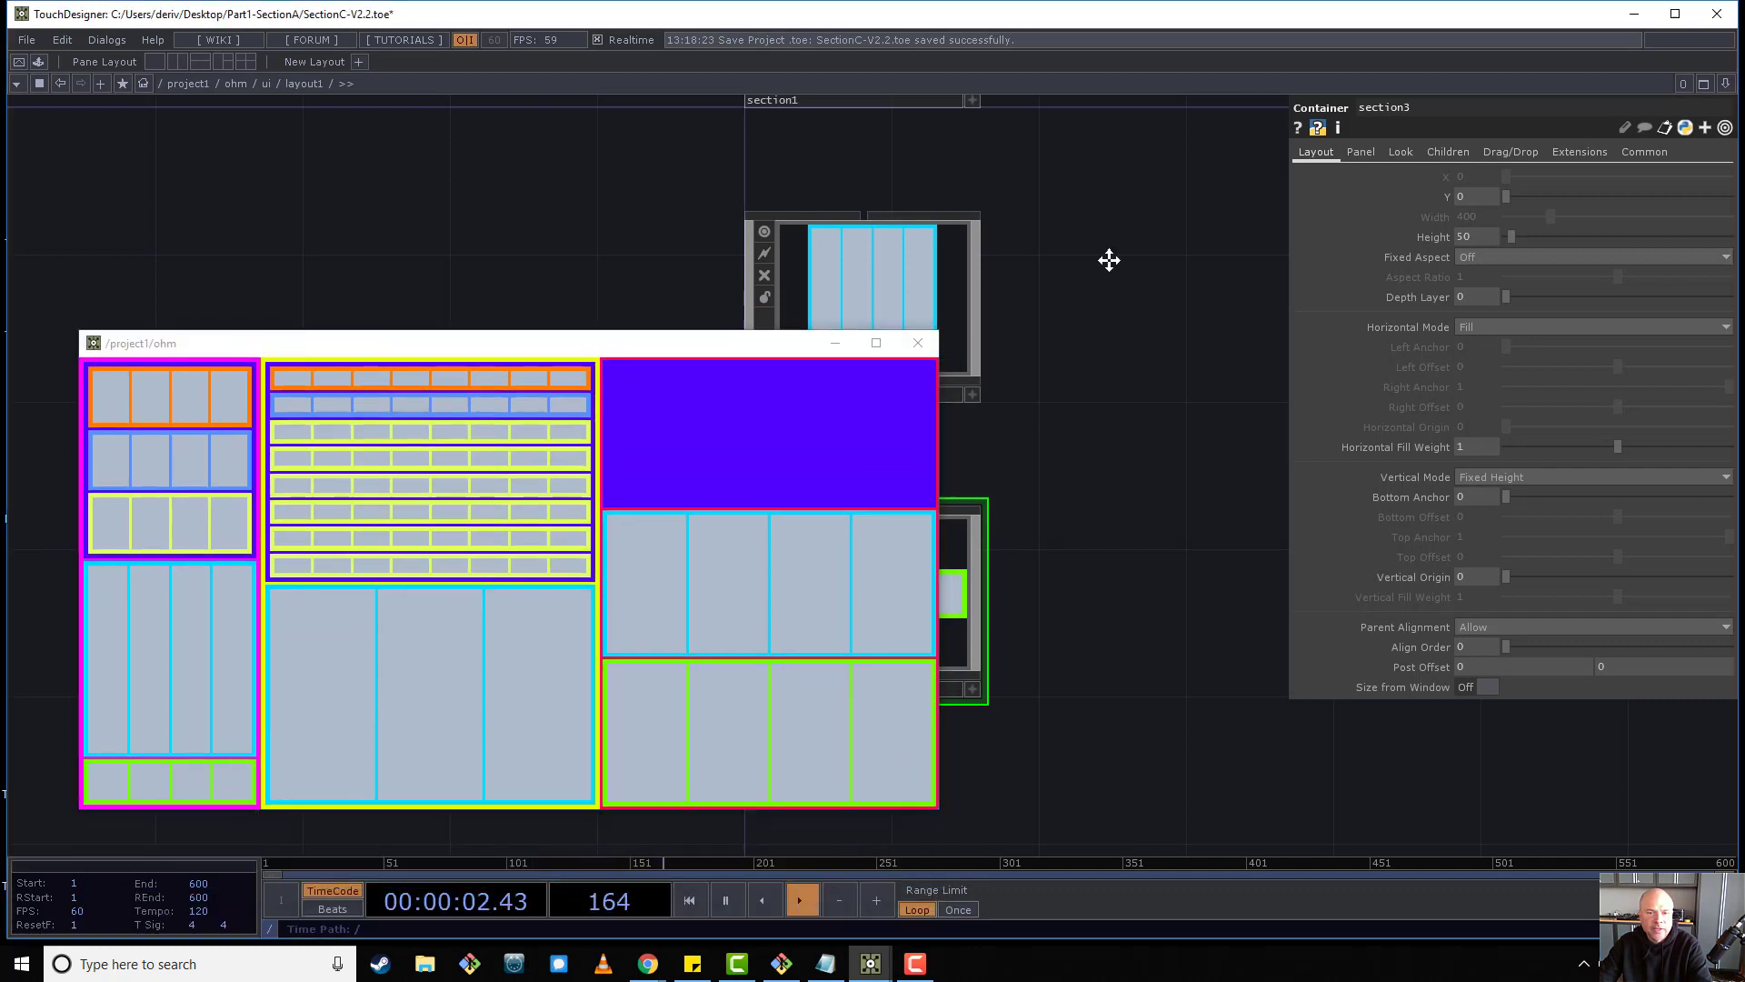
# Set section1's Vertical Mode to Fixed Height and drag its height down to 170.
pyautogui.press('h')
pyautogui.scroll(3, 1147, 132)
pyautogui.click(955, 261)
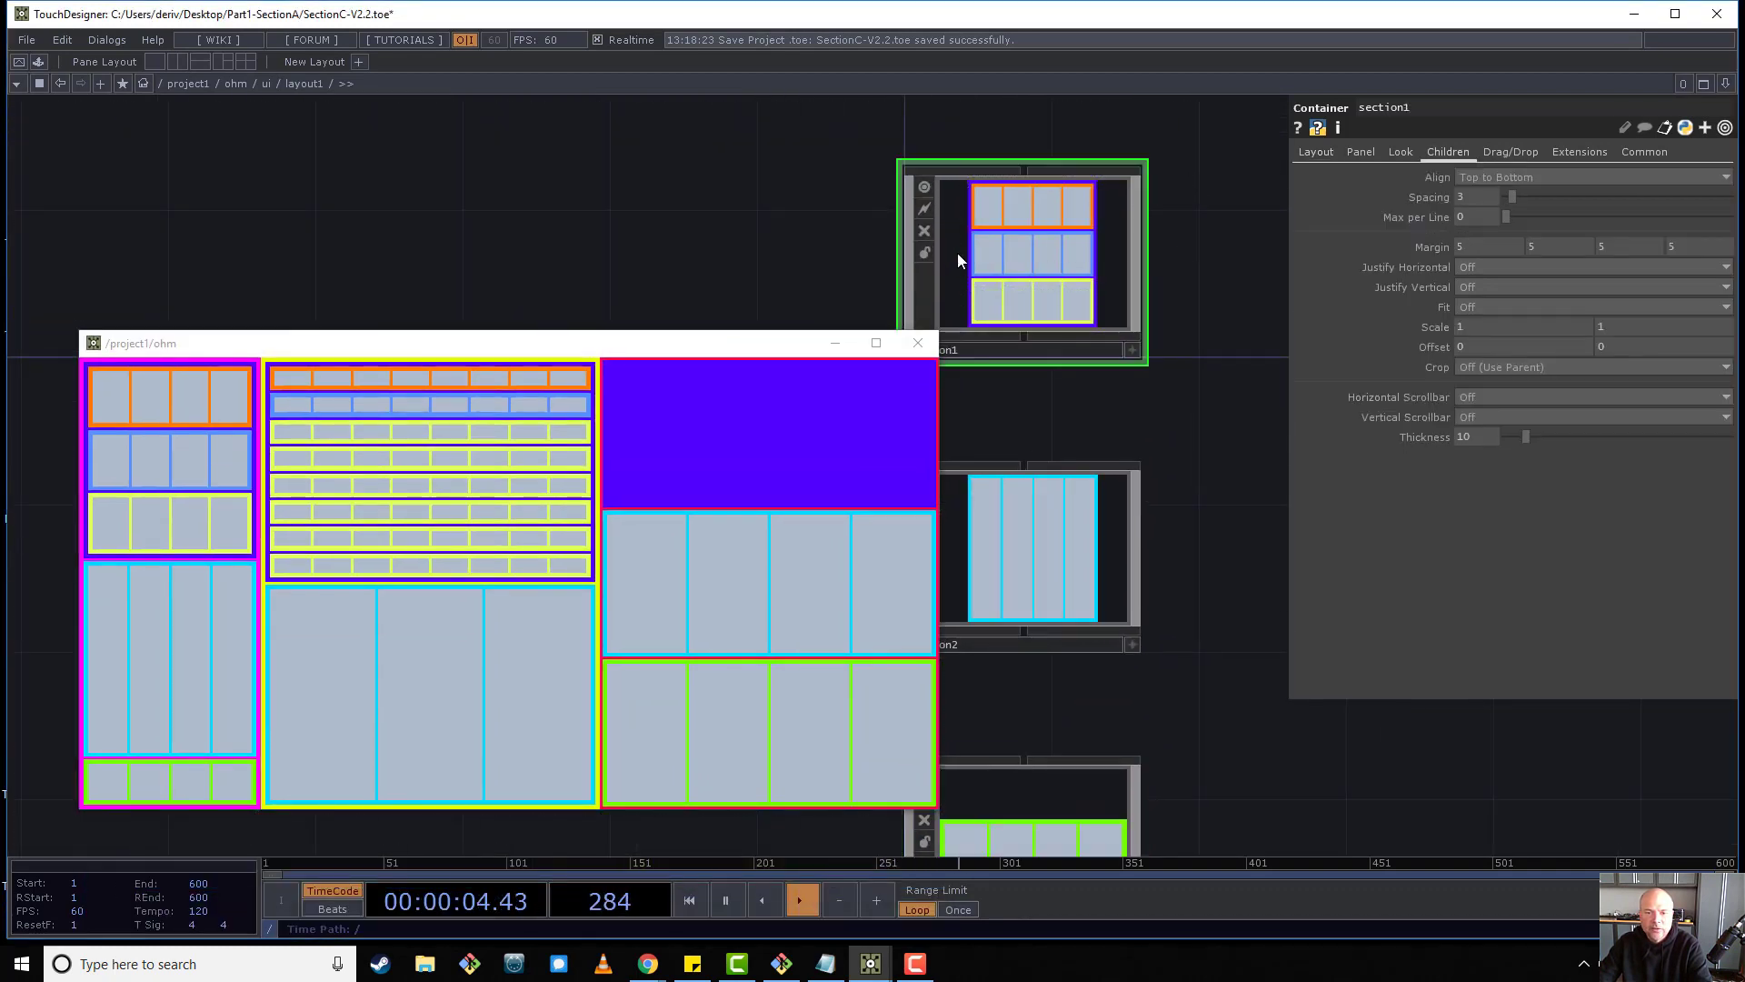
pyautogui.click(1317, 156)
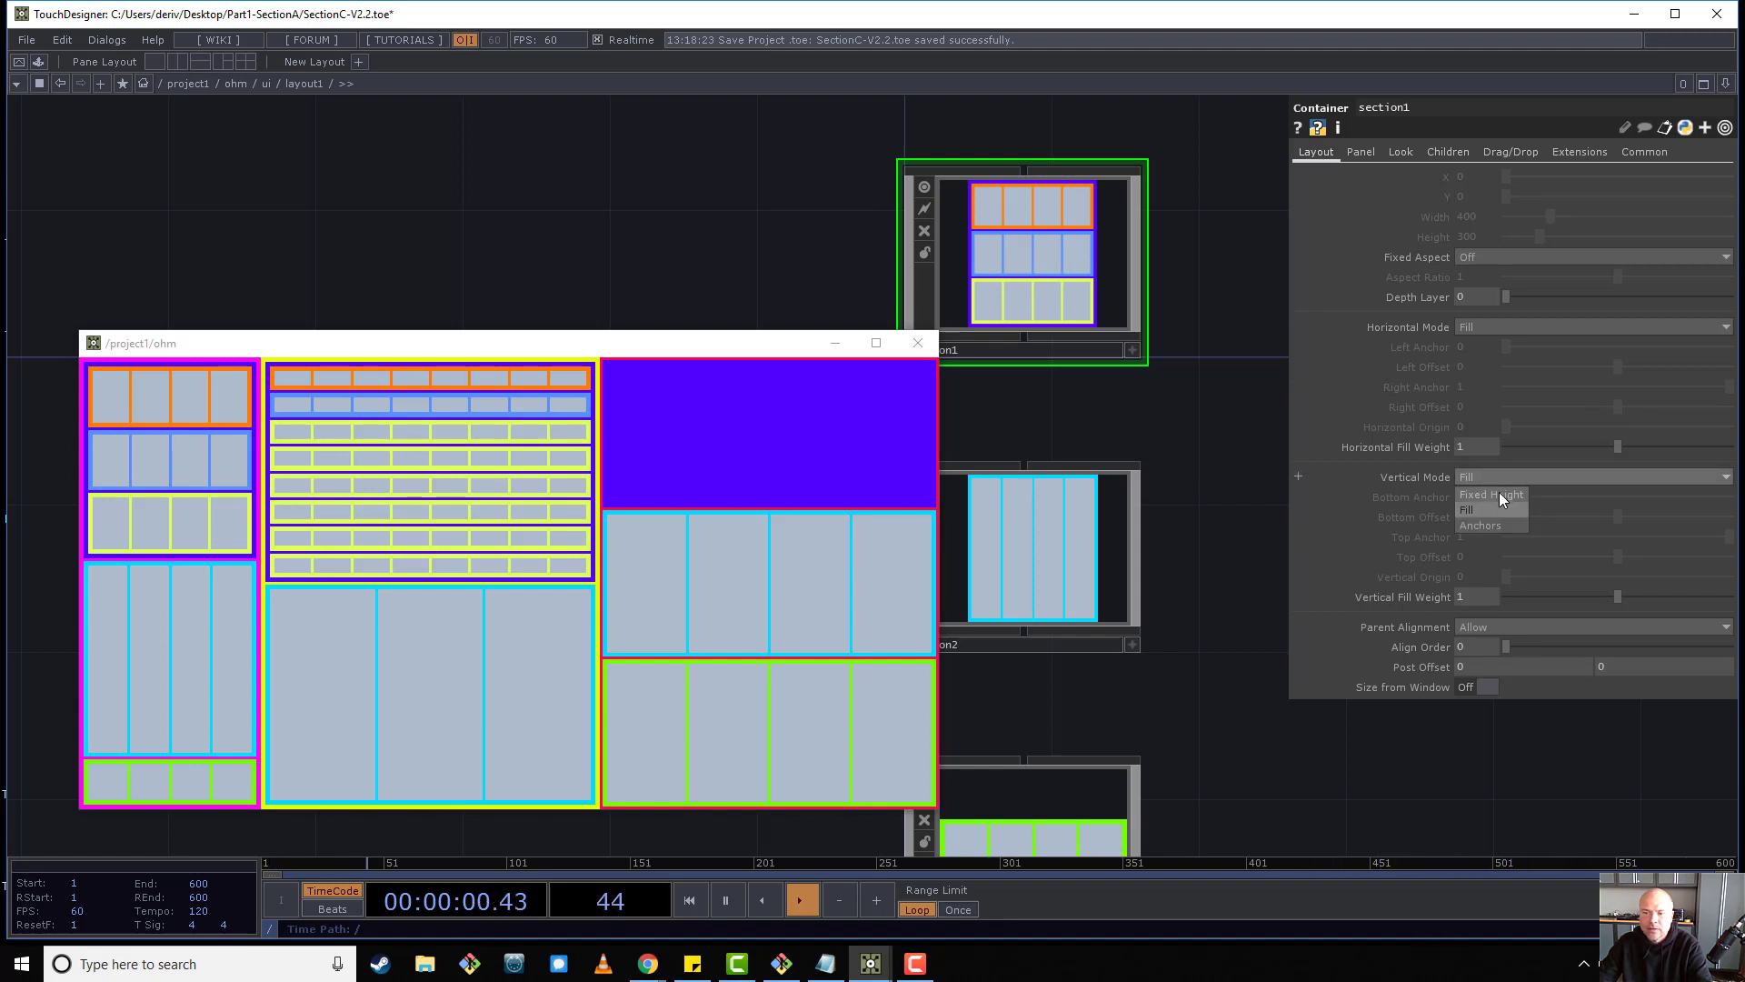
pyautogui.click(1498, 492)
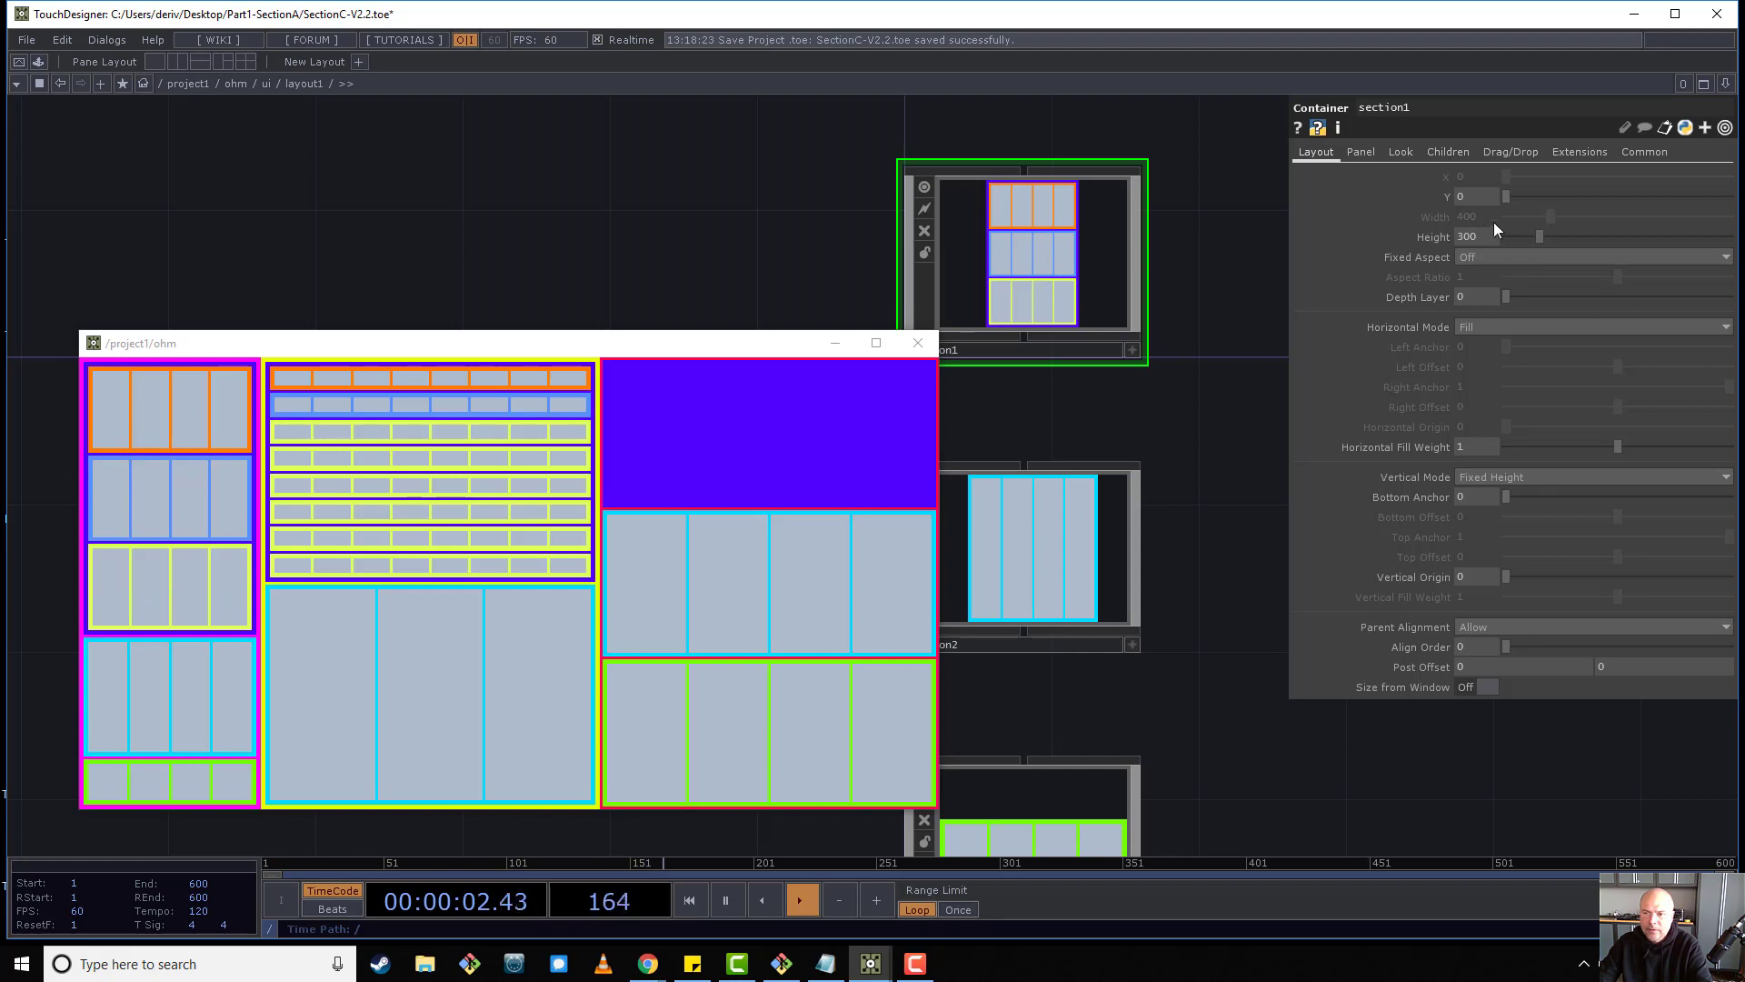
pyautogui.moveTo(1476, 220); pyautogui.dragTo(1475, 210)
# Move the ohm preview window higher and zoom around the network view.
pyautogui.moveTo(475, 351); pyautogui.dragTo(460, 238)
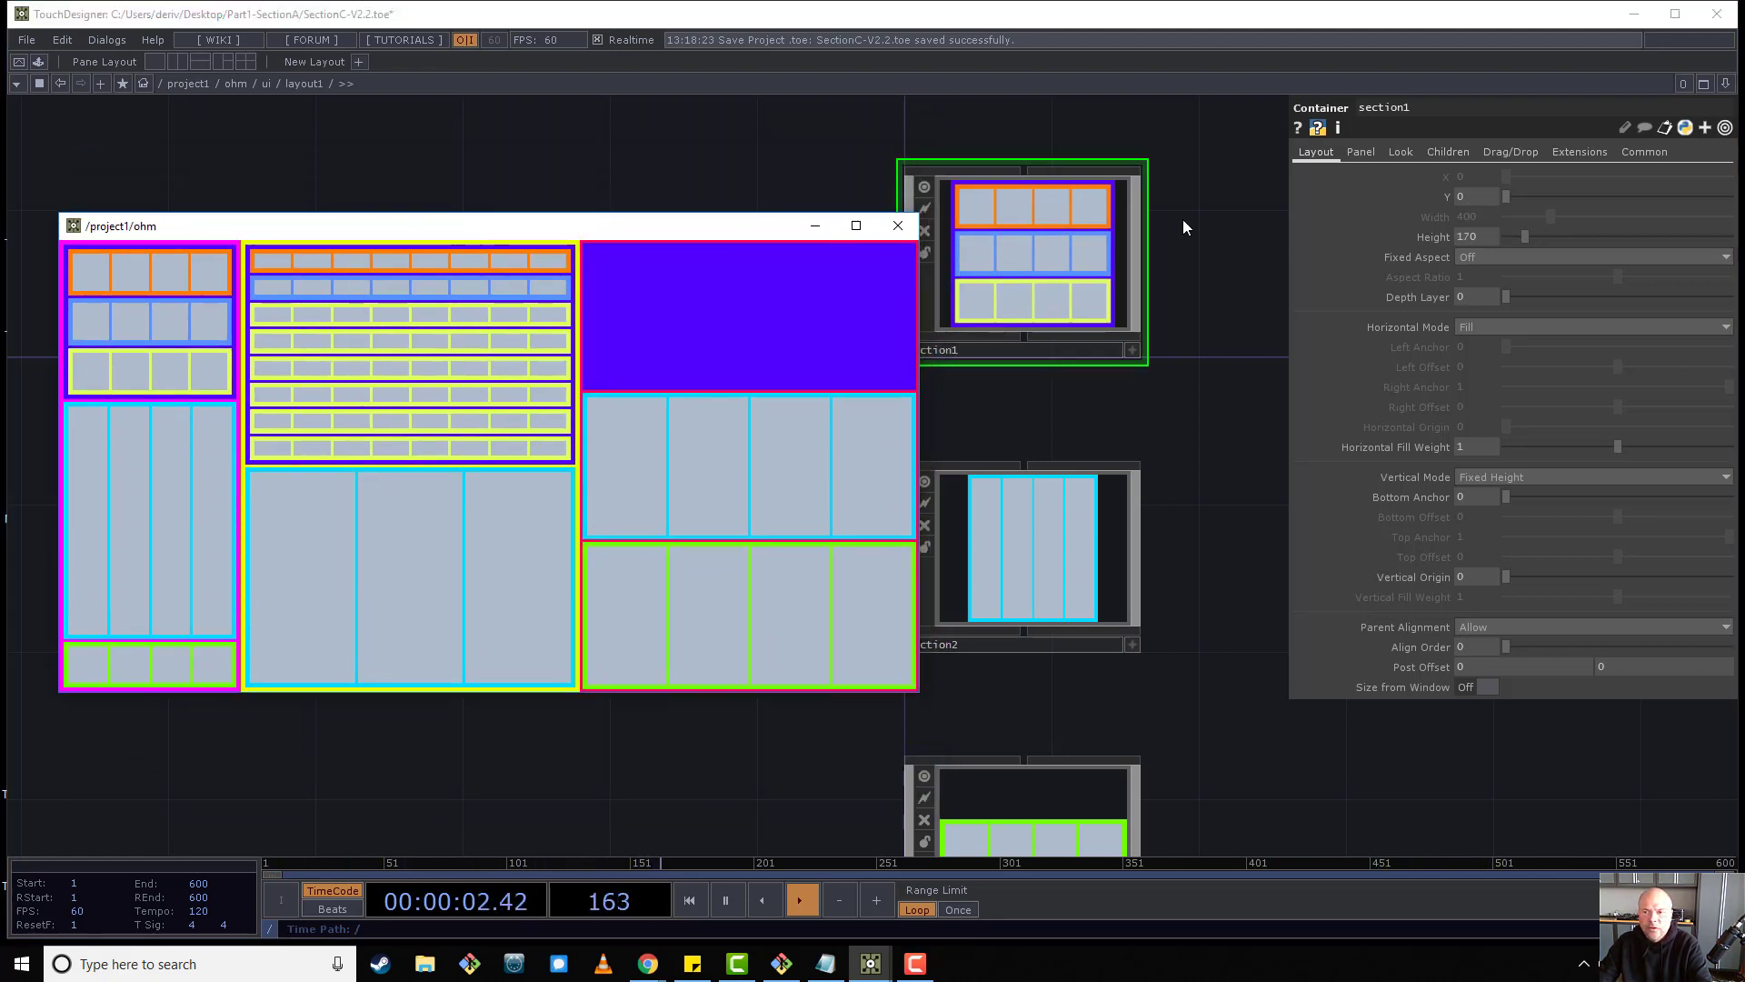
pyautogui.click(1055, 256)
pyautogui.scroll(-5, 1054, 255)
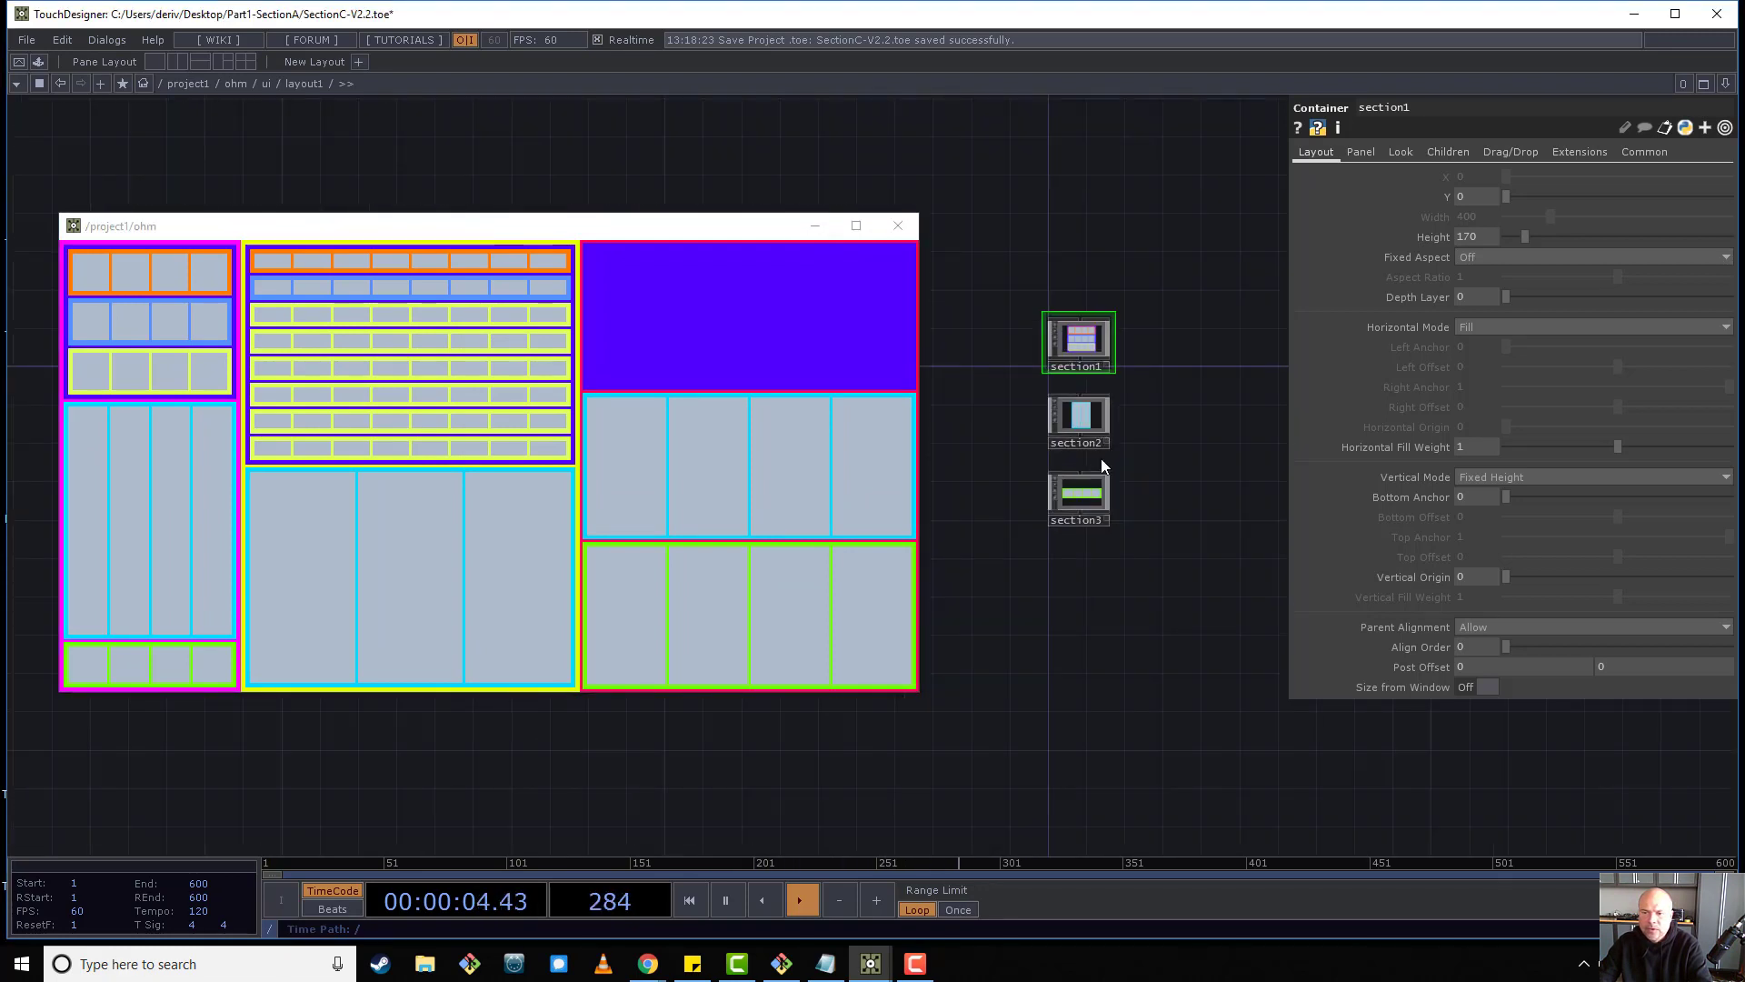
pyautogui.scroll(3, 1100, 458)
pyautogui.scroll(3, 1067, 297)
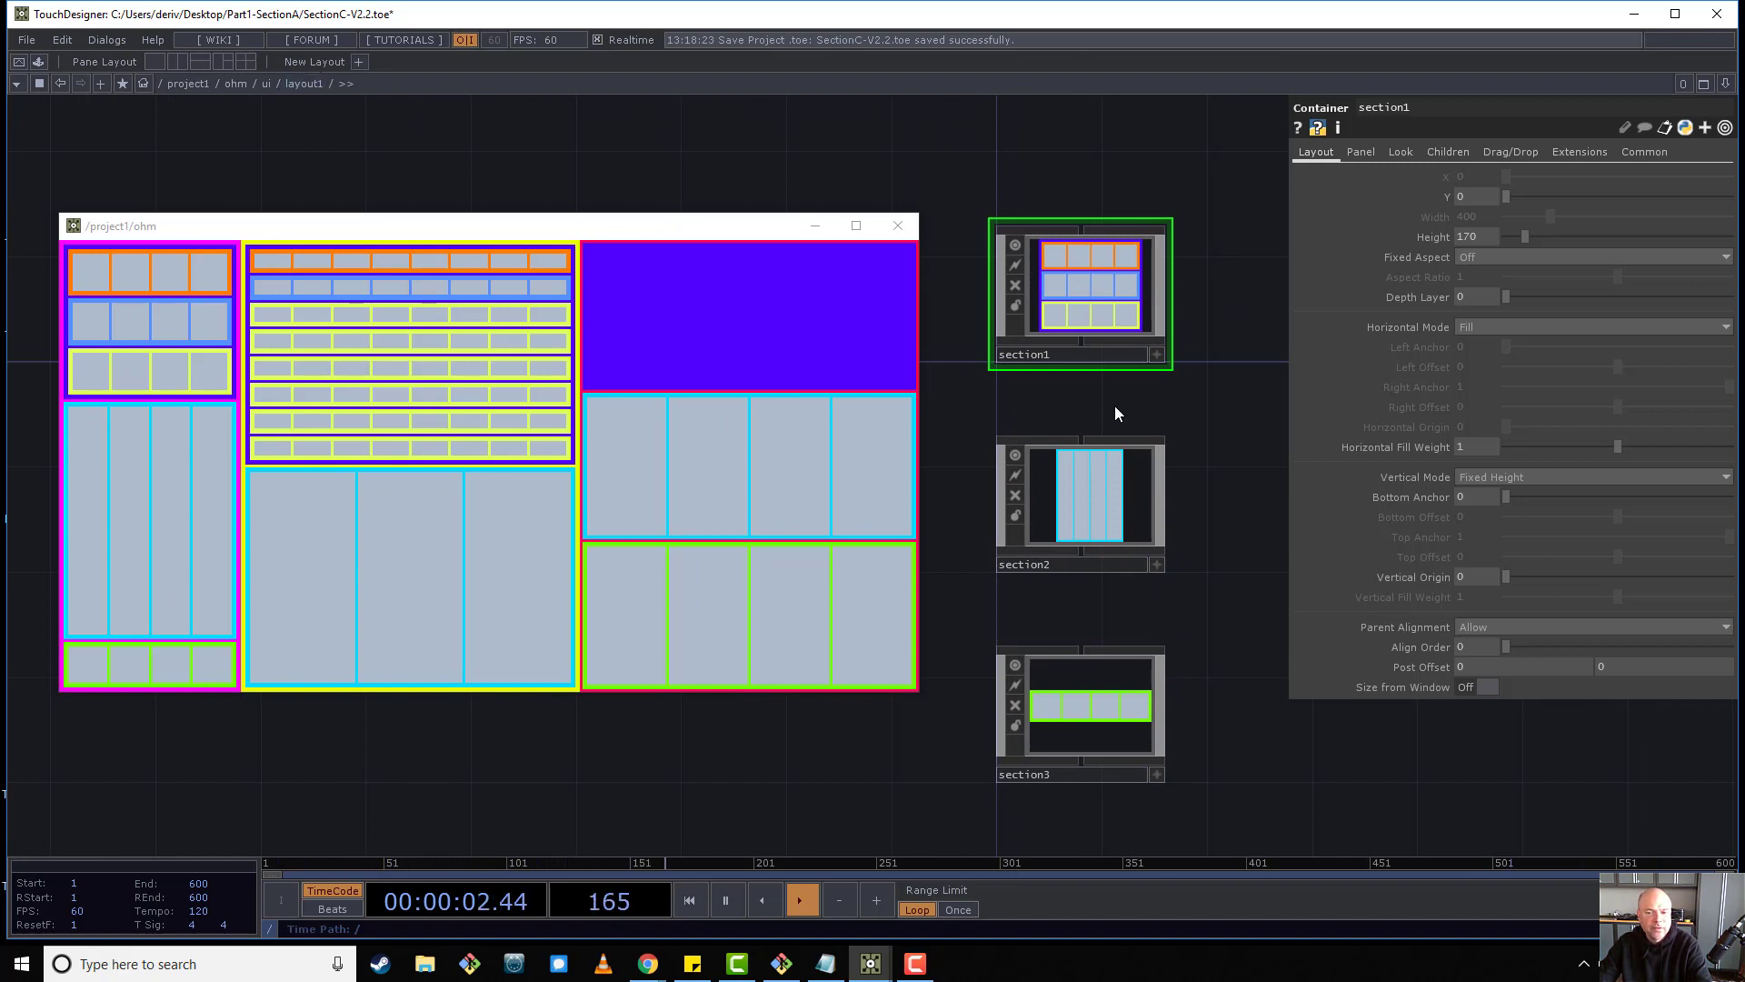
pyautogui.scroll(-3, 1162, 456)
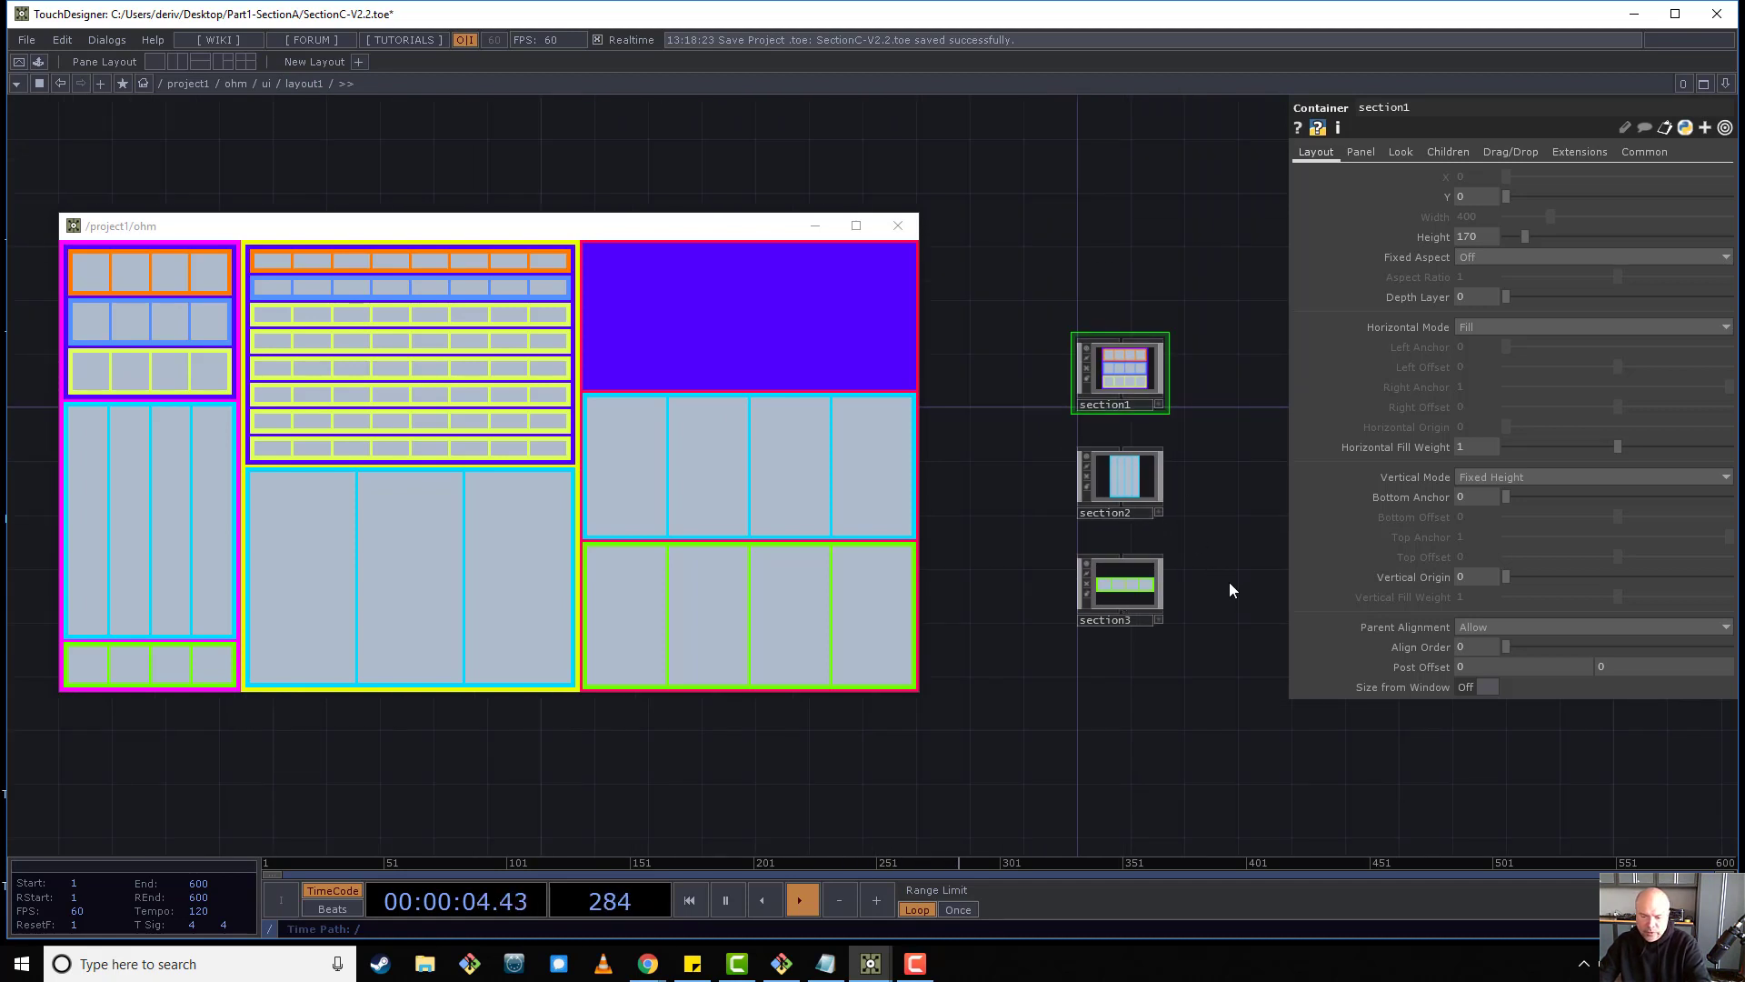
# Hide the parameter panel, return to the ui network, and step inside layout3.
pyautogui.press('p')
pyautogui.press('u')
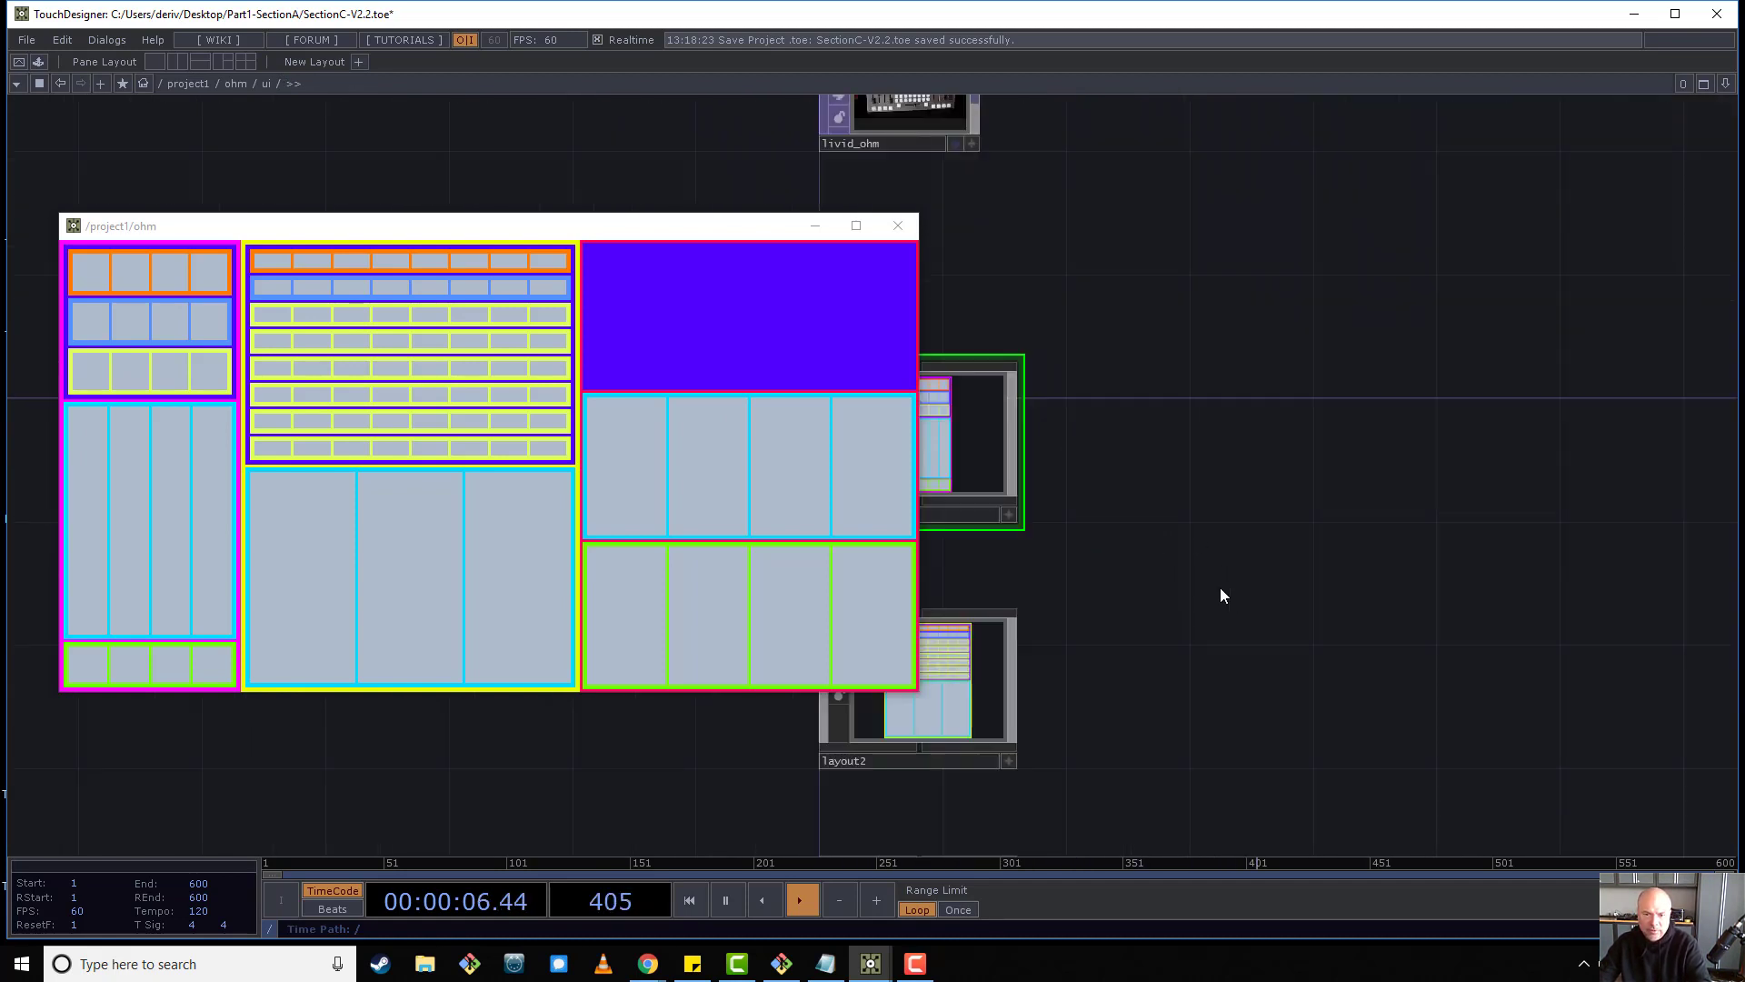
pyautogui.moveTo(1104, 695); pyautogui.dragTo(1526, 340)
pyautogui.click(1345, 654)
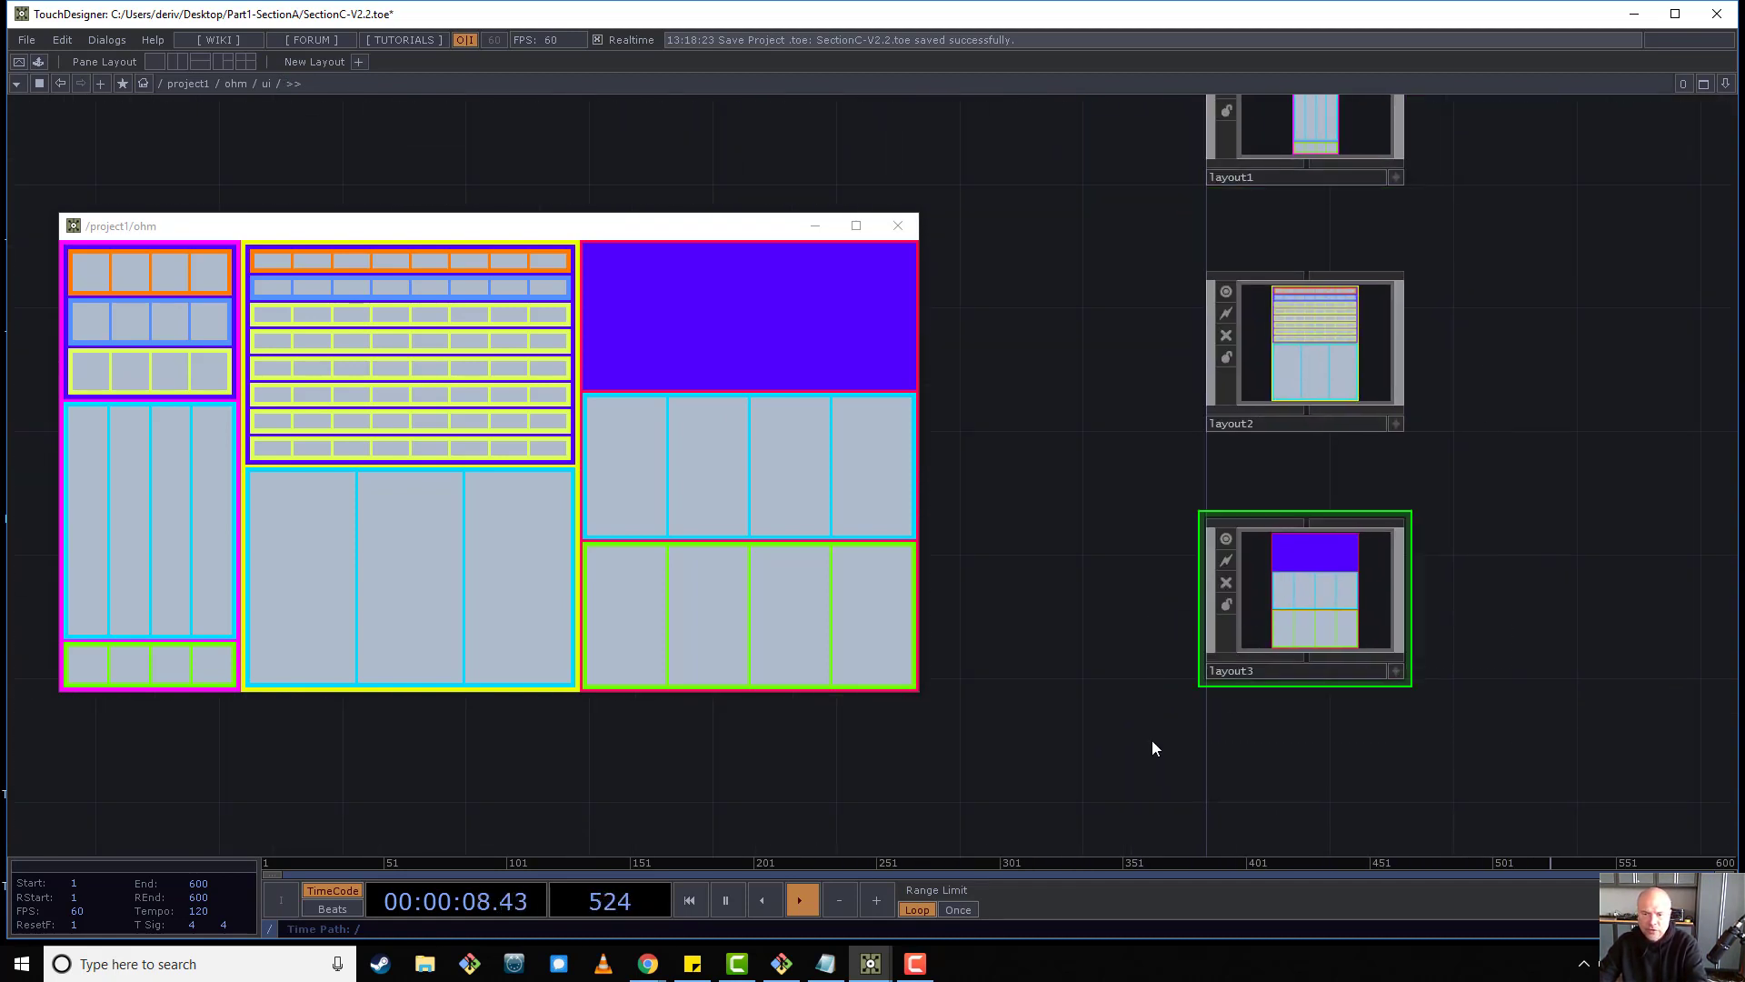
pyautogui.press('i')
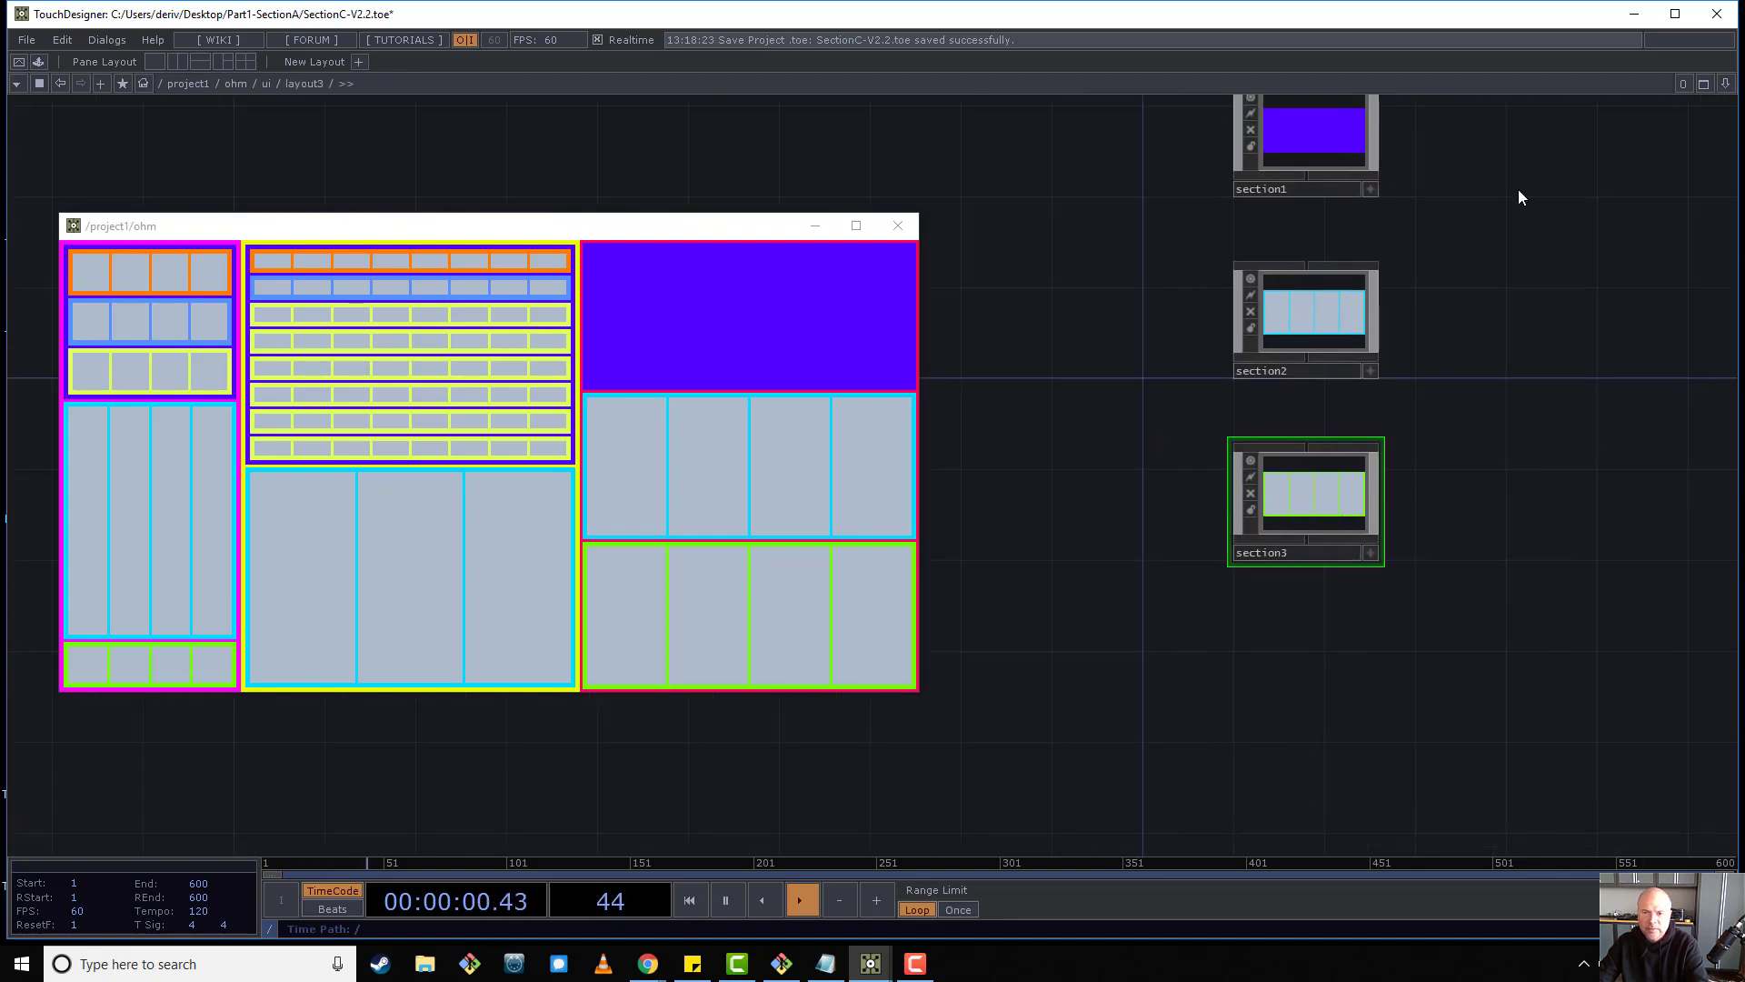
pyautogui.moveTo(1116, 134); pyautogui.dragTo(1118, 464)
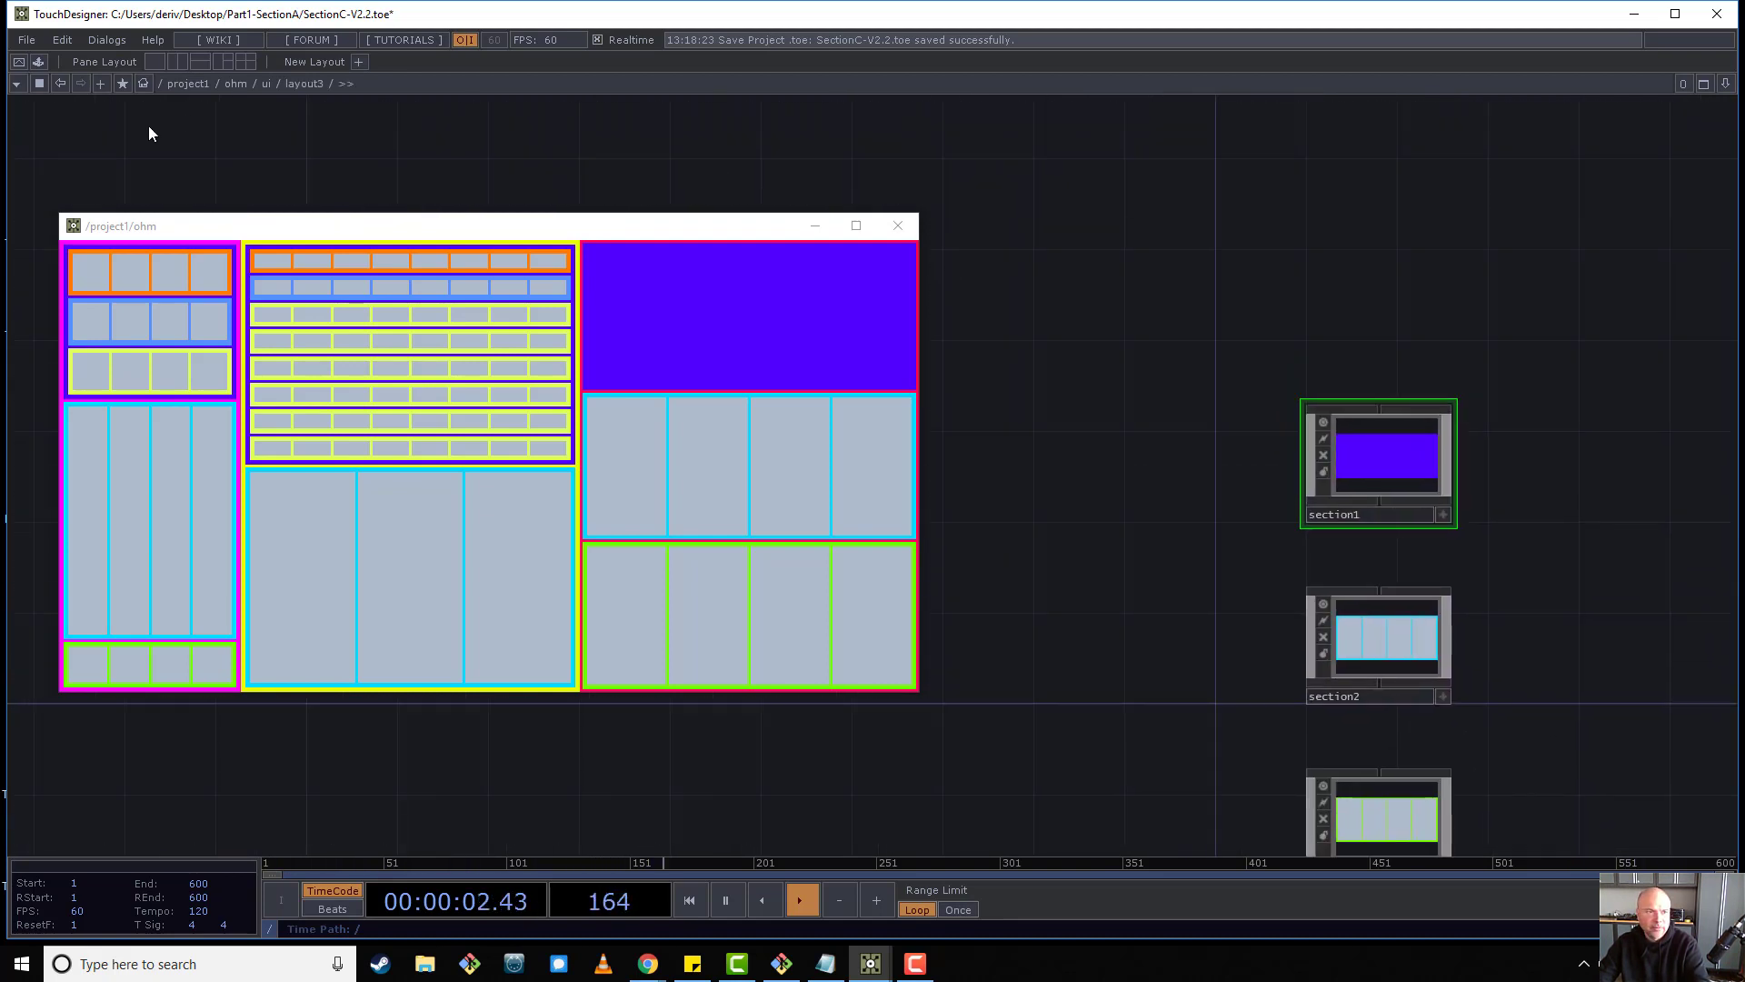
# Go up to /project1 and zoom in on the livid_ohm reference photo, then back out.
pyautogui.click(234, 82)
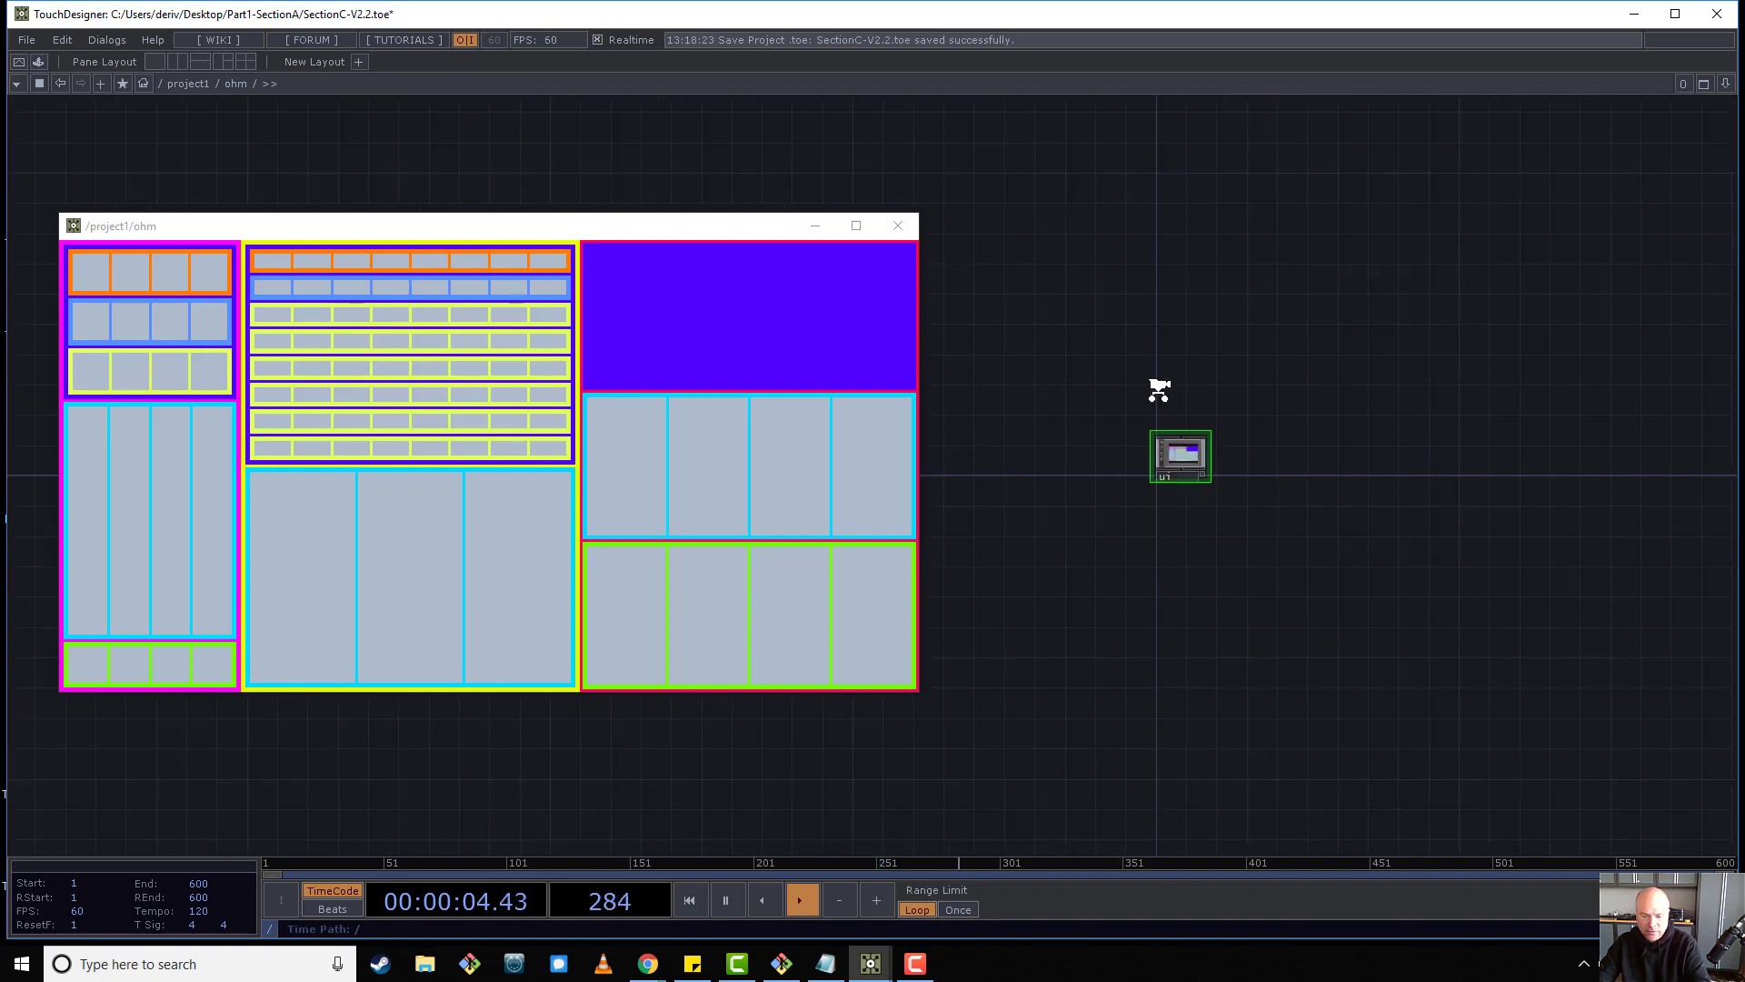
pyautogui.scroll(-5, 1155, 376)
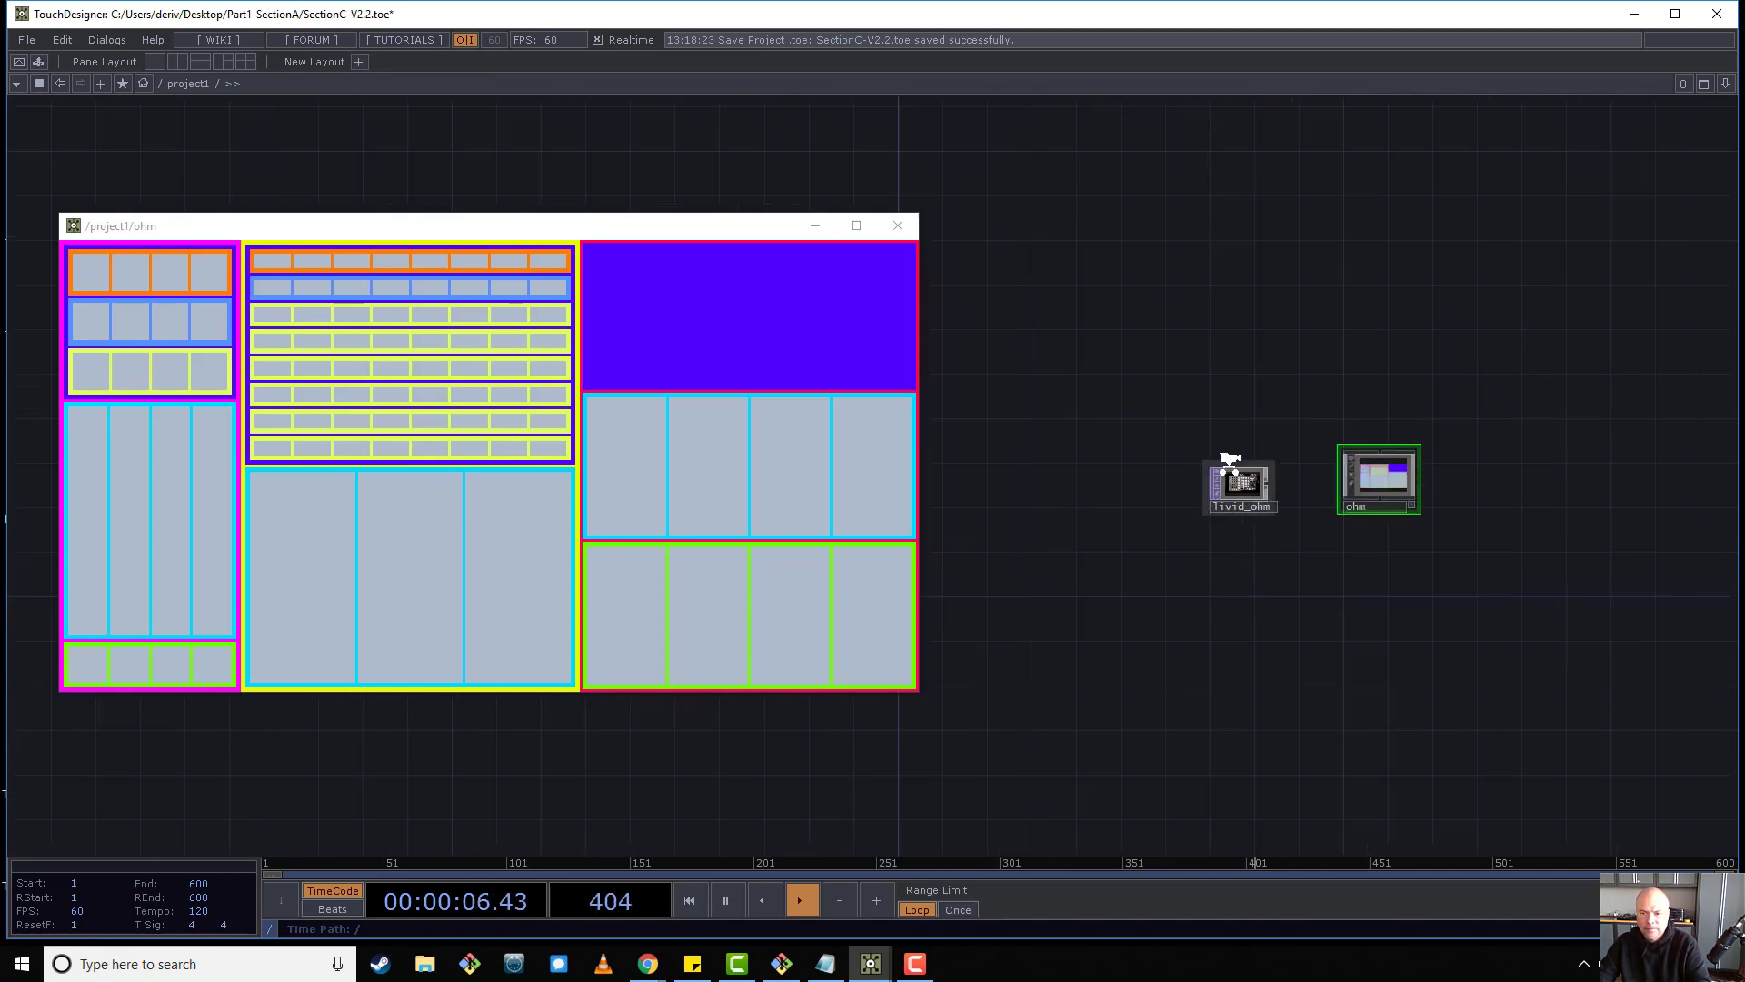
pyautogui.scroll(5, 1477, 662)
pyautogui.scroll(3, 1477, 654)
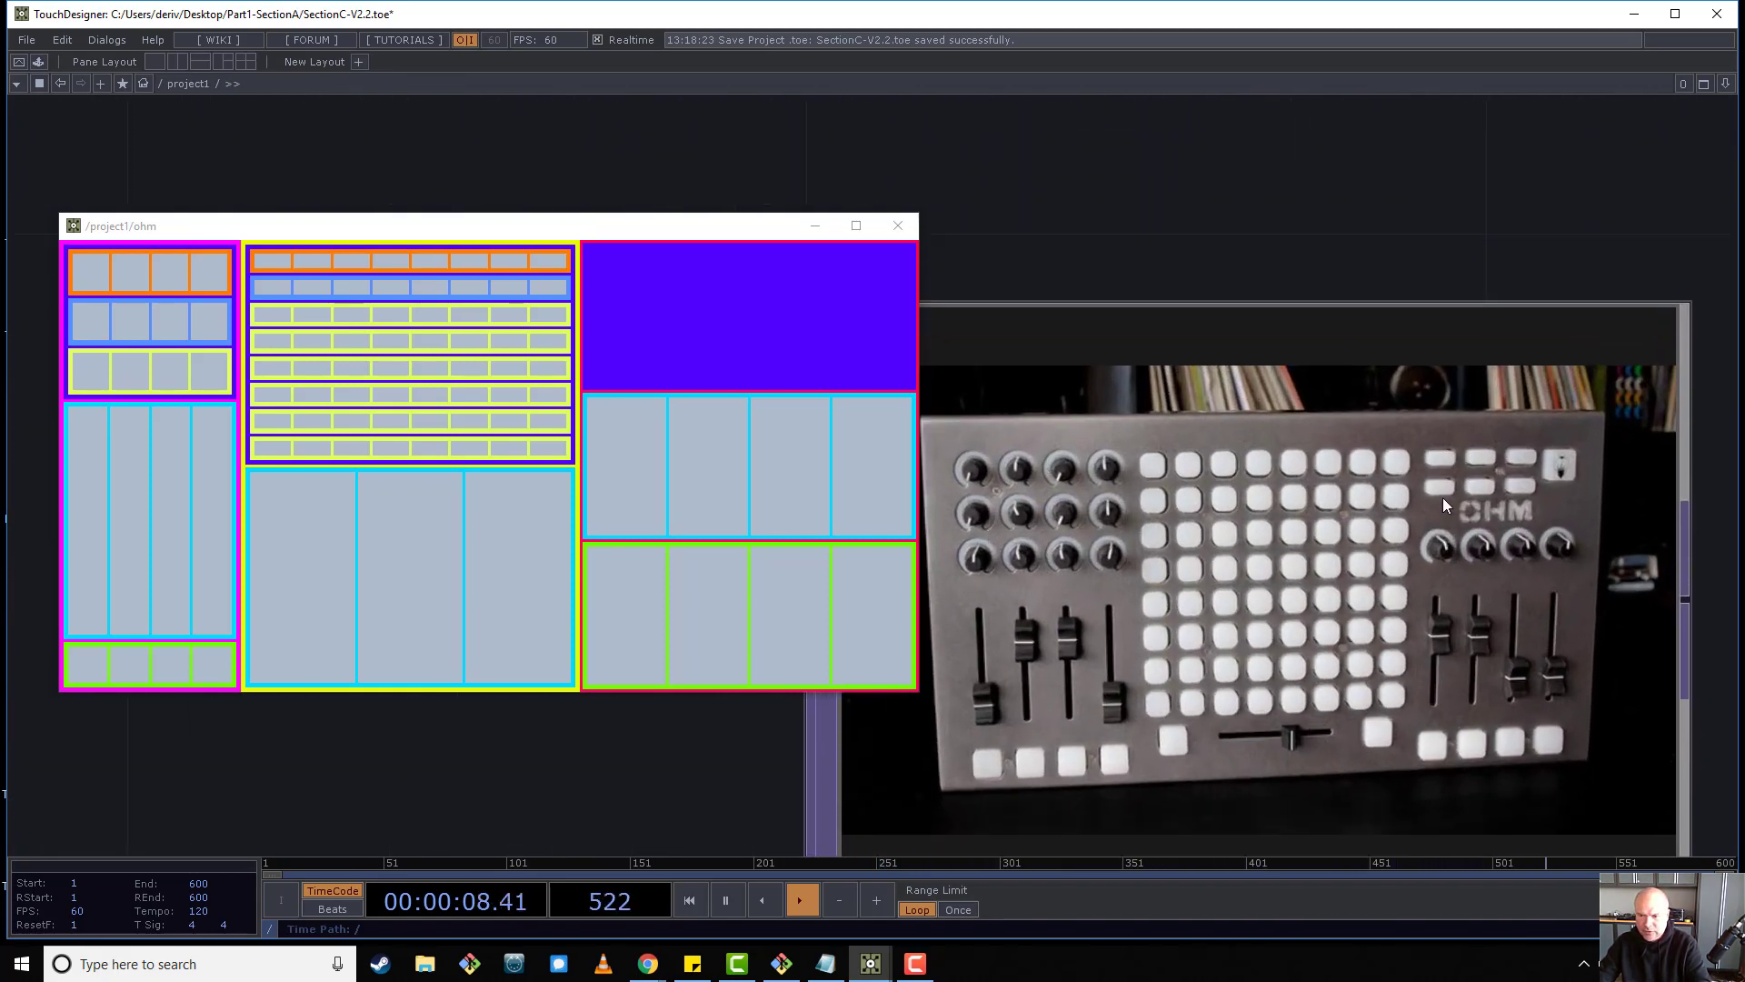
pyautogui.scroll(-5, 1445, 440)
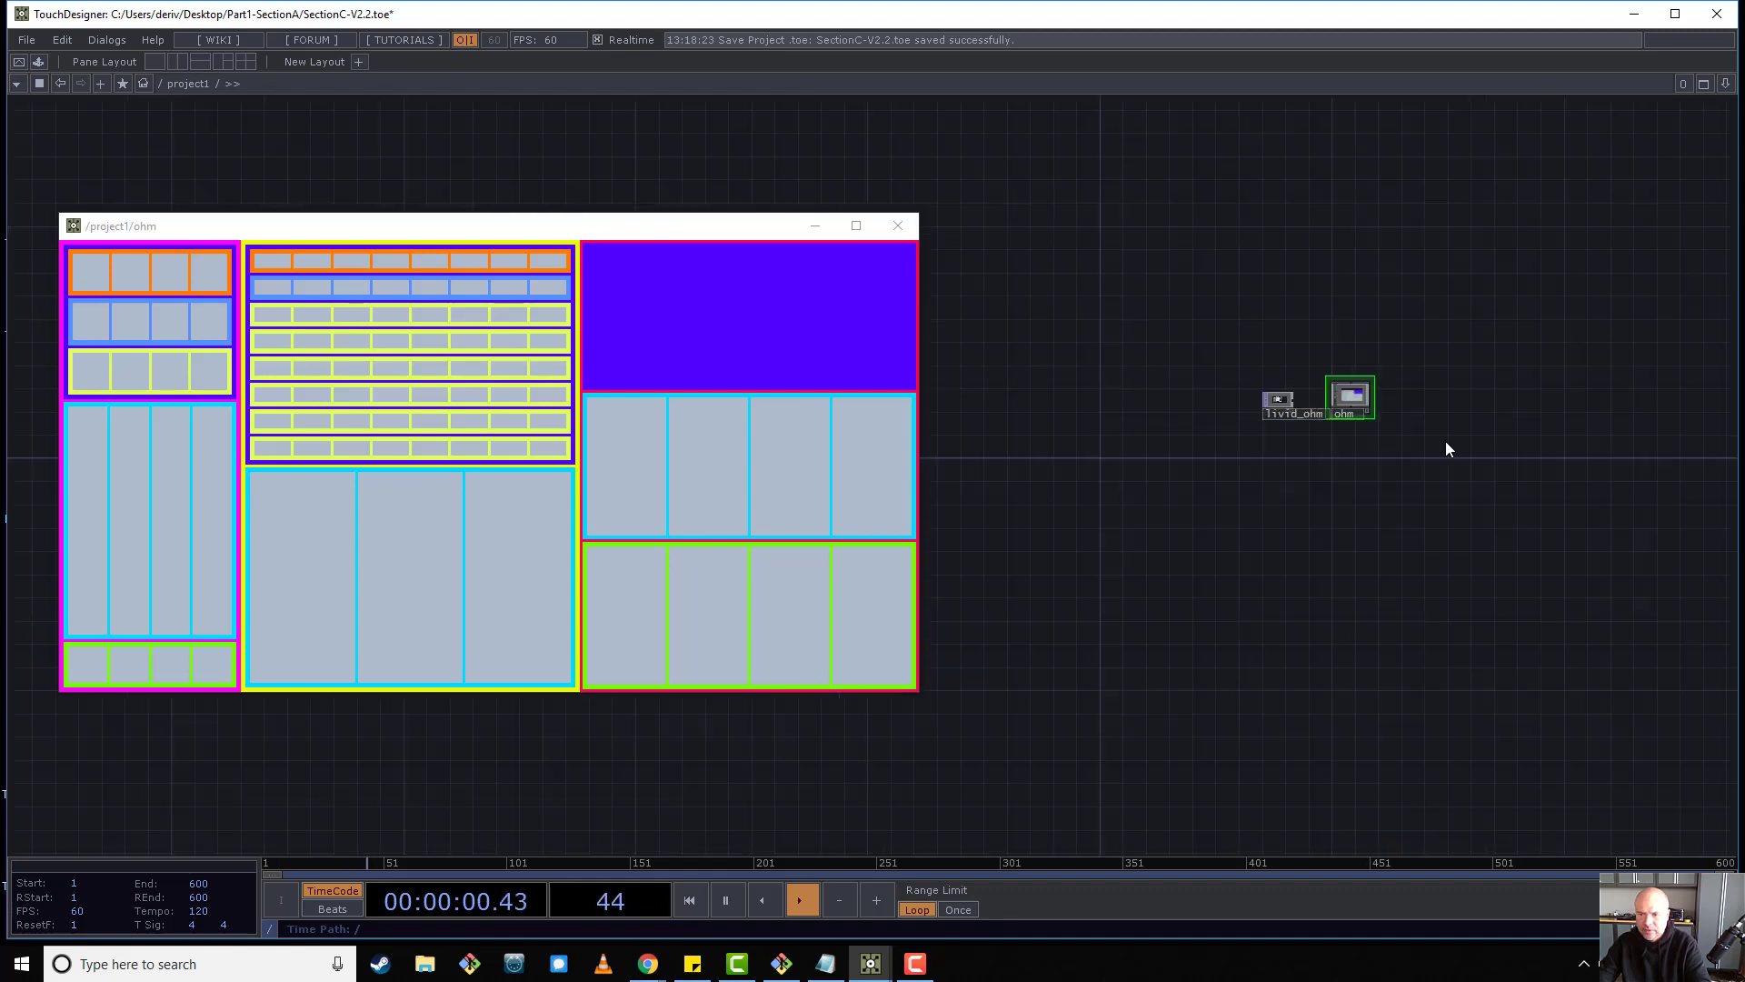
pyautogui.scroll(6, 1209, 440)
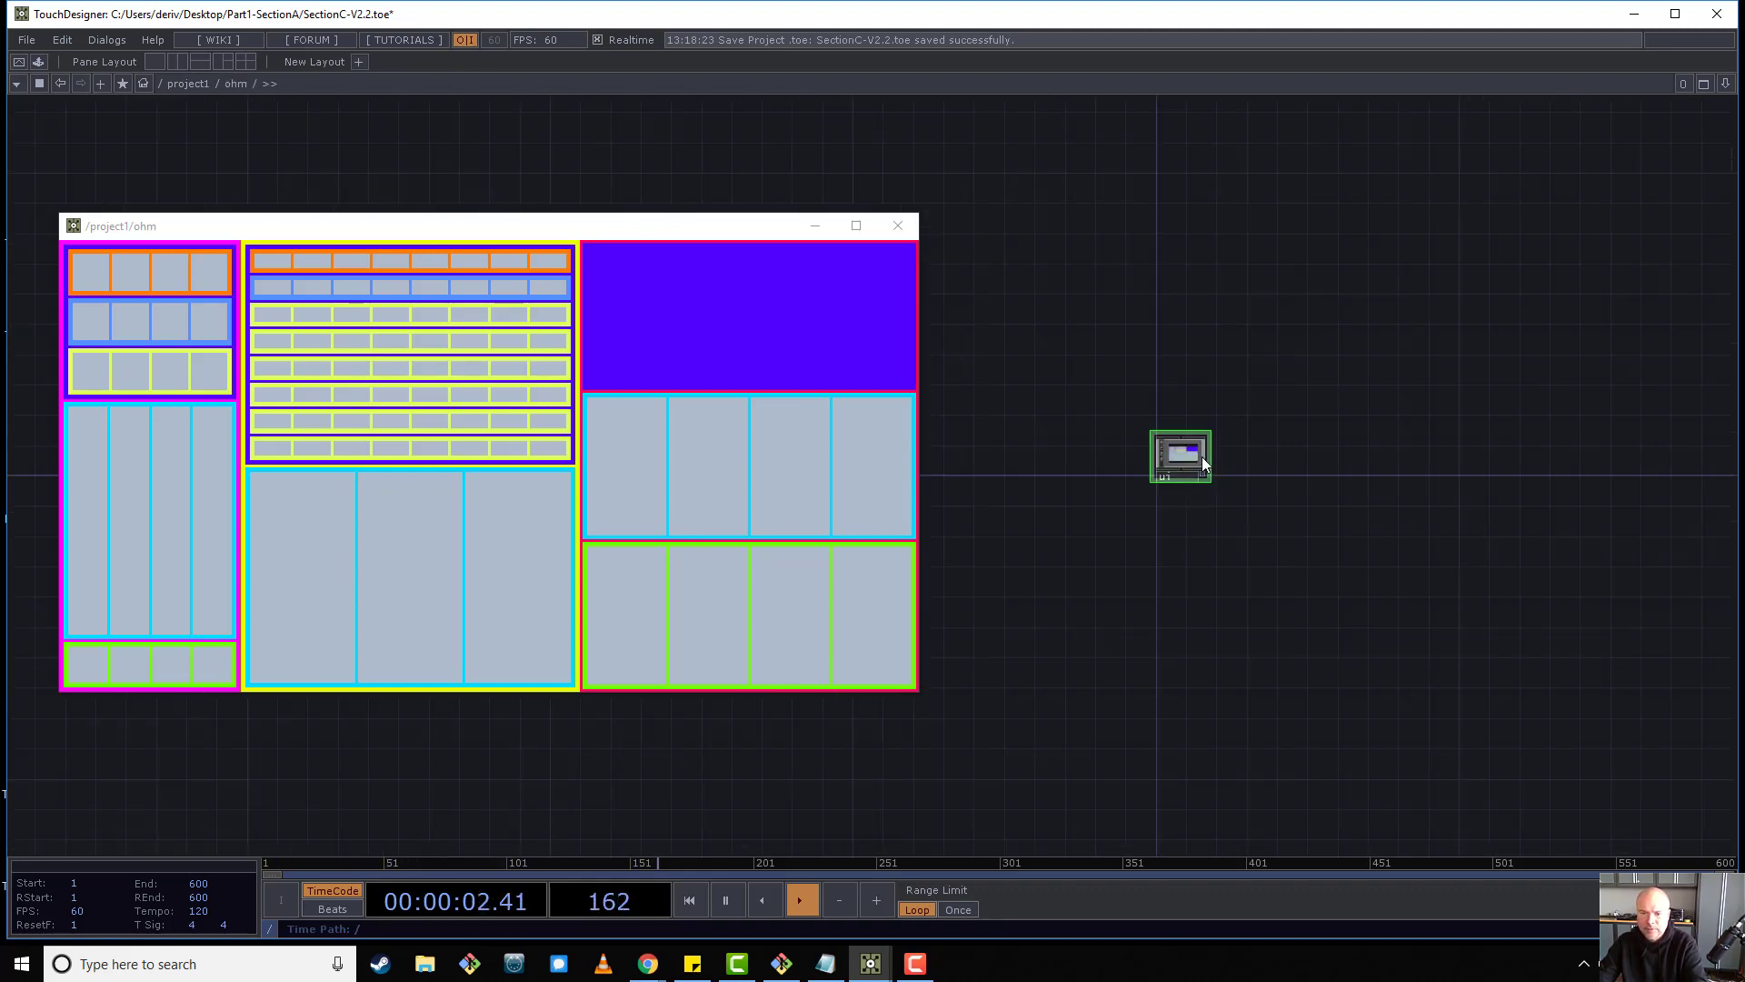
pyautogui.scroll(5, 1202, 457)
pyautogui.scroll(5, 1377, 636)
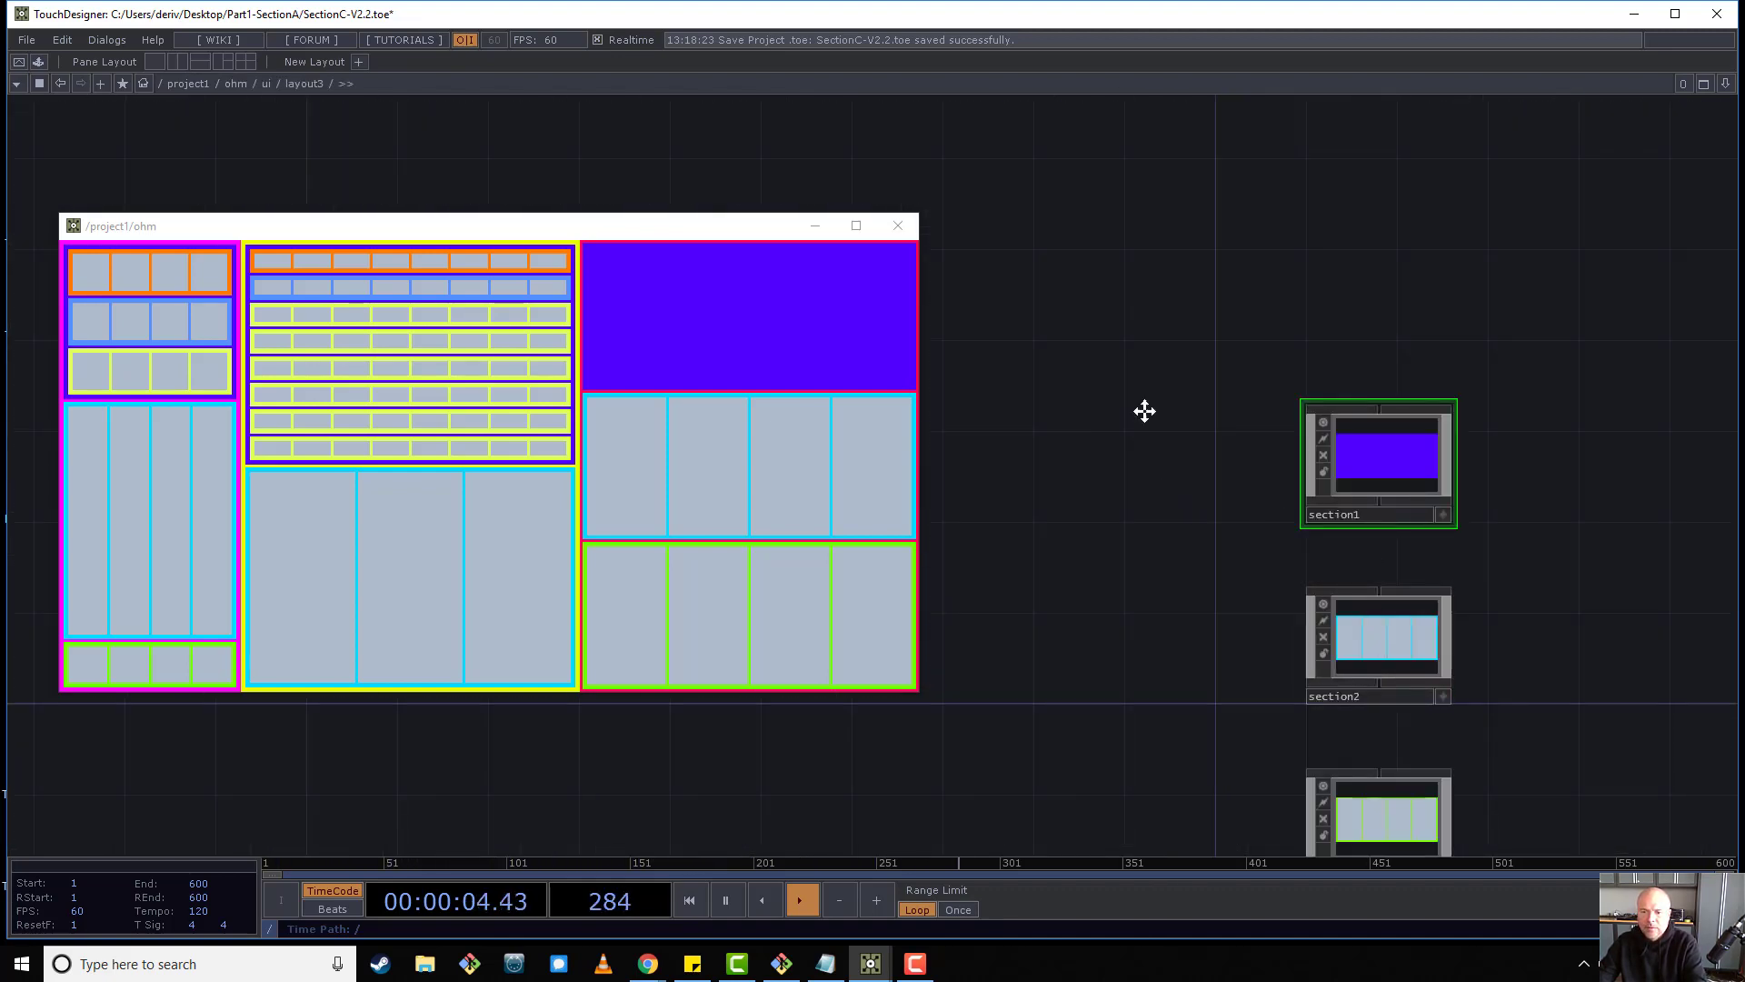
pyautogui.scroll(-6, 1098, 300)
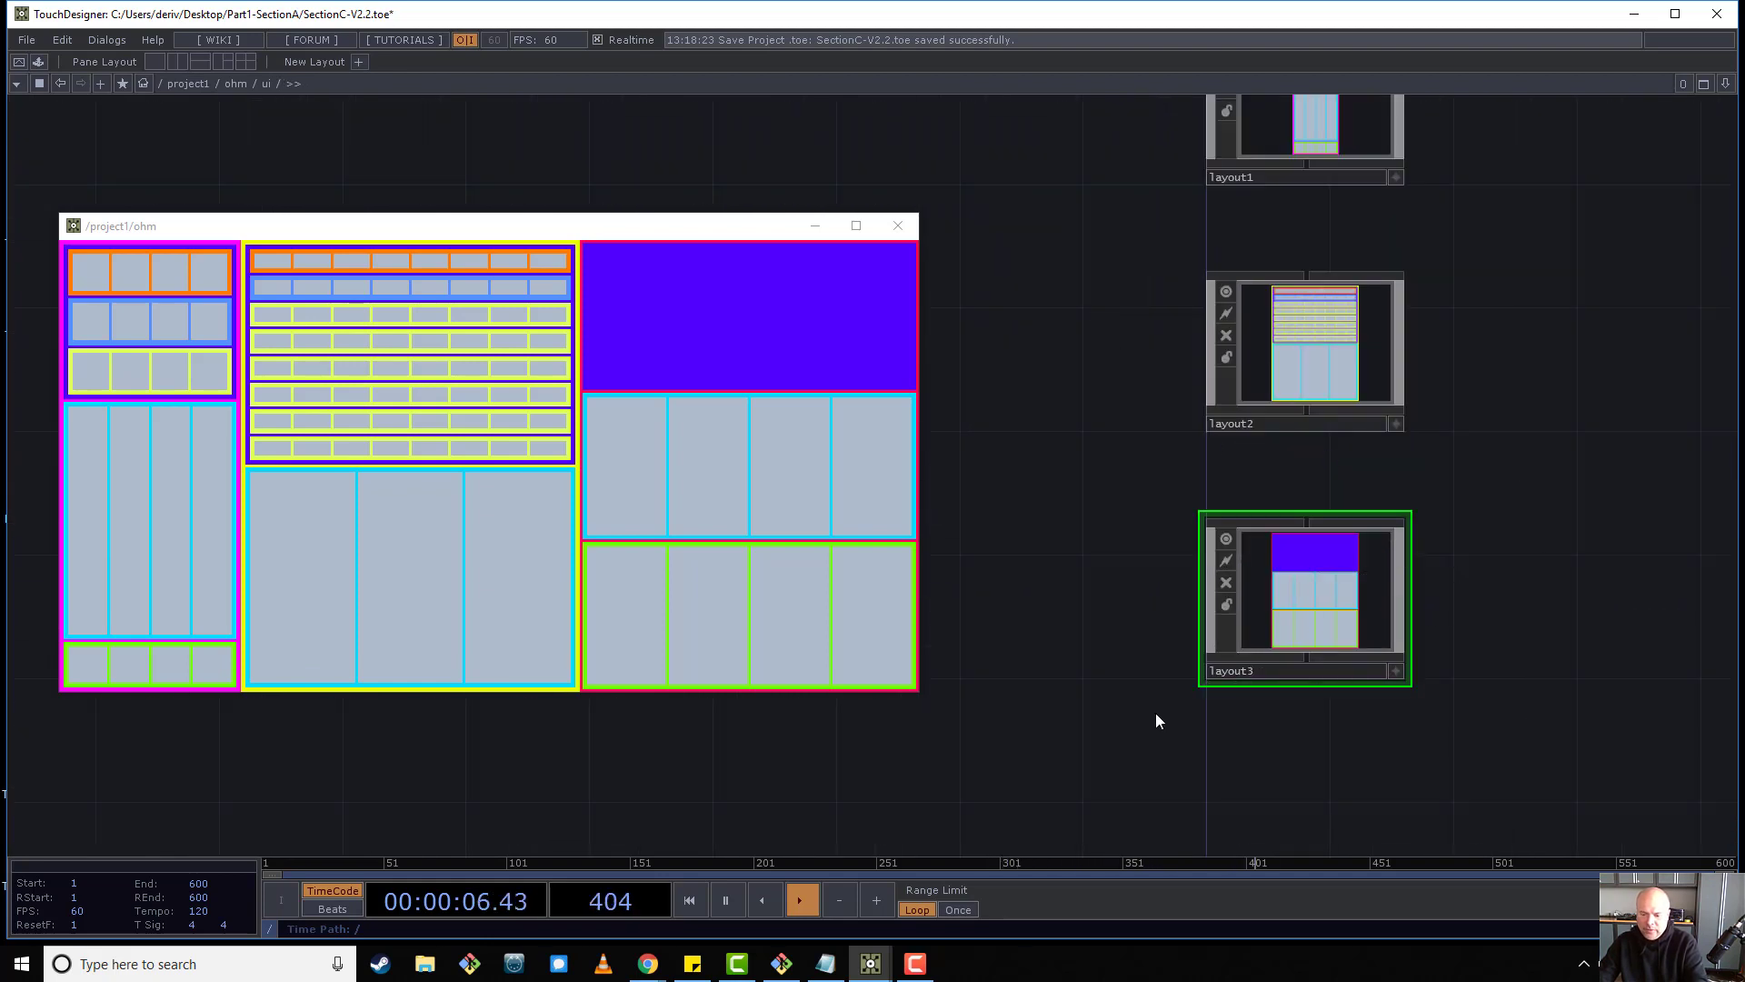
# Give layout3 a Fixed Width of 200 on its Layout page, then enter it to view its sections.
pyautogui.press('p')
pyautogui.click(1313, 153)
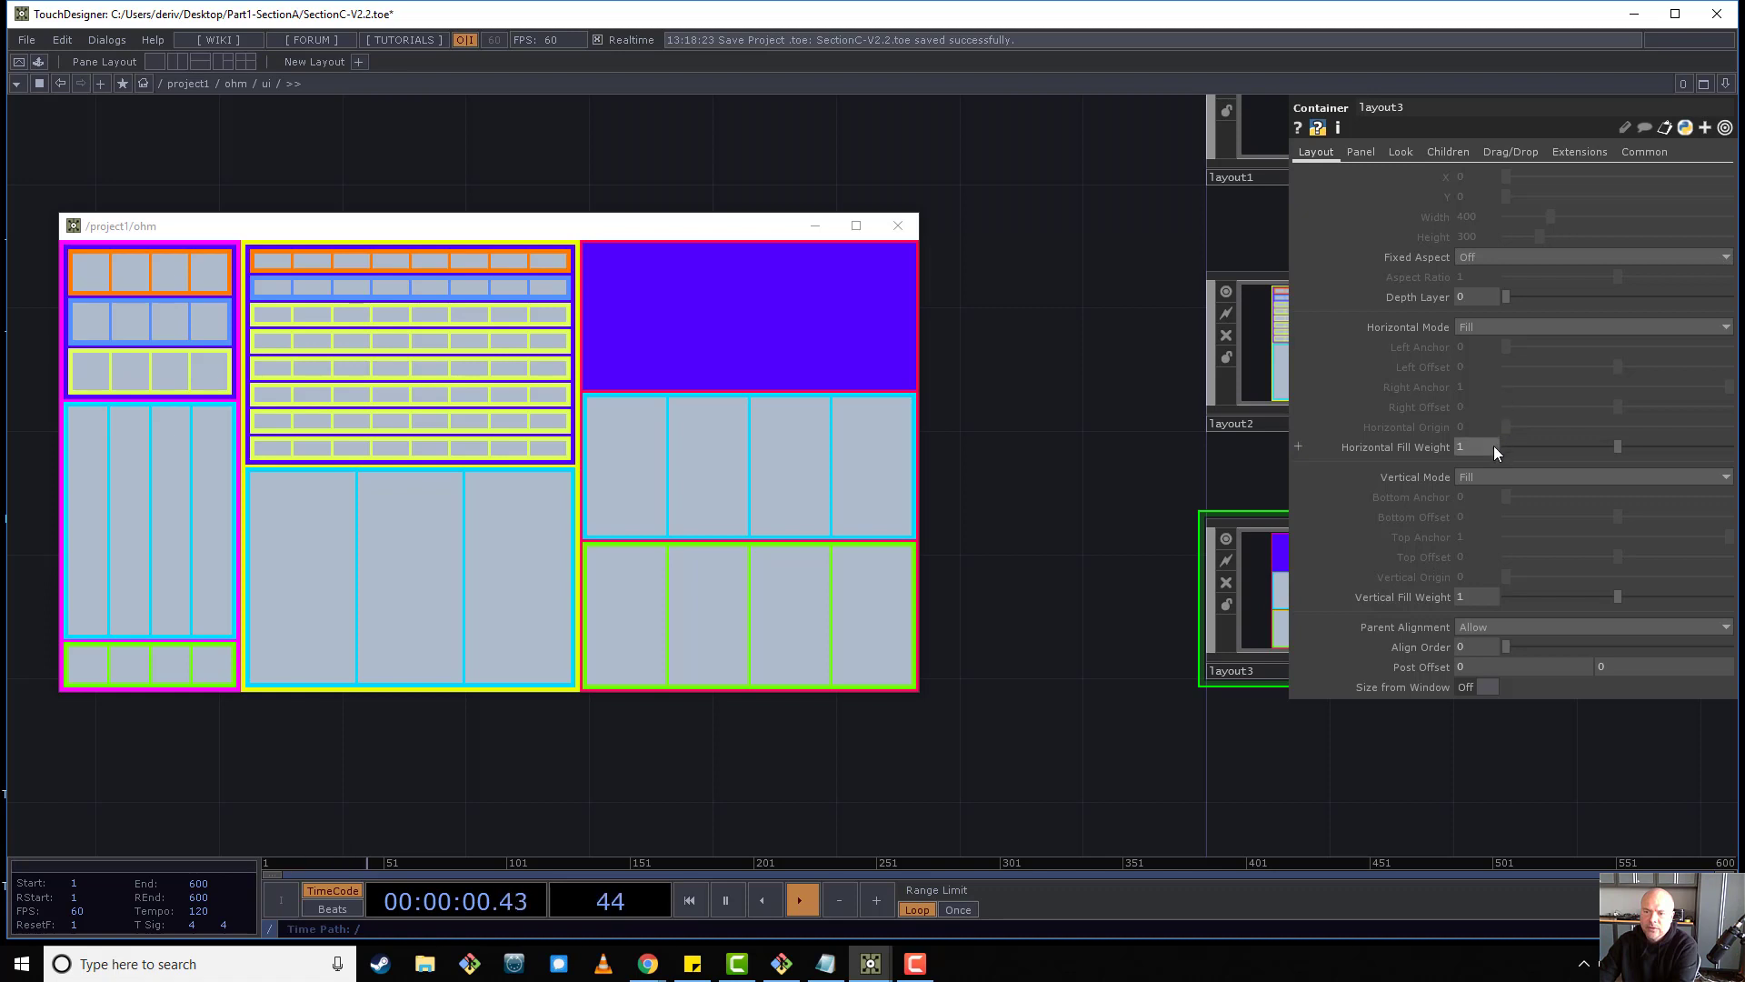
pyautogui.click(1482, 331)
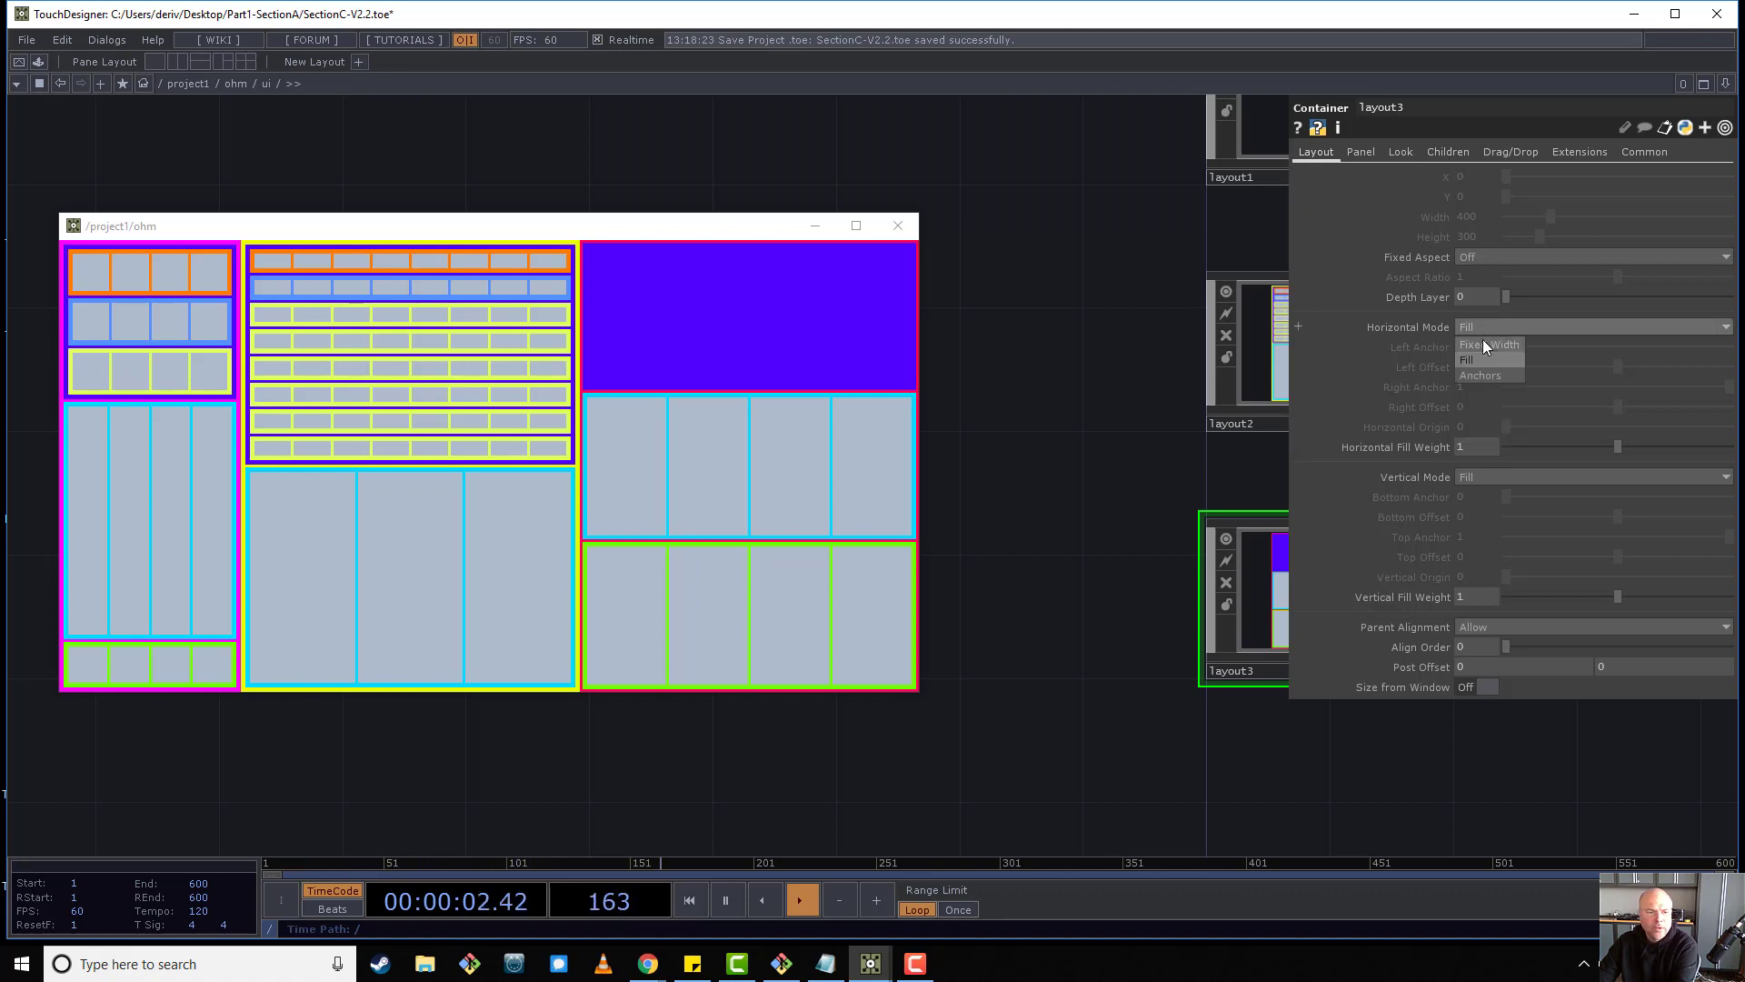
pyautogui.click(1484, 345)
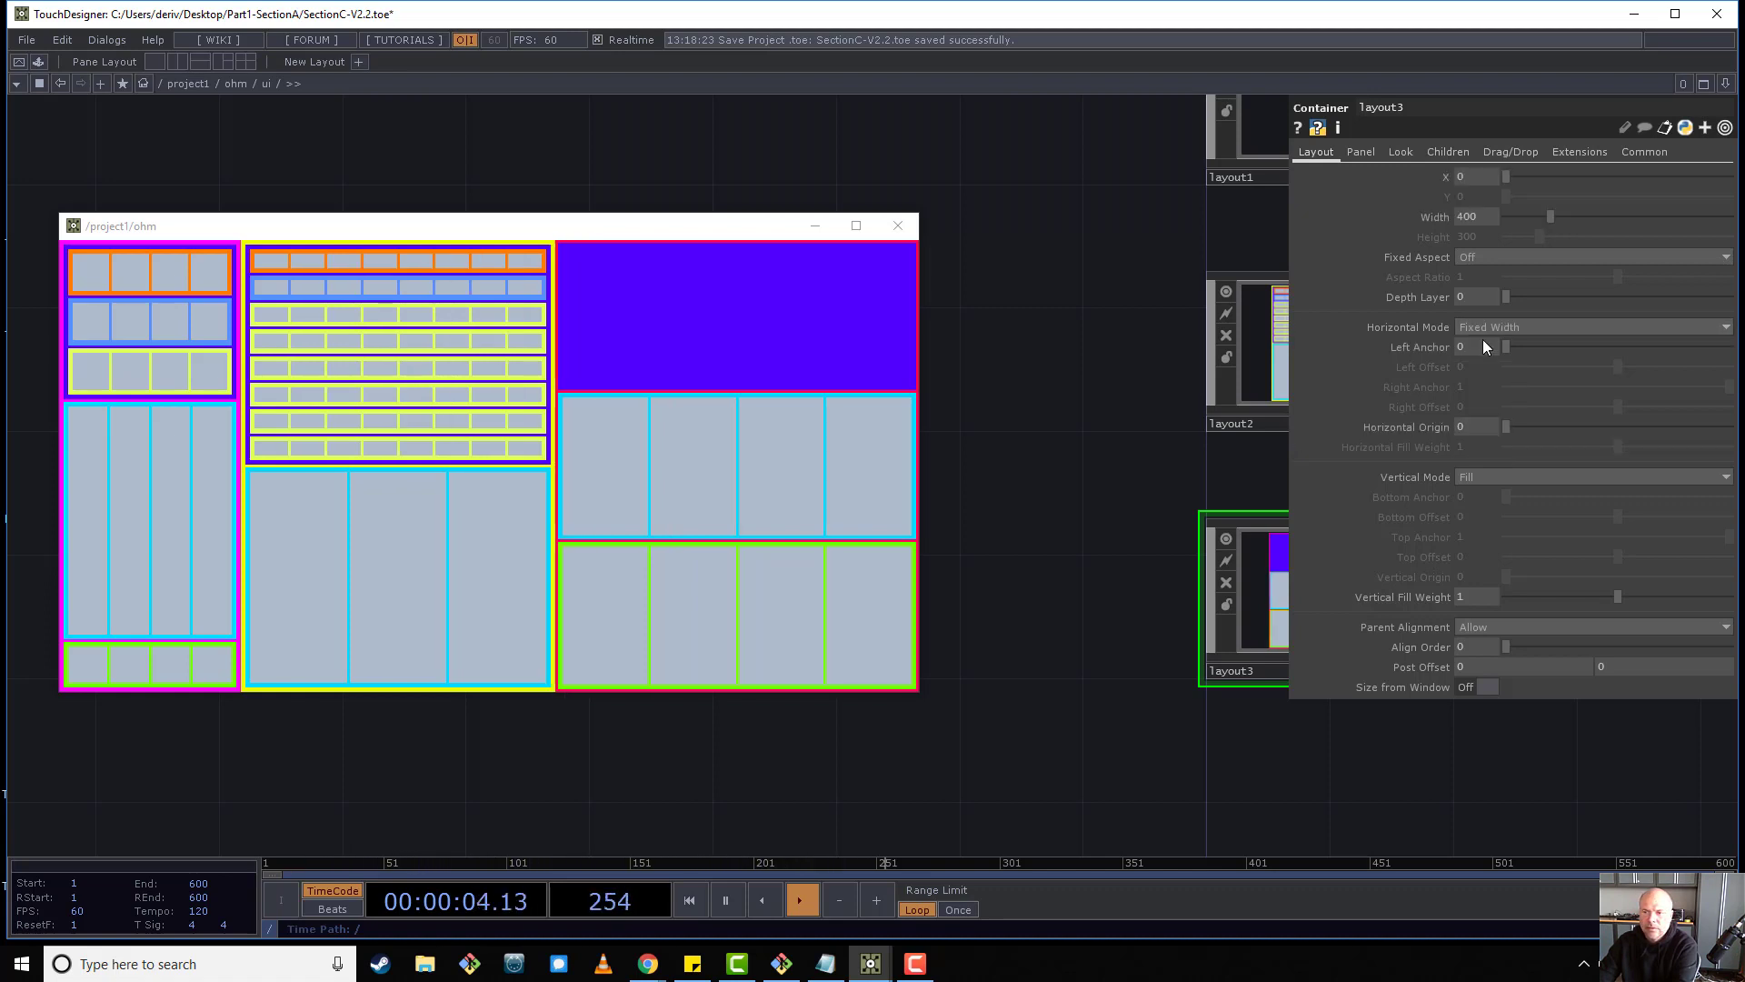
pyautogui.click(1480, 216)
pyautogui.write('200')
pyautogui.press('Return')
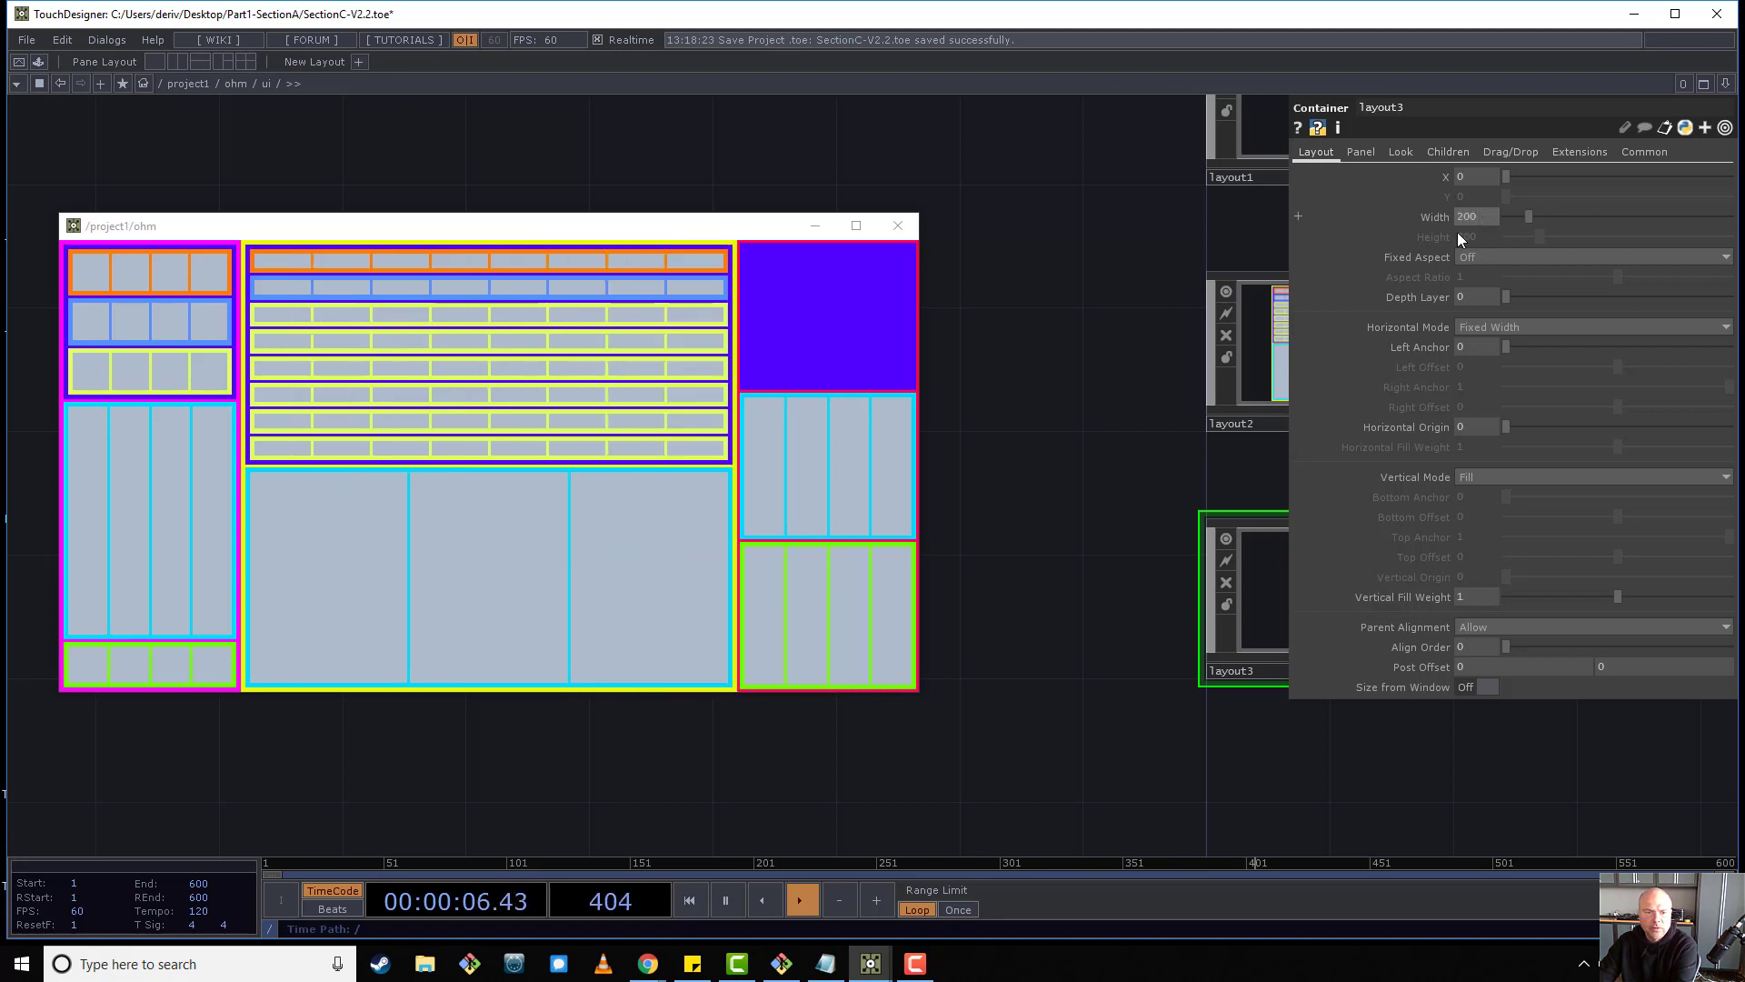
pyautogui.moveTo(1186, 561); pyautogui.dragTo(947, 373)
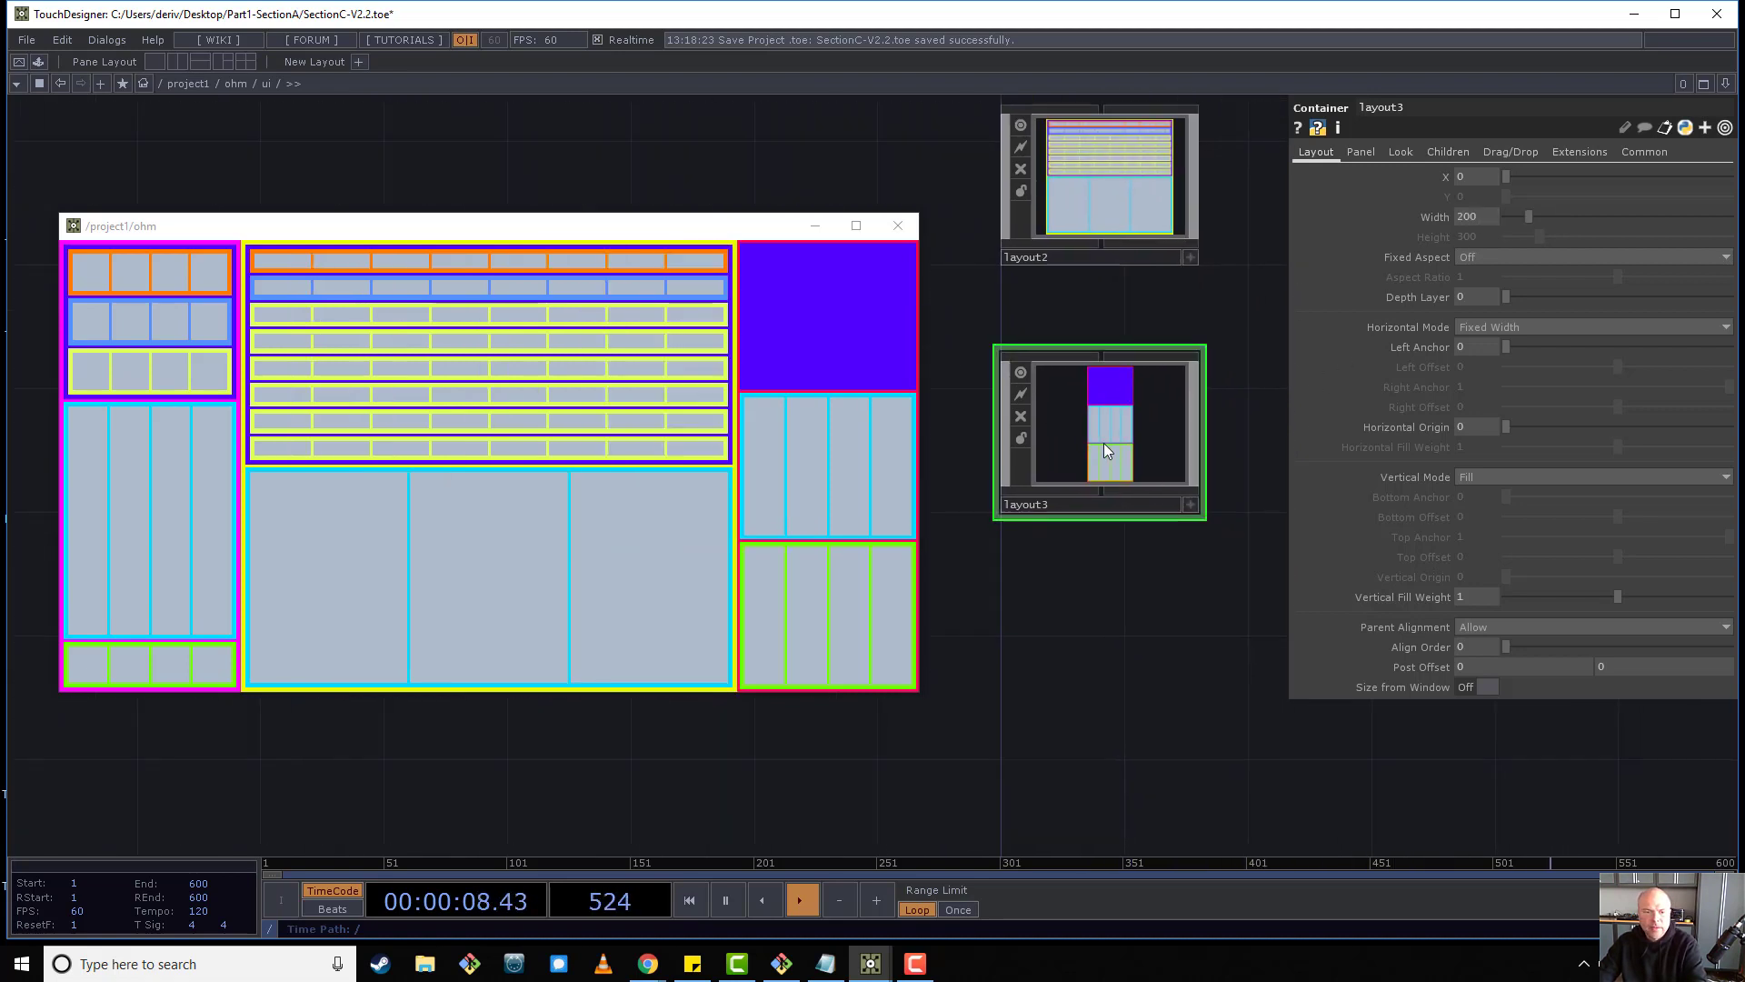
pyautogui.press('i')
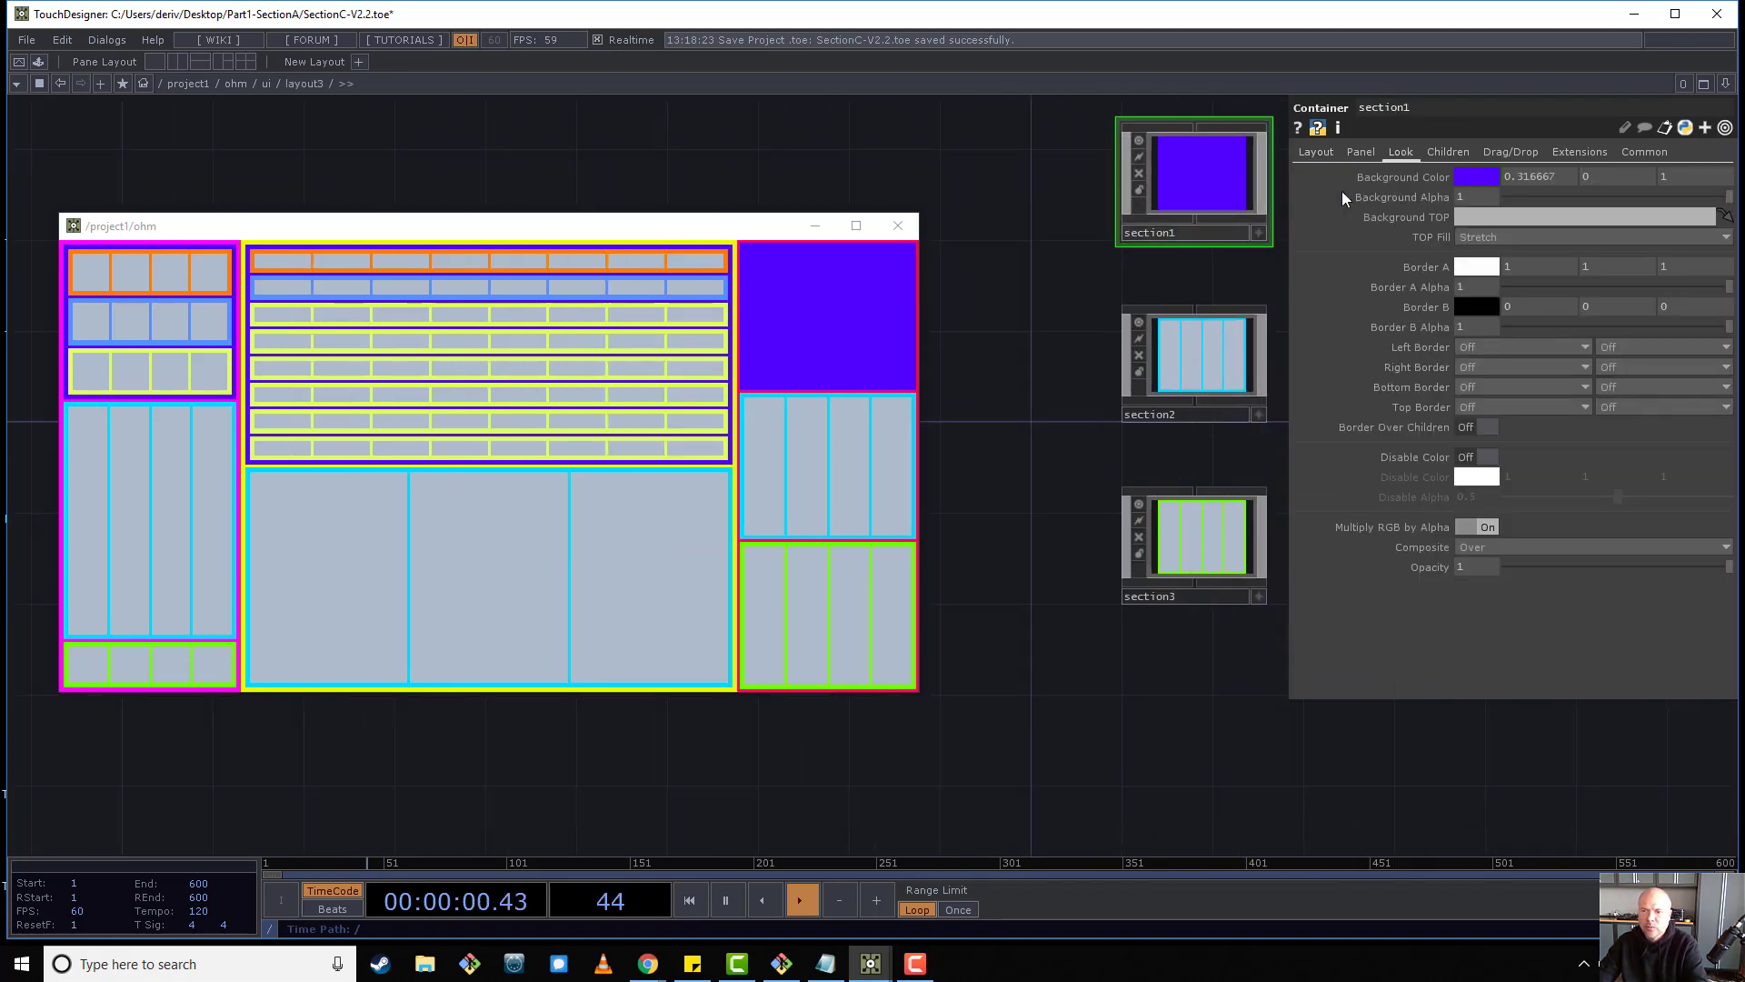
# Give section1 a fixed height of 170 instead of filling.
pyautogui.click(1313, 153)
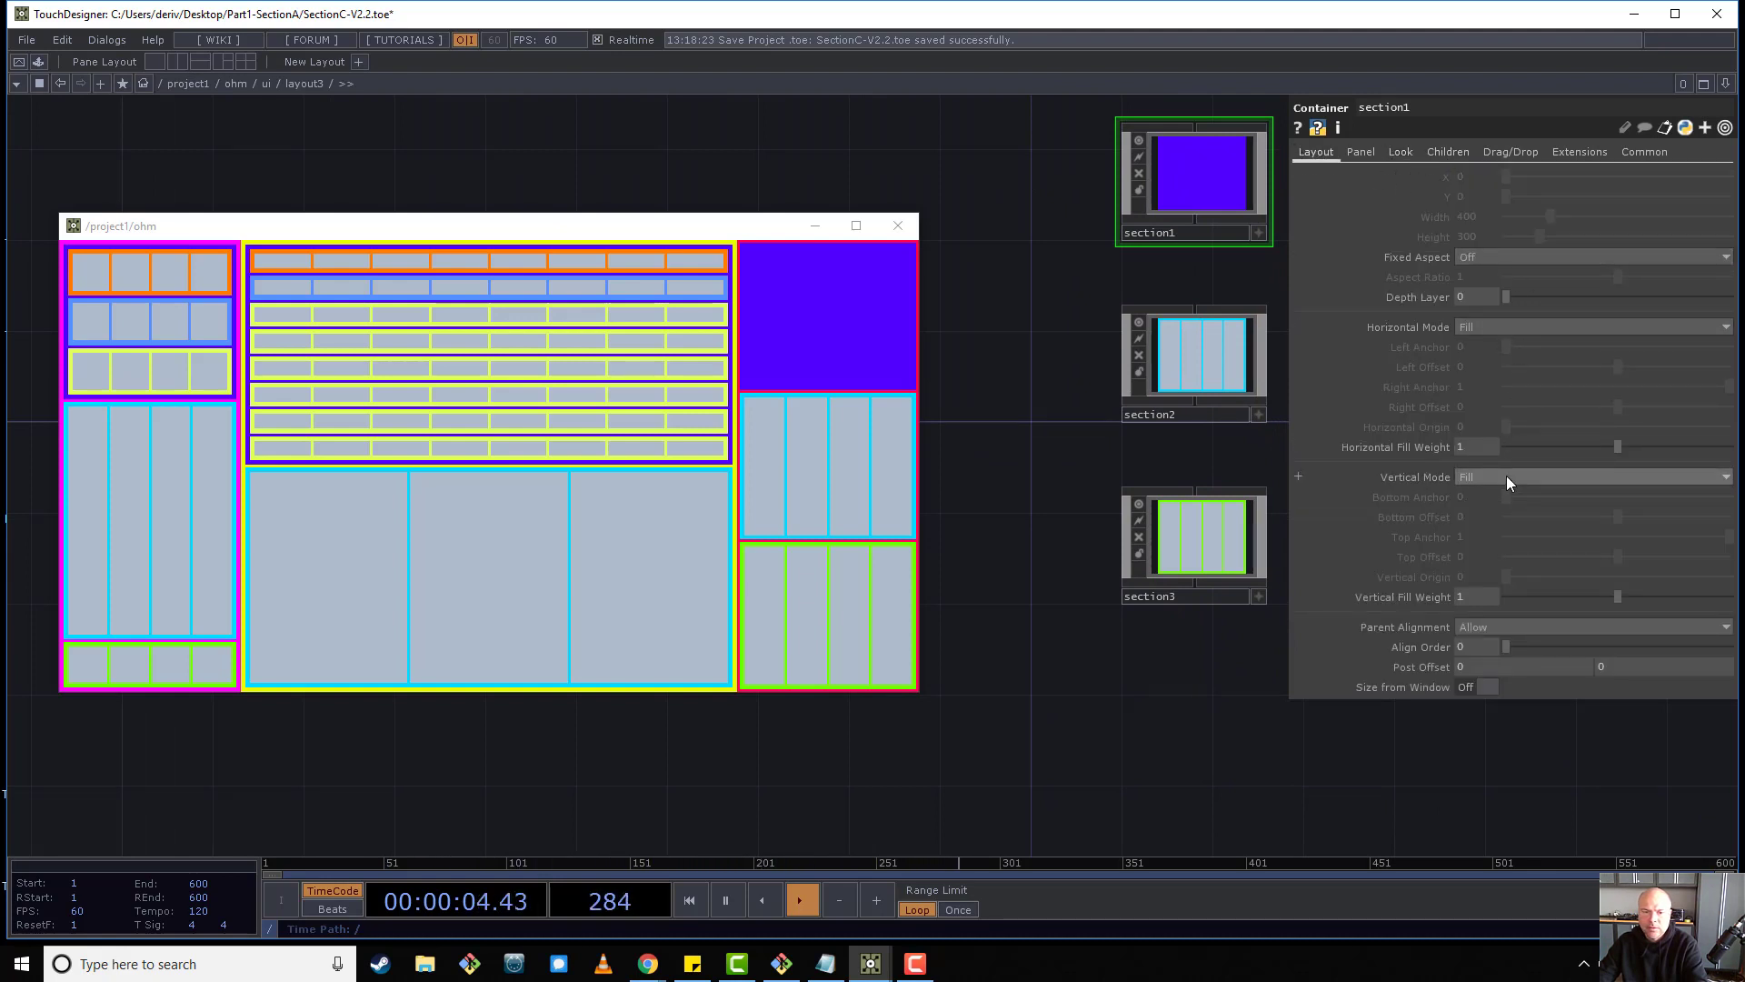
pyautogui.click(1510, 501)
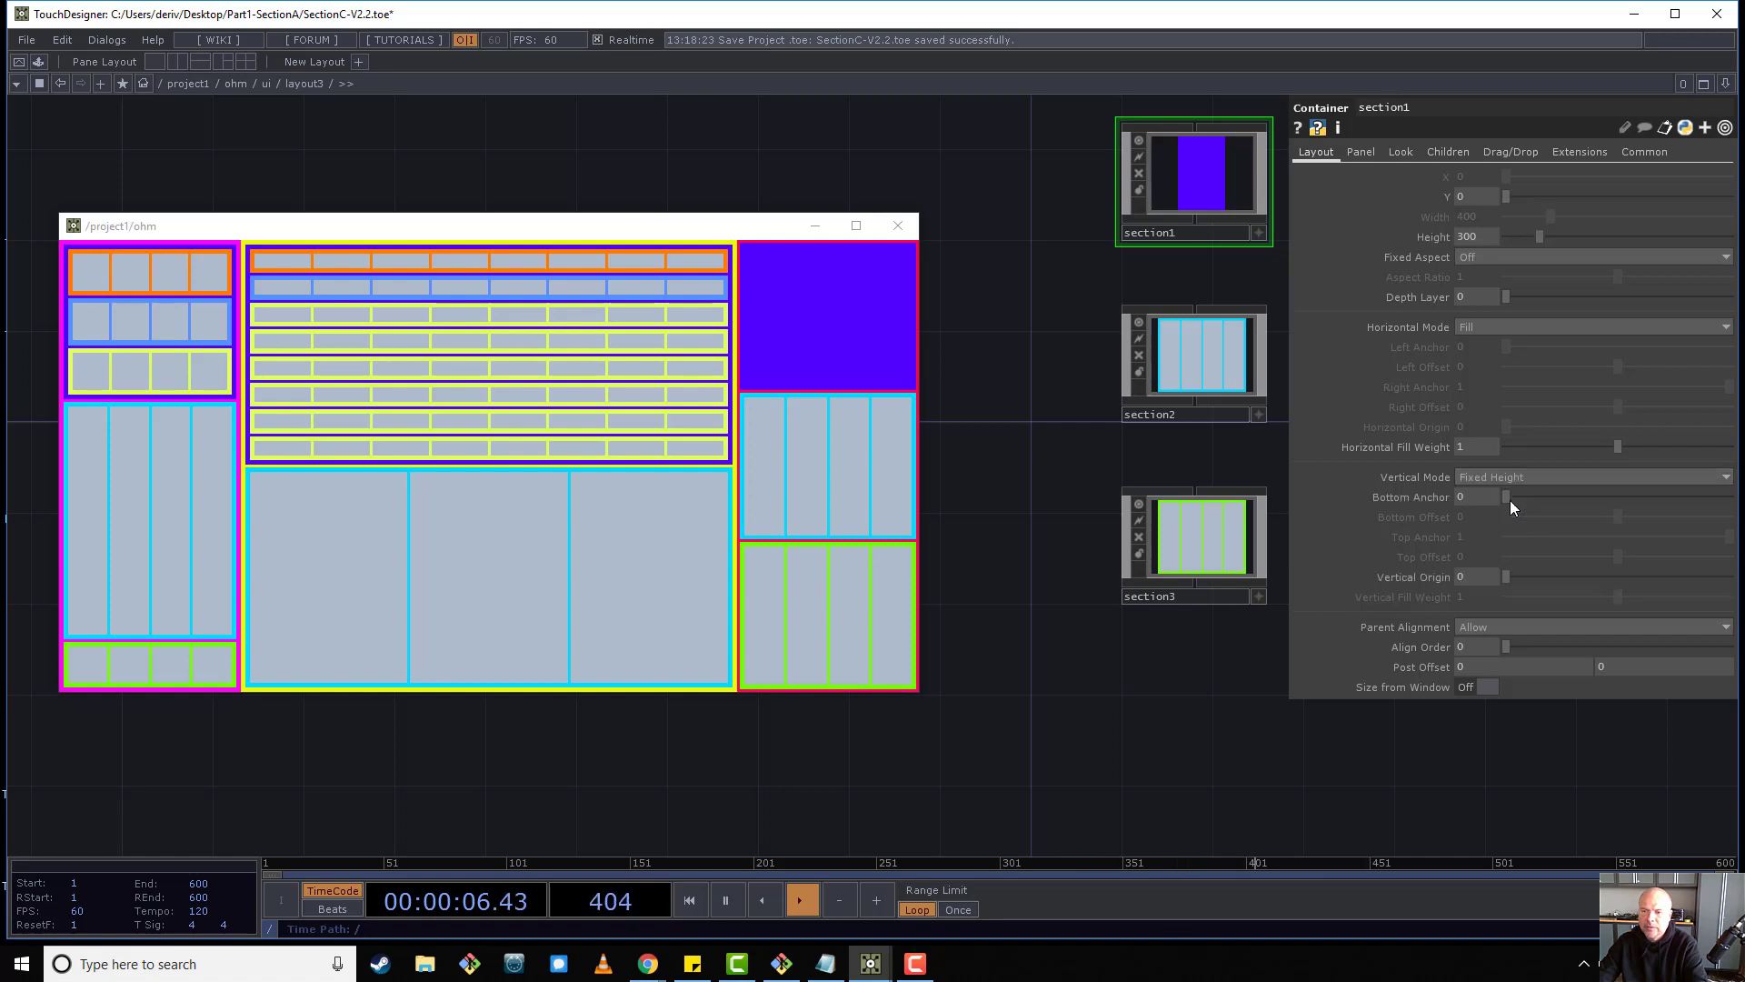
pyautogui.click(1475, 242)
pyautogui.write('170')
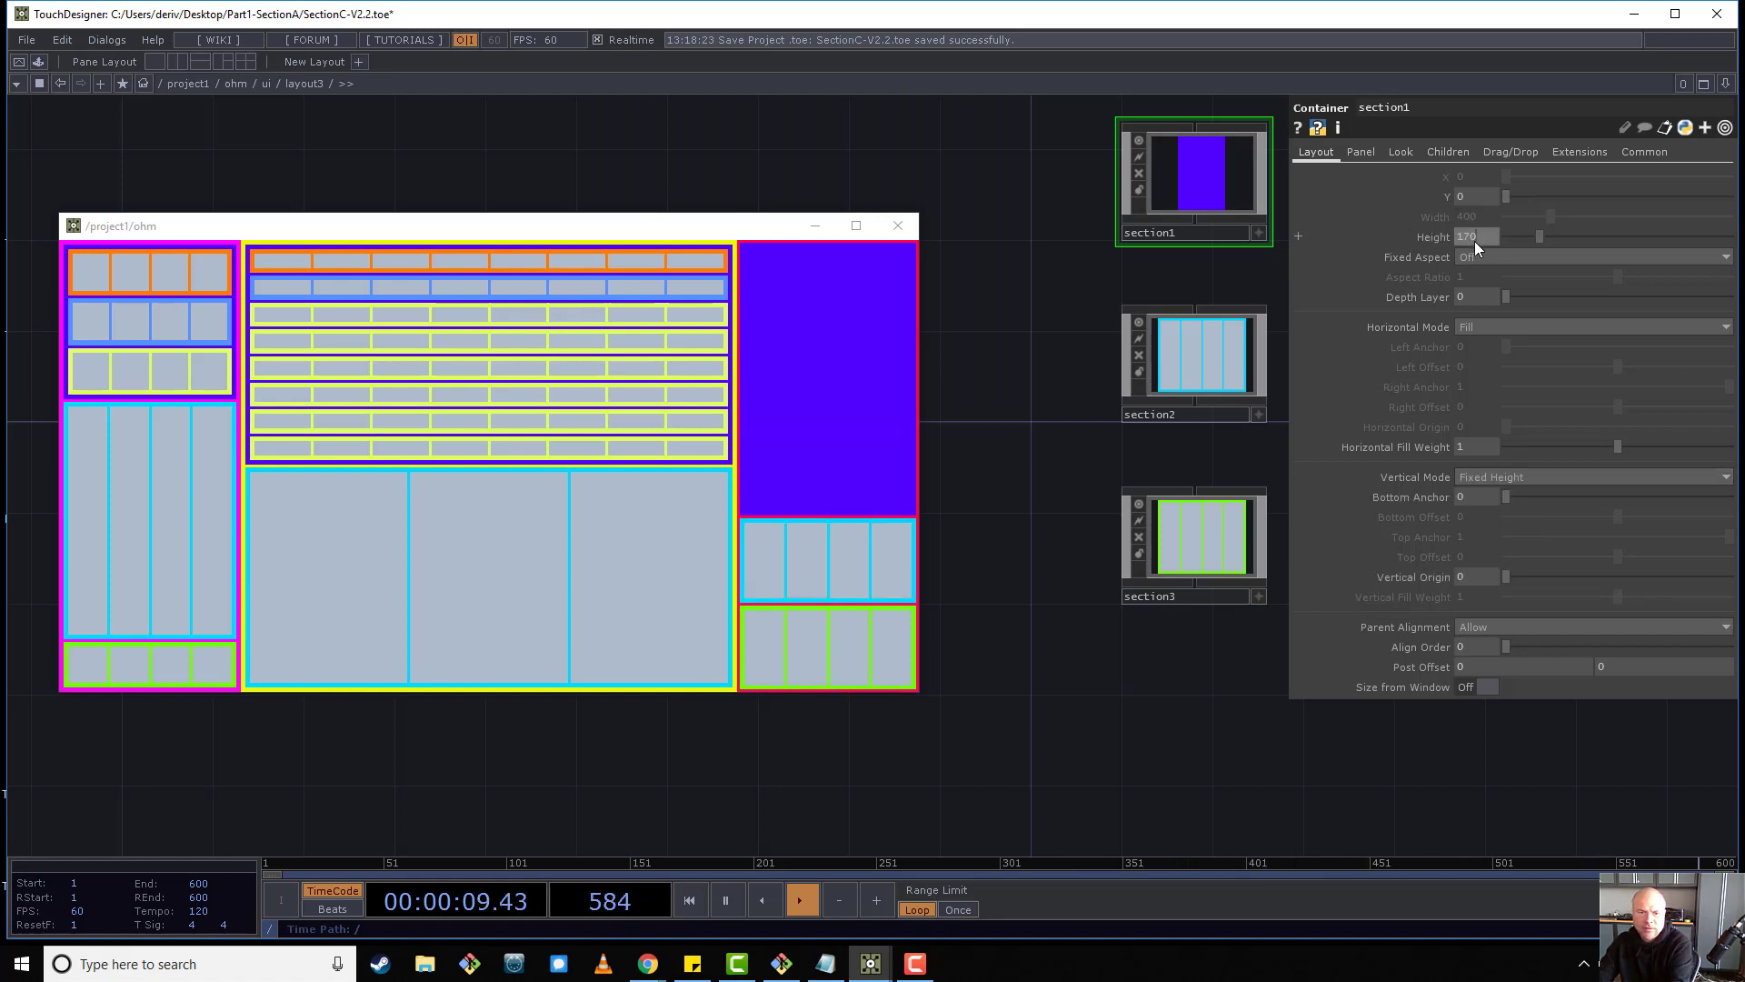
pyautogui.press('Return')
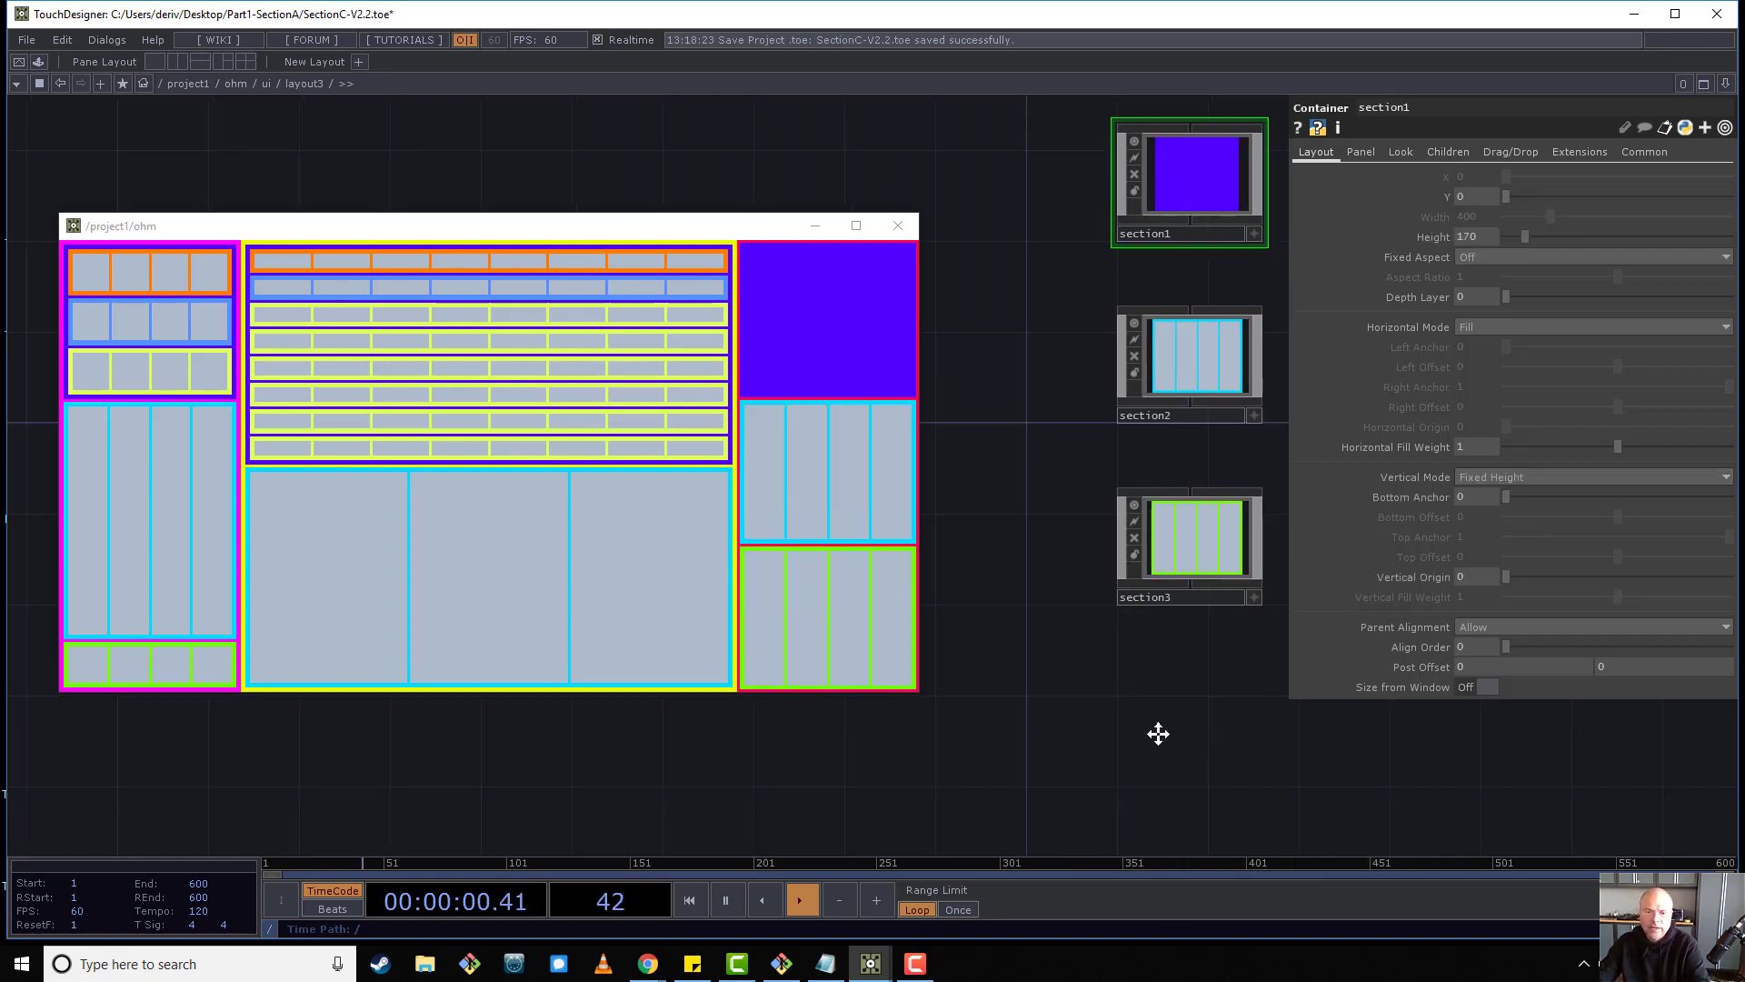
# Switch section3's Vertical Mode to Fixed Height with a height of 50.
pyautogui.moveTo(1158, 728); pyautogui.dragTo(1047, 741)
pyautogui.click(1077, 545)
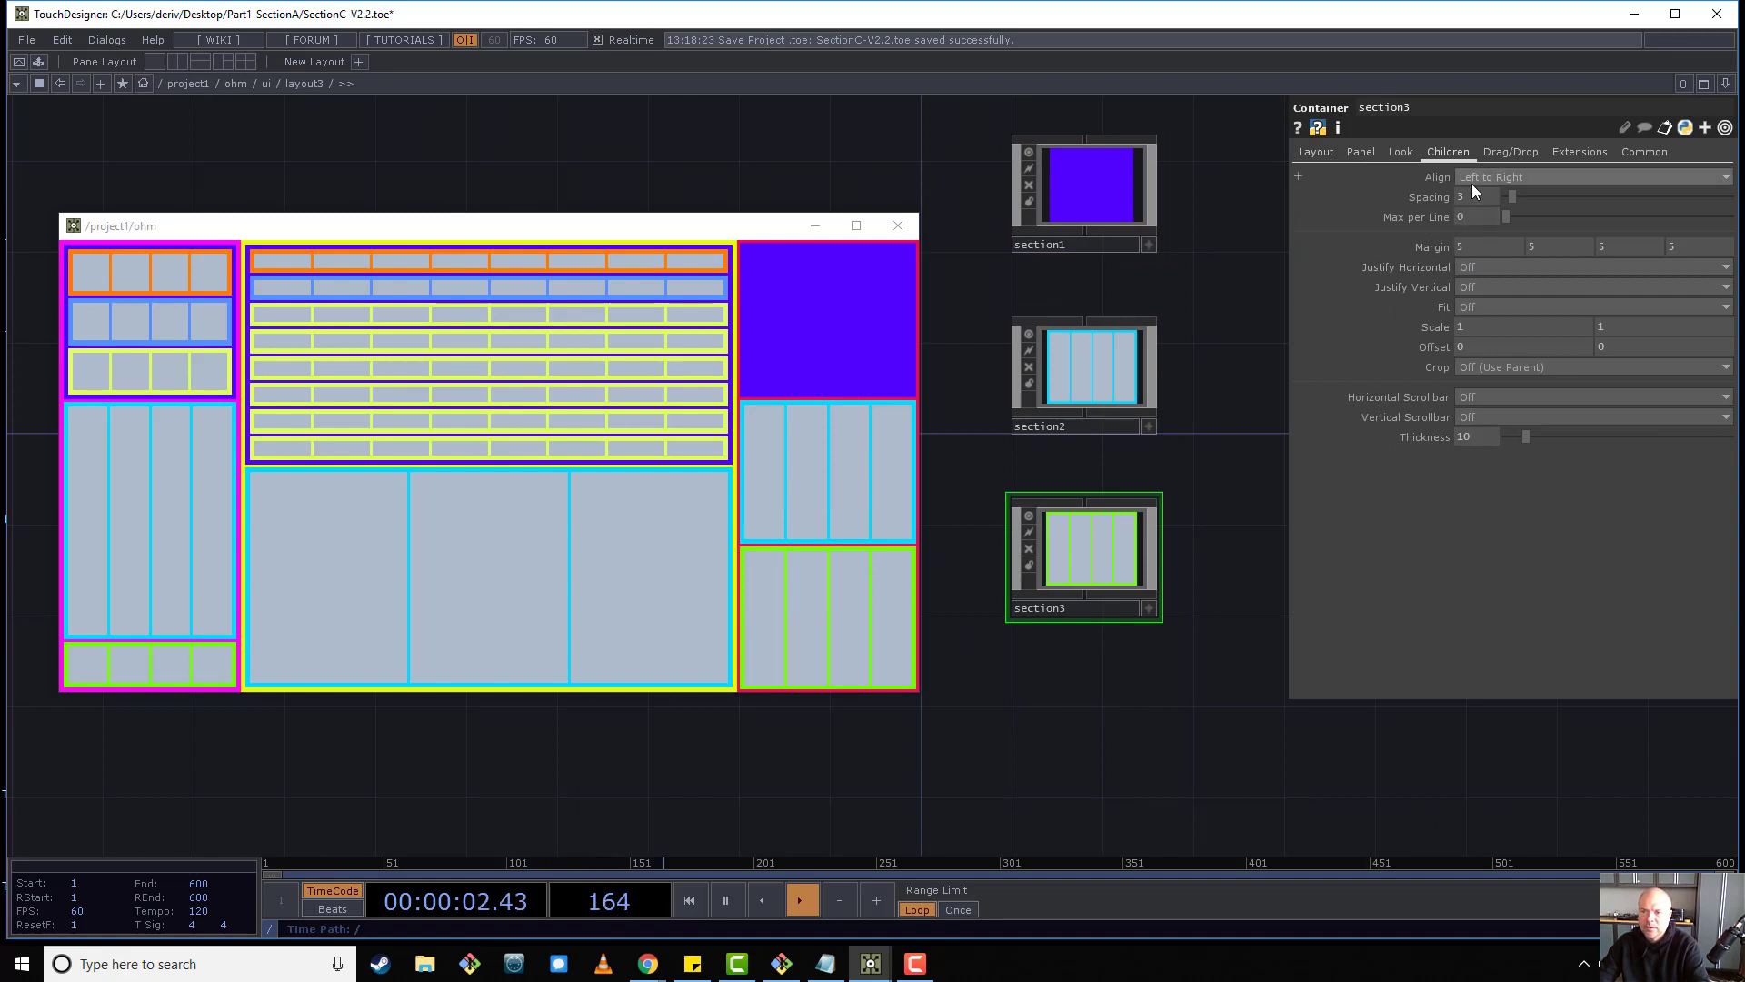
pyautogui.click(1314, 153)
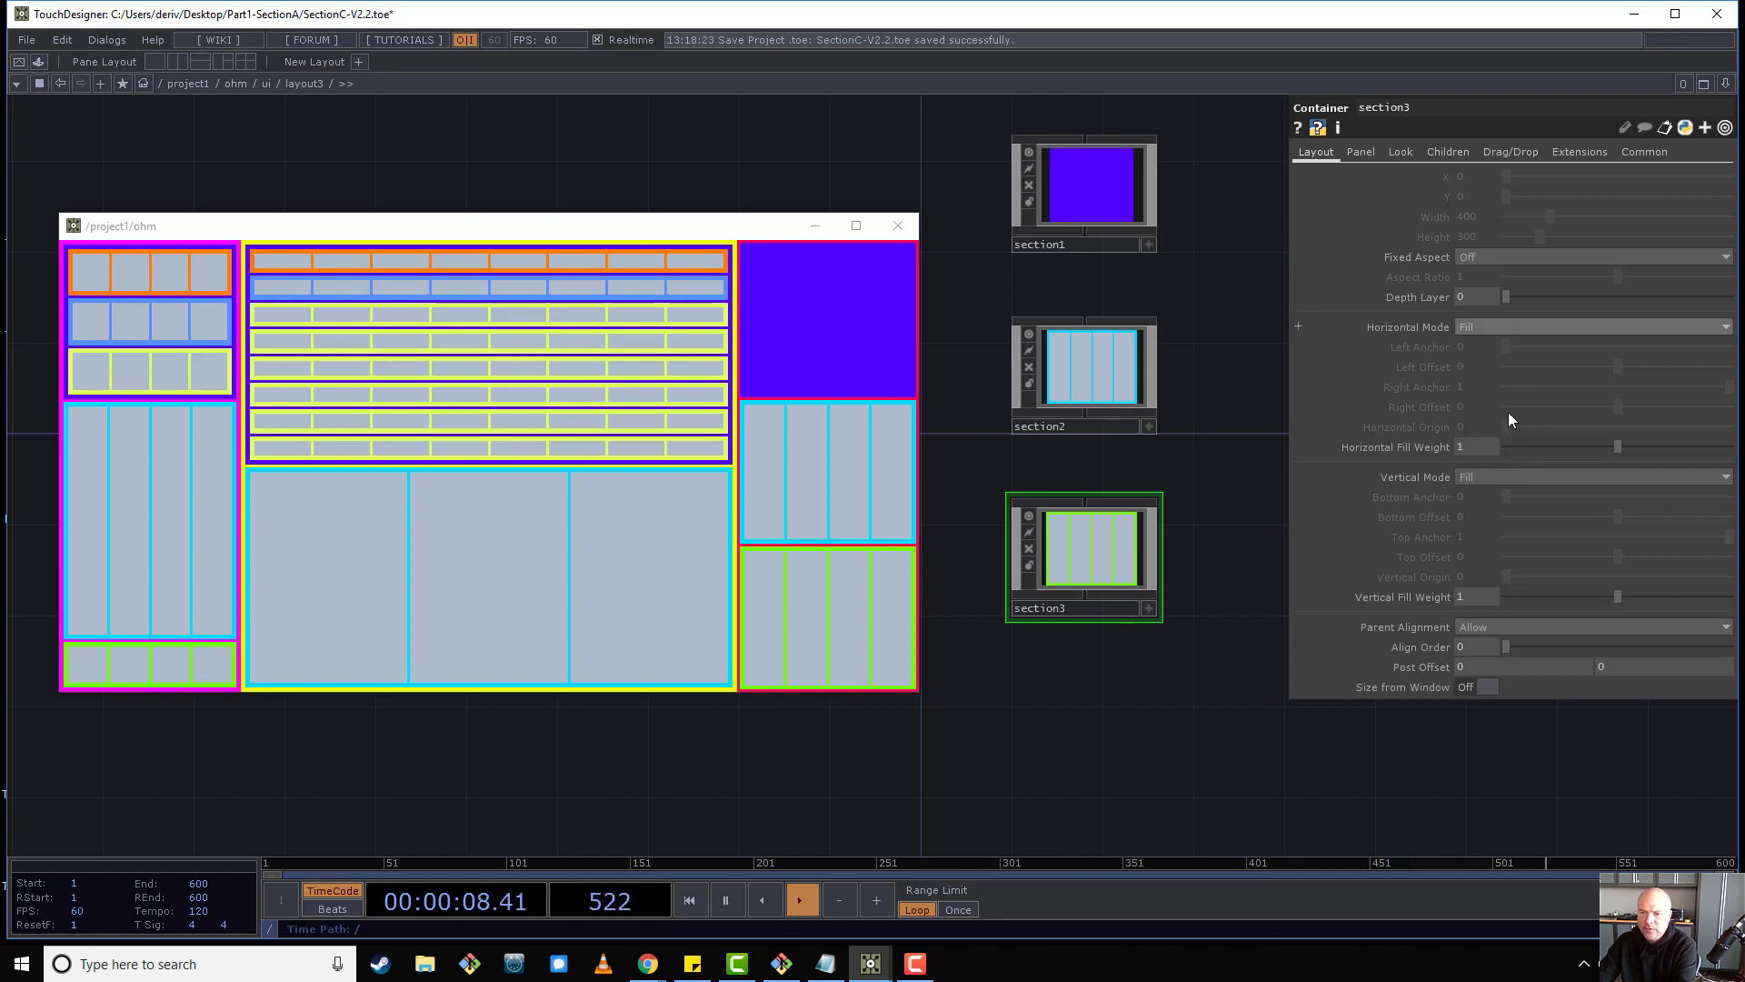
pyautogui.click(1502, 478)
pyautogui.click(1503, 500)
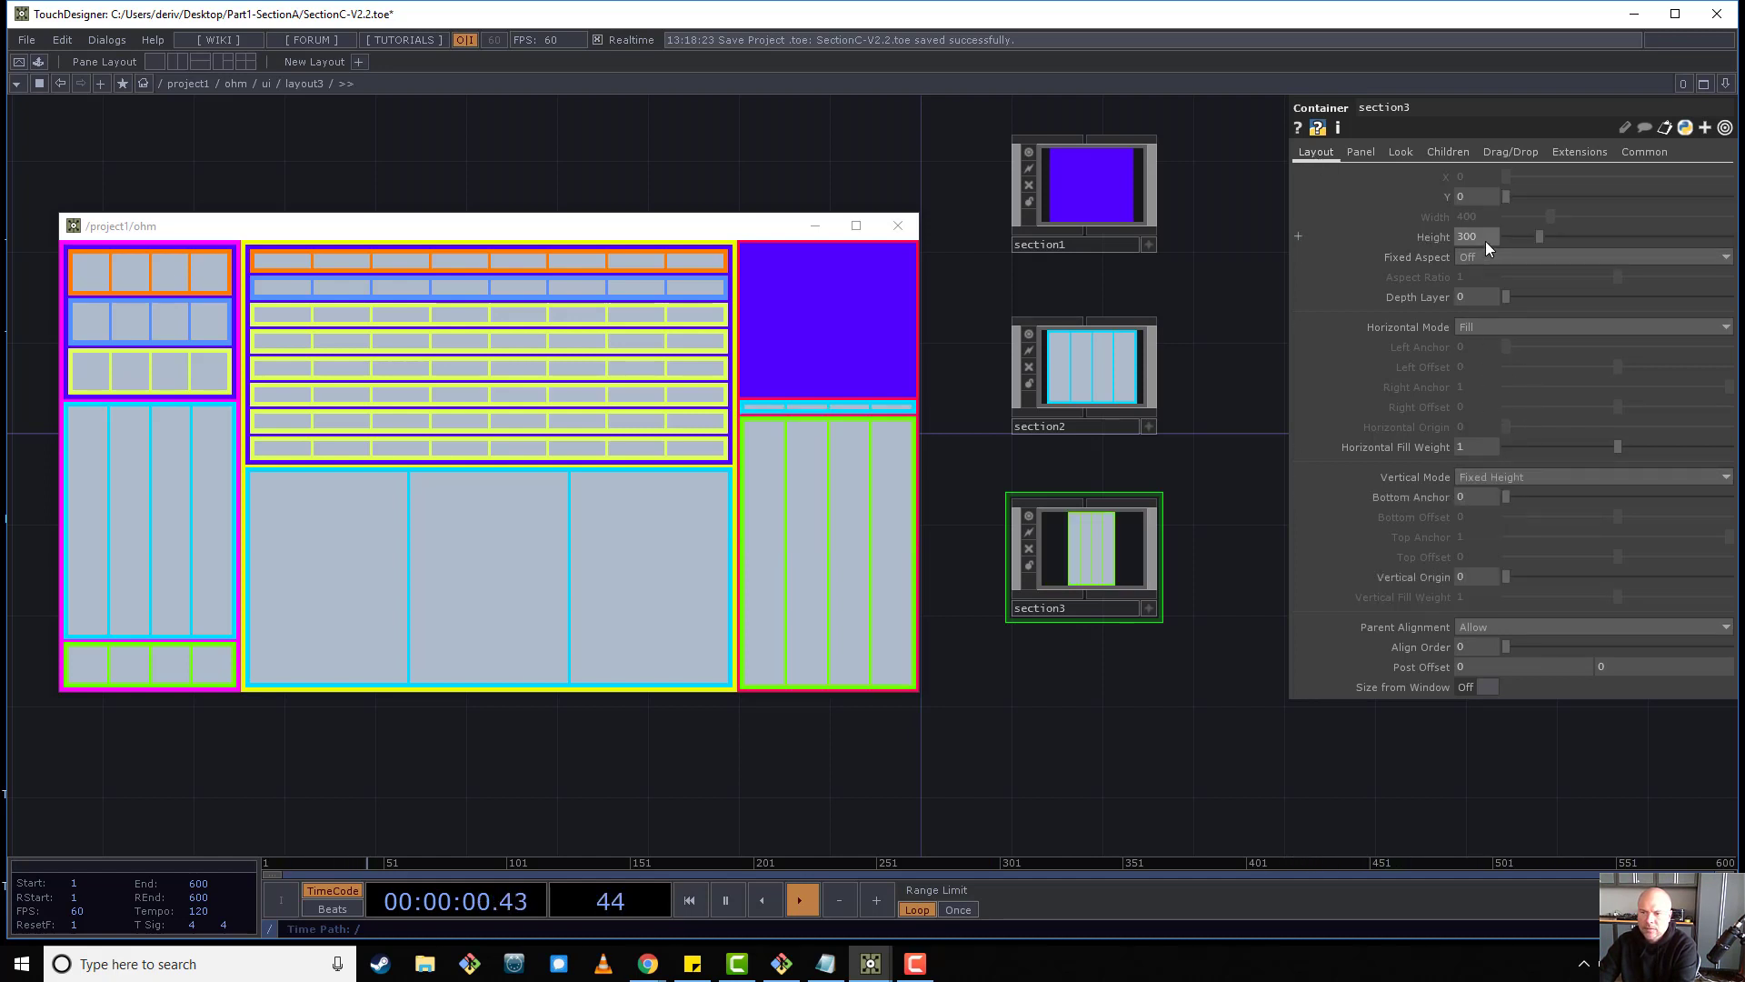
pyautogui.press('Return')
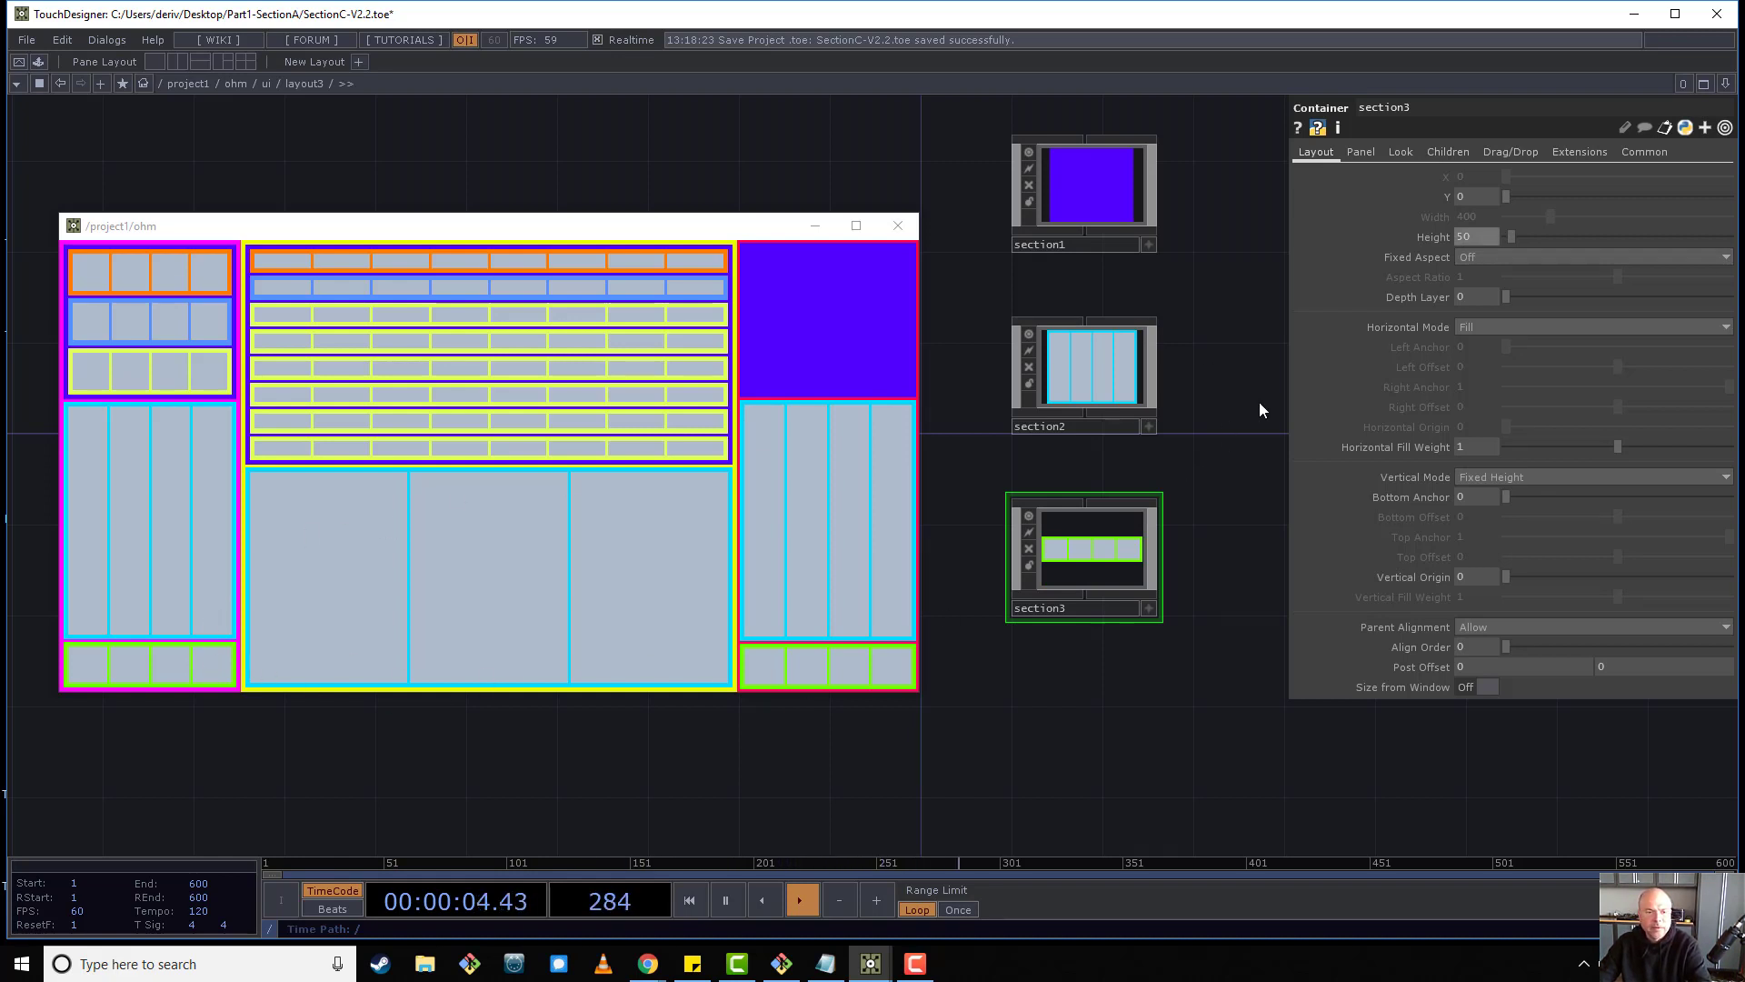
# Hide section3's parameters, go back up to the layouts level and select layout2.
pyautogui.press('p')
pyautogui.press('u')
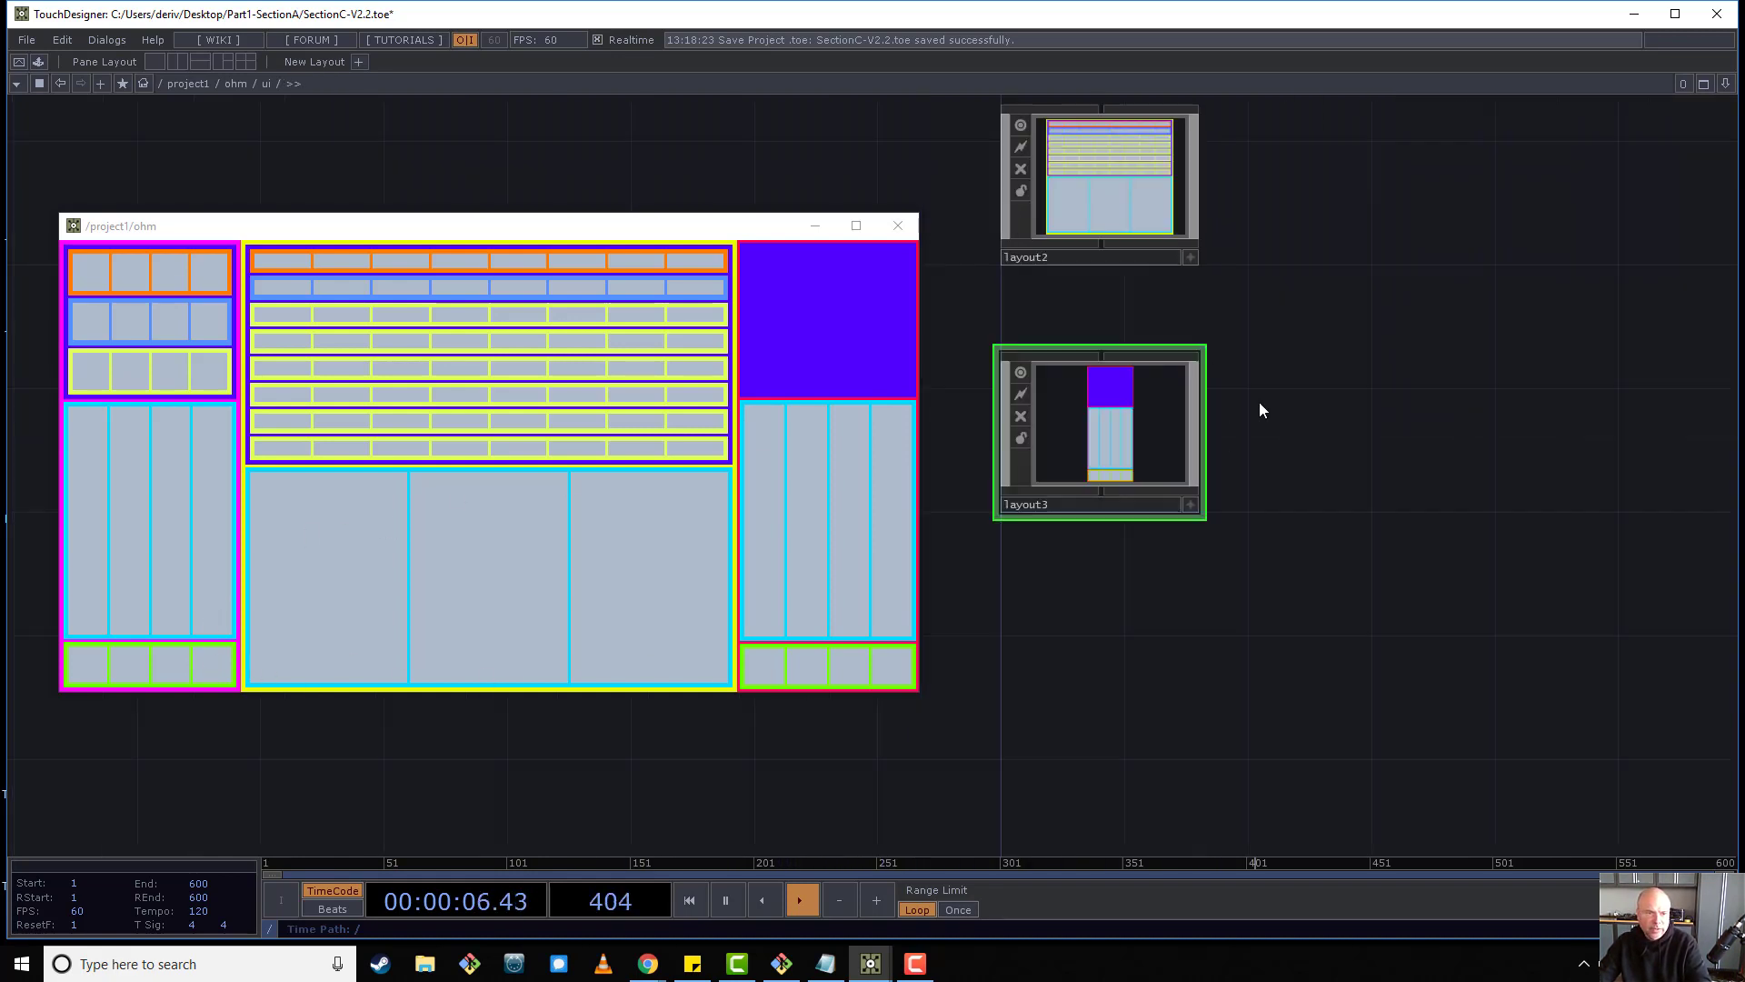
pyautogui.moveTo(1217, 511); pyautogui.dragTo(1453, 581)
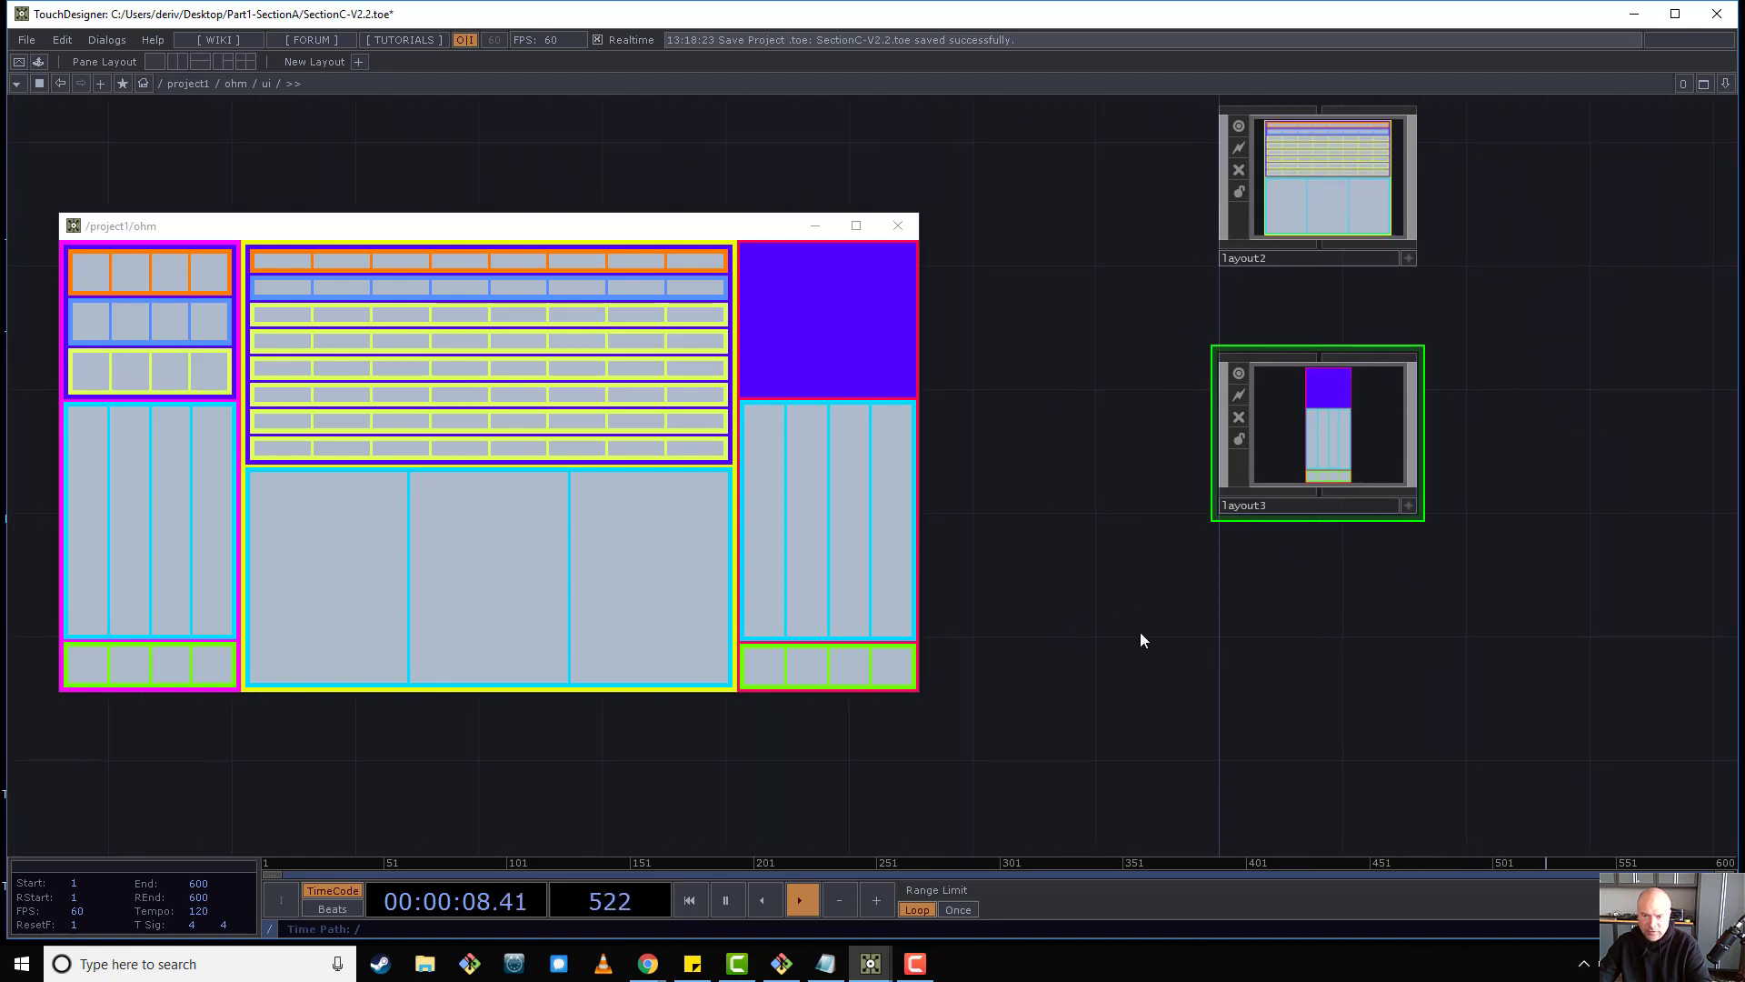
pyautogui.scroll(-3, 1136, 585)
pyautogui.scroll(3, 1202, 432)
pyautogui.click(1202, 431)
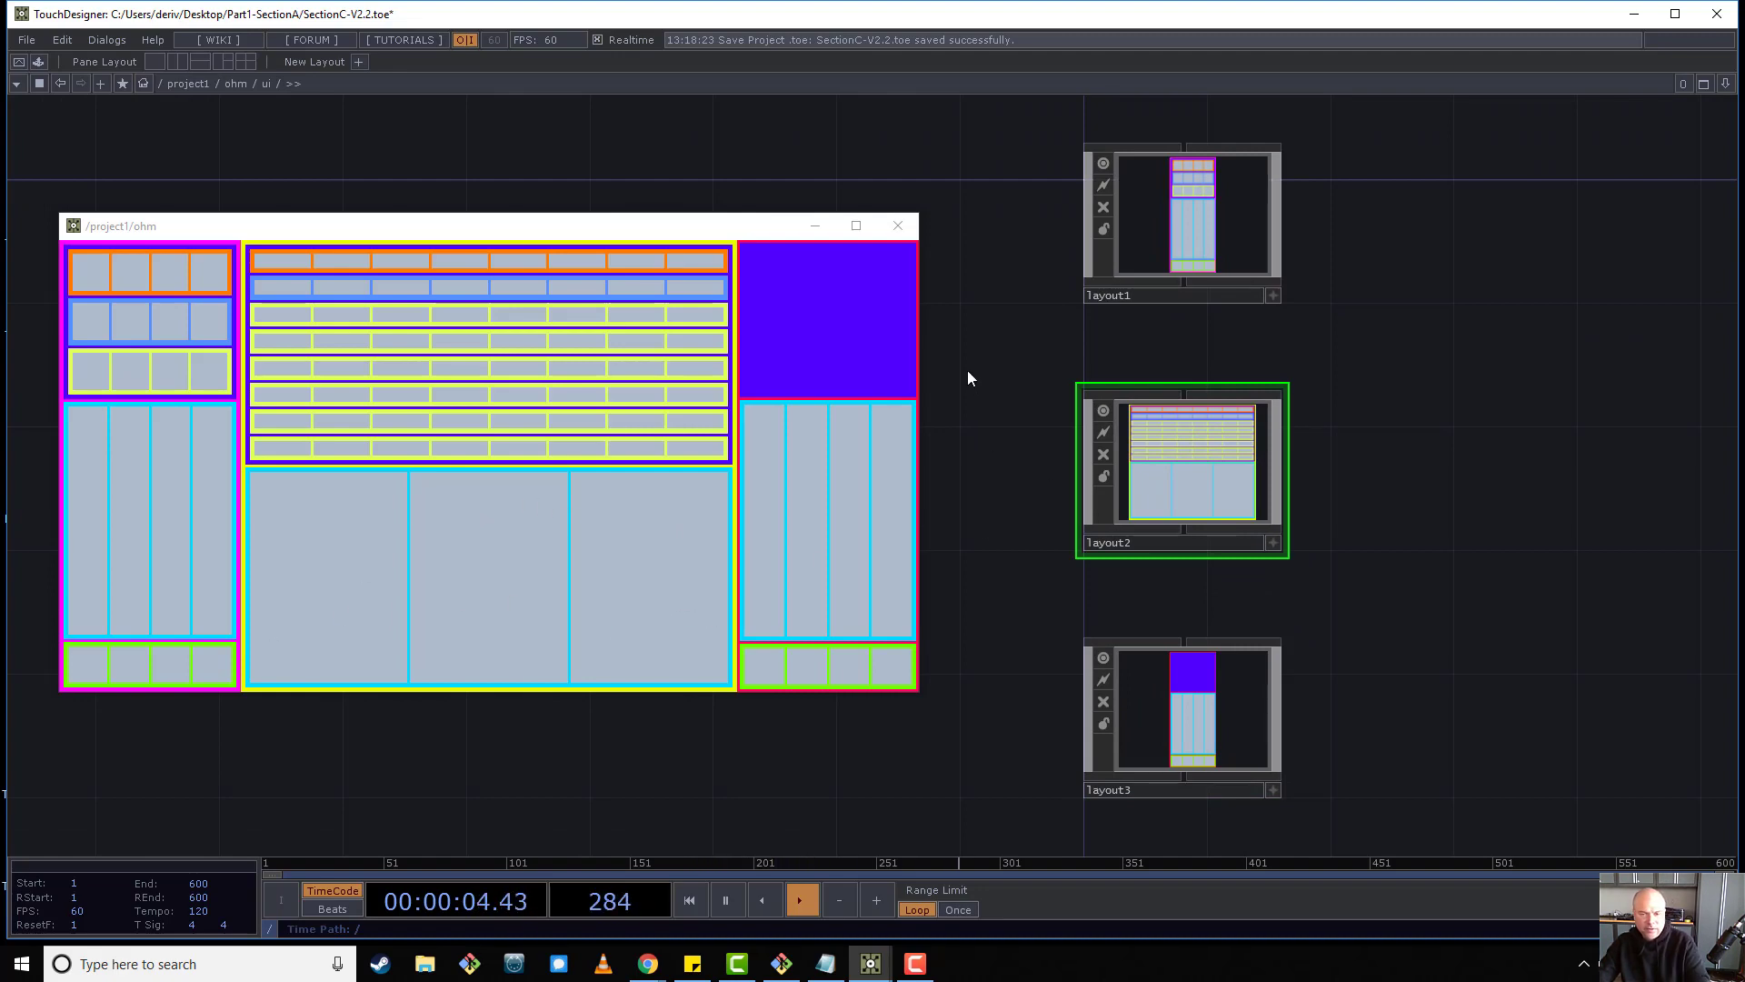
# Glance at the OHM reference video, then zoom into layout2 to reveal section1 and section2.
pyautogui.moveTo(967, 378); pyautogui.dragTo(1123, 444)
pyautogui.scroll(-5, 1143, 346)
pyautogui.scroll(8, 1366, 489)
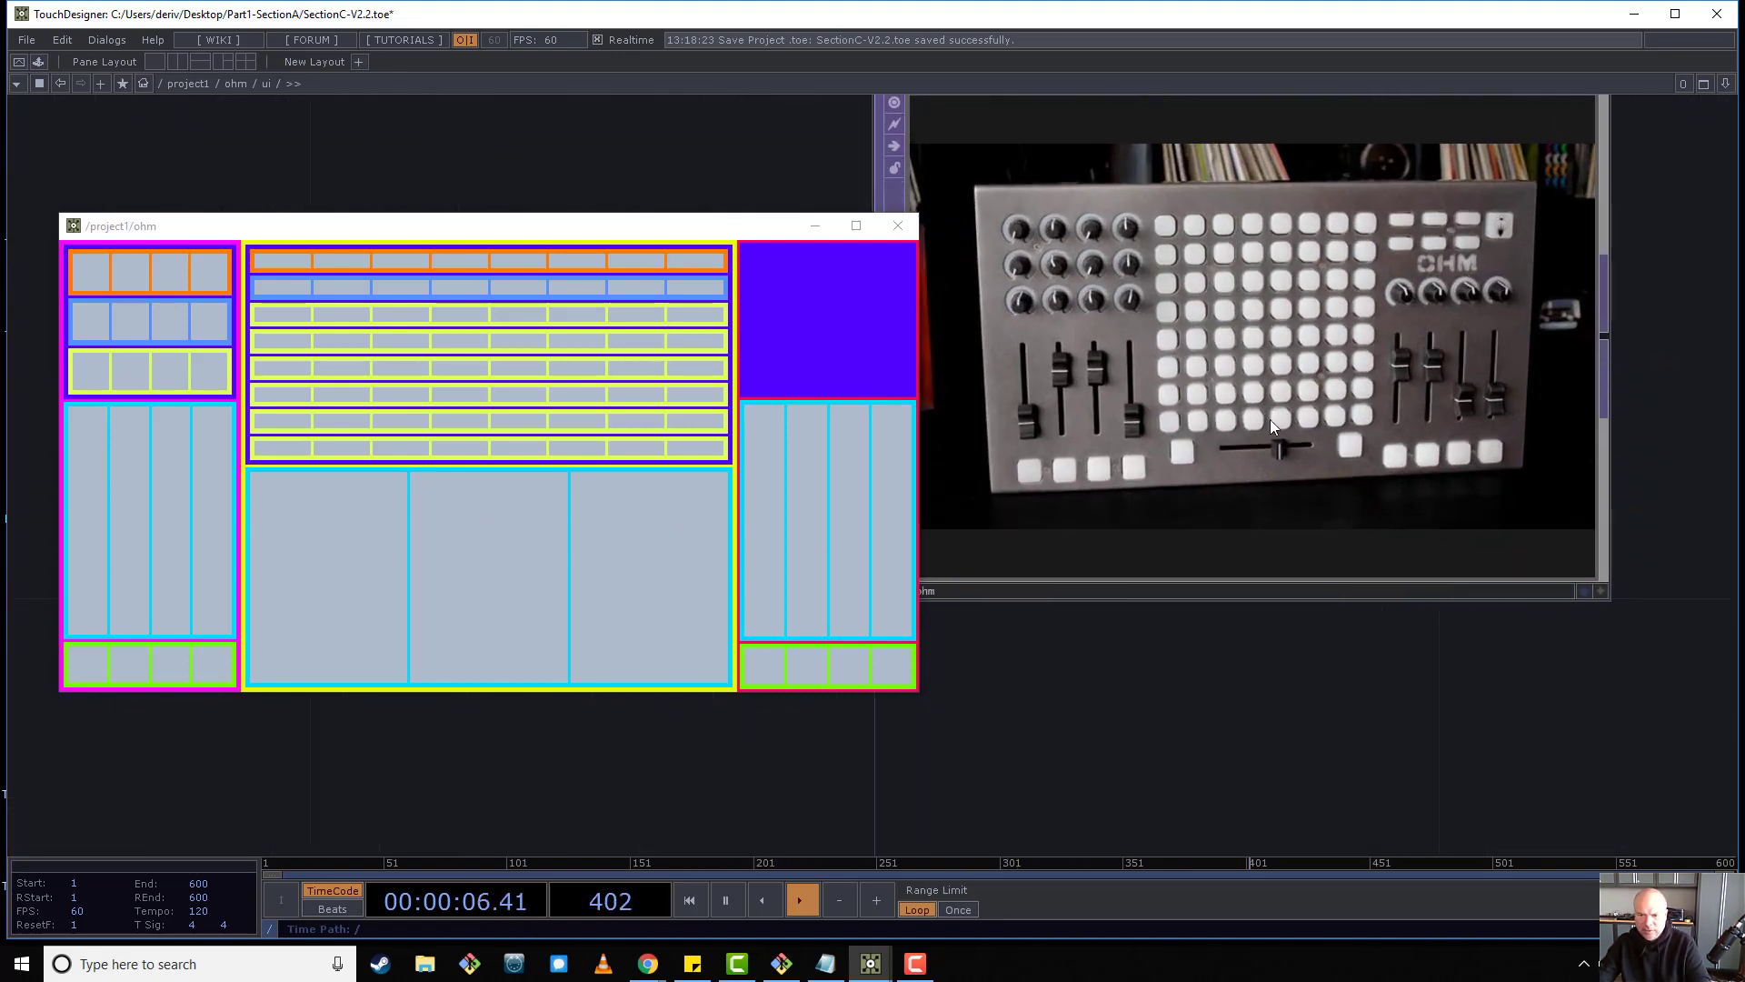
pyautogui.scroll(-5, 1366, 440)
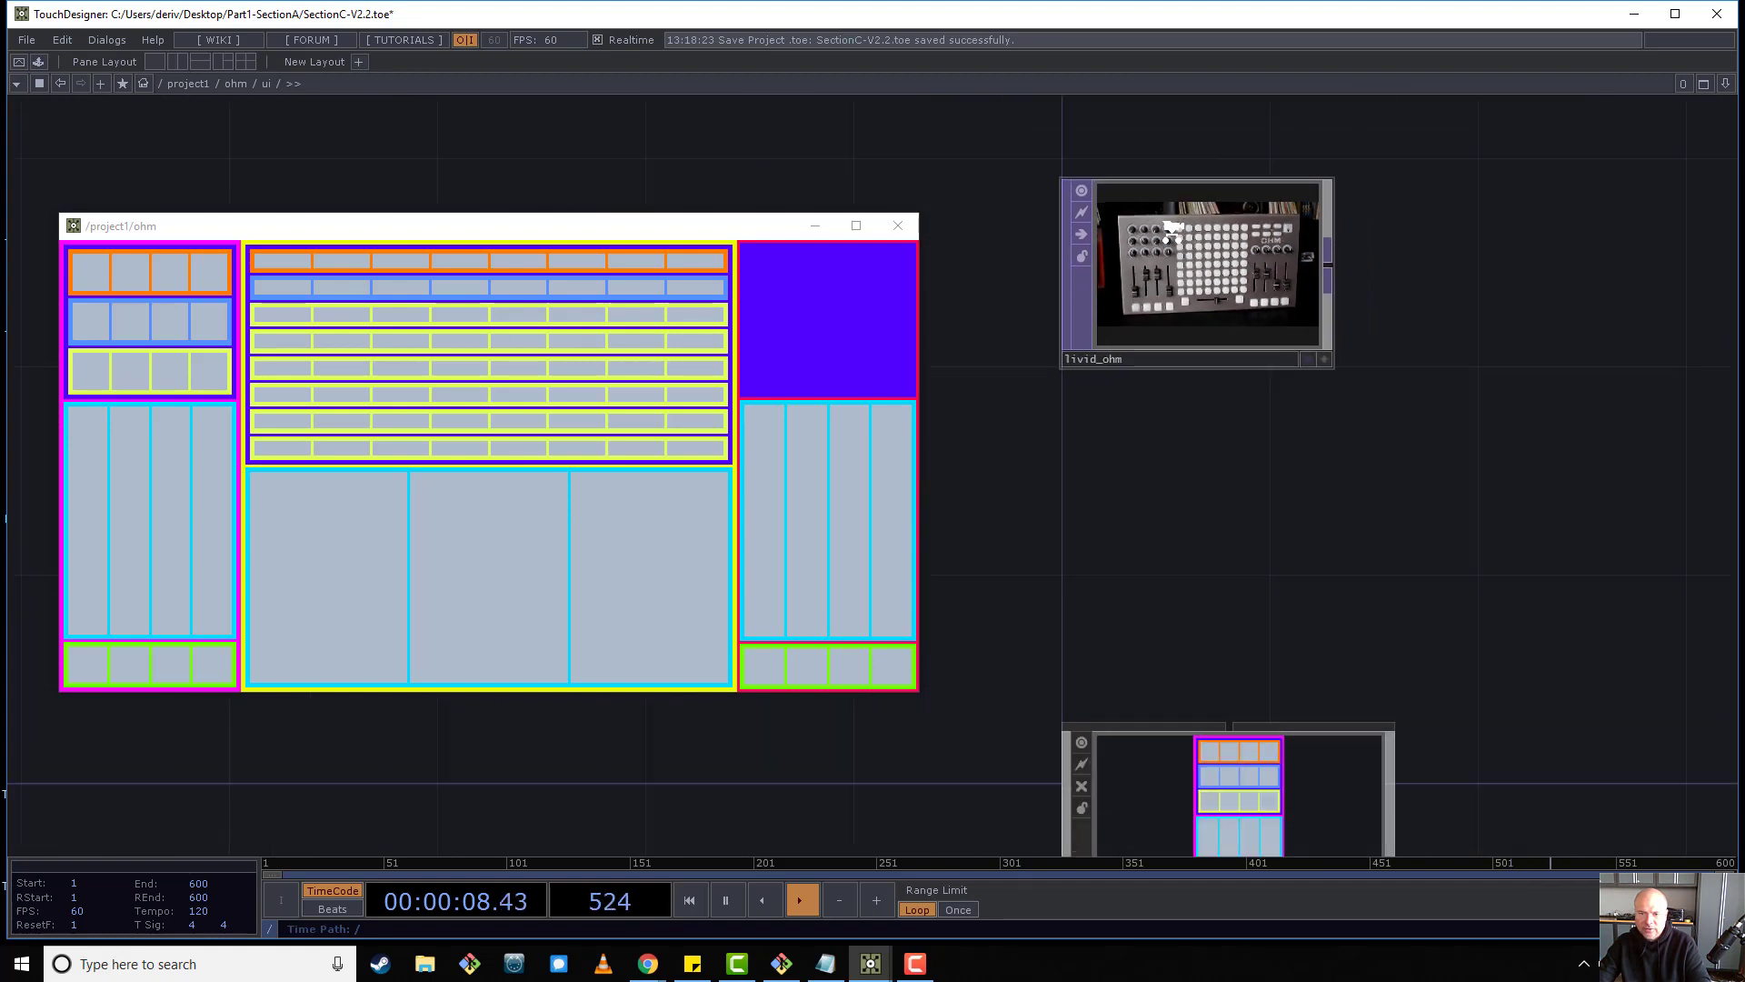
pyautogui.scroll(4, 1346, 382)
pyautogui.scroll(-5, 1329, 337)
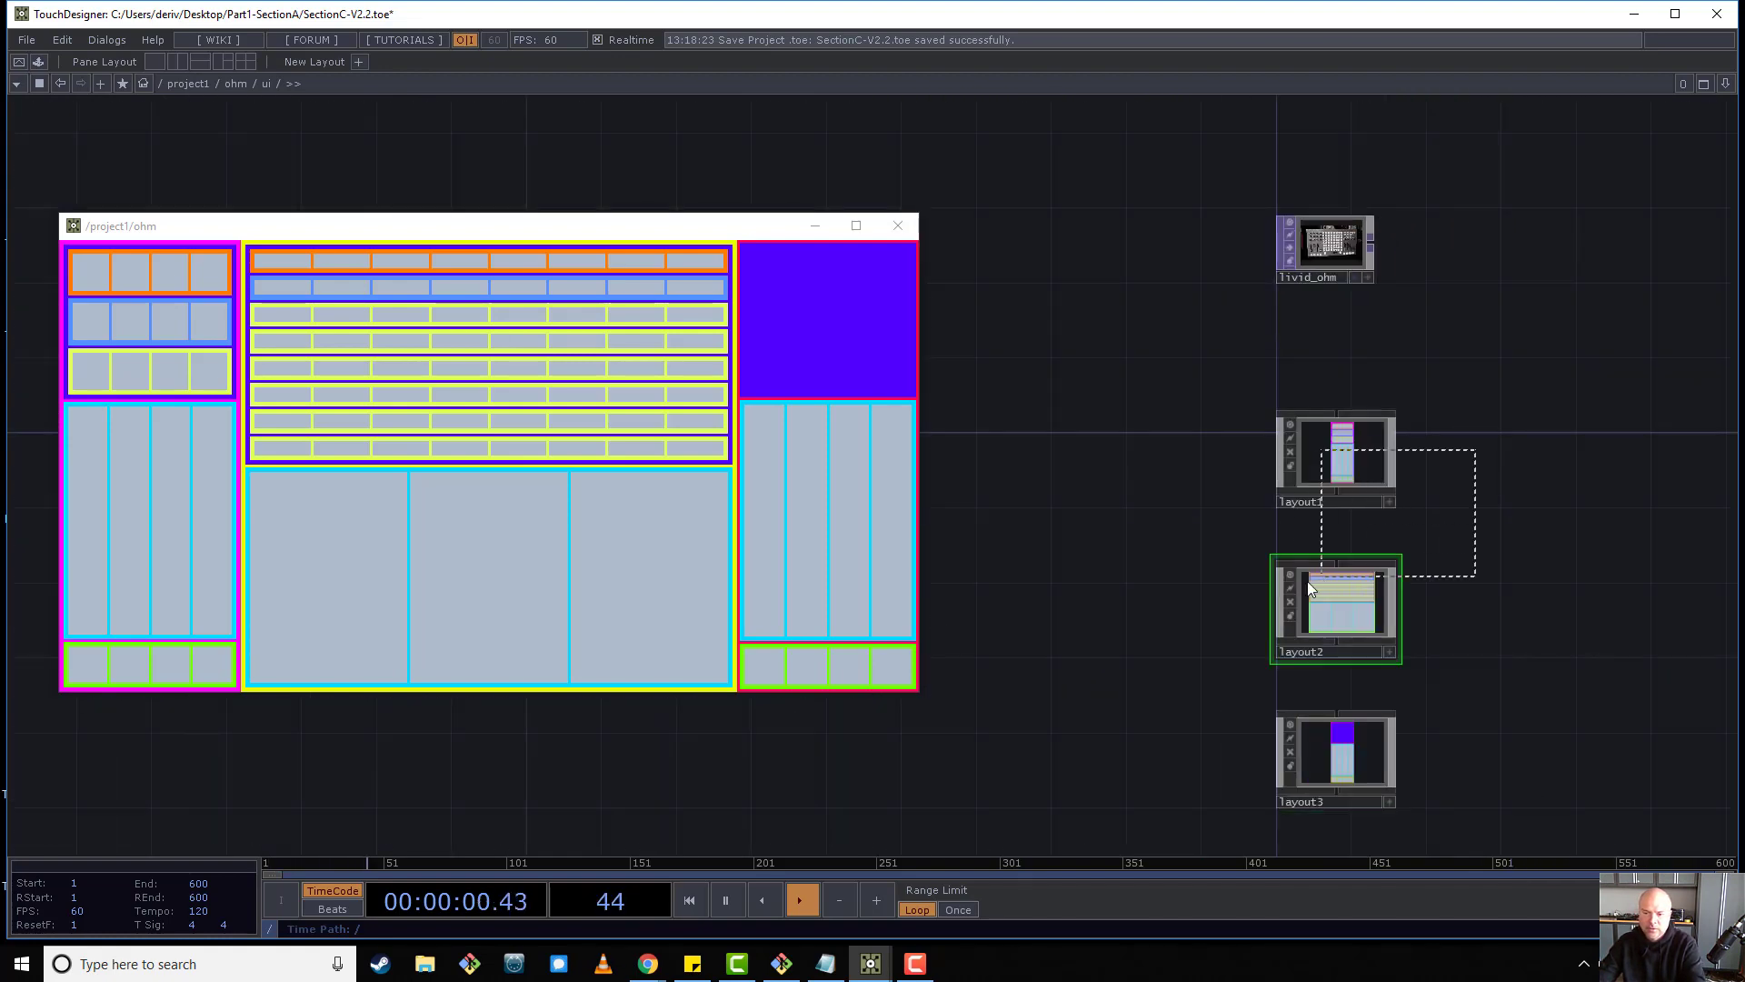
pyautogui.moveTo(1476, 613); pyautogui.dragTo(1422, 390)
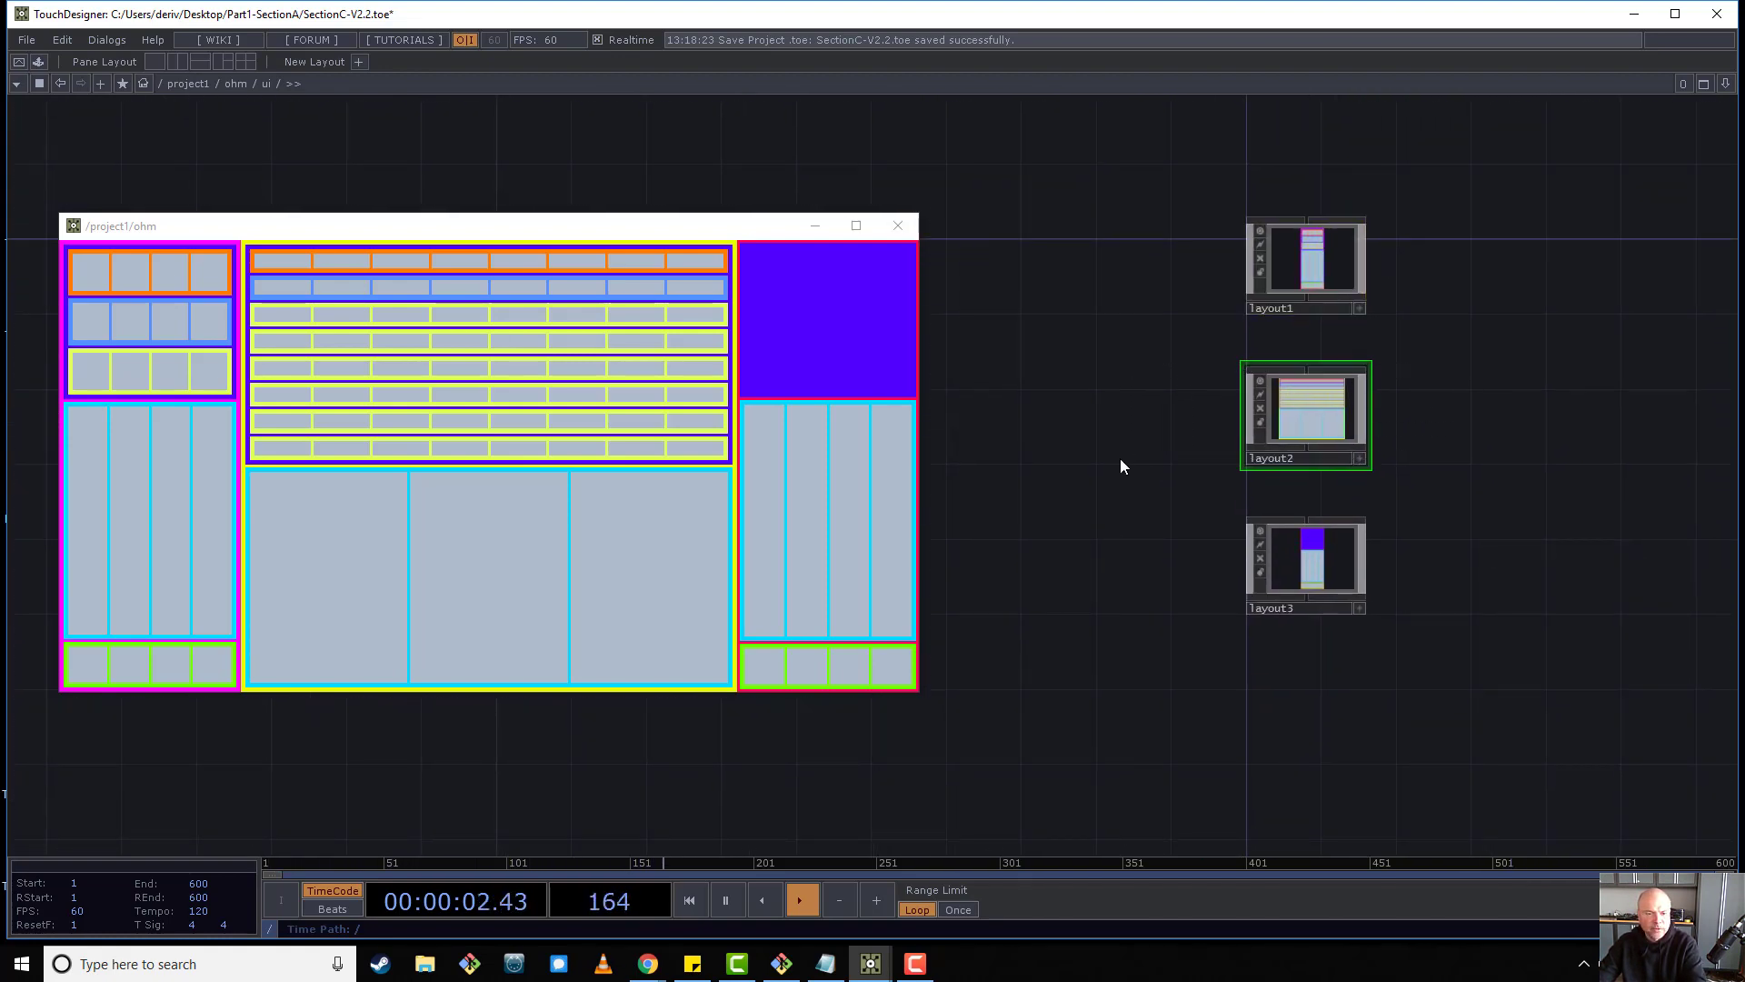
pyautogui.scroll(3, 1350, 418)
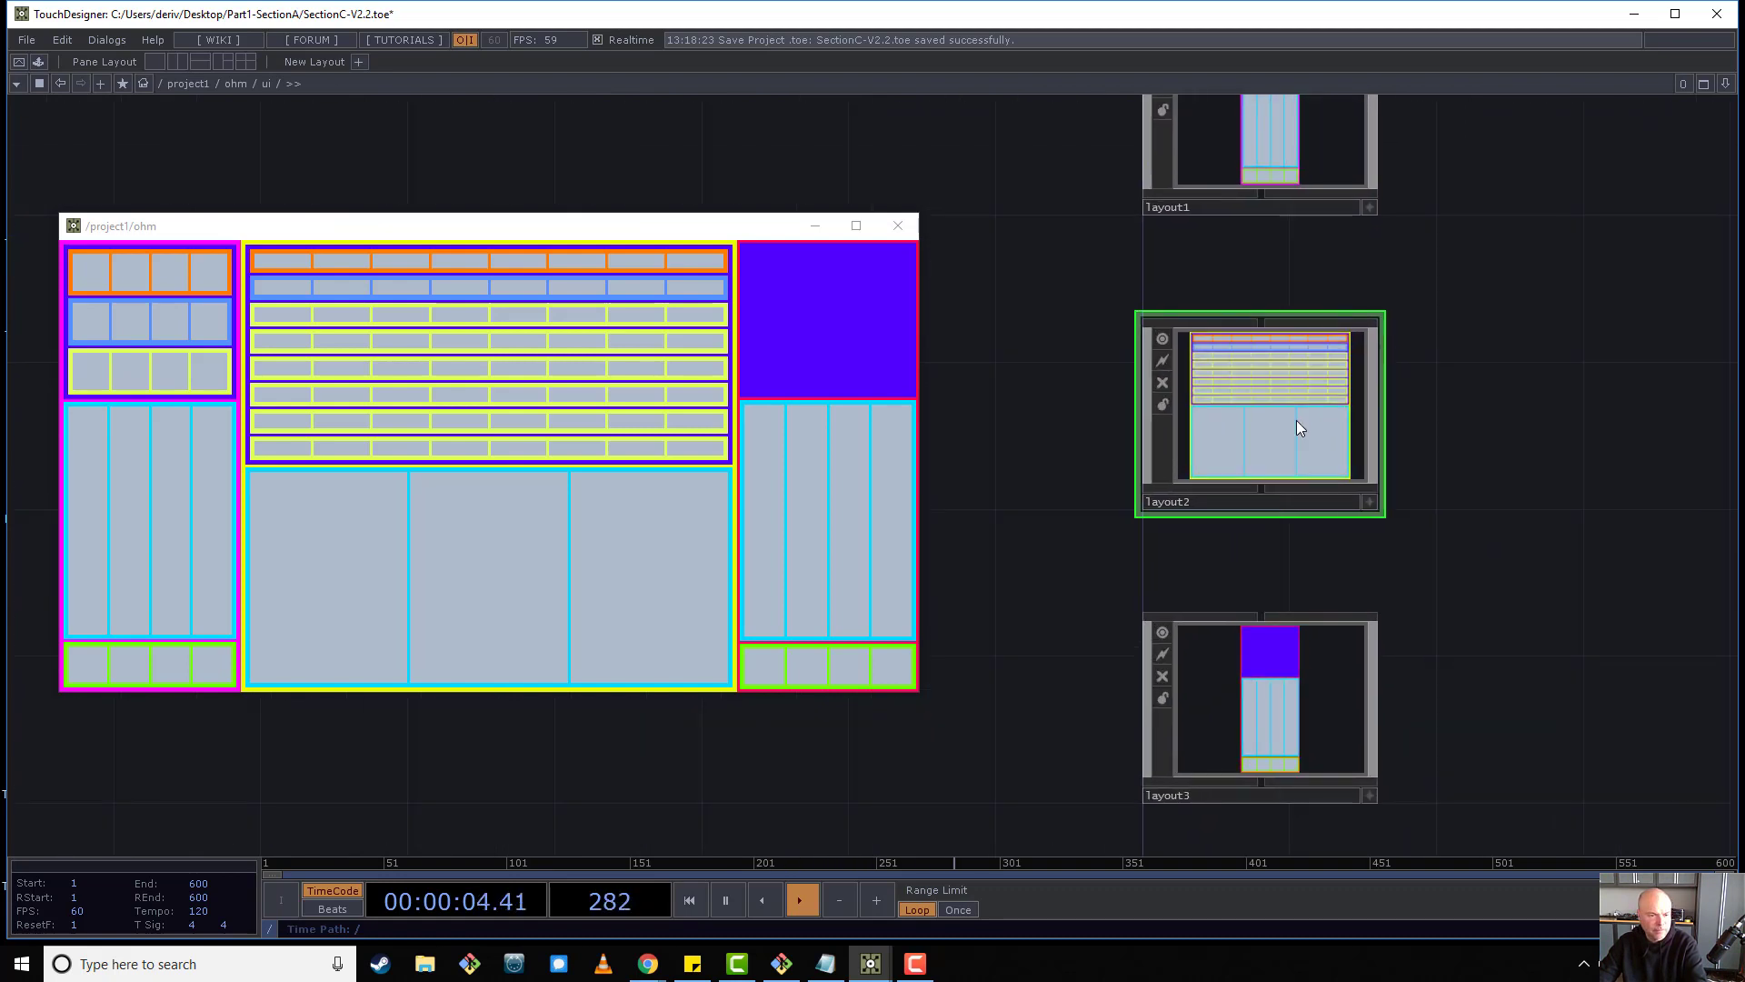
pyautogui.scroll(2, 1298, 427)
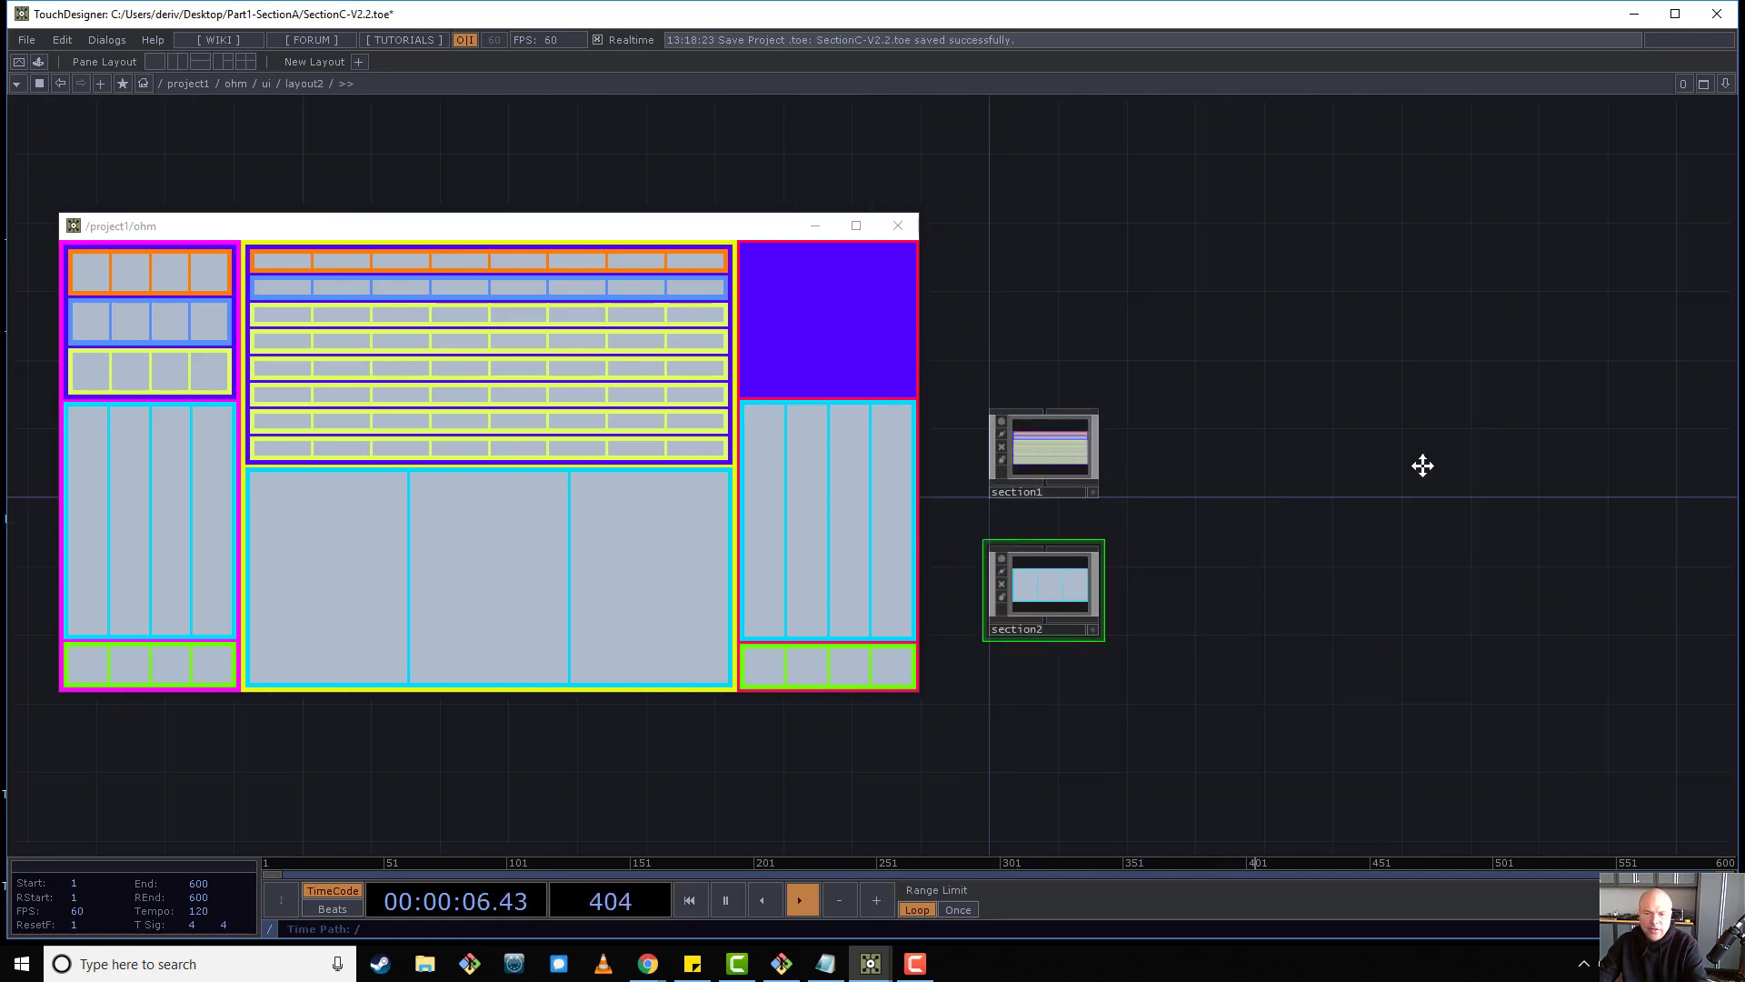
# Set layout2's section2 Vertical Mode to Fixed Height with a height of 50.
pyautogui.press('p')
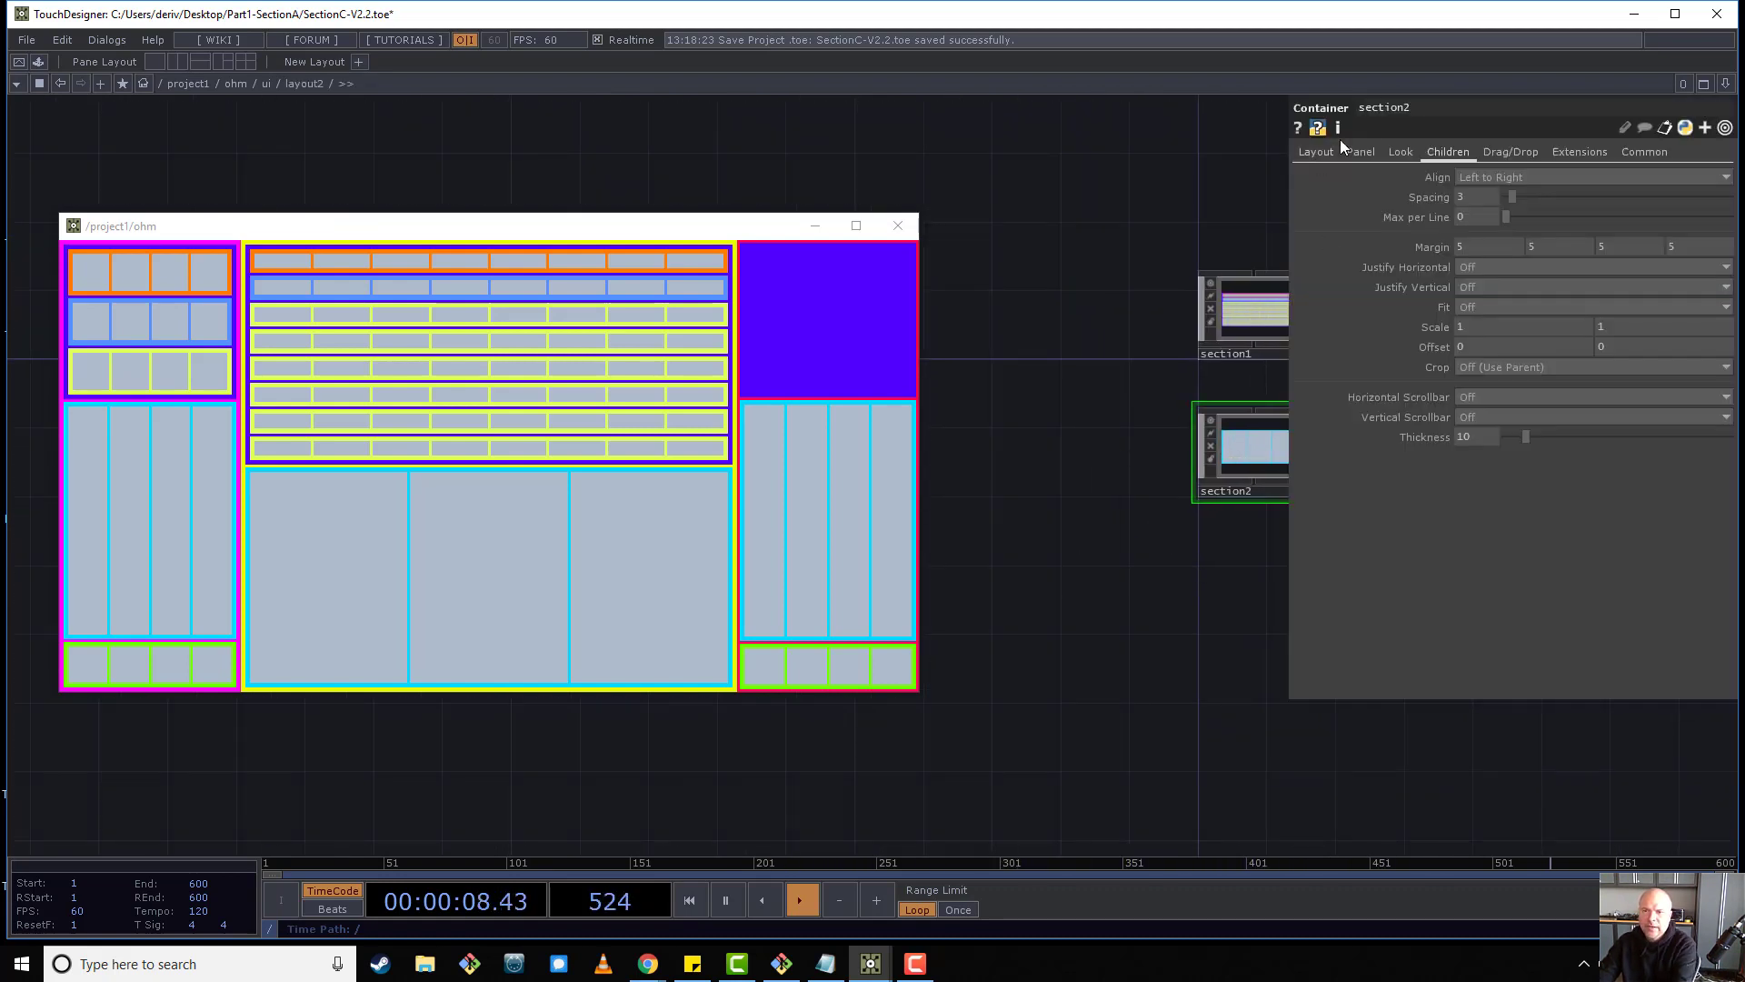
pyautogui.click(1319, 156)
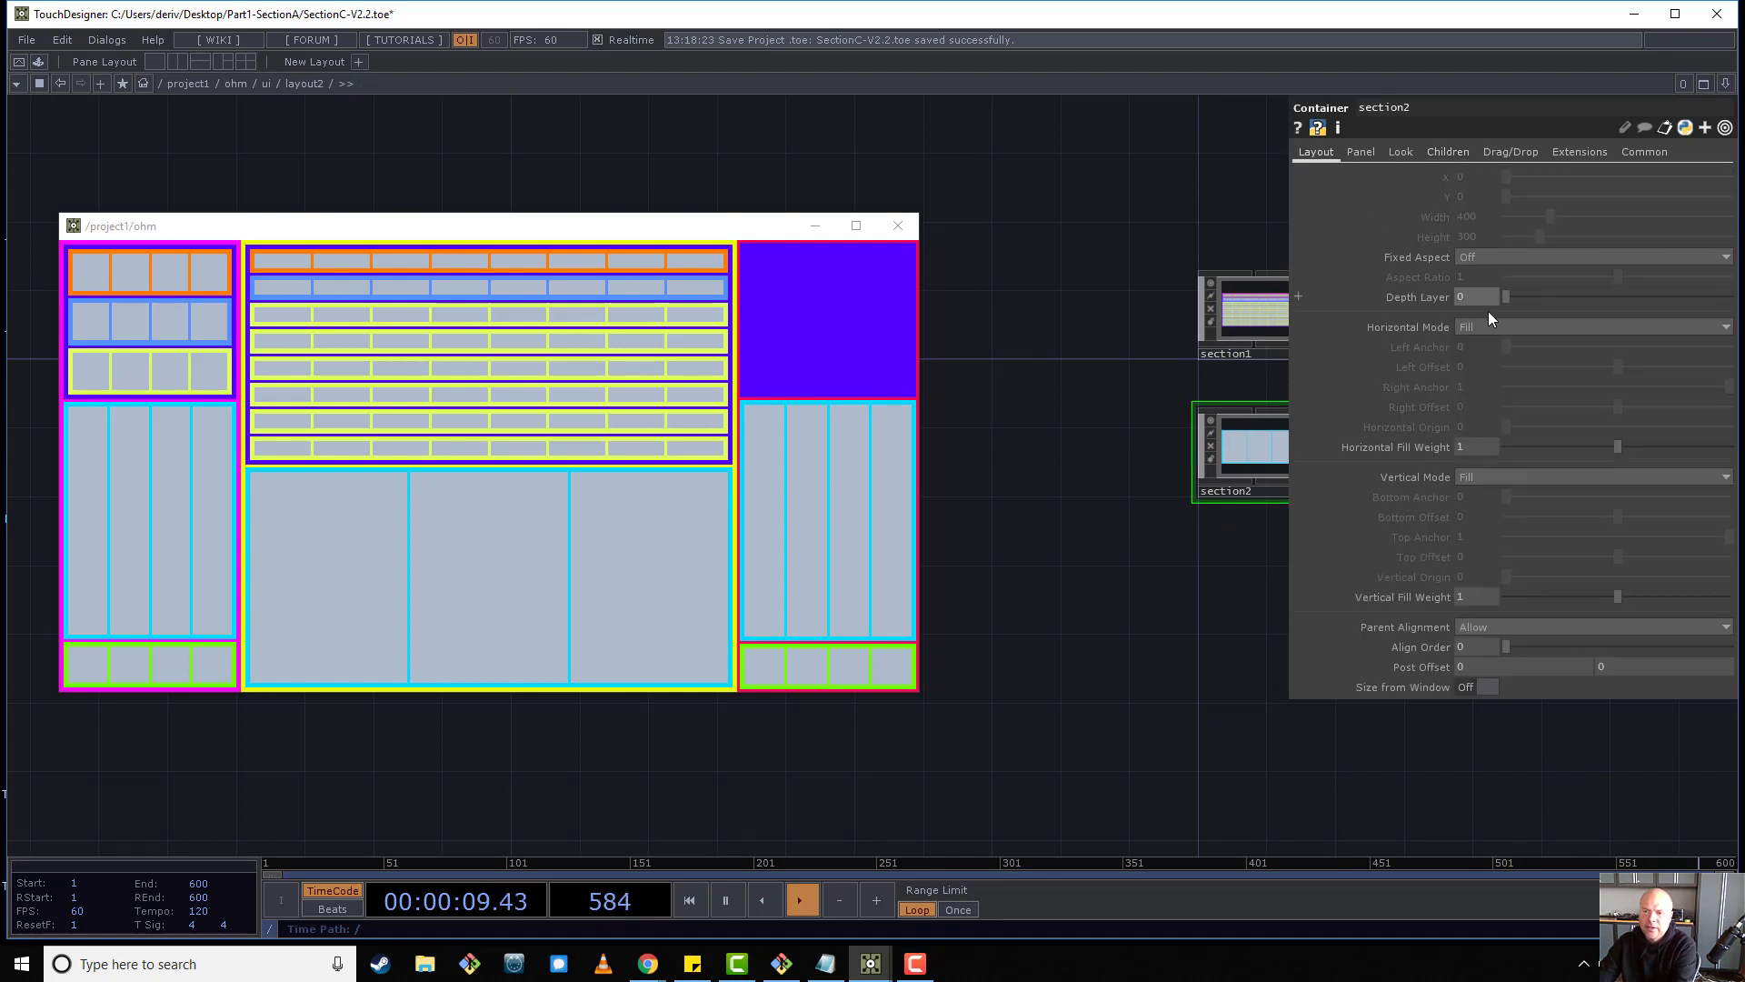
pyautogui.click(1491, 475)
pyautogui.click(1509, 495)
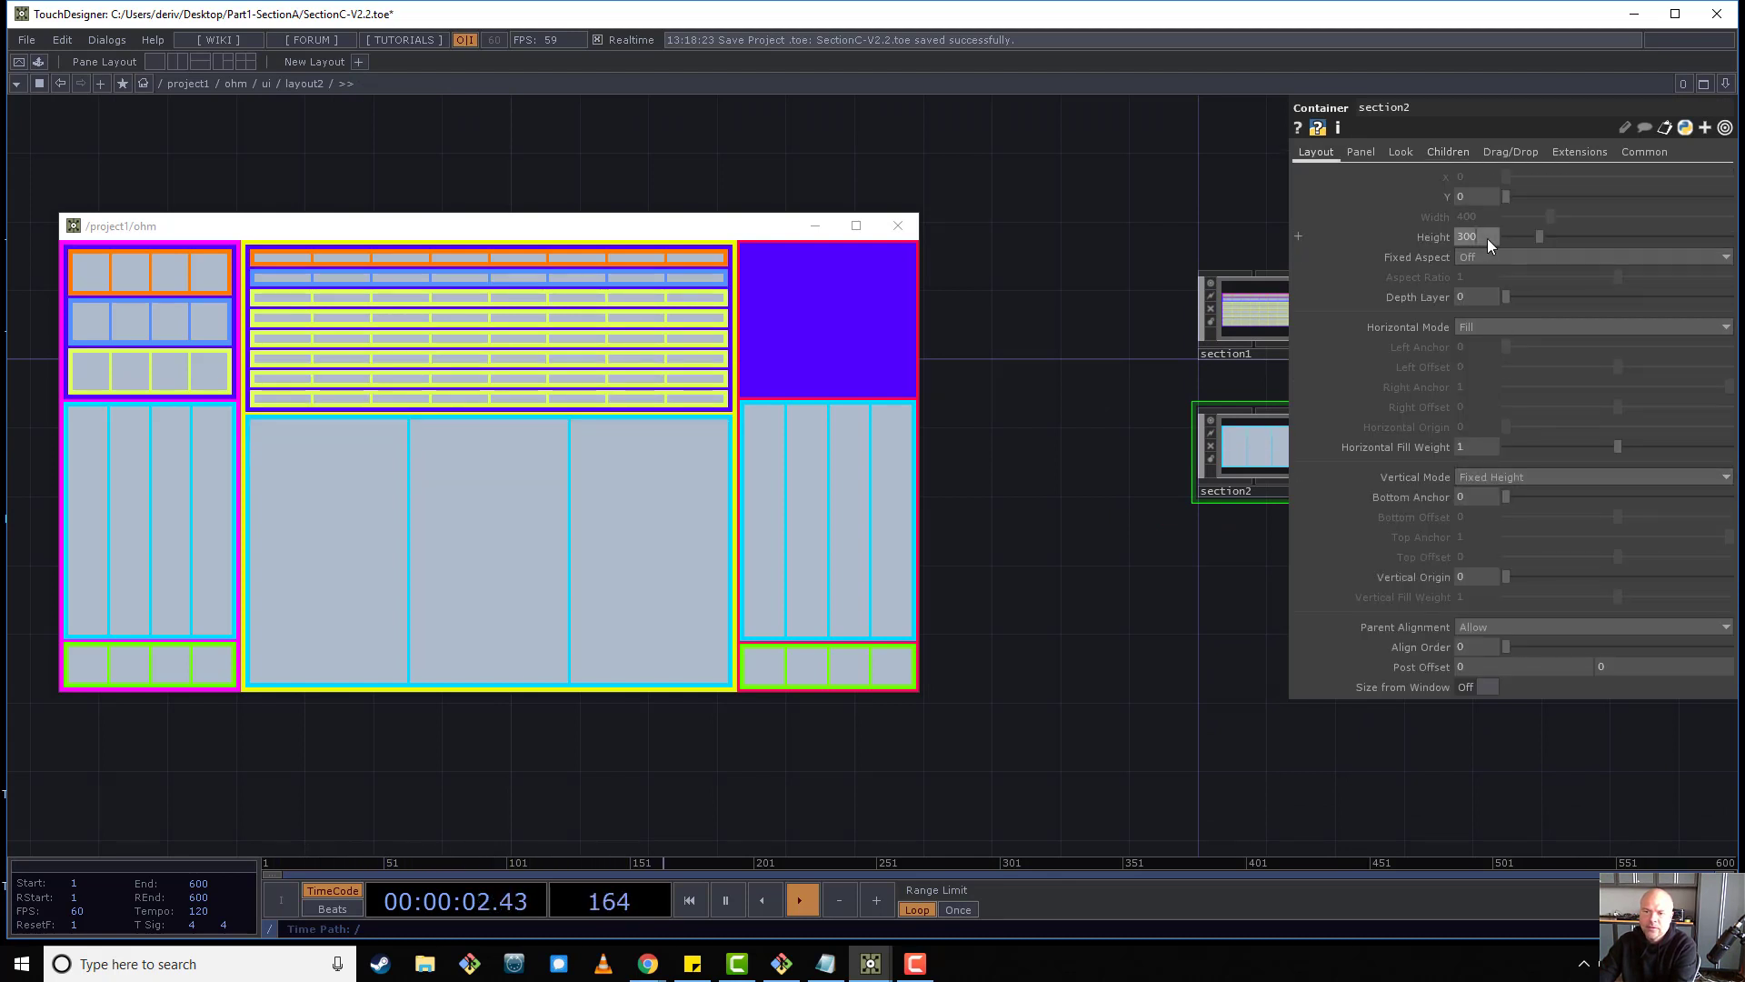
pyautogui.click(1488, 238)
pyautogui.write('50')
pyautogui.press('Return')
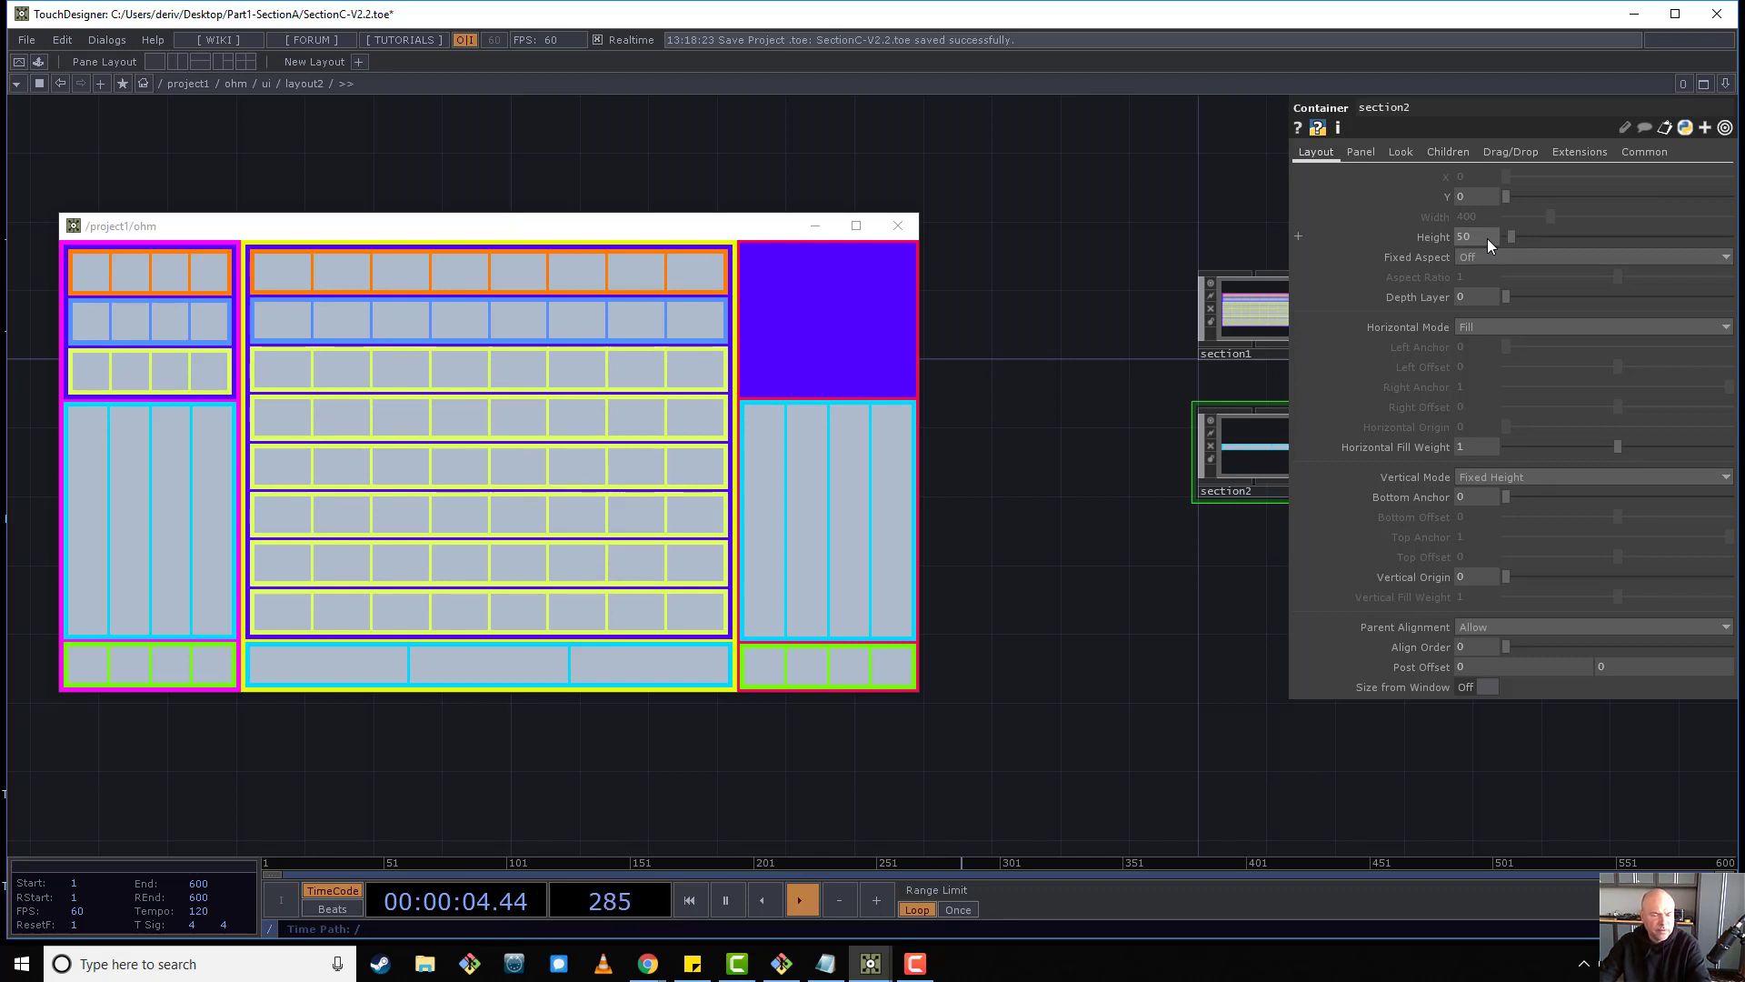
pyautogui.moveTo(1034, 650); pyautogui.dragTo(1224, 623)
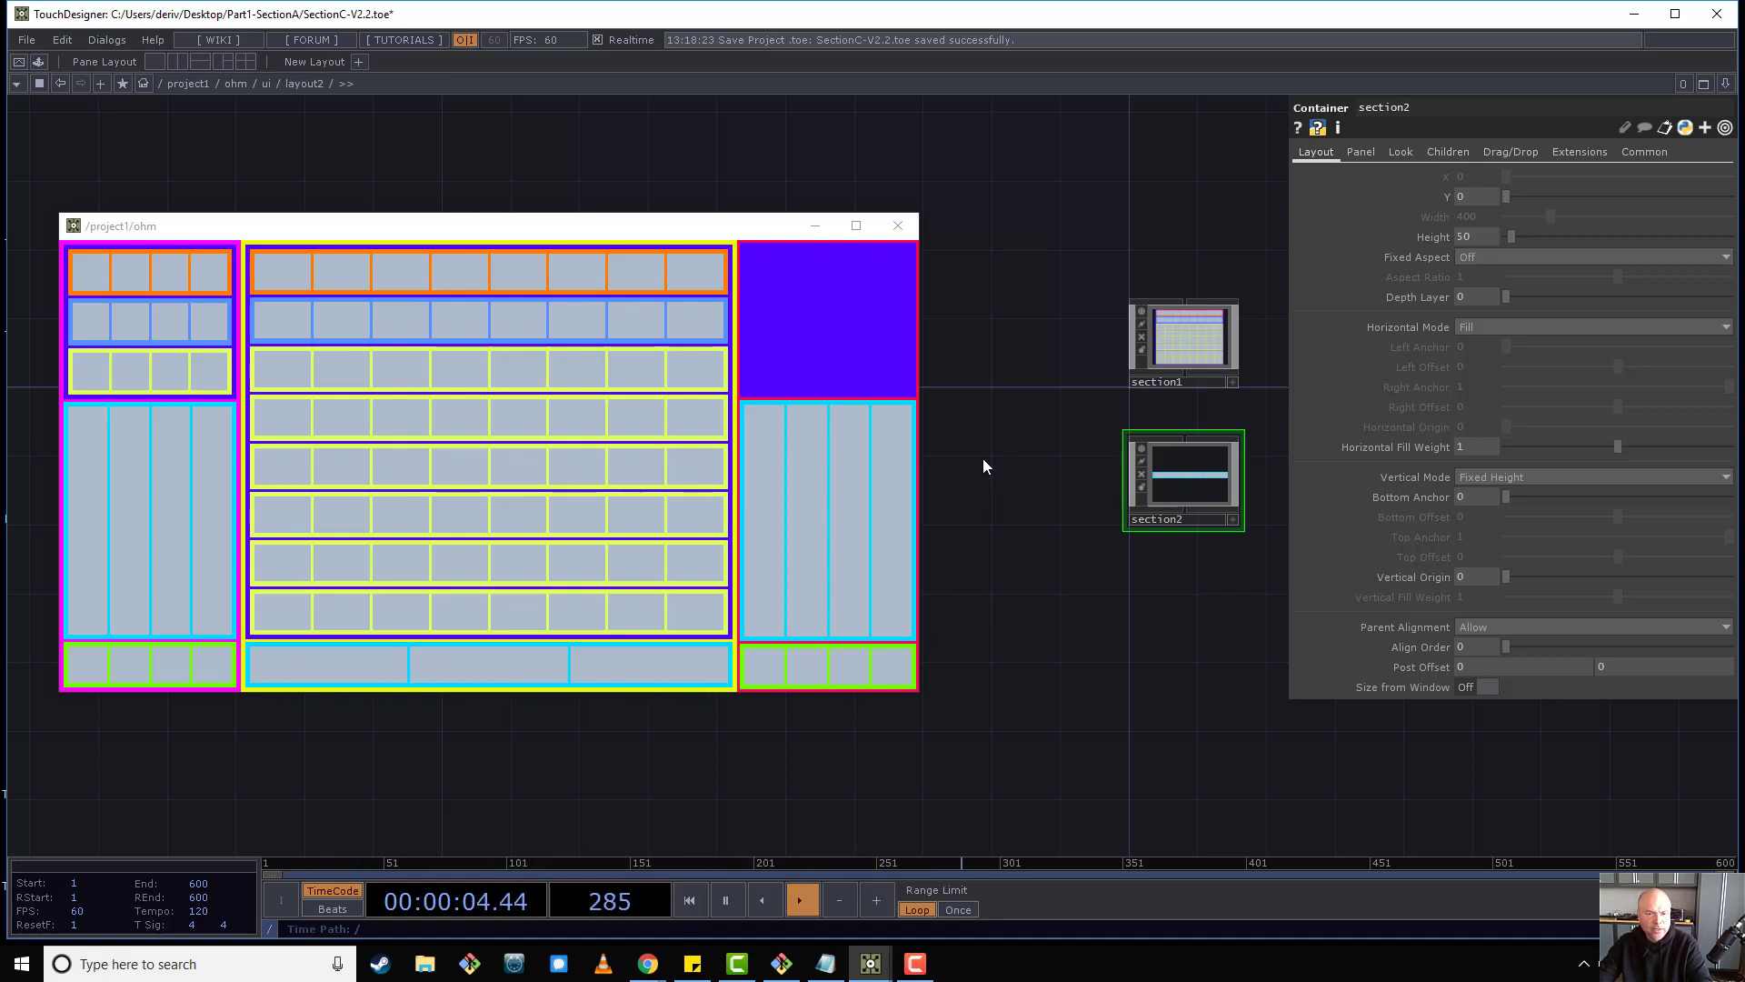
# Enter layout2's section2 and give widget1 a fixed width of 50.
pyautogui.press('u')
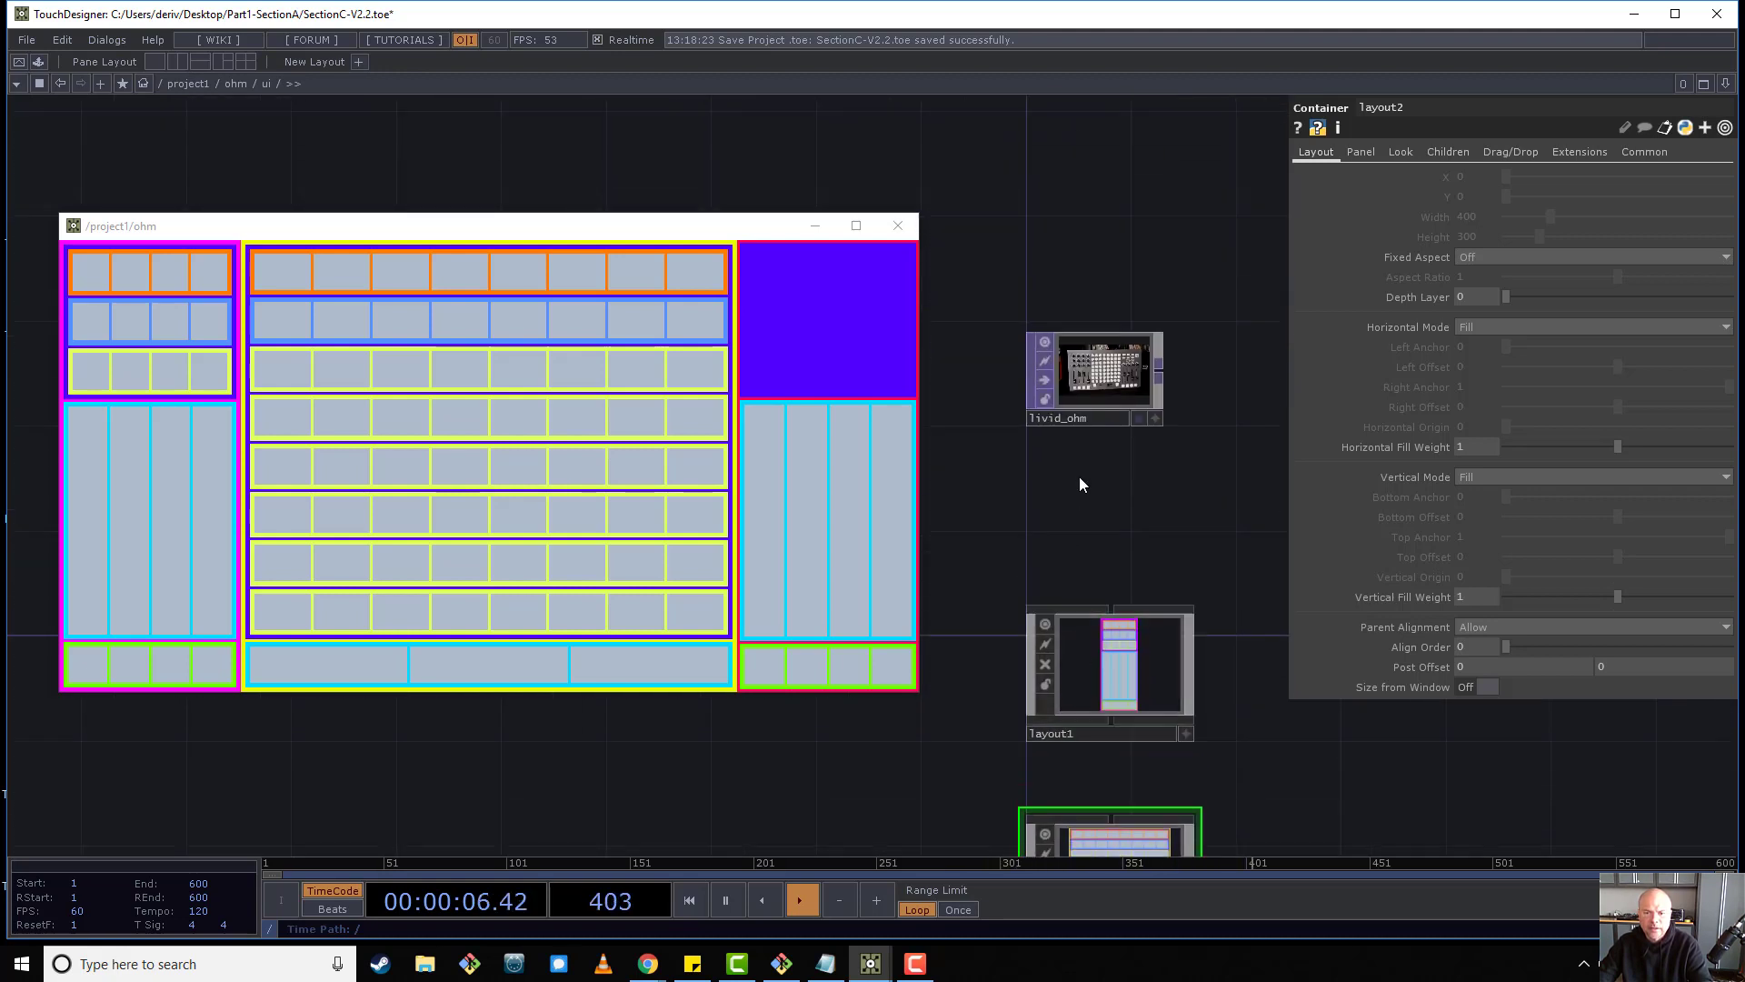
pyautogui.scroll(5, 1086, 386)
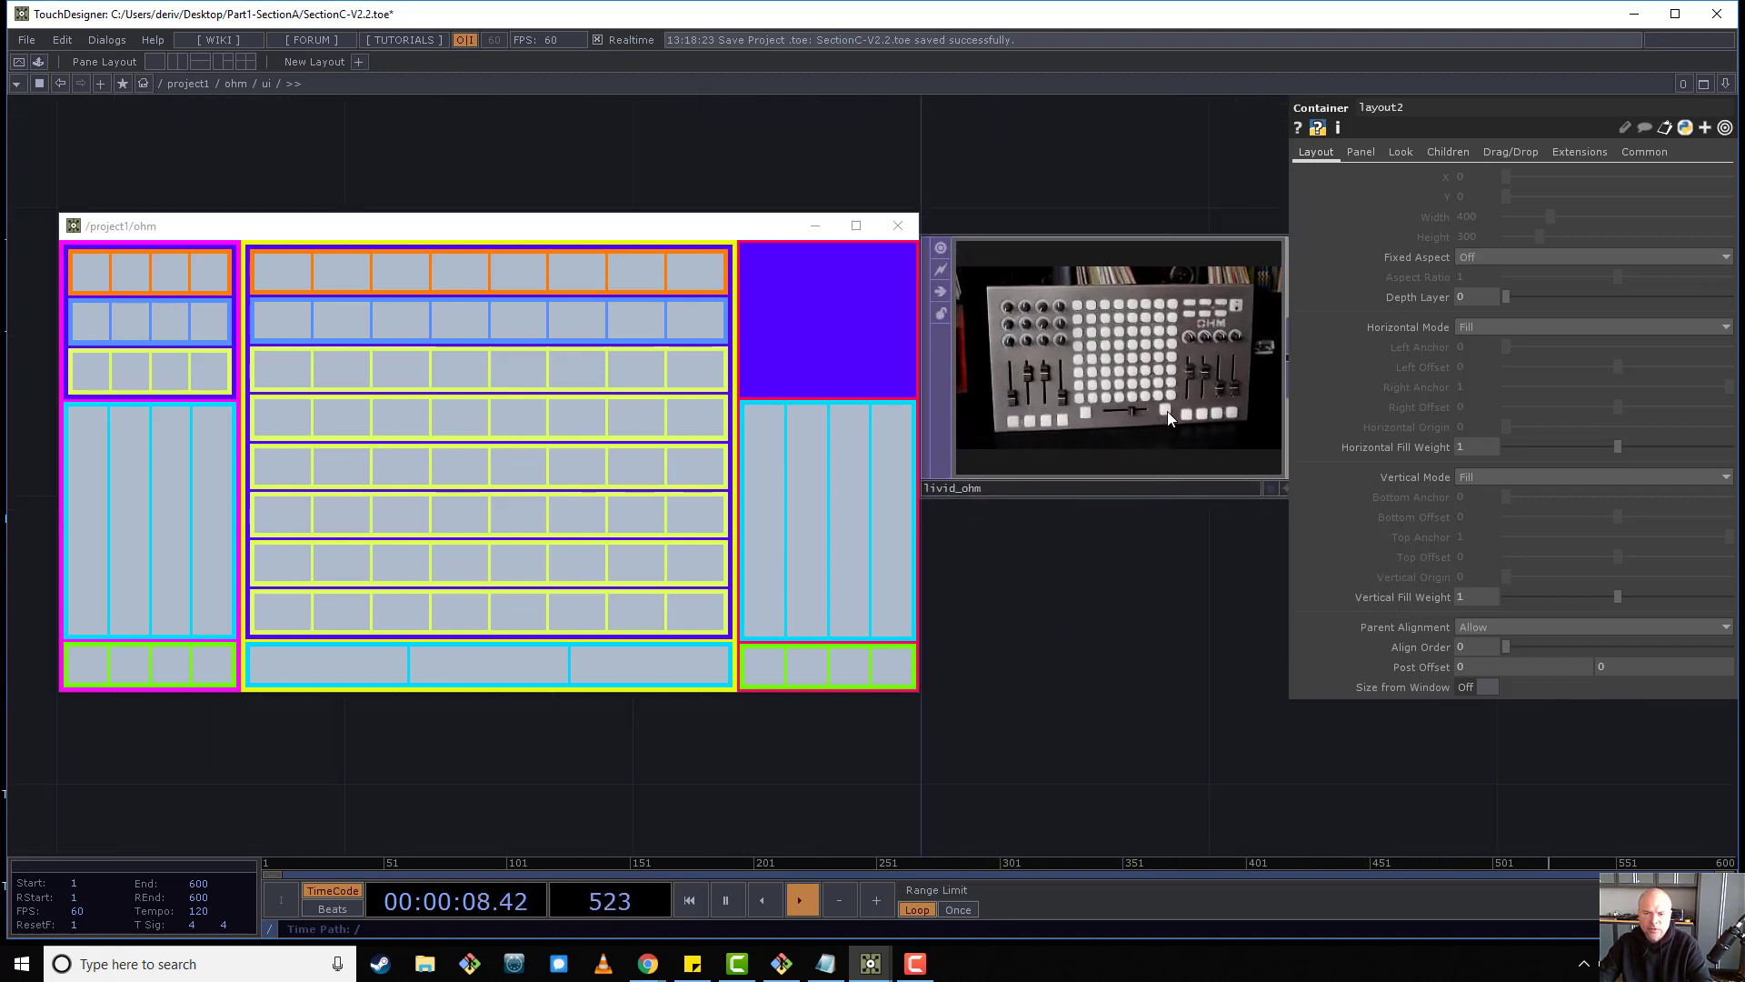
pyautogui.press('h')
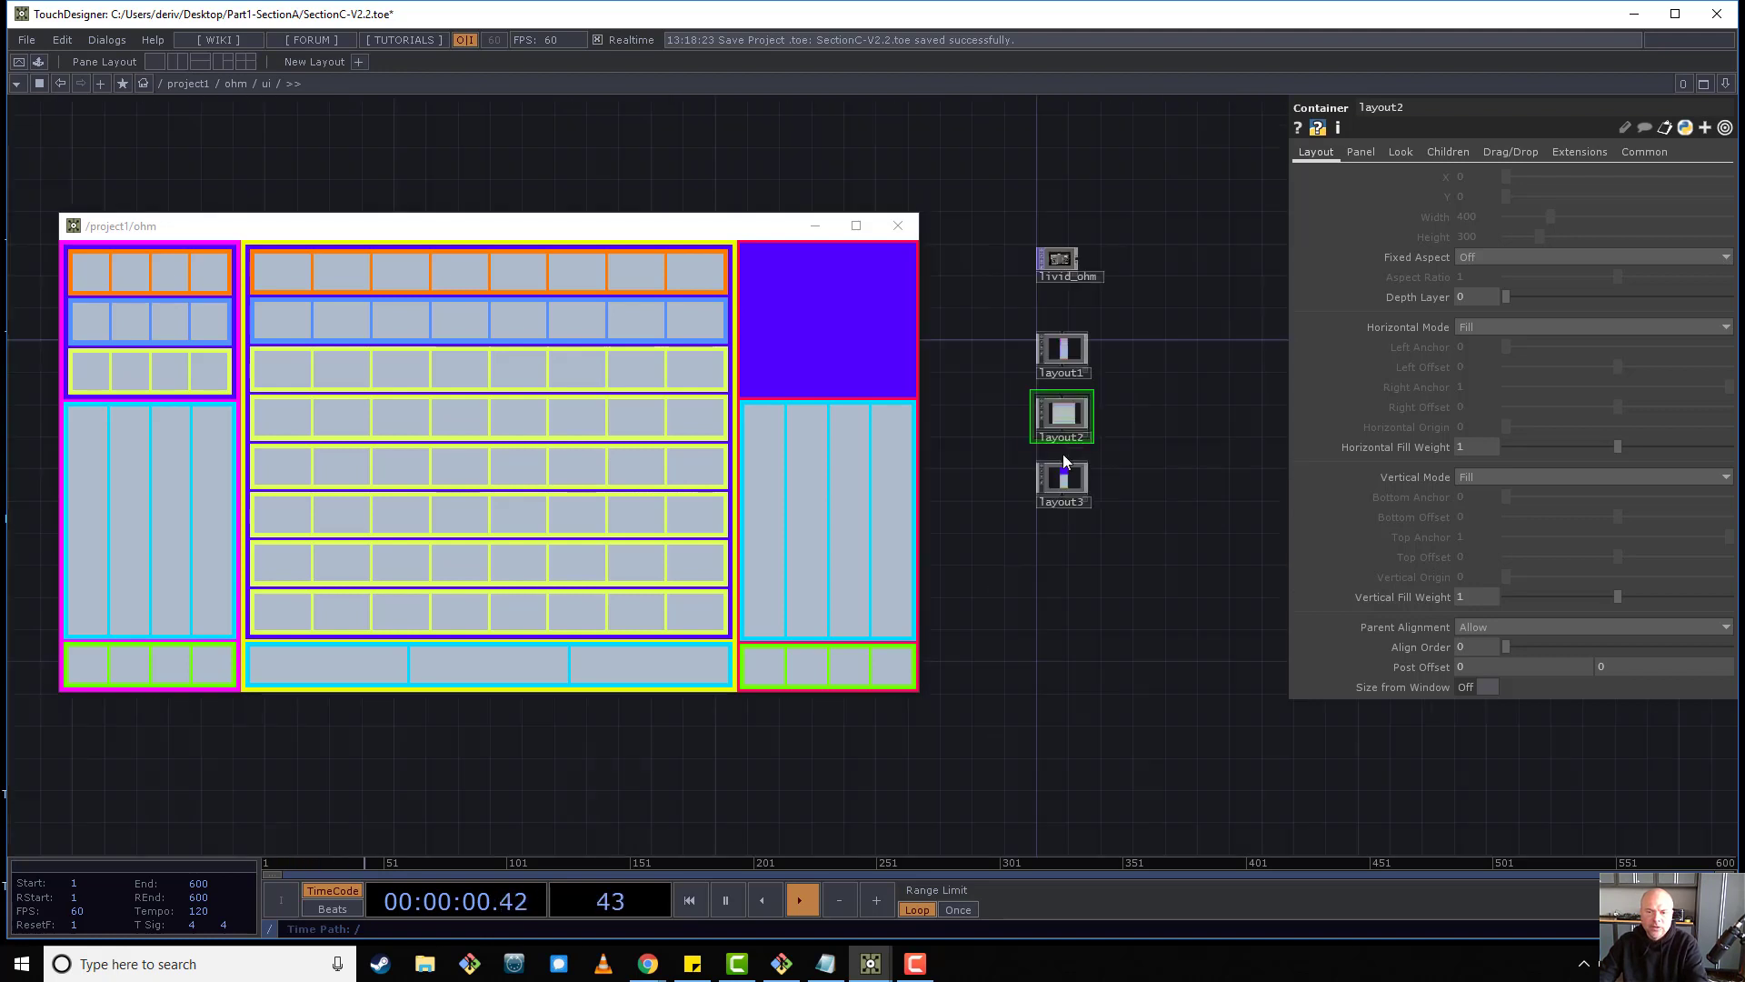
pyautogui.press('i')
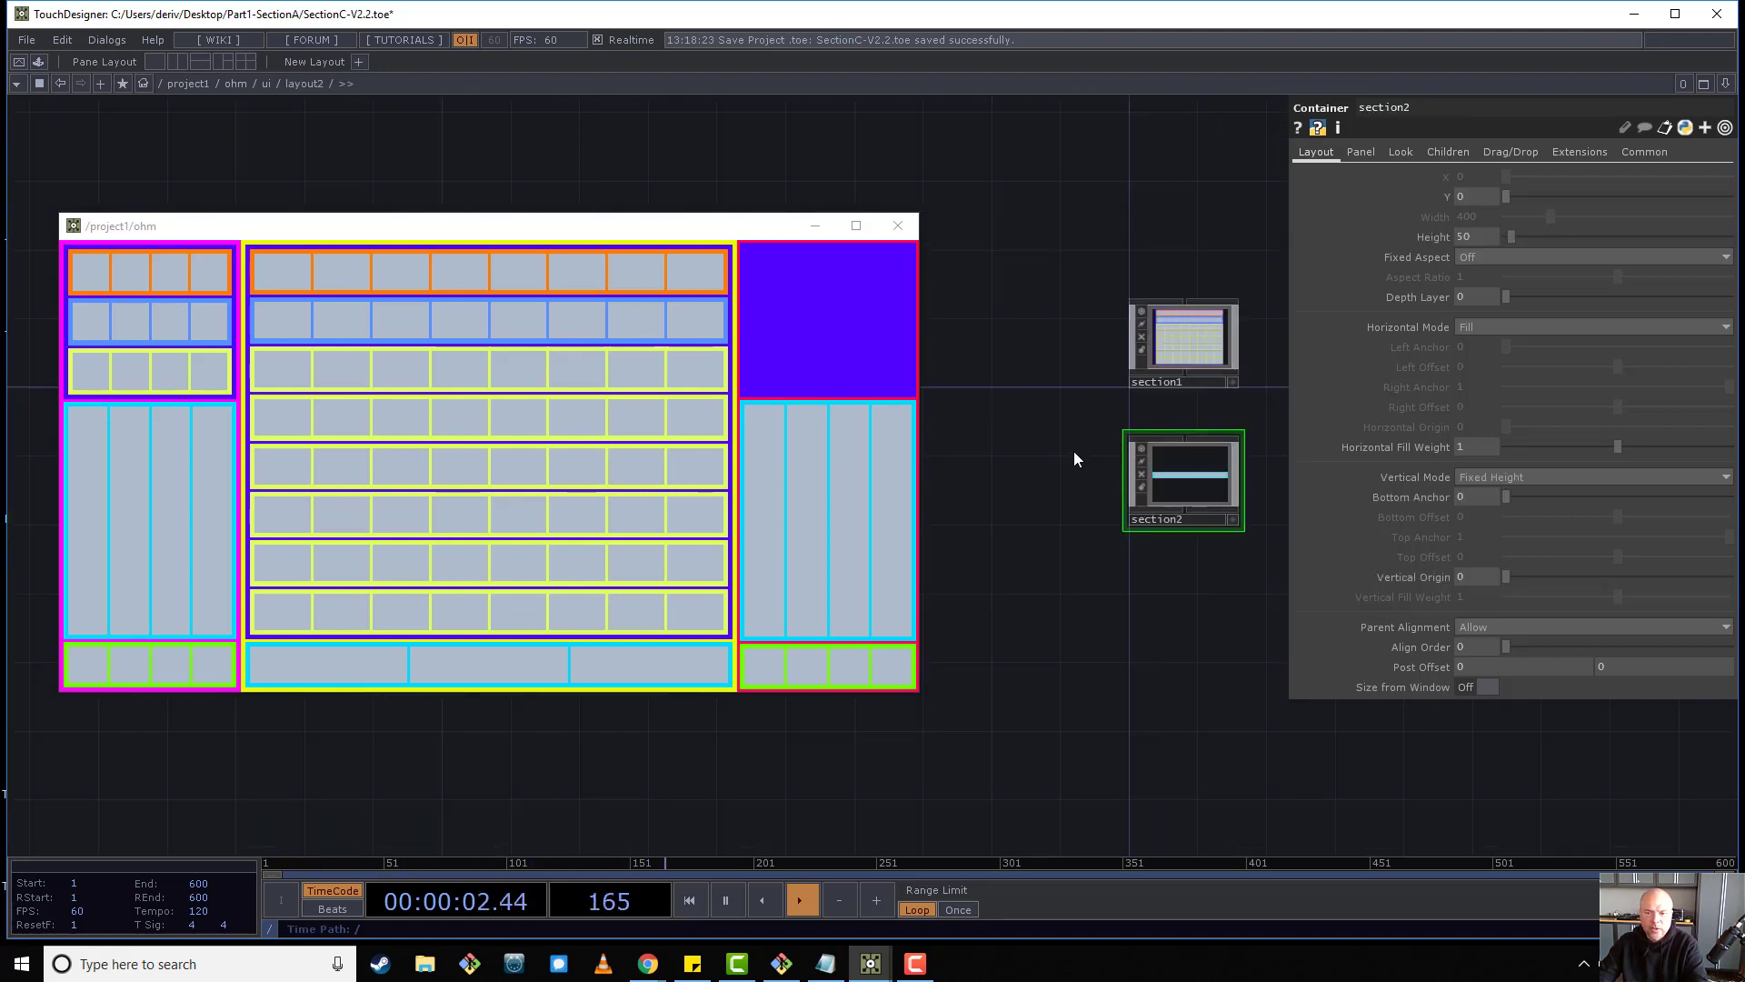
pyautogui.scroll(2, 1198, 426)
pyautogui.click(1189, 476)
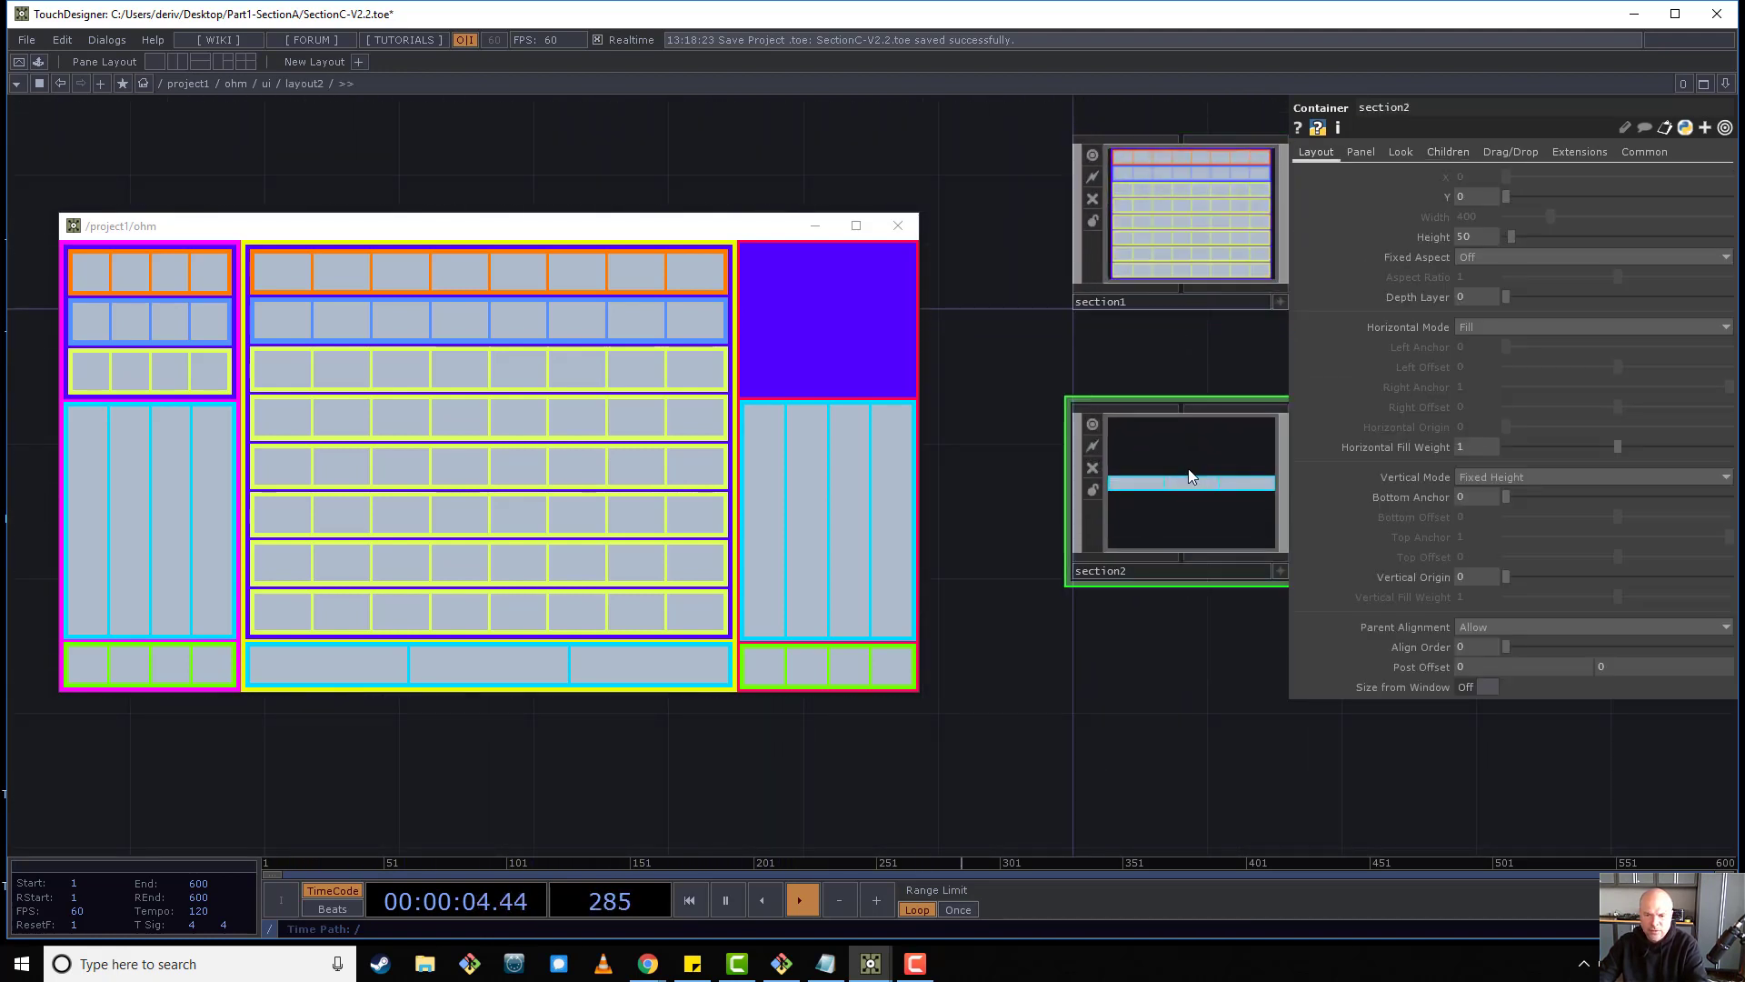
pyautogui.press('i')
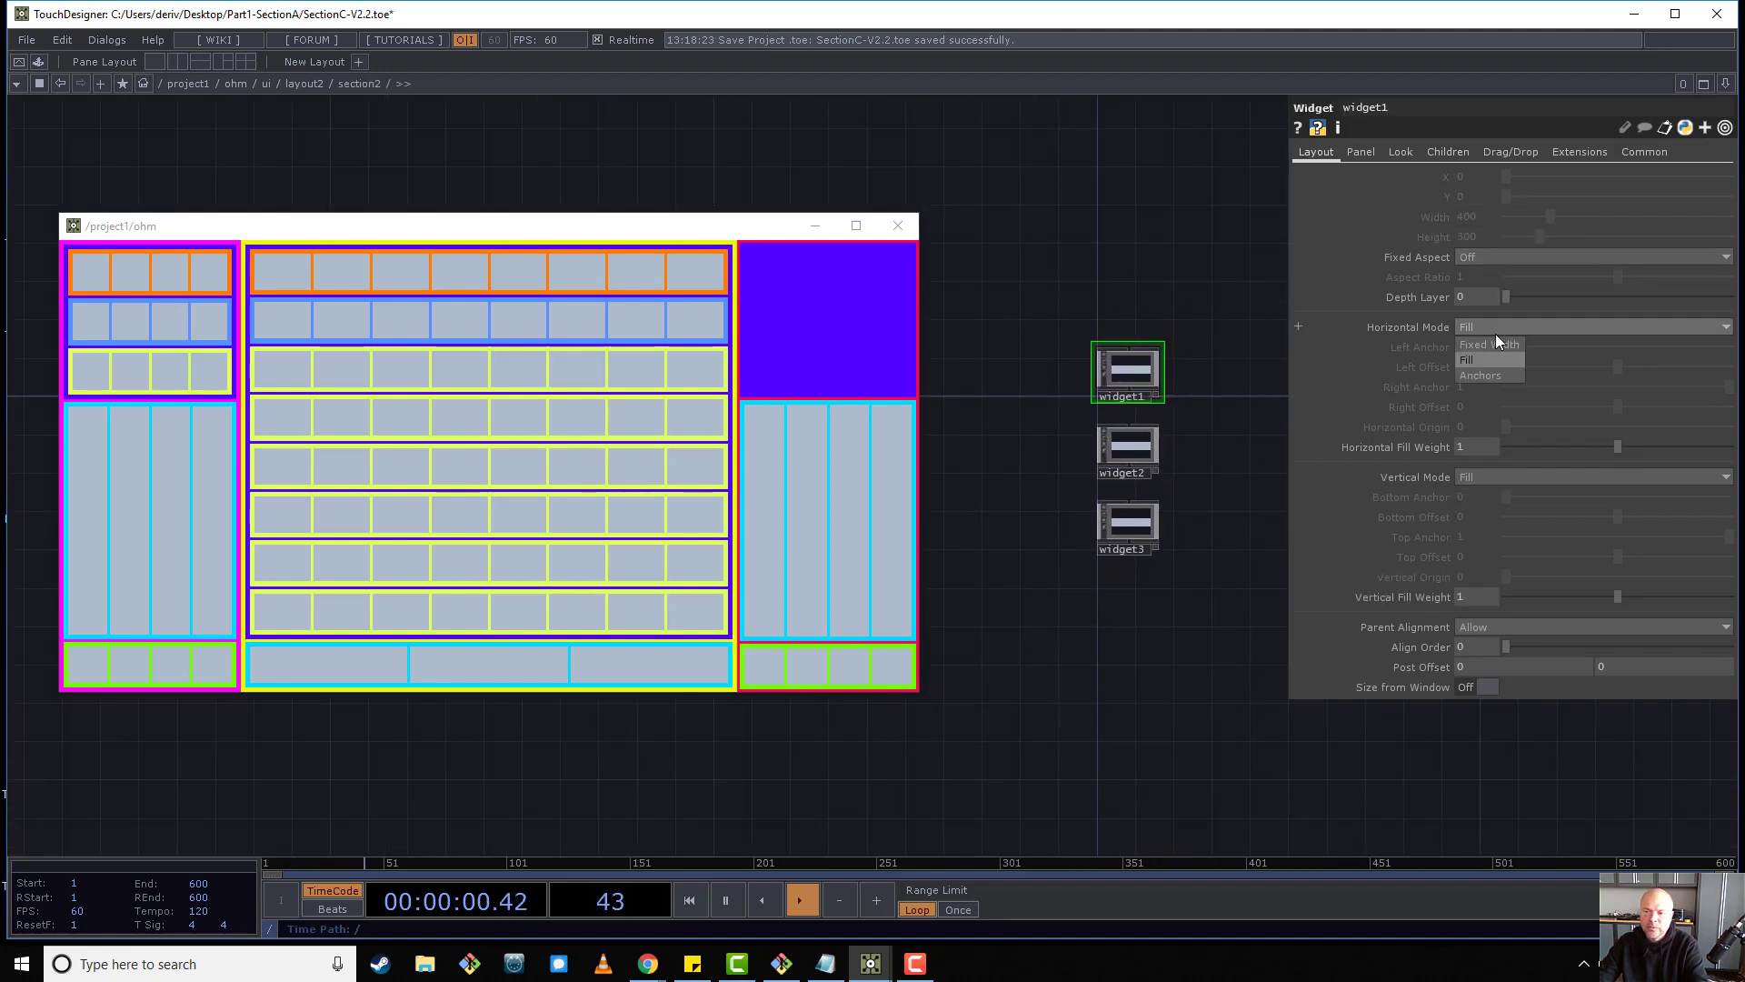
pyautogui.click(1494, 345)
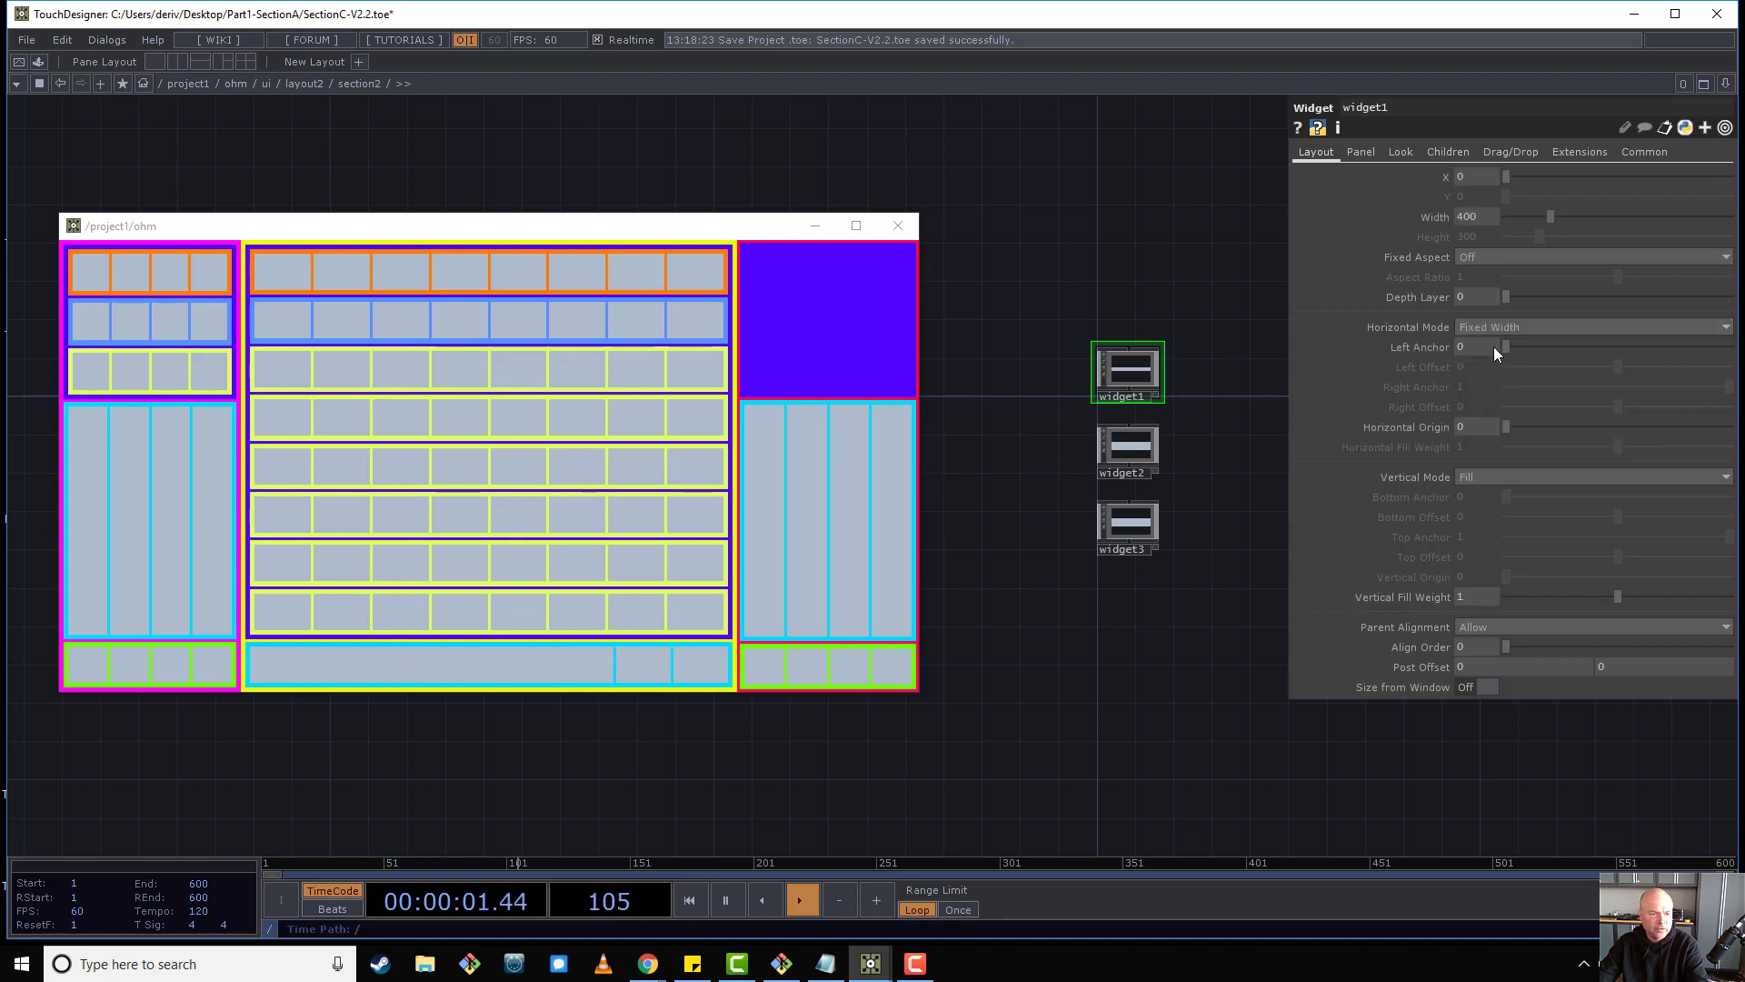
pyautogui.click(1480, 222)
pyautogui.write('50')
pyautogui.press('Return')
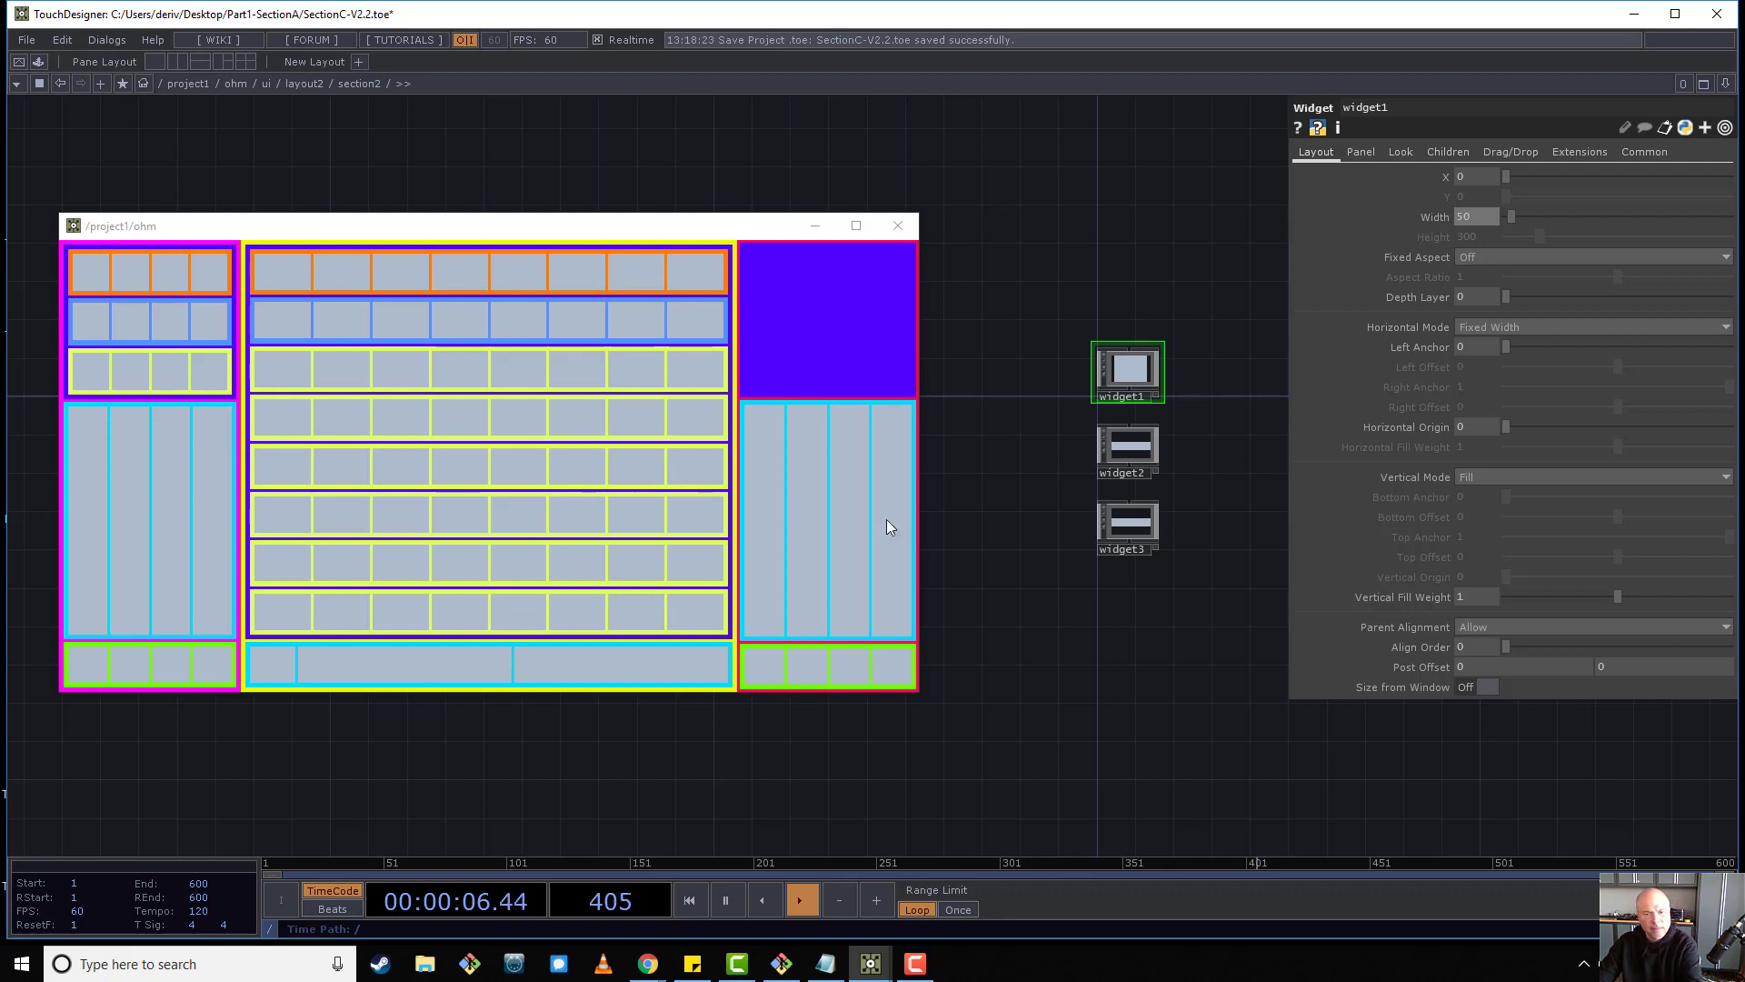
# Set the background colour of all three widgets to crimson (0.8, 0.134, 0.334).
pyautogui.moveTo(959, 344); pyautogui.dragTo(1173, 531)
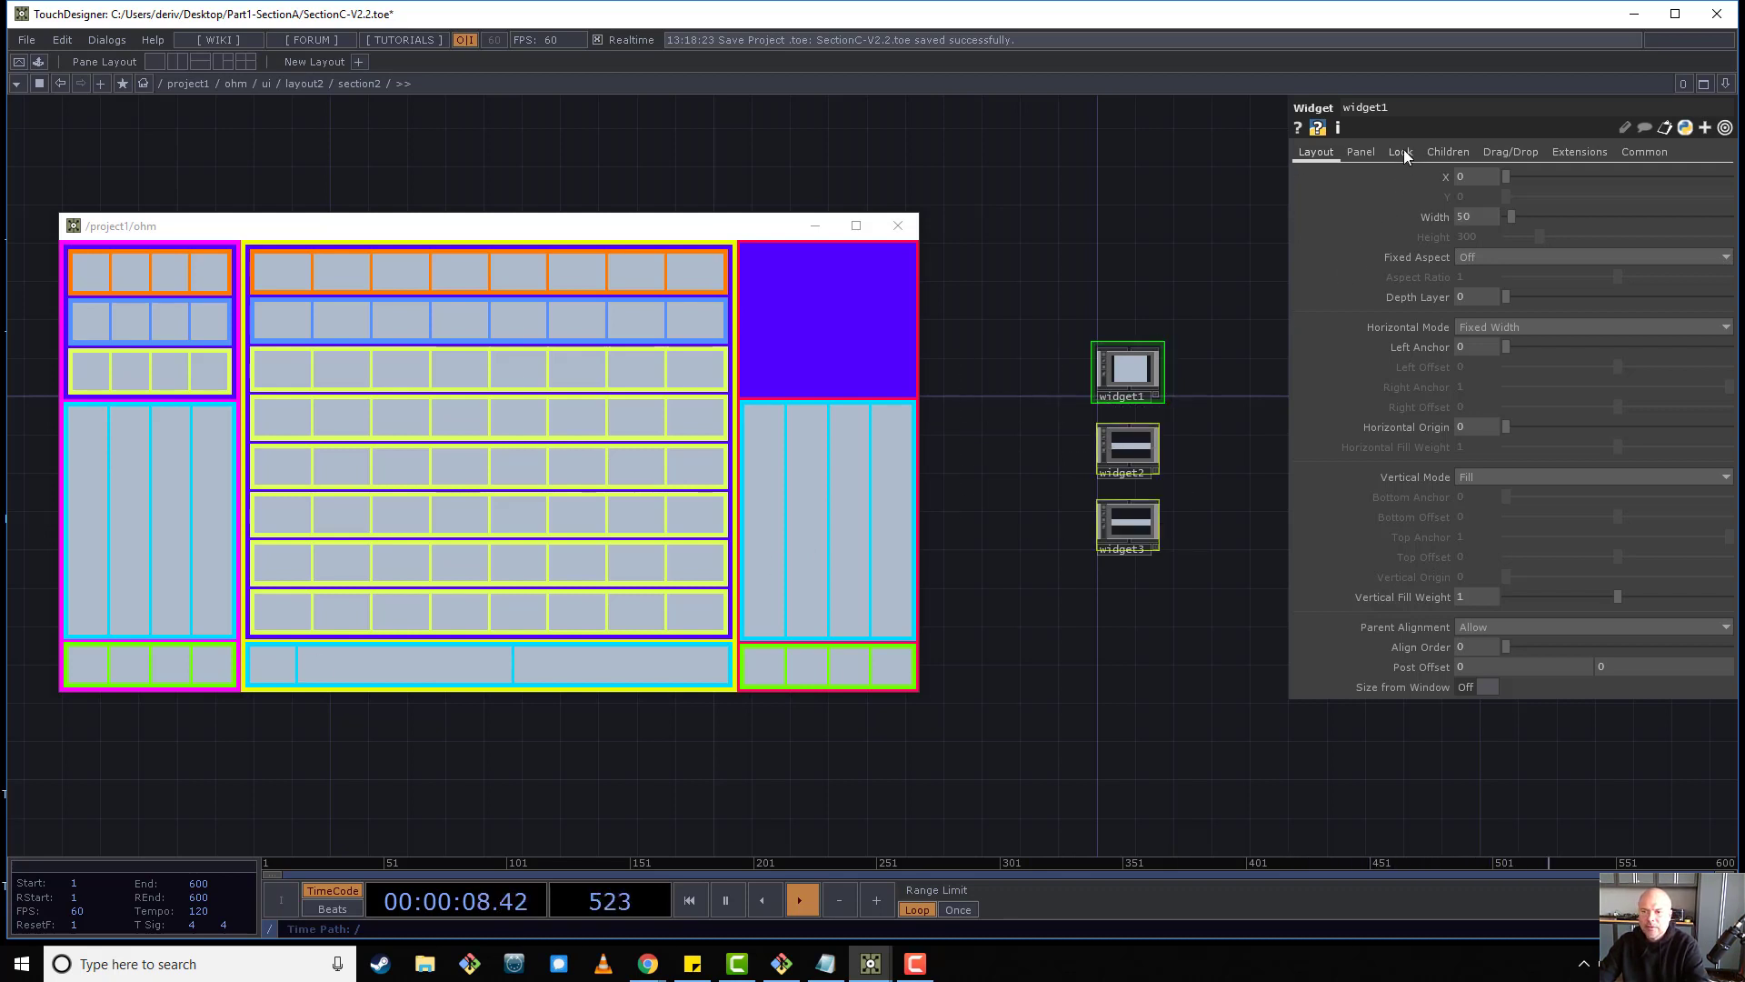
pyautogui.click(1401, 152)
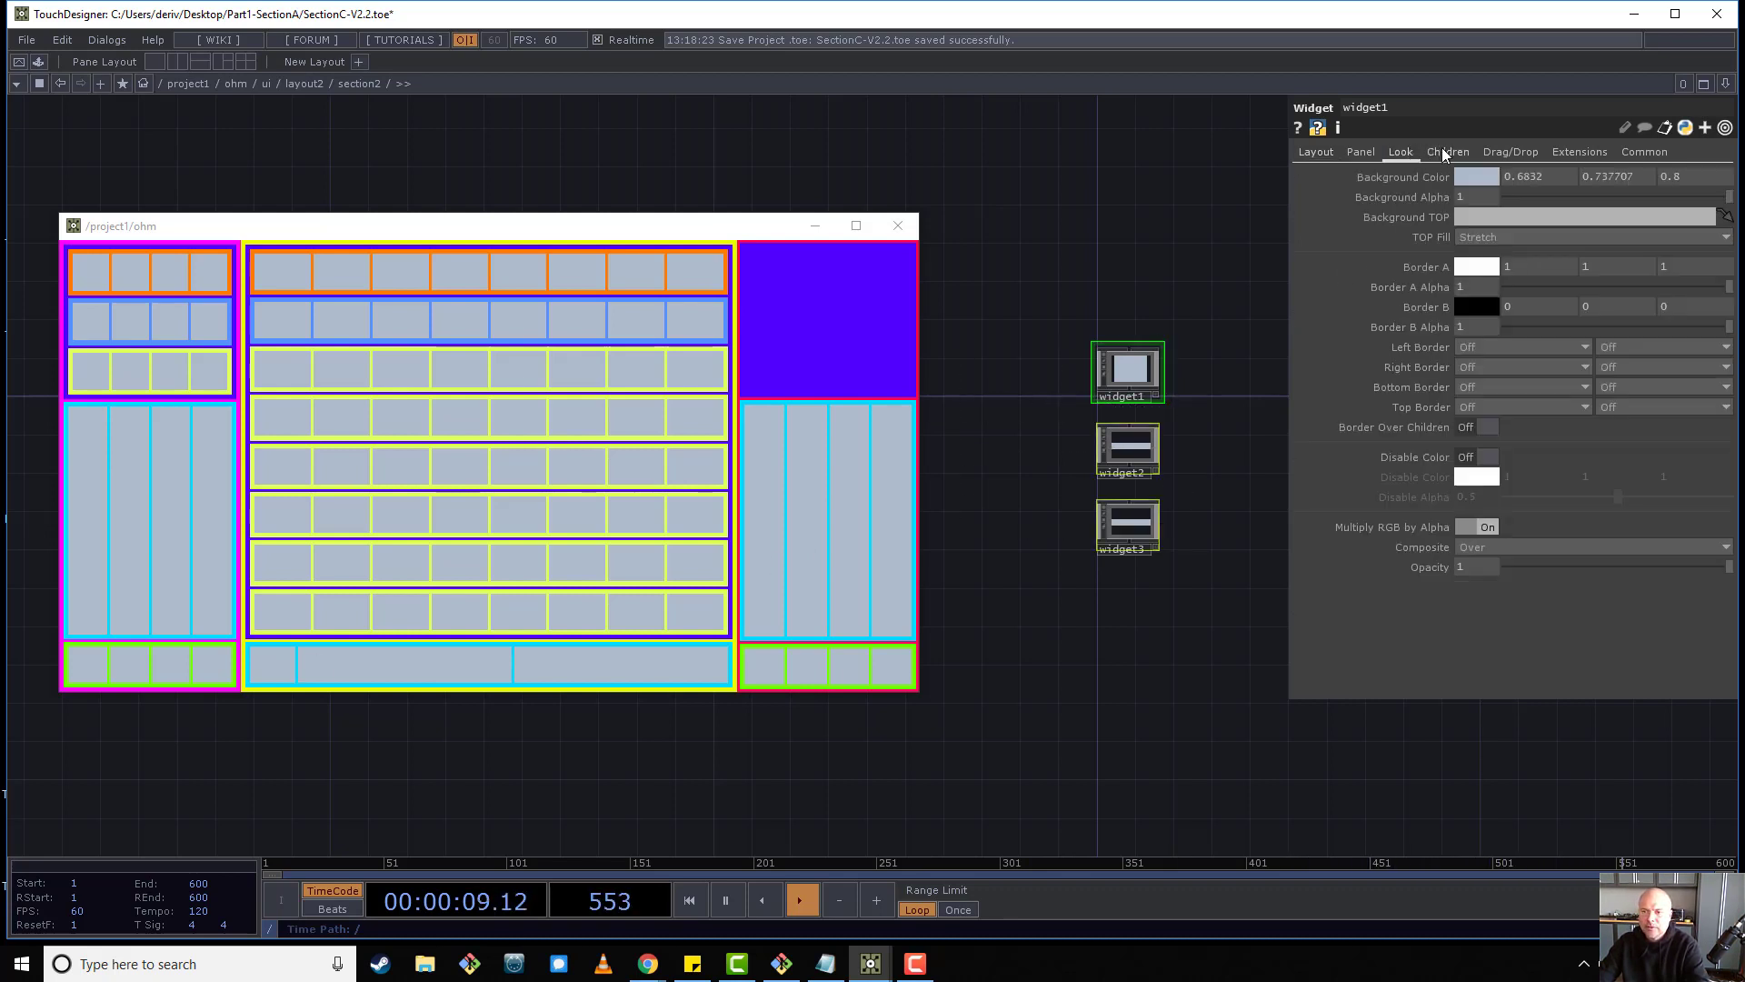
pyautogui.click(1477, 182)
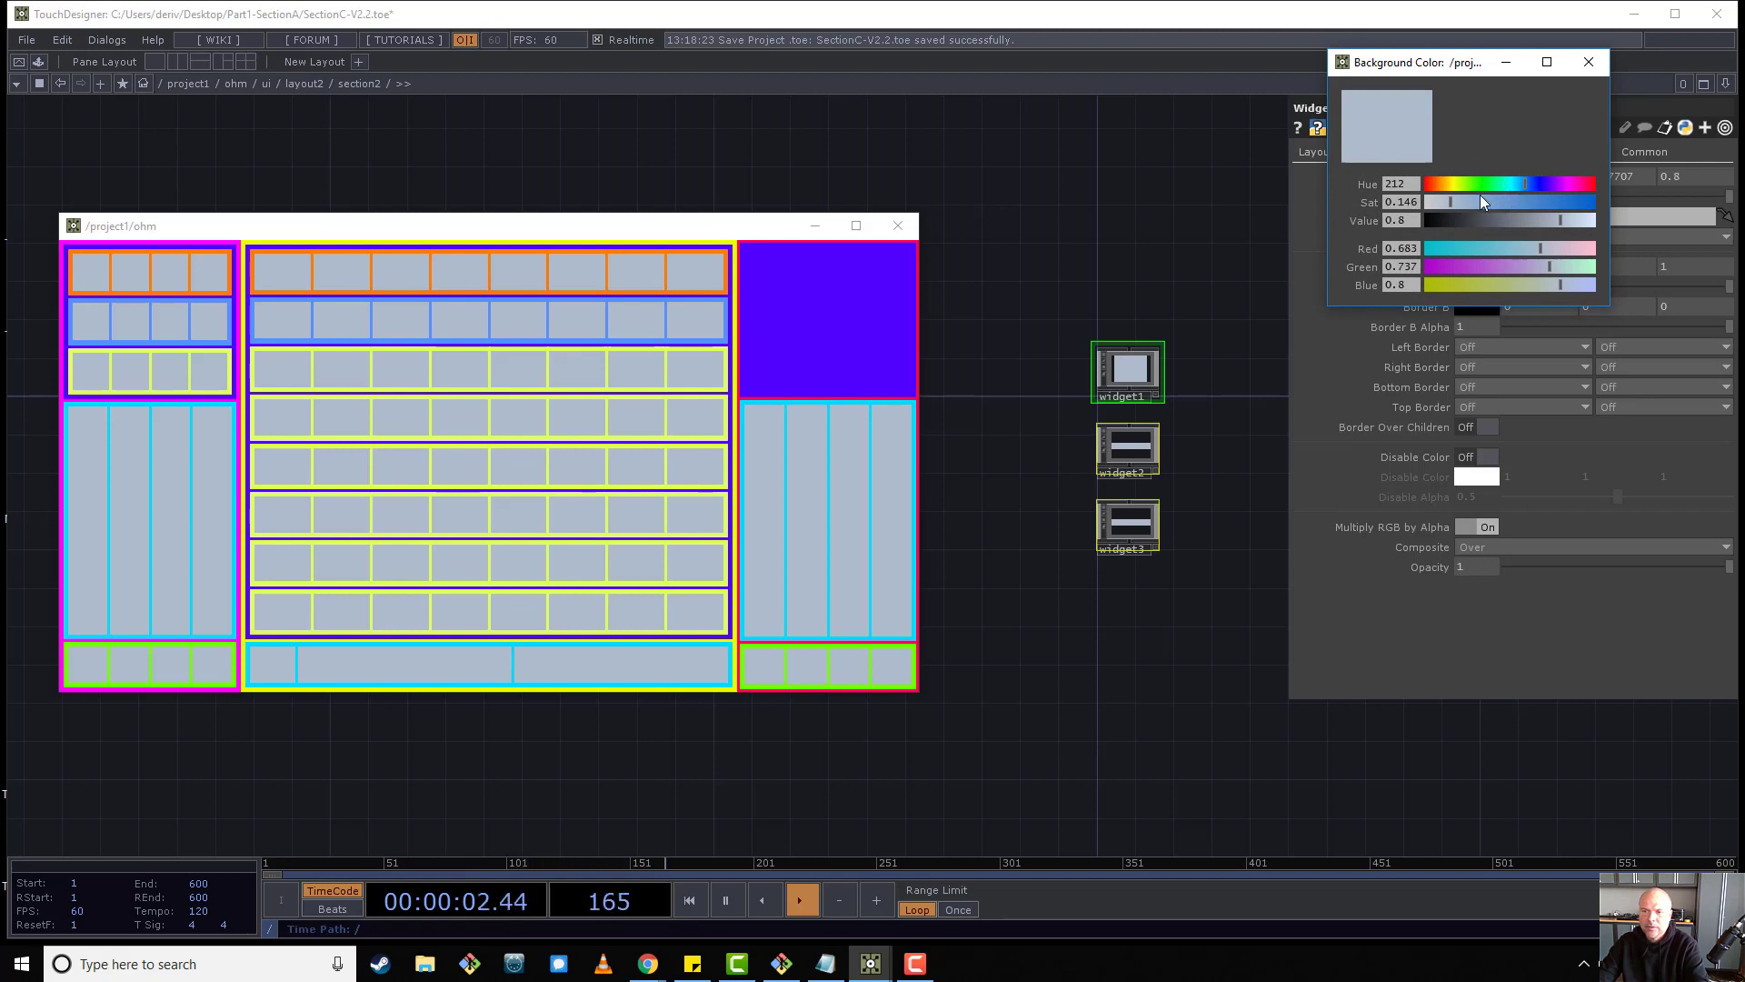
pyautogui.moveTo(1480, 198)
pyautogui.mouseDown()
pyautogui.moveTo(1465, 204)
pyautogui.moveTo(1514, 183)
pyautogui.moveTo(1472, 185)
pyautogui.moveTo(1591, 188)
pyautogui.moveTo(1568, 204)
pyautogui.mouseUp()
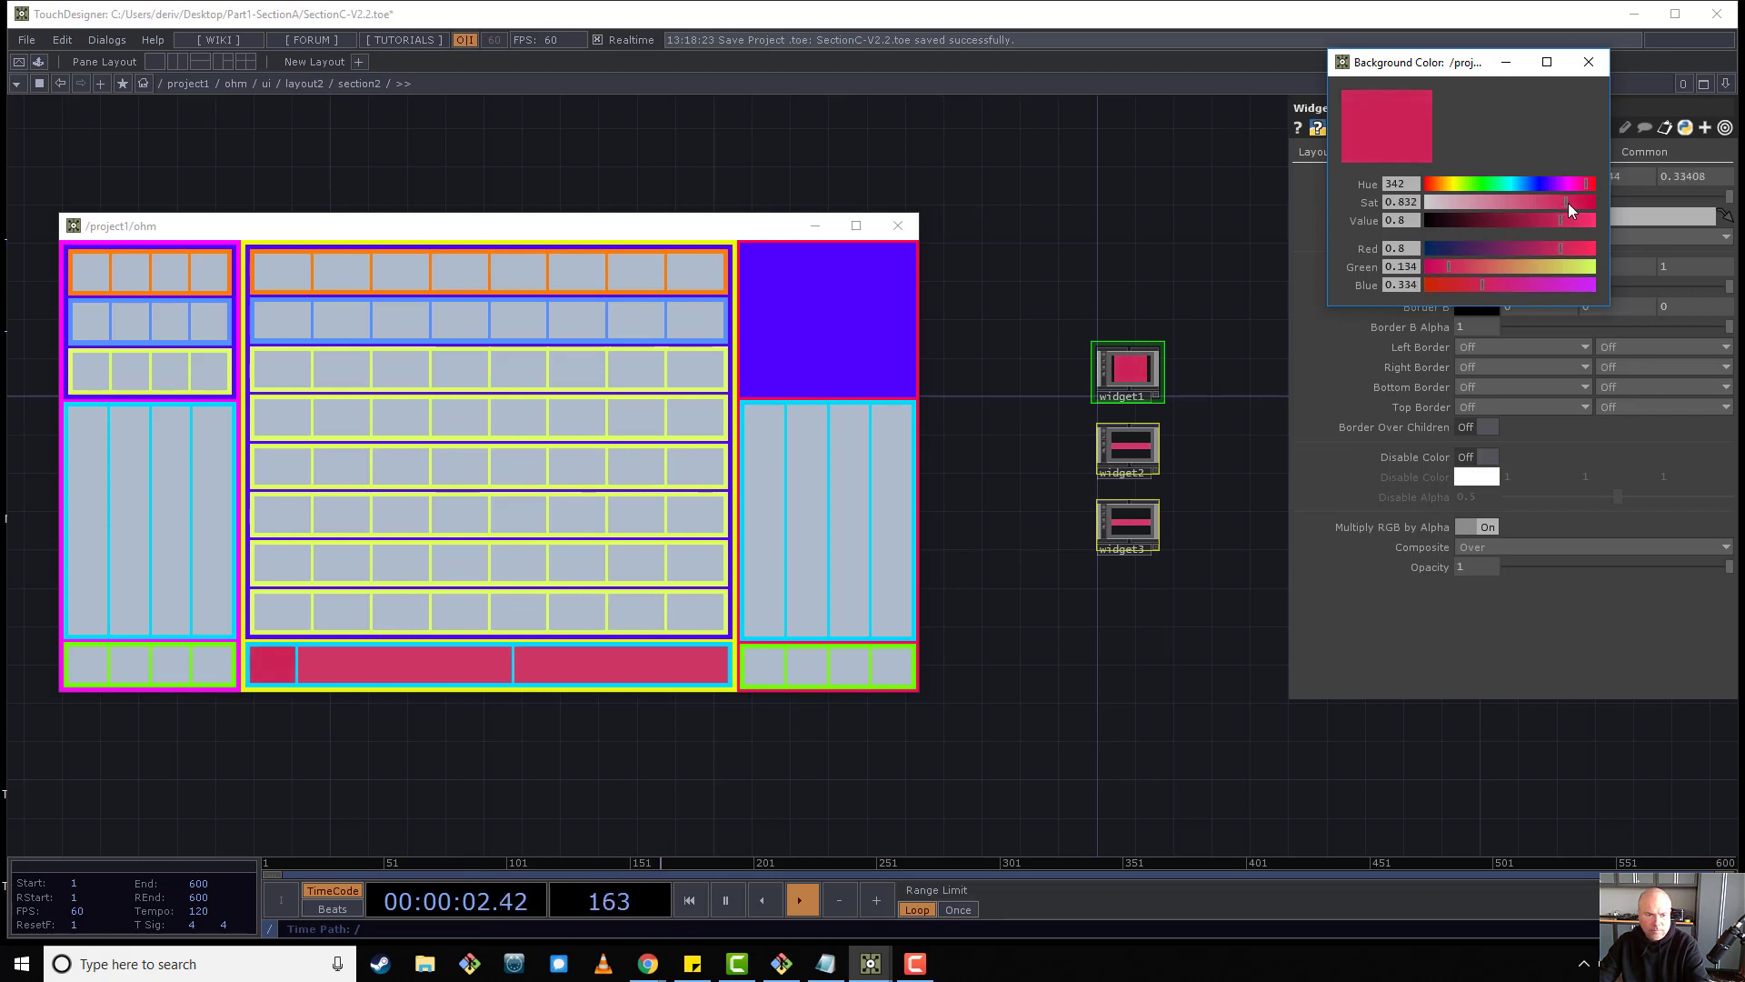
pyautogui.click(1589, 62)
# Give widget3 a fixed width of 50 instead of filling.
pyautogui.click(1134, 517)
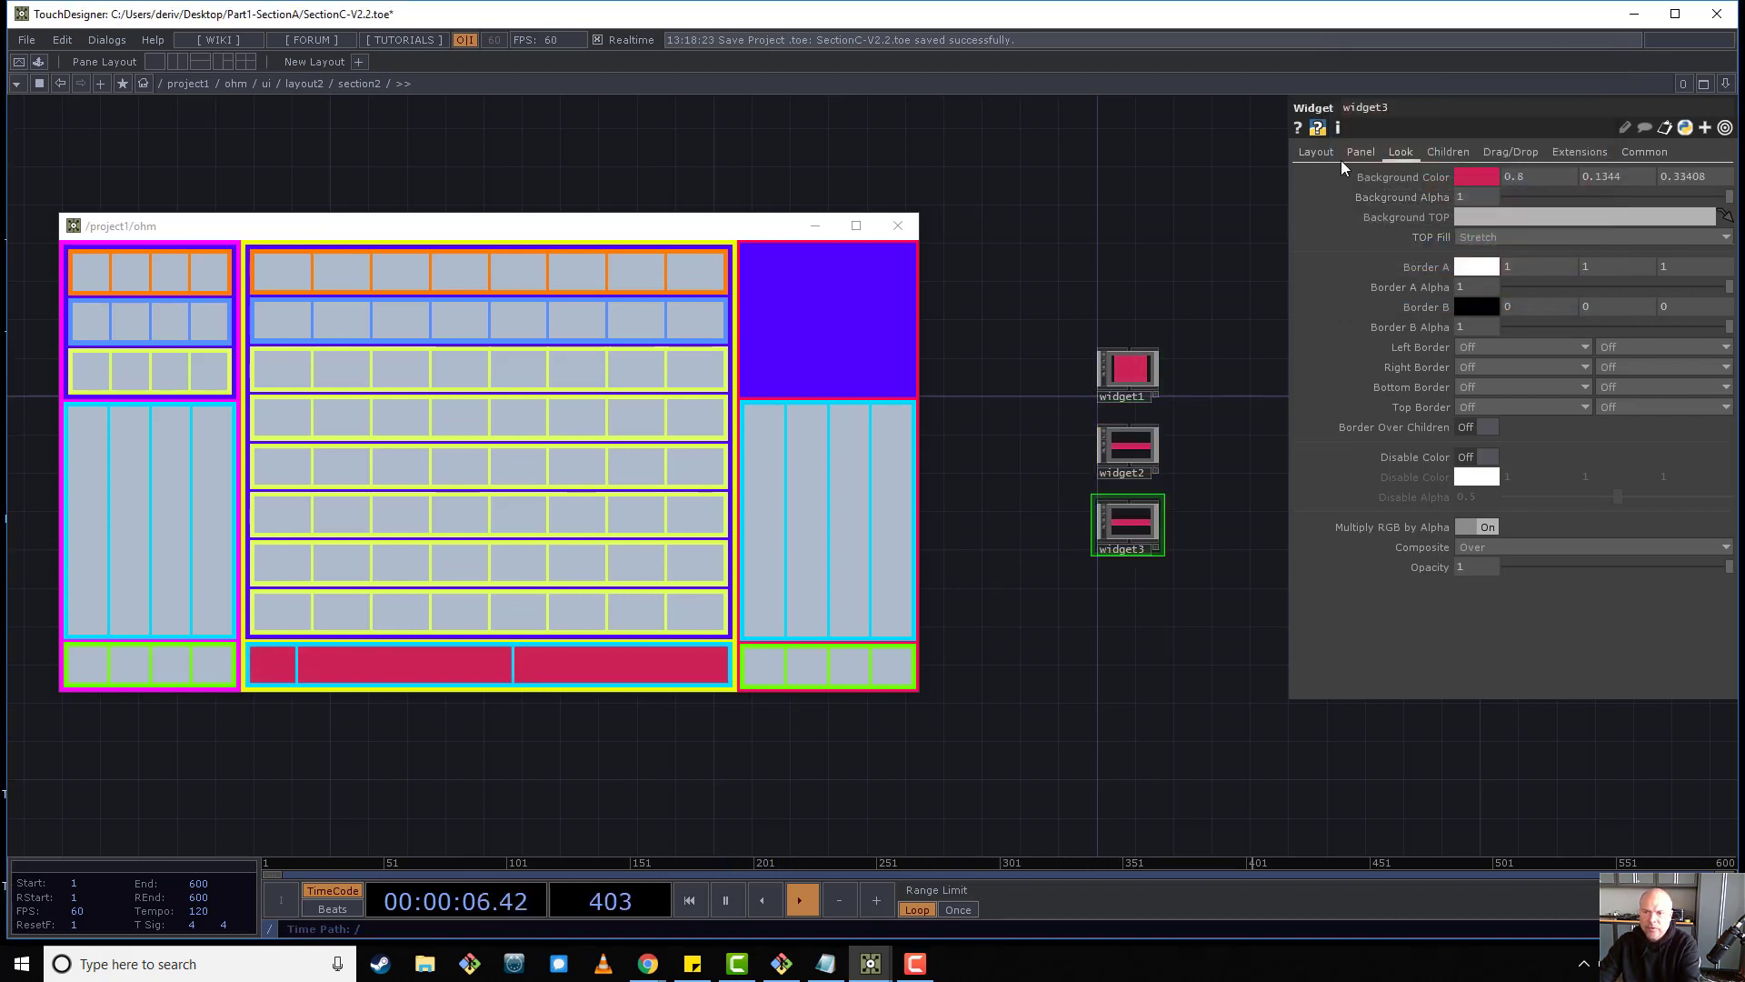
pyautogui.click(1315, 153)
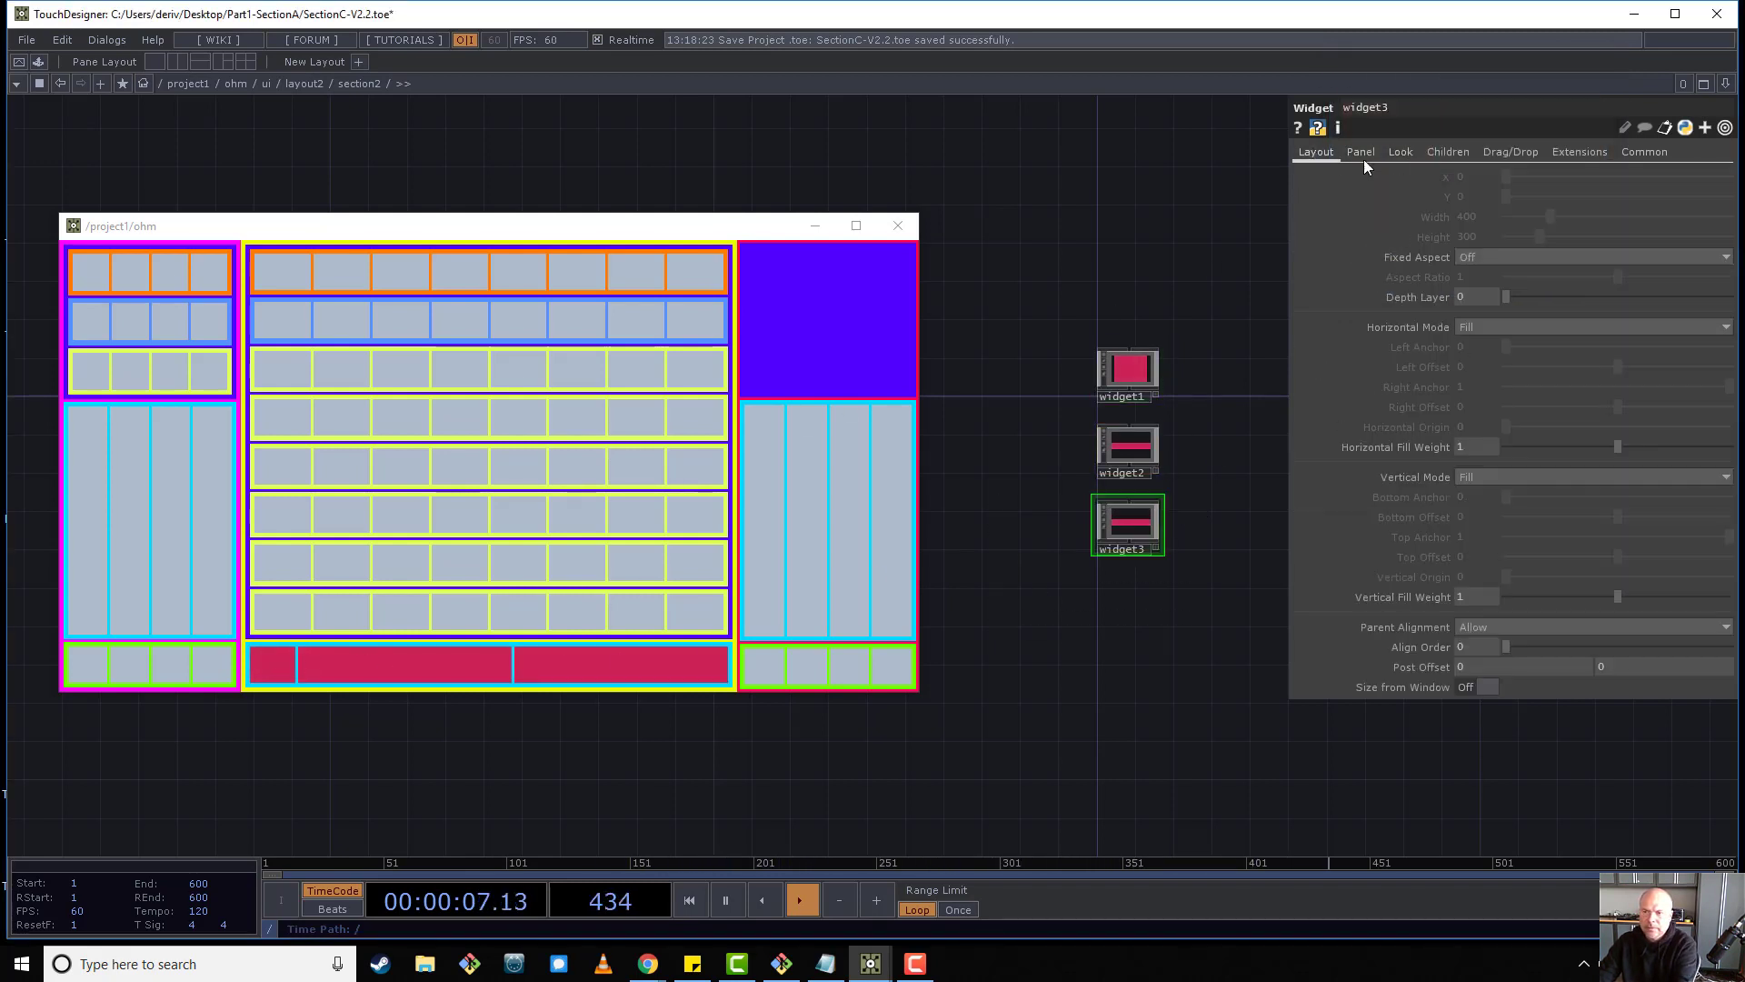
pyautogui.click(1486, 326)
pyautogui.click(1488, 346)
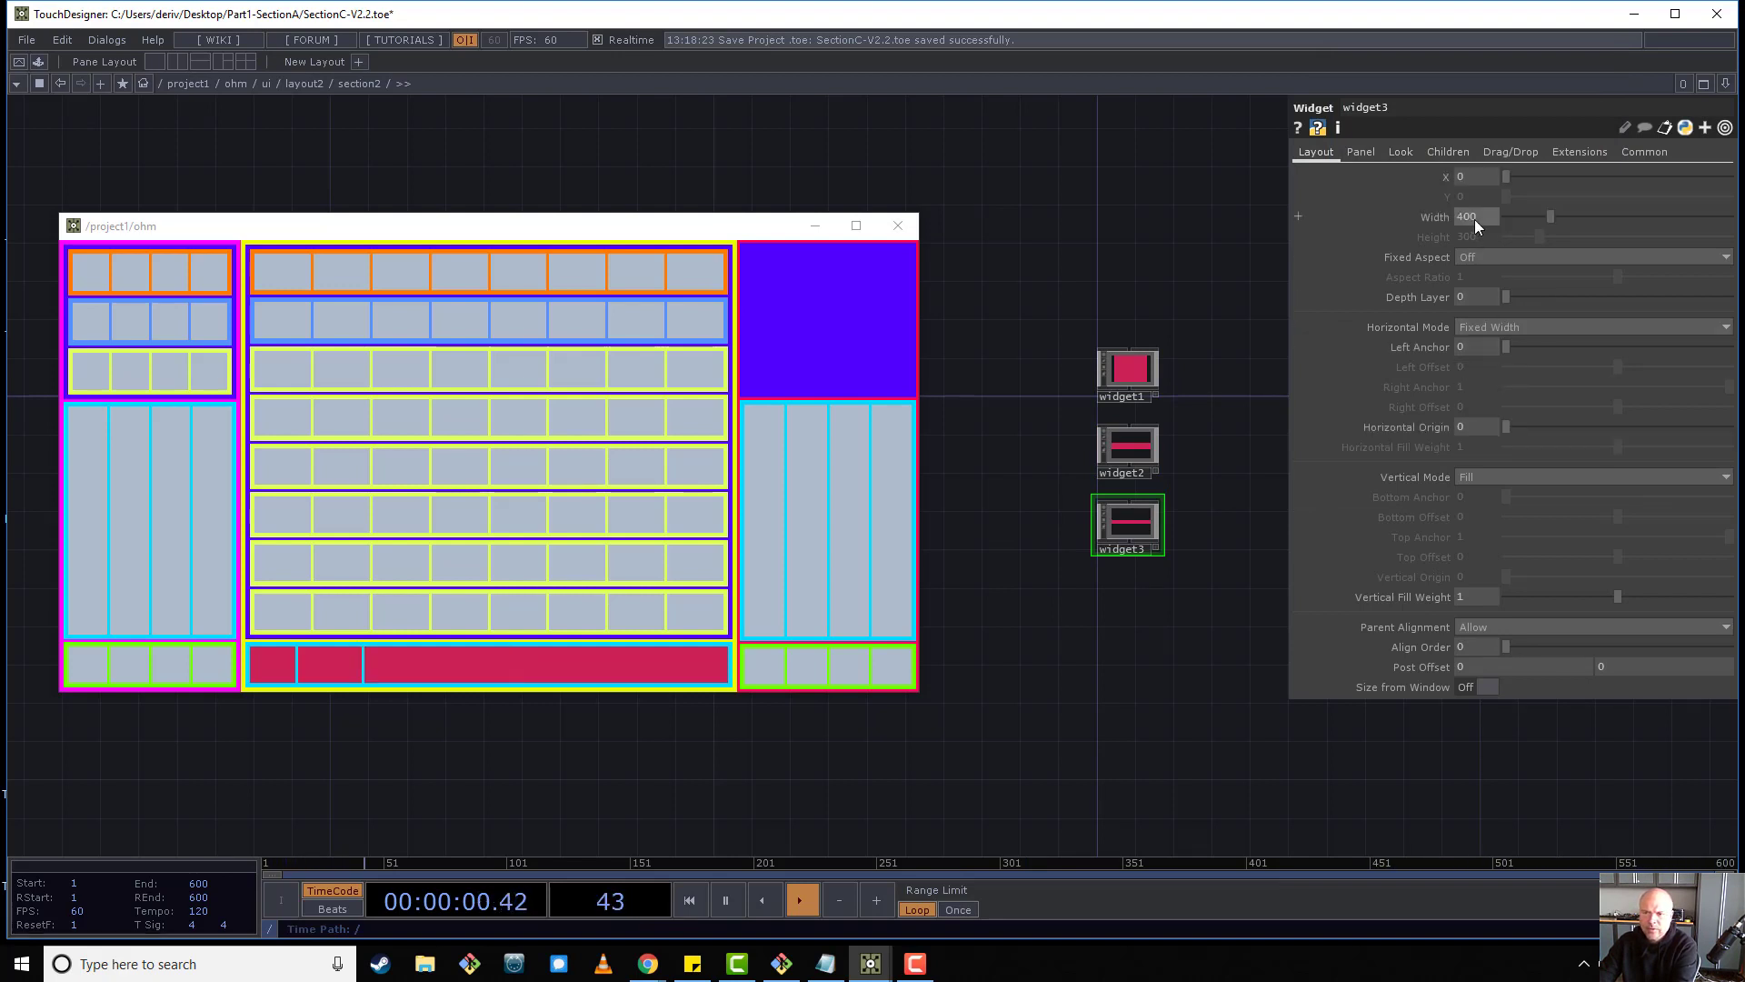
pyautogui.click(1474, 220)
pyautogui.write('50')
pyautogui.press('Return')
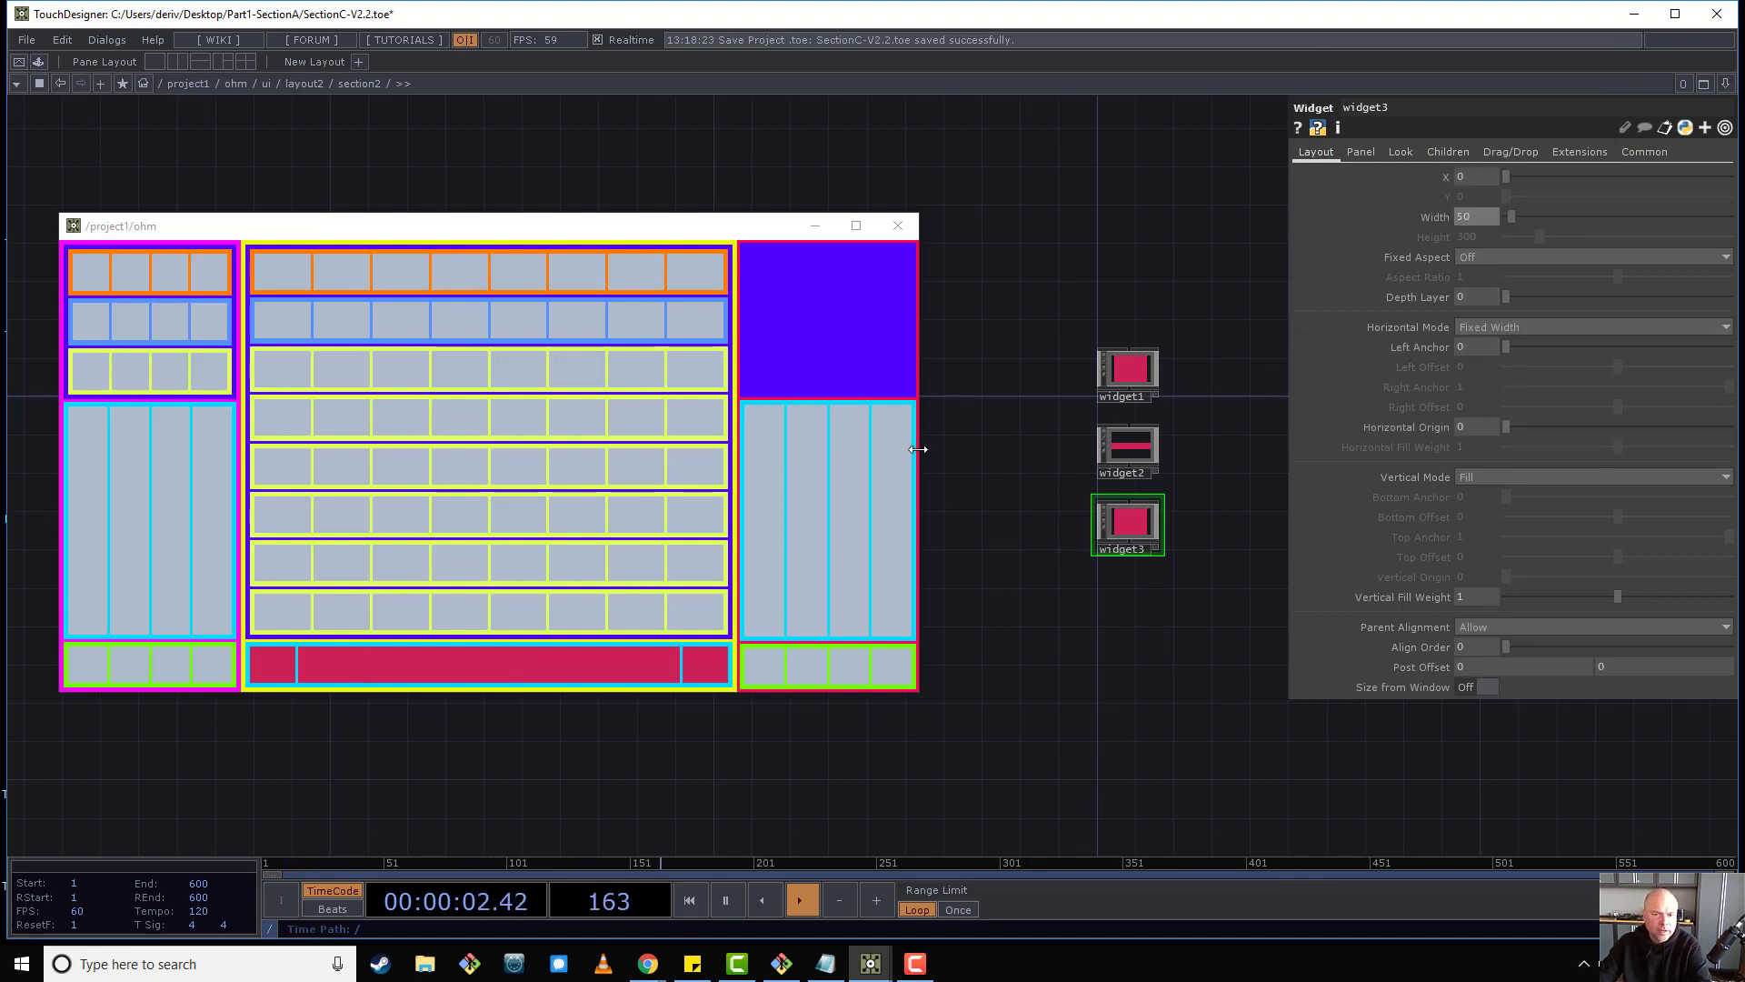
# Narrow, widen and heighten the ohm panel window to test how the layout reflows.
pyautogui.moveTo(925, 449); pyautogui.dragTo(747, 456)
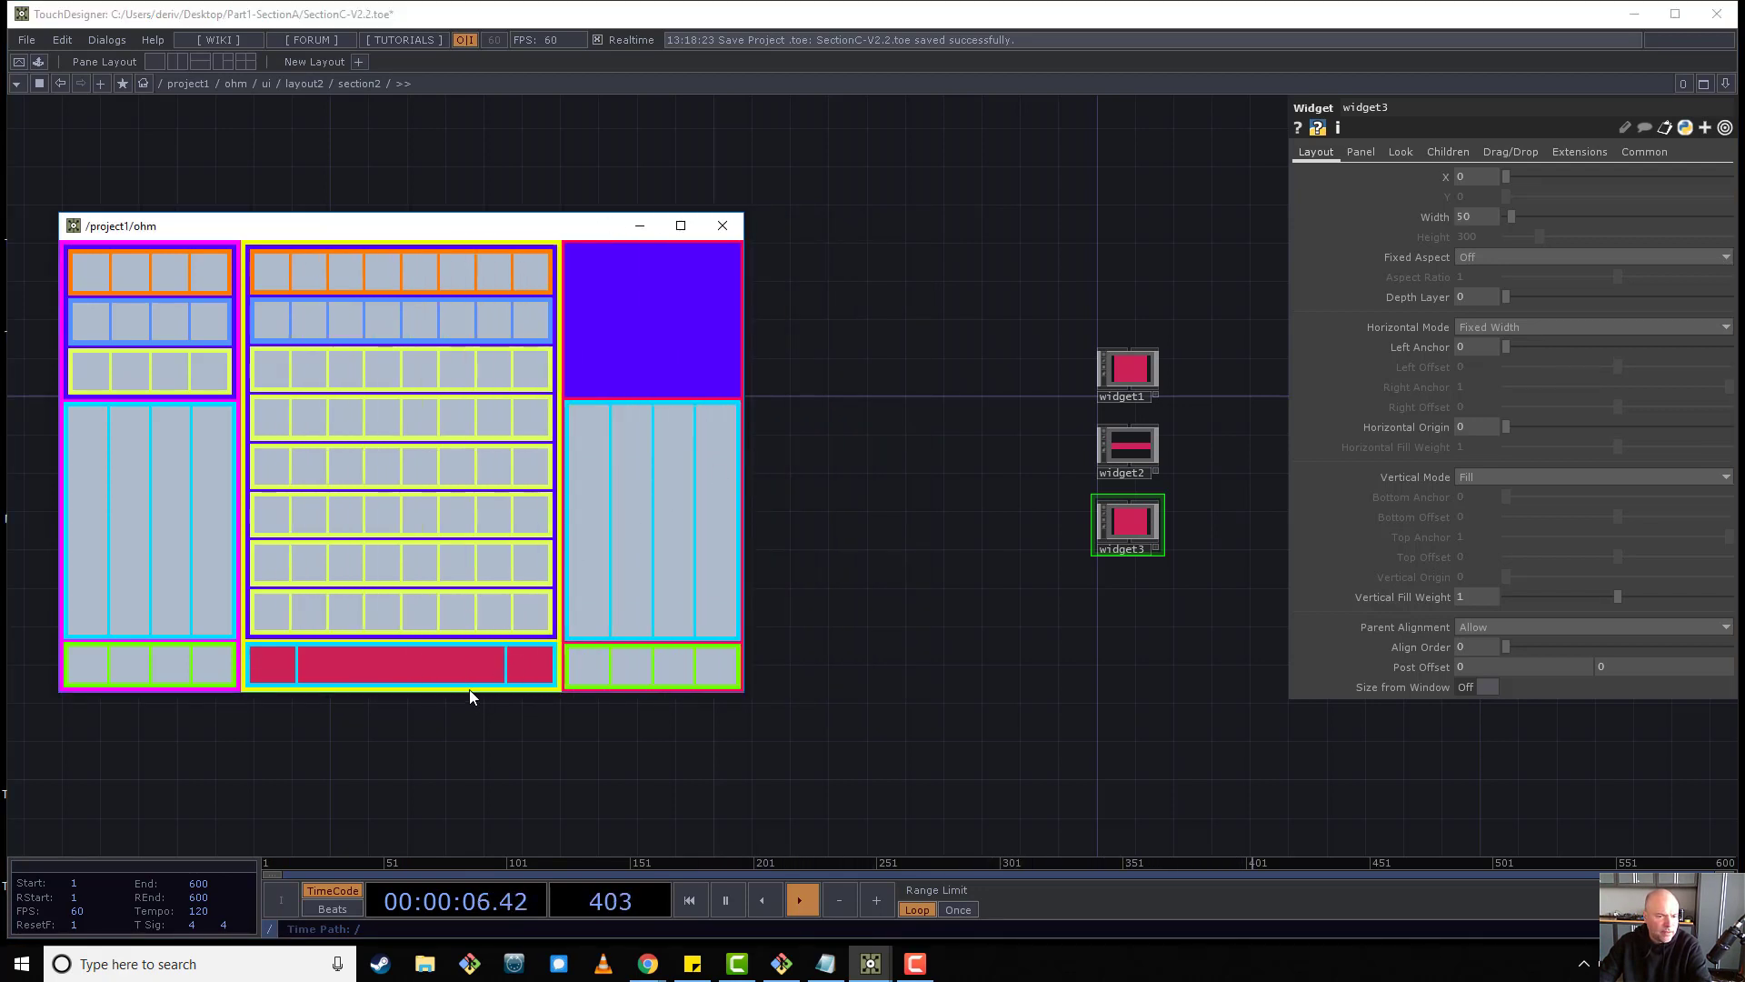
pyautogui.moveTo(751, 596); pyautogui.dragTo(1018, 593)
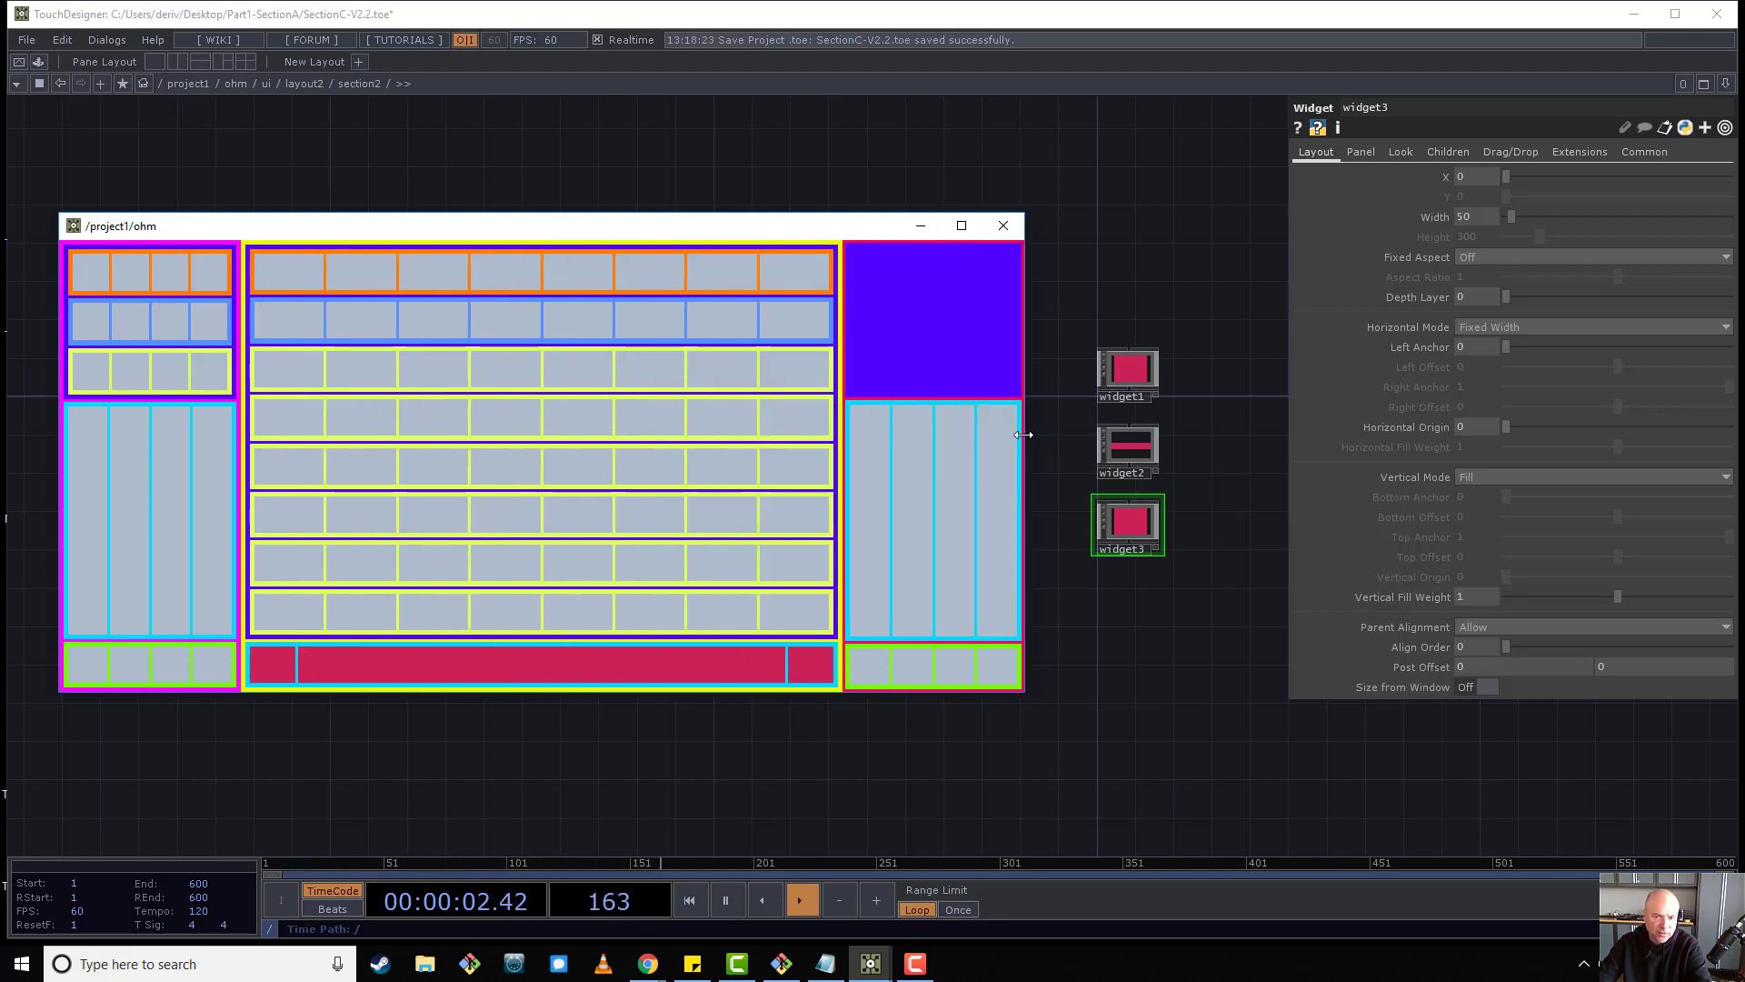
pyautogui.moveTo(1031, 440); pyautogui.dragTo(779, 464)
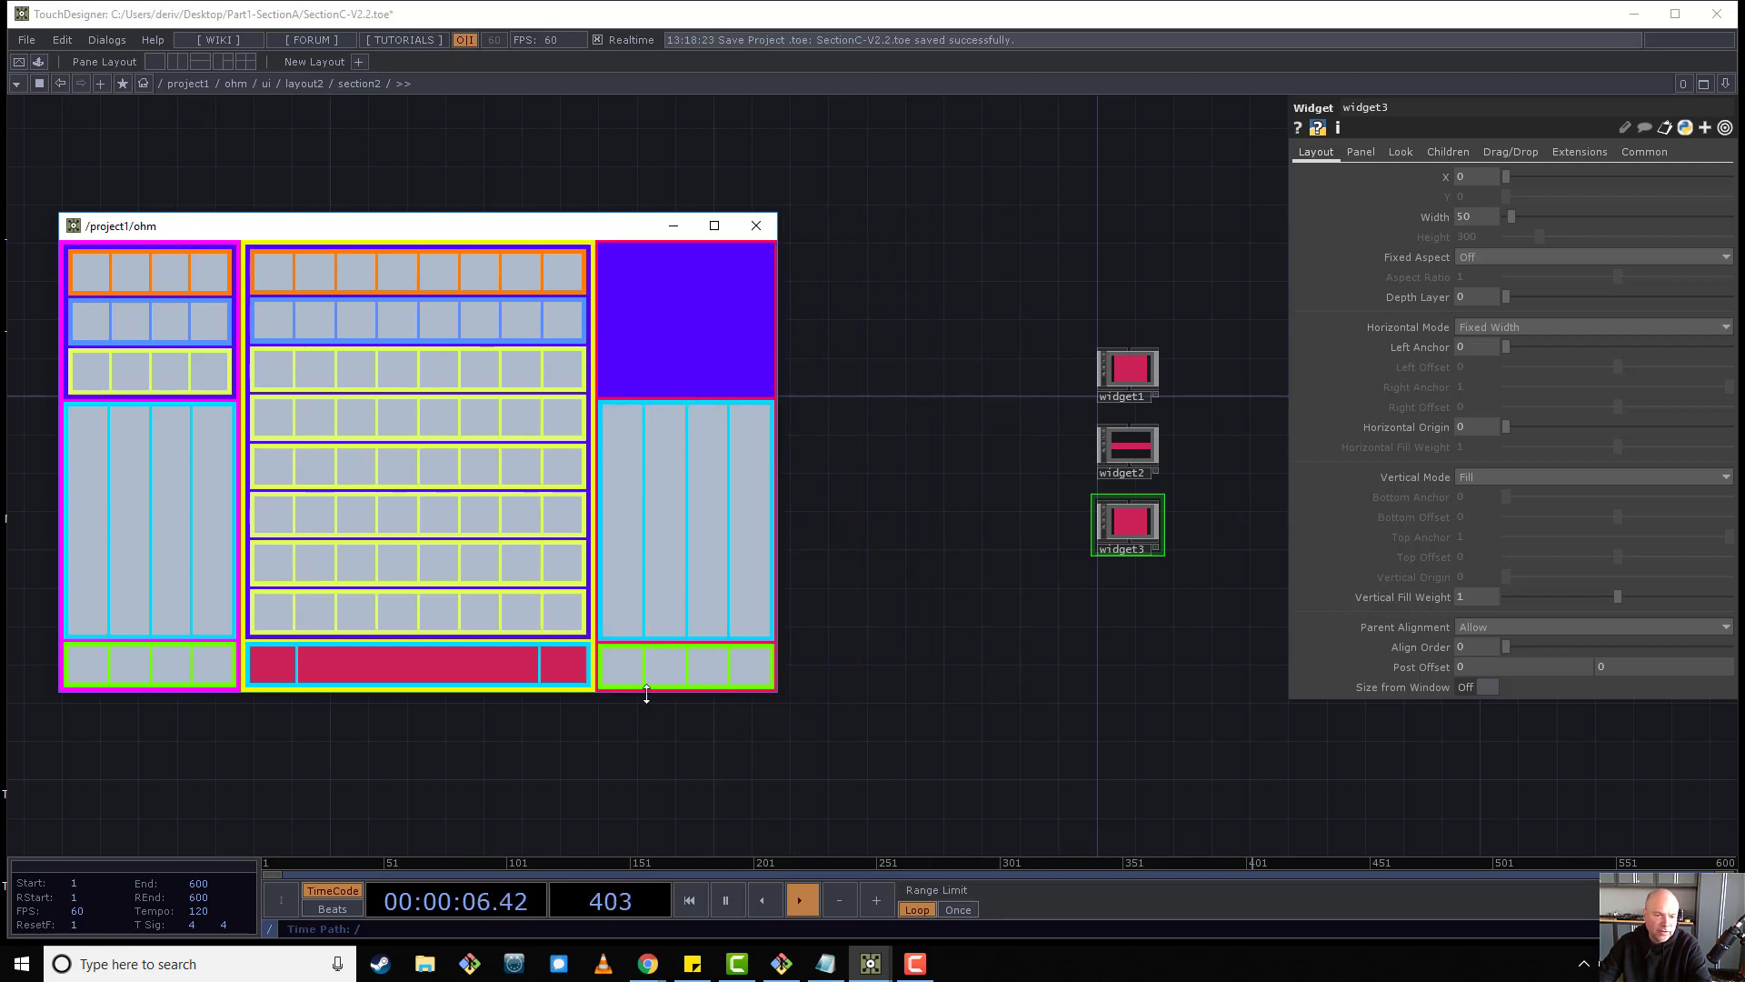
pyautogui.moveTo(642, 693)
pyautogui.mouseDown()
pyautogui.moveTo(643, 799)
pyautogui.moveTo(642, 714)
pyautogui.mouseUp()
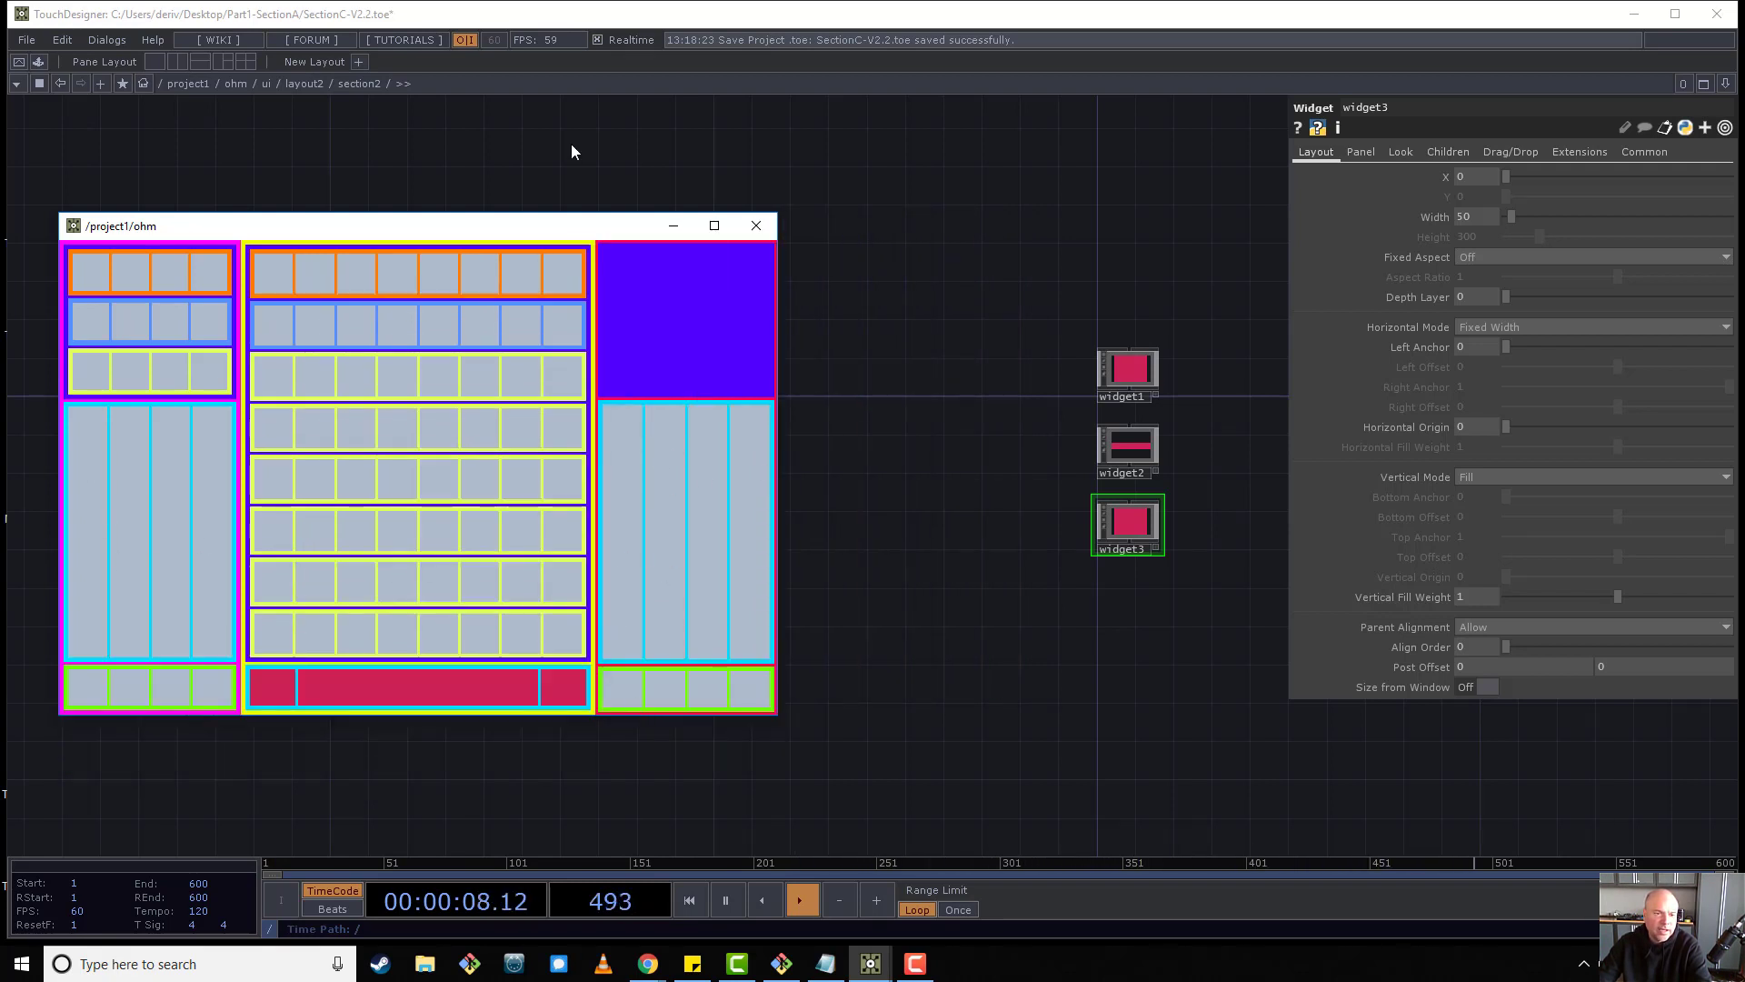
# Maximize, restore, widen, move and shorten the ohm panel window to test its layout.
pyautogui.doubleClick(570, 227)
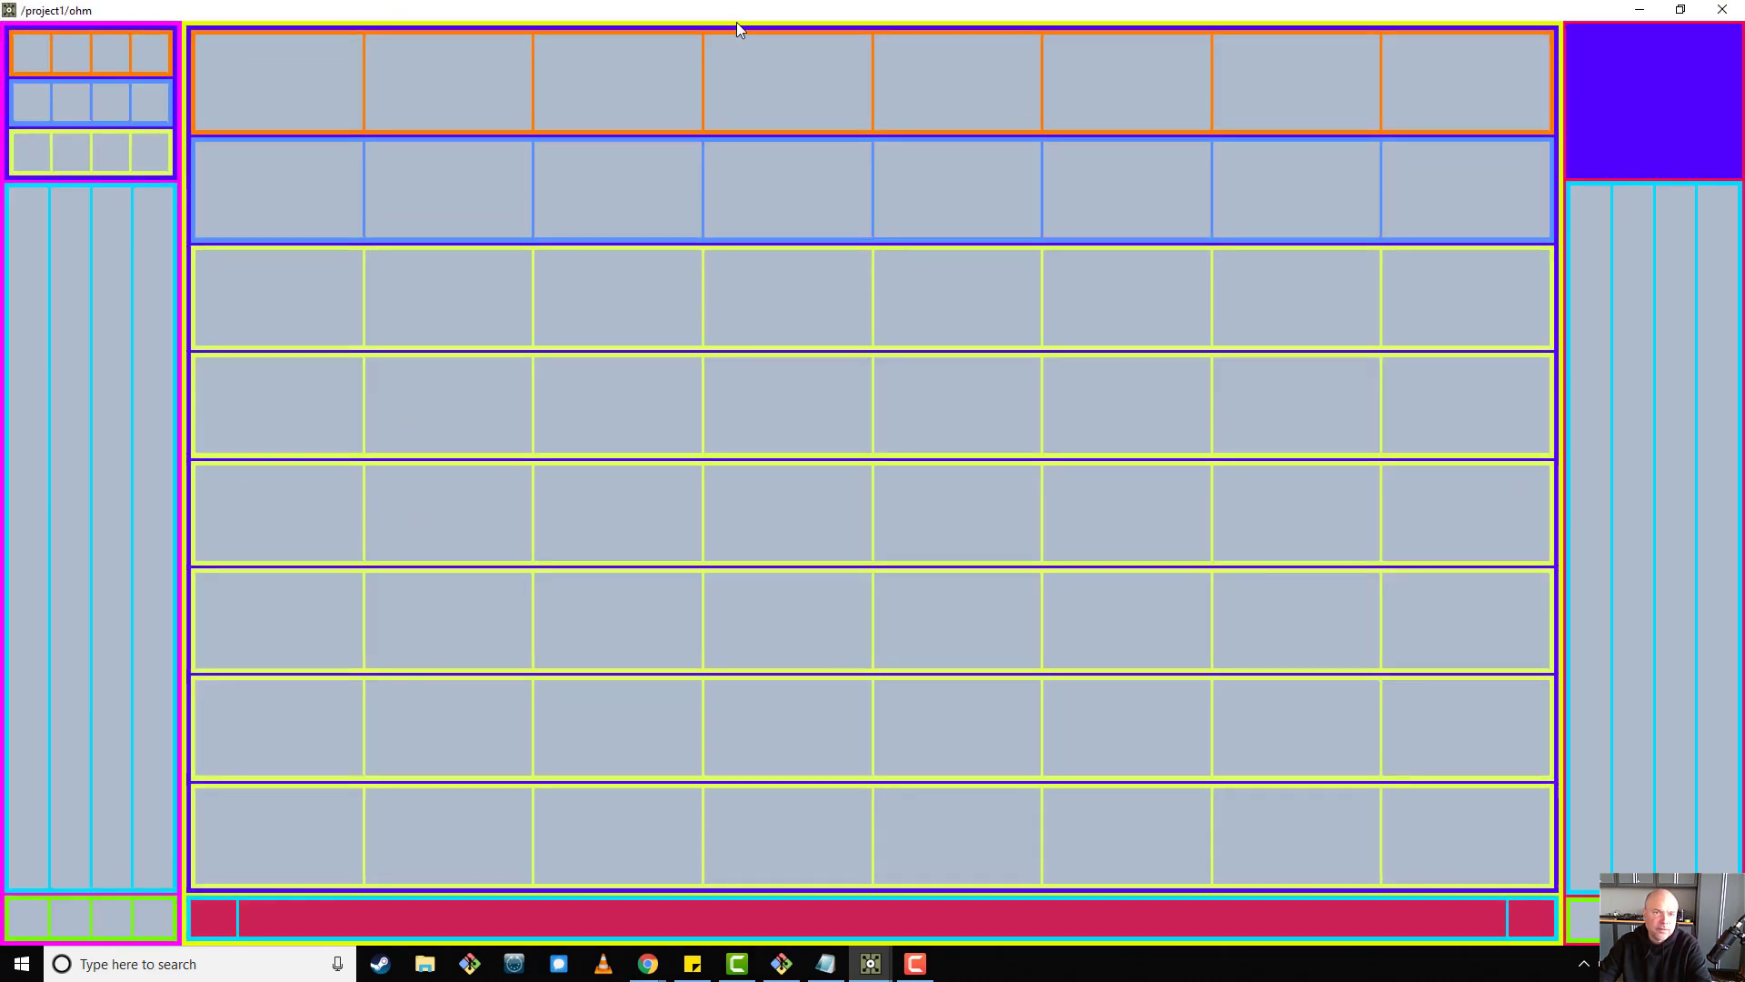
pyautogui.doubleClick(760, 12)
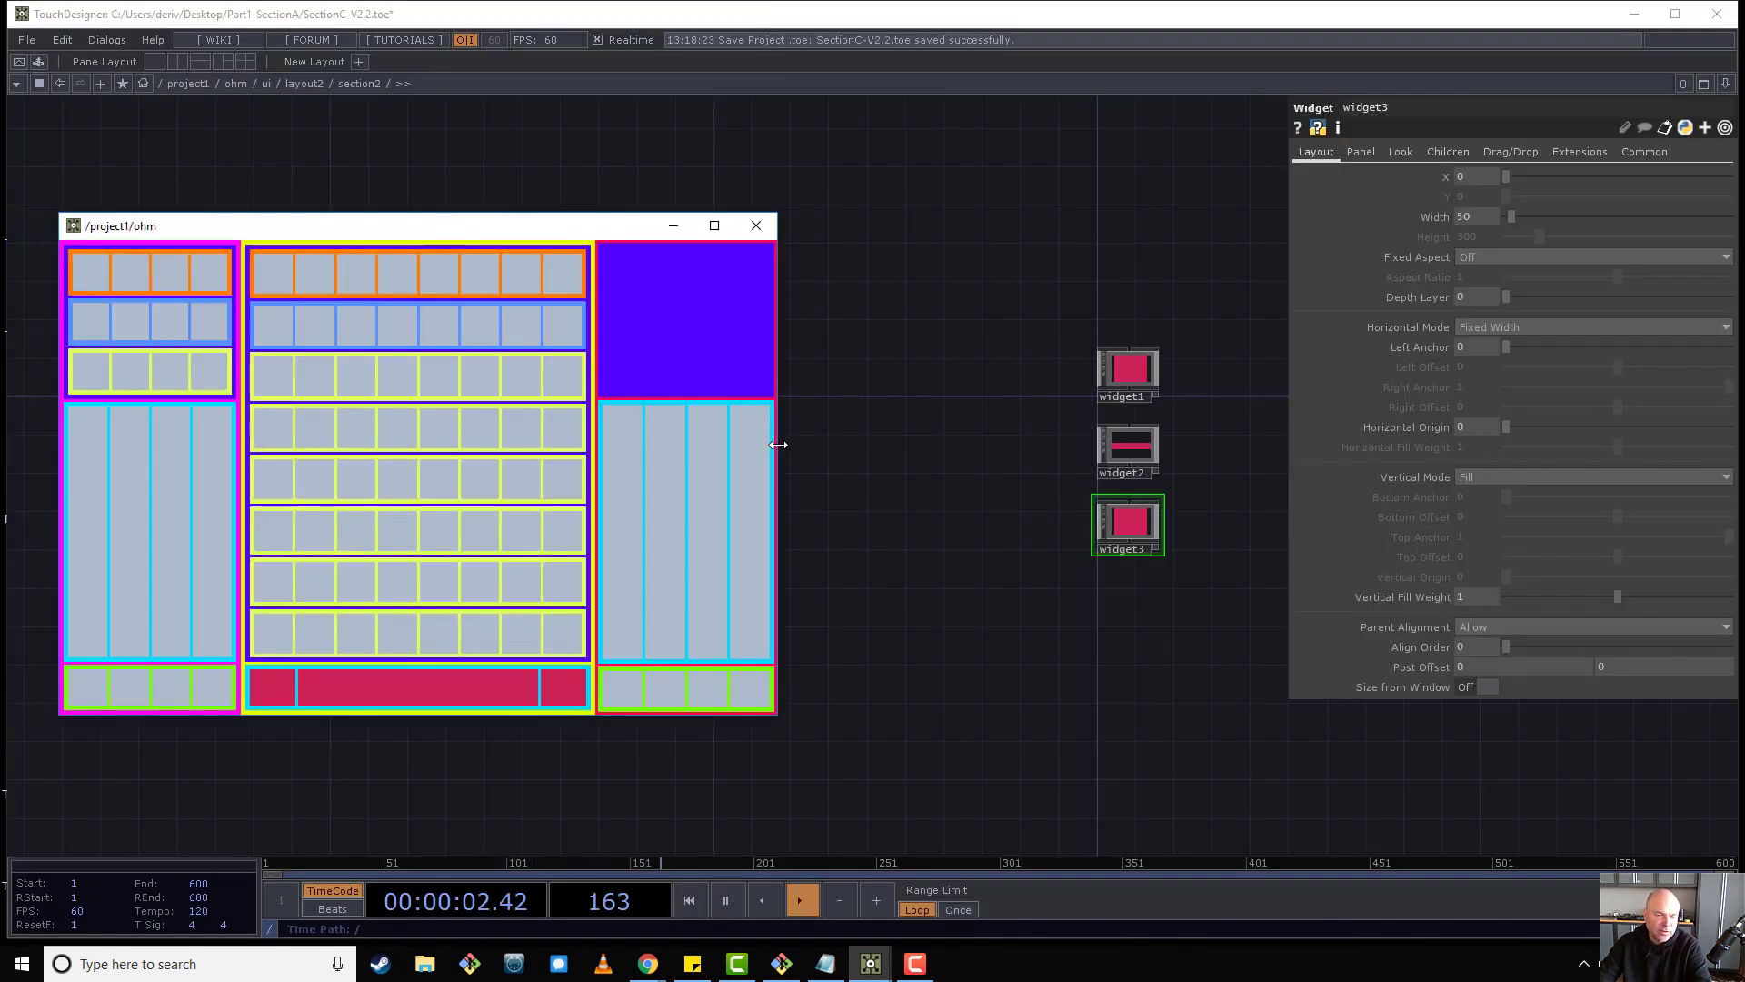
pyautogui.moveTo(778, 445)
pyautogui.mouseDown()
pyautogui.moveTo(740, 452)
pyautogui.moveTo(810, 453)
pyautogui.moveTo(787, 452)
pyautogui.mouseUp()
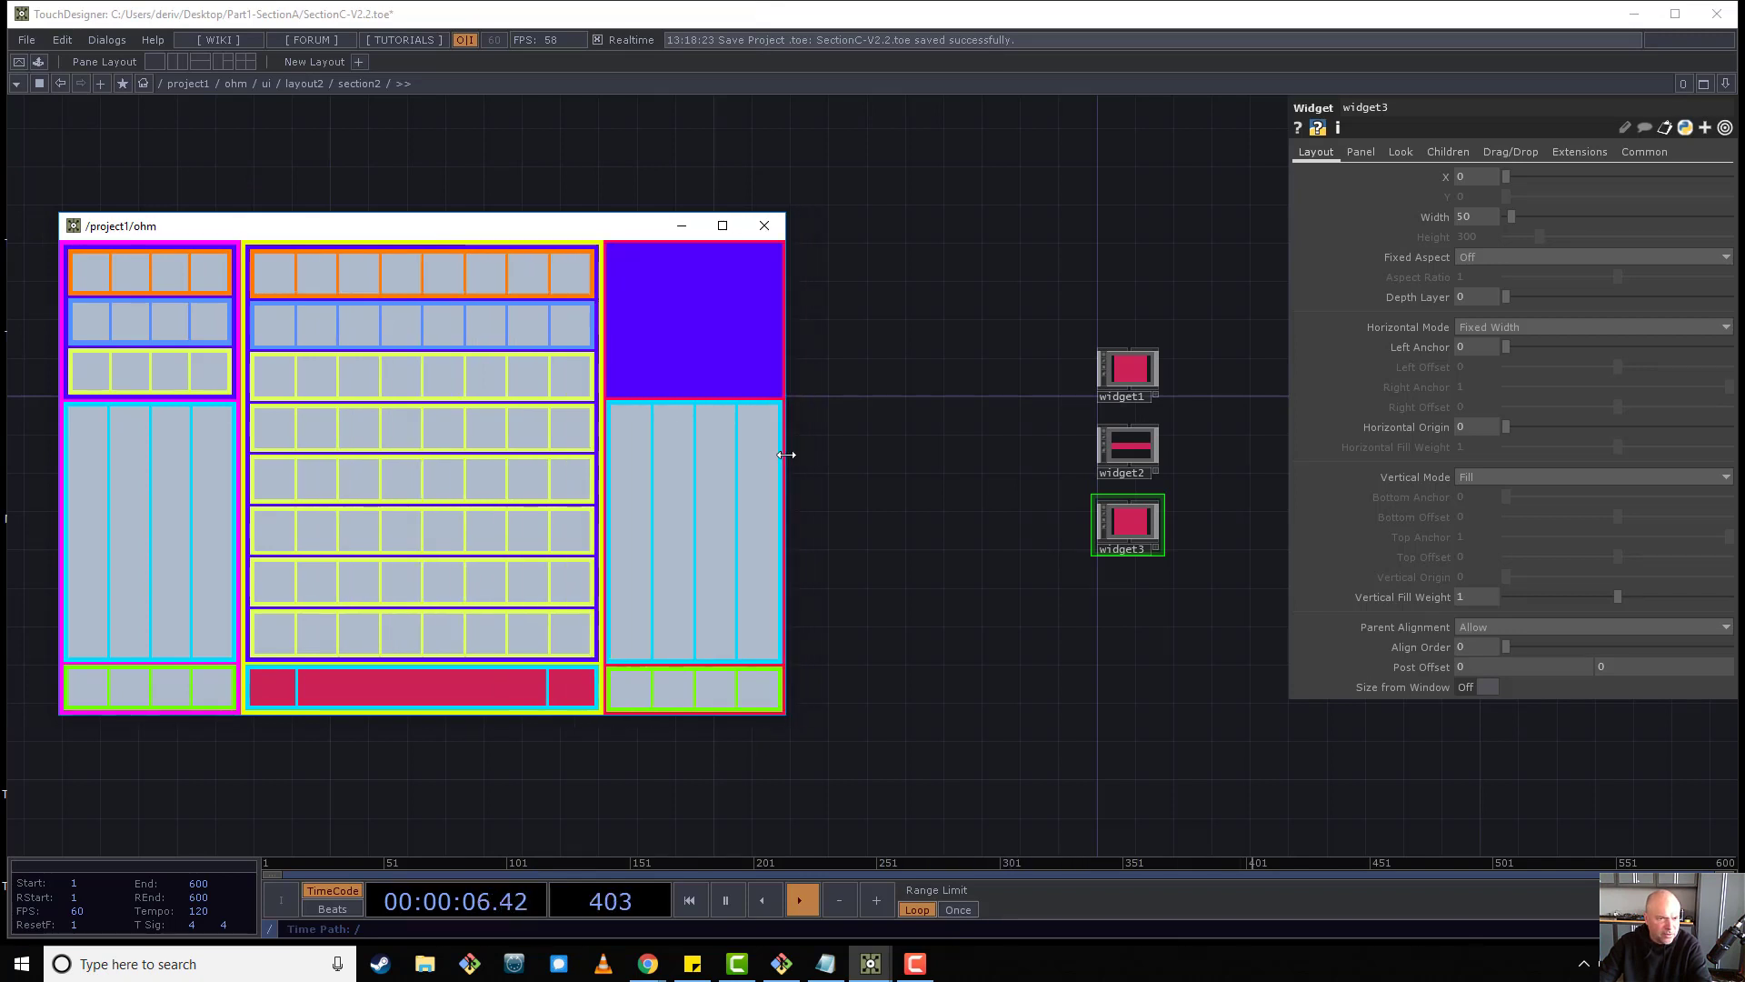
pyautogui.moveTo(527, 226); pyautogui.dragTo(659, 222)
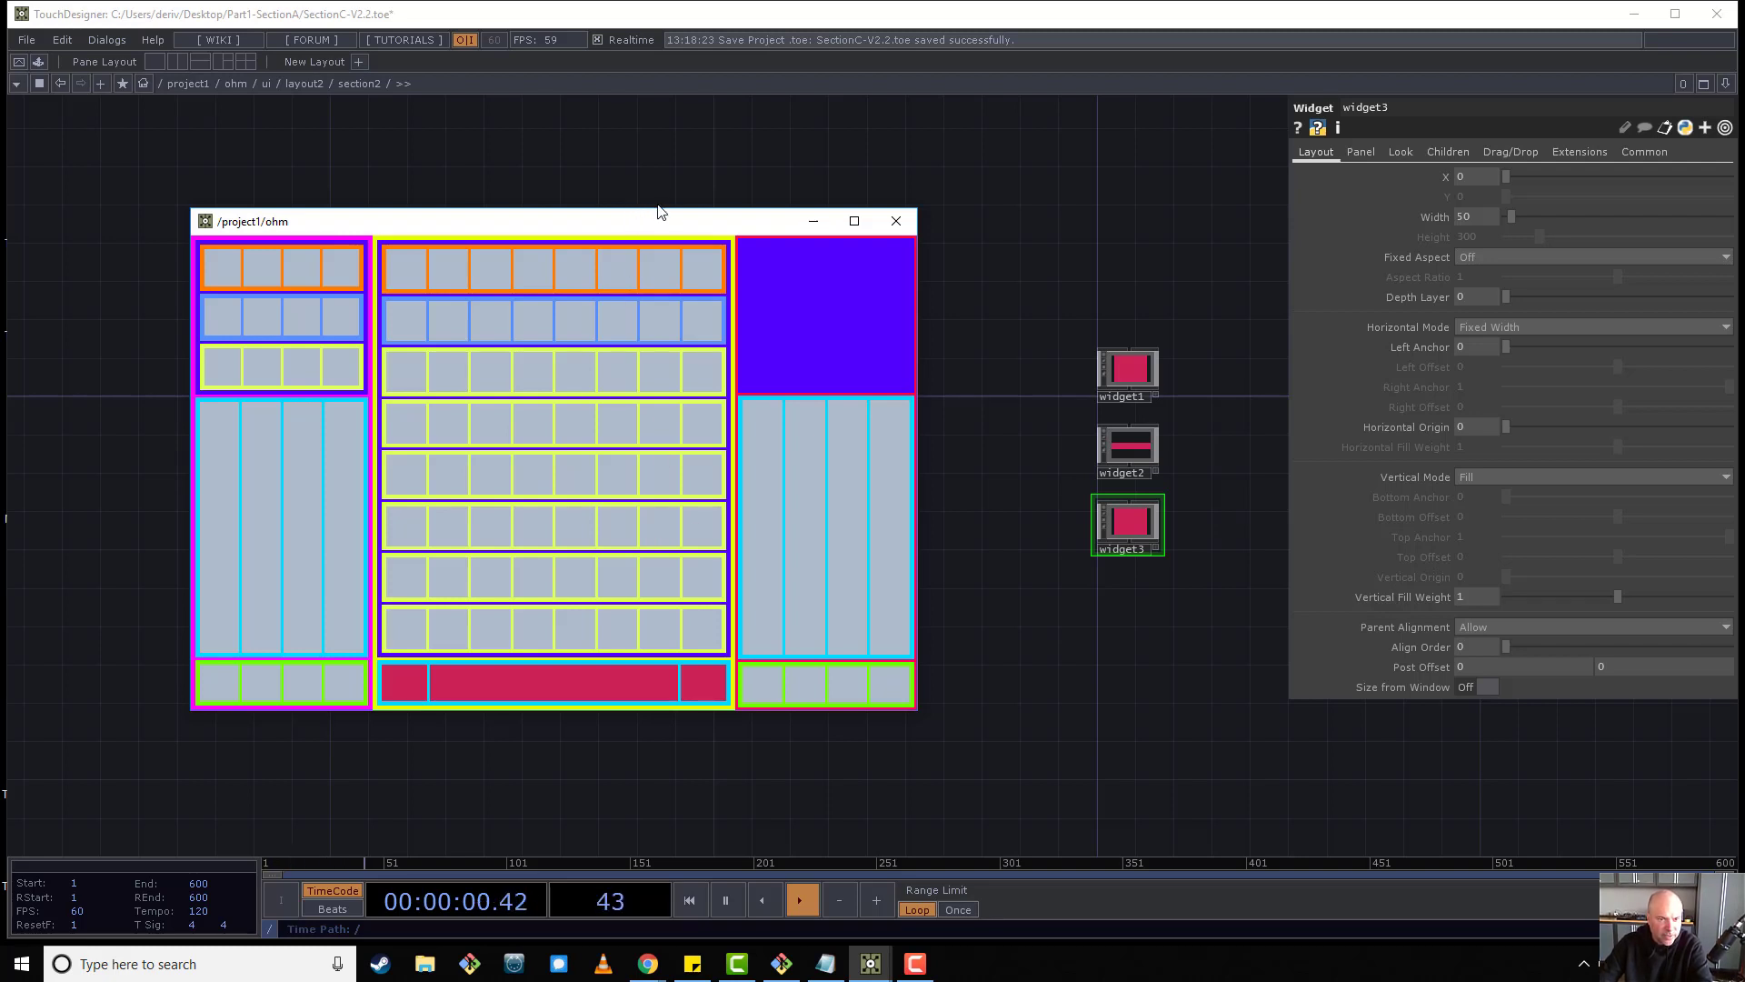
pyautogui.moveTo(670, 210); pyautogui.dragTo(572, 223)
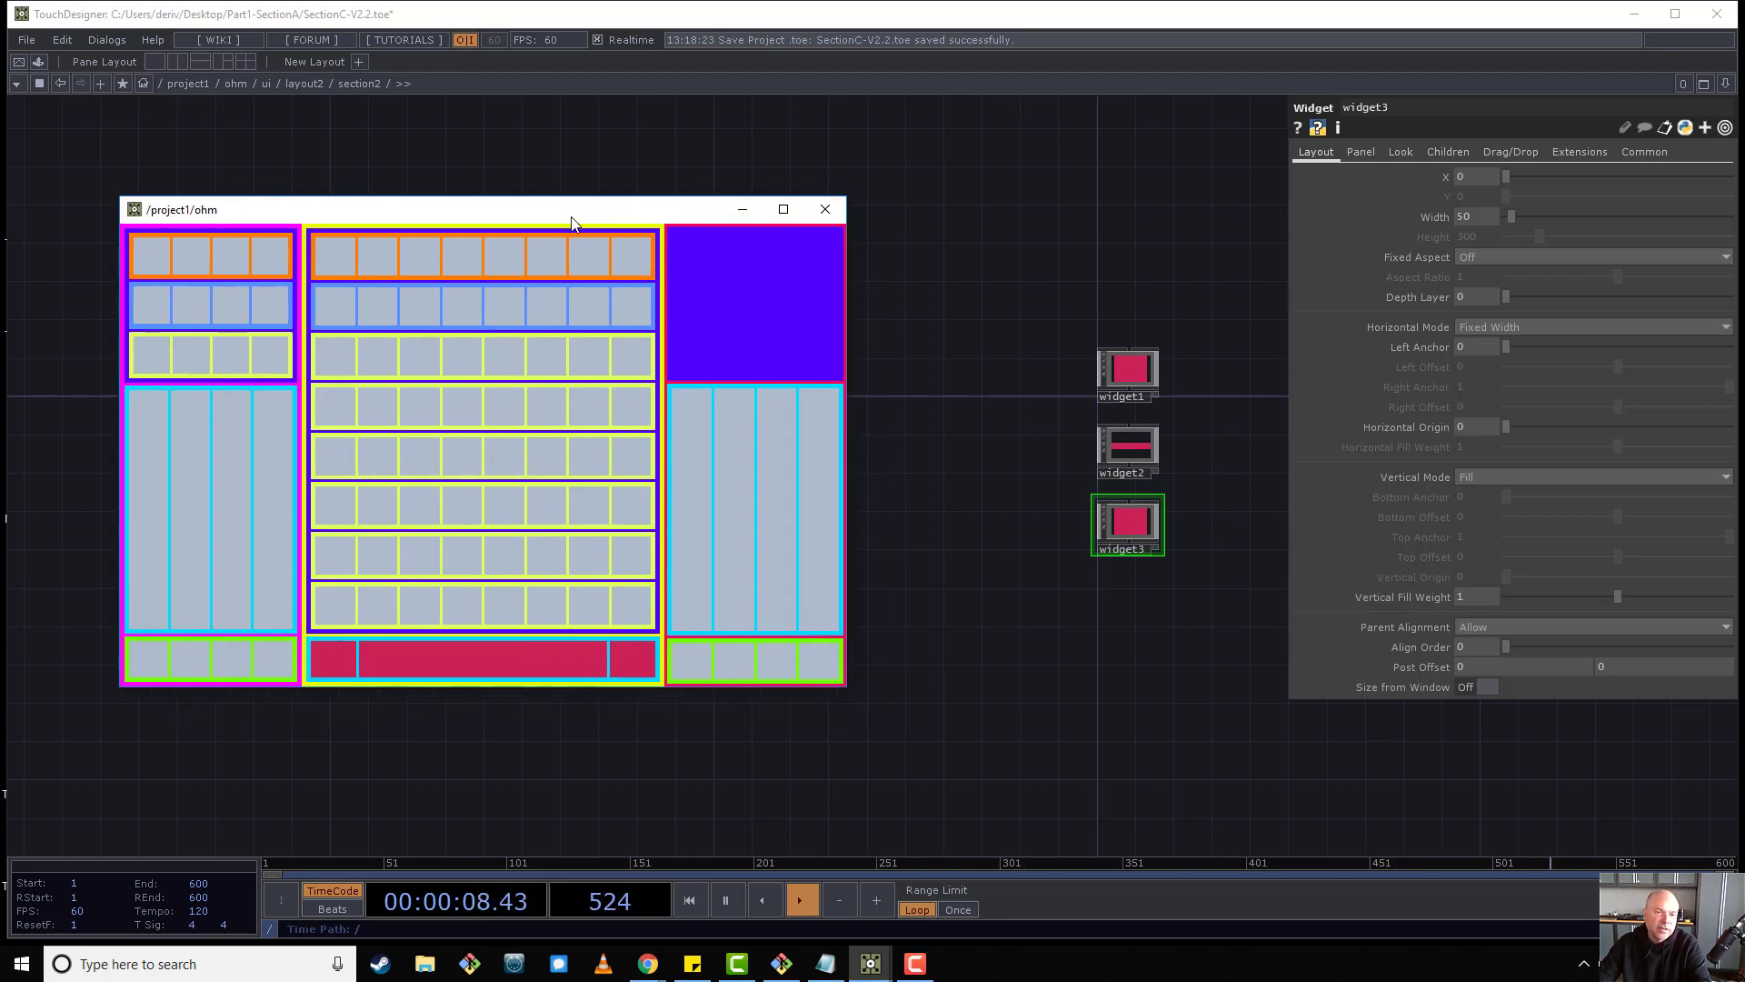
# Snap, maximize and restore the panel window again, then return to the top-level project1 network.
pyautogui.press('super+Left')
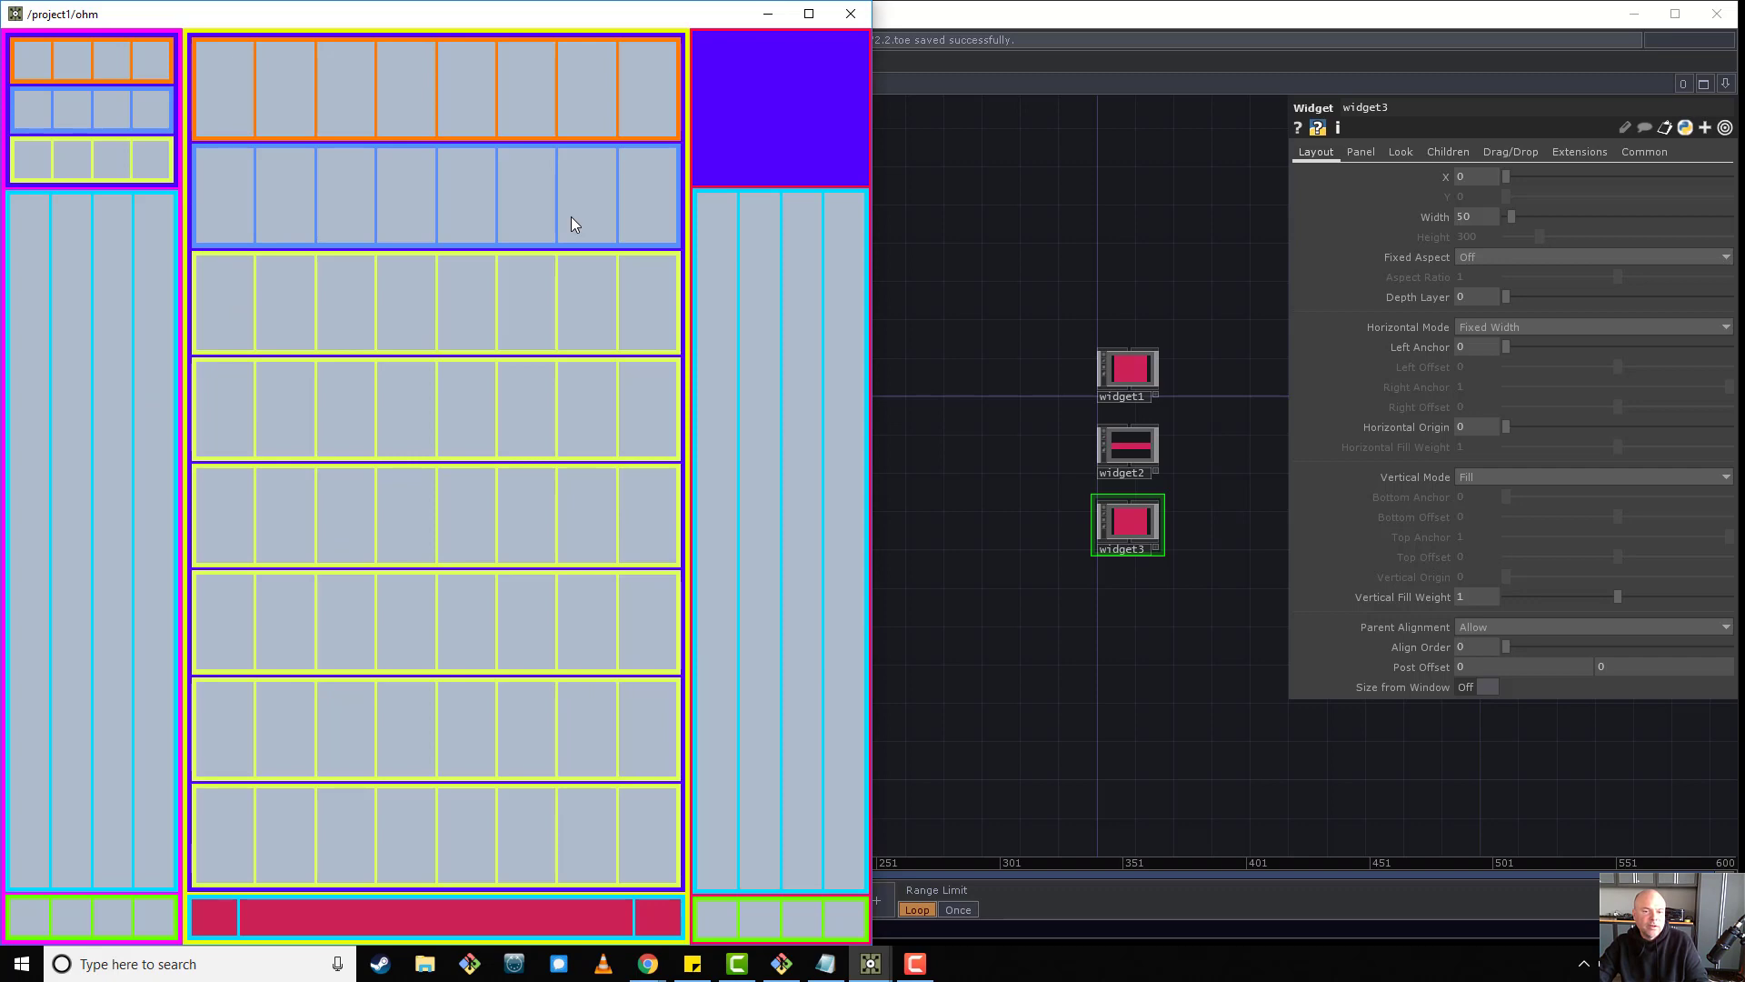
pyautogui.press('super+Right')
pyautogui.press('super+Right')
pyautogui.press('super+Left')
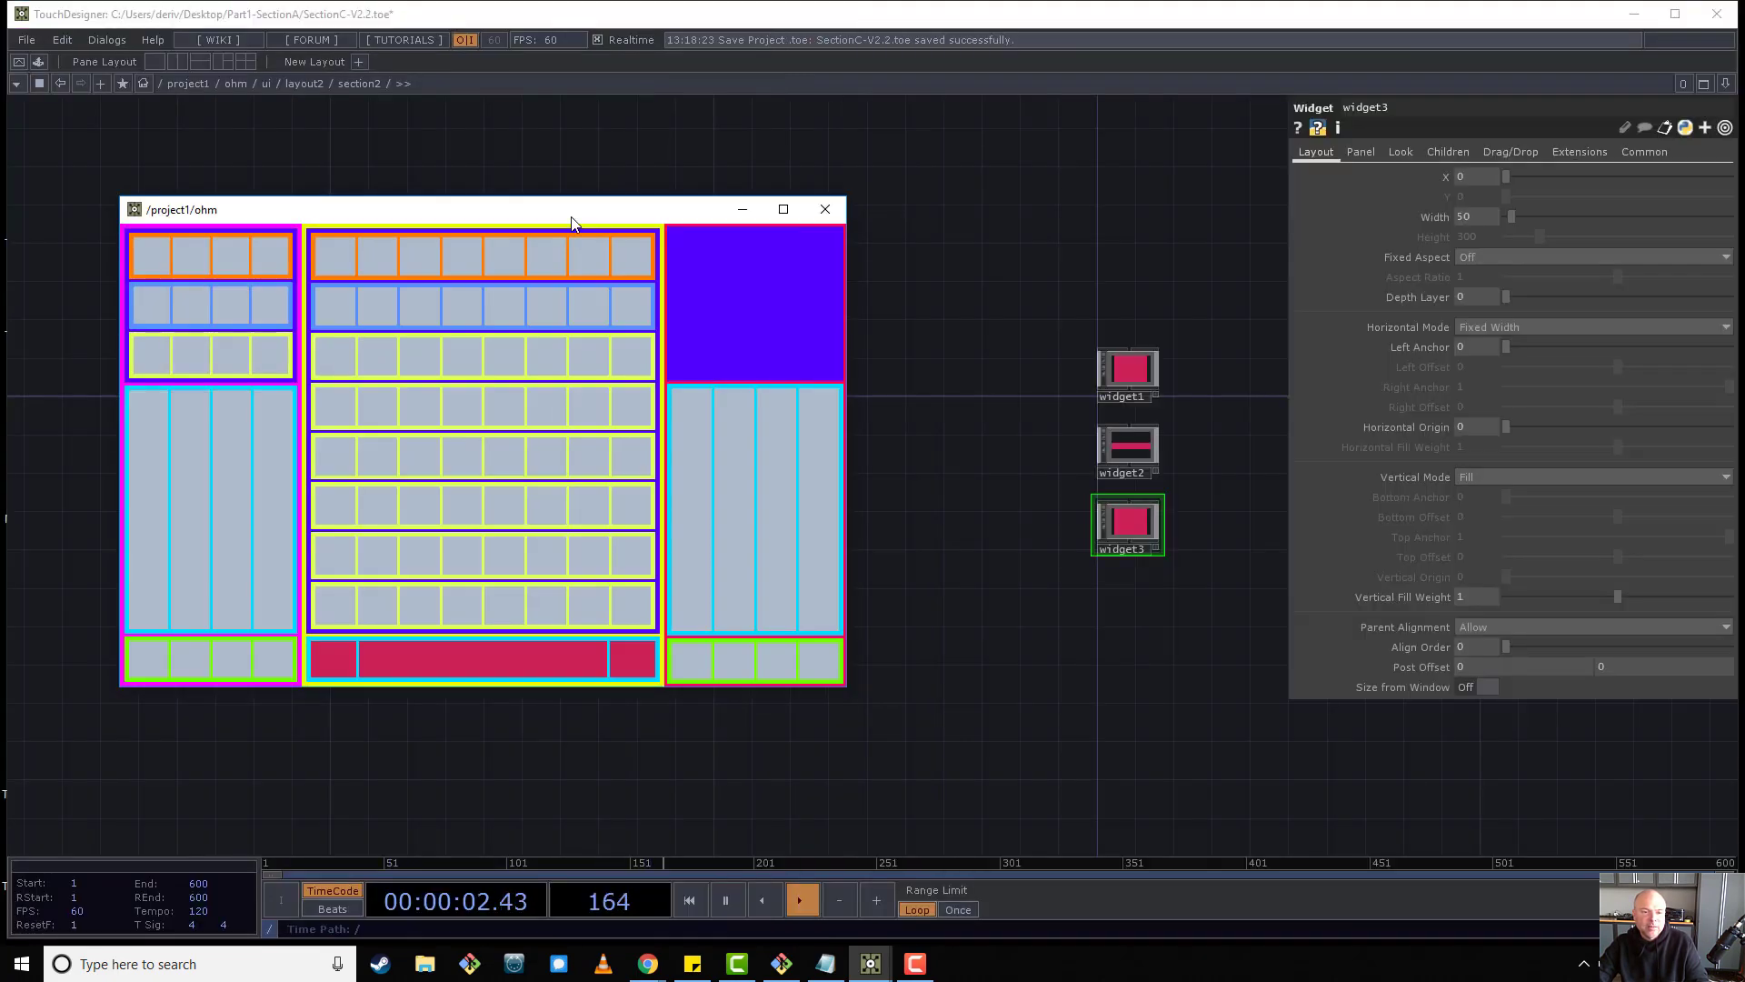
pyautogui.doubleClick(573, 223)
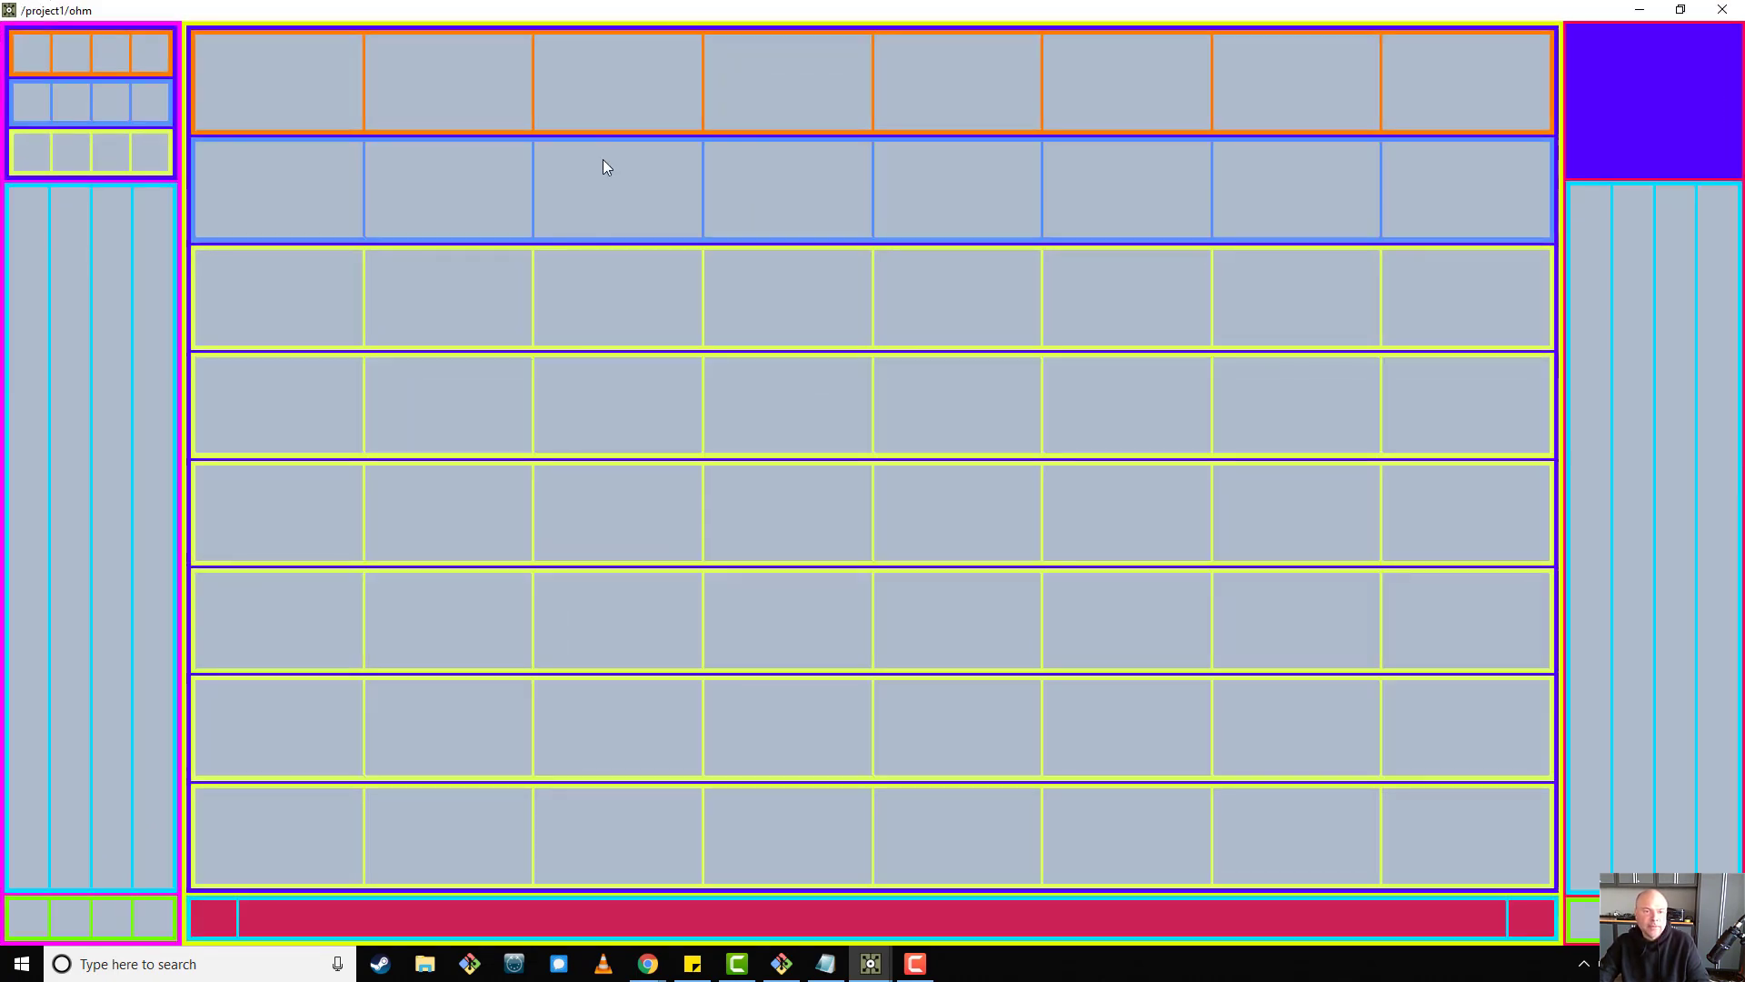
pyautogui.doubleClick(684, 7)
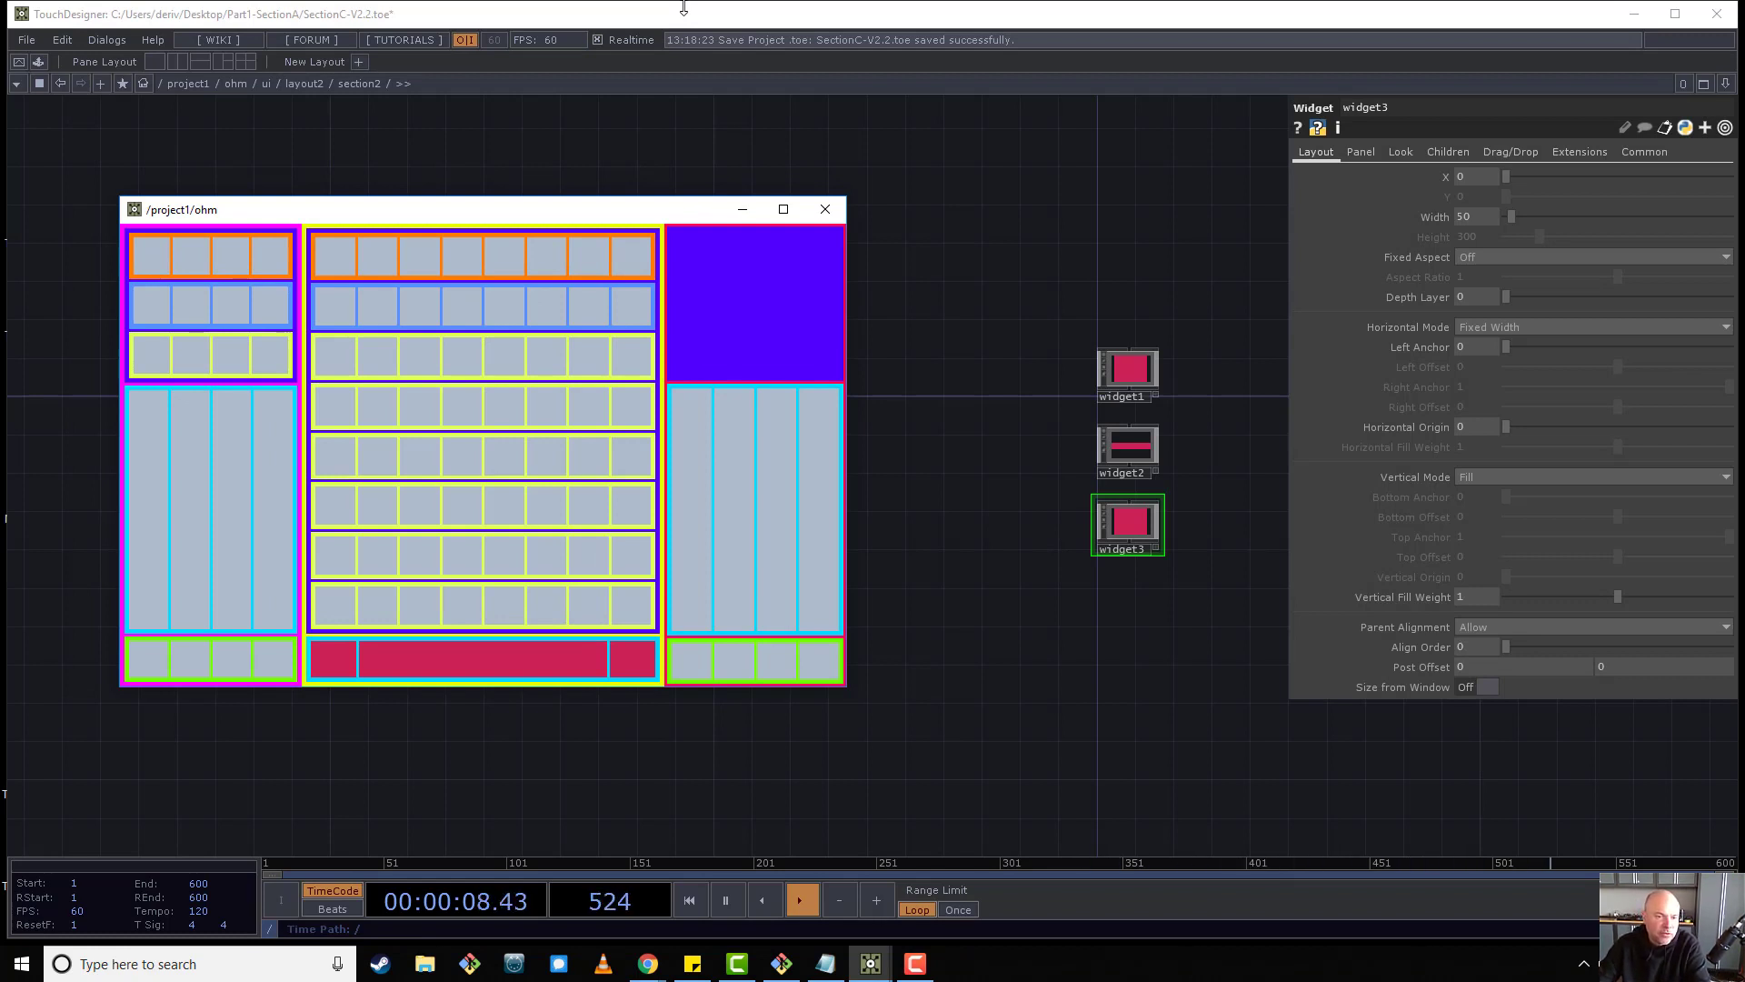
pyautogui.moveTo(850, 554)
pyautogui.mouseDown()
pyautogui.moveTo(819, 562)
pyautogui.moveTo(840, 560)
pyautogui.mouseUp()
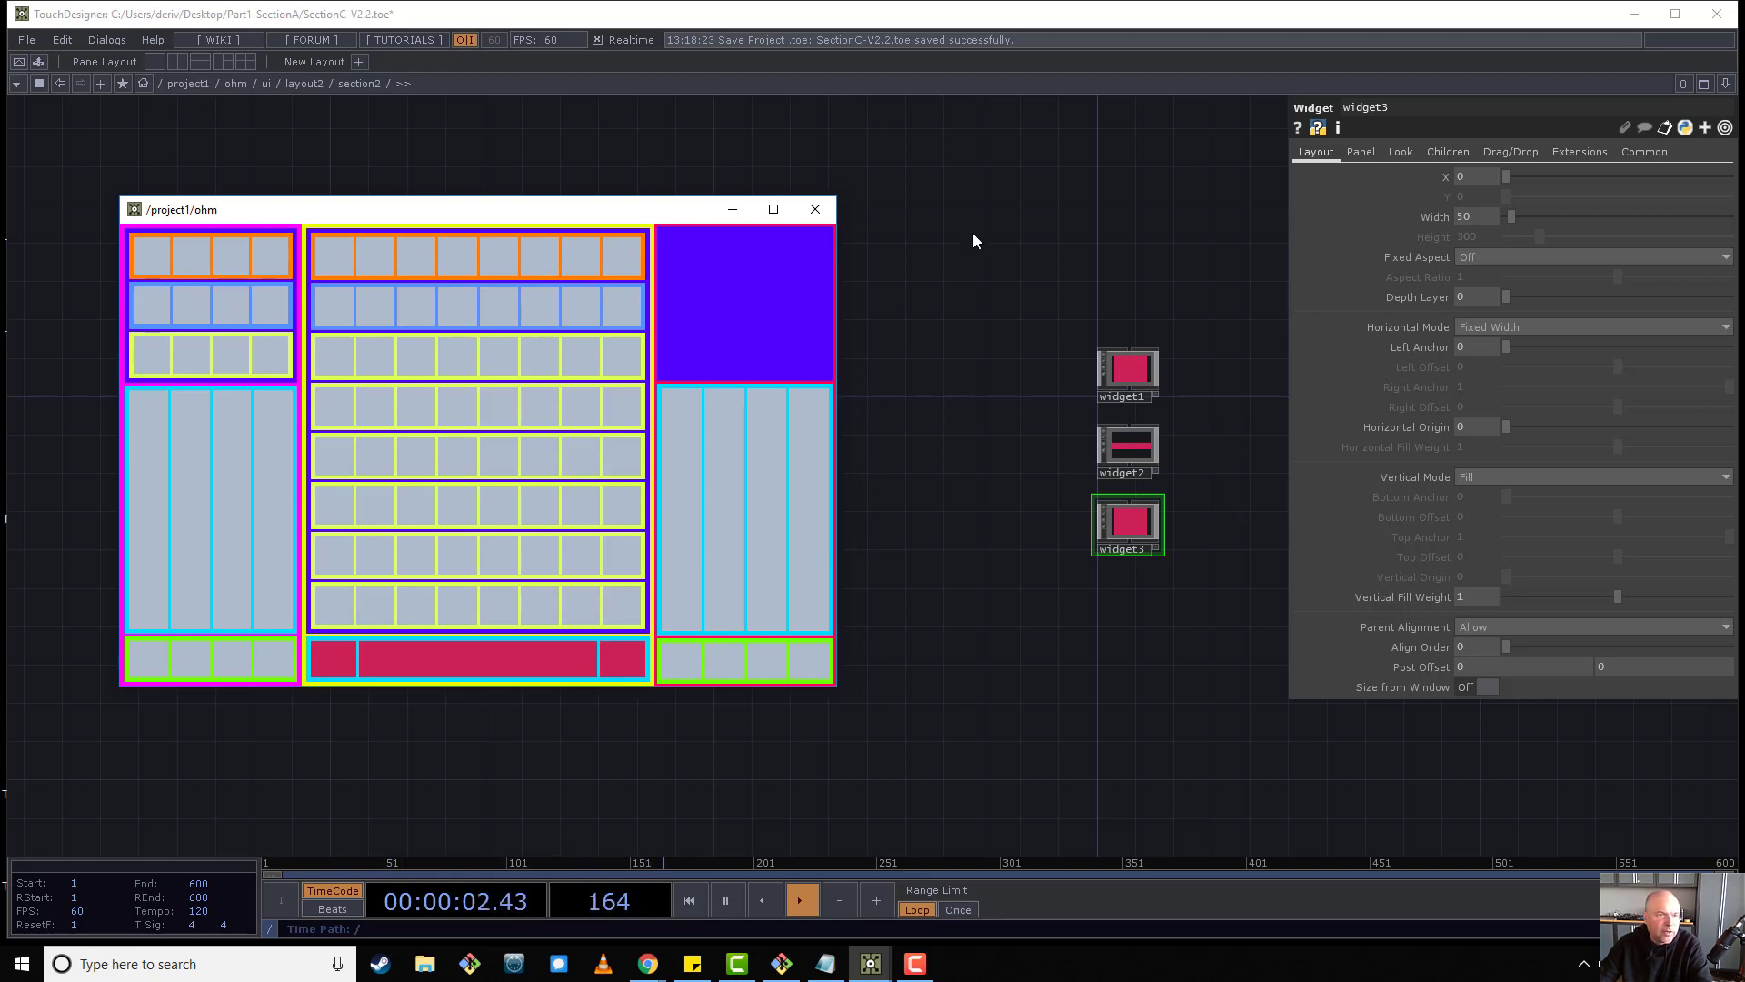
pyautogui.click(204, 84)
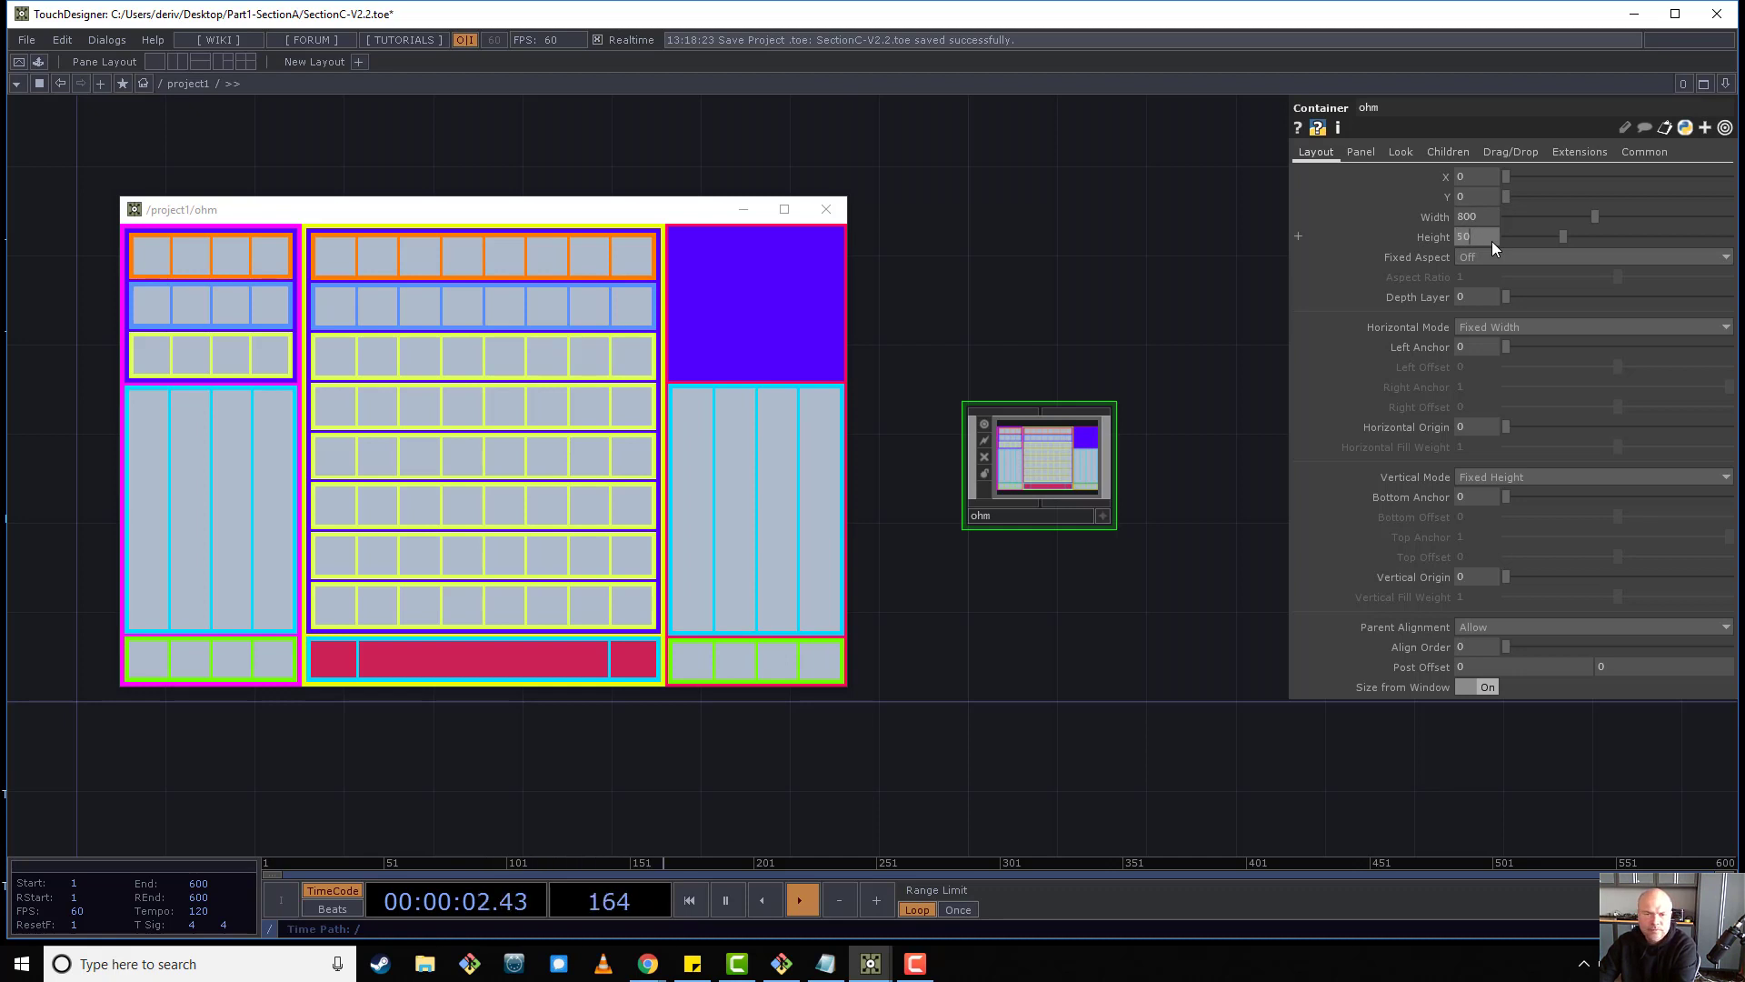
# Set the ohm container's height to 500 and turn Size from Window off.
pyautogui.write('0')
pyautogui.press('Return')
pyautogui.moveTo(483, 218); pyautogui.dragTo(512, 213)
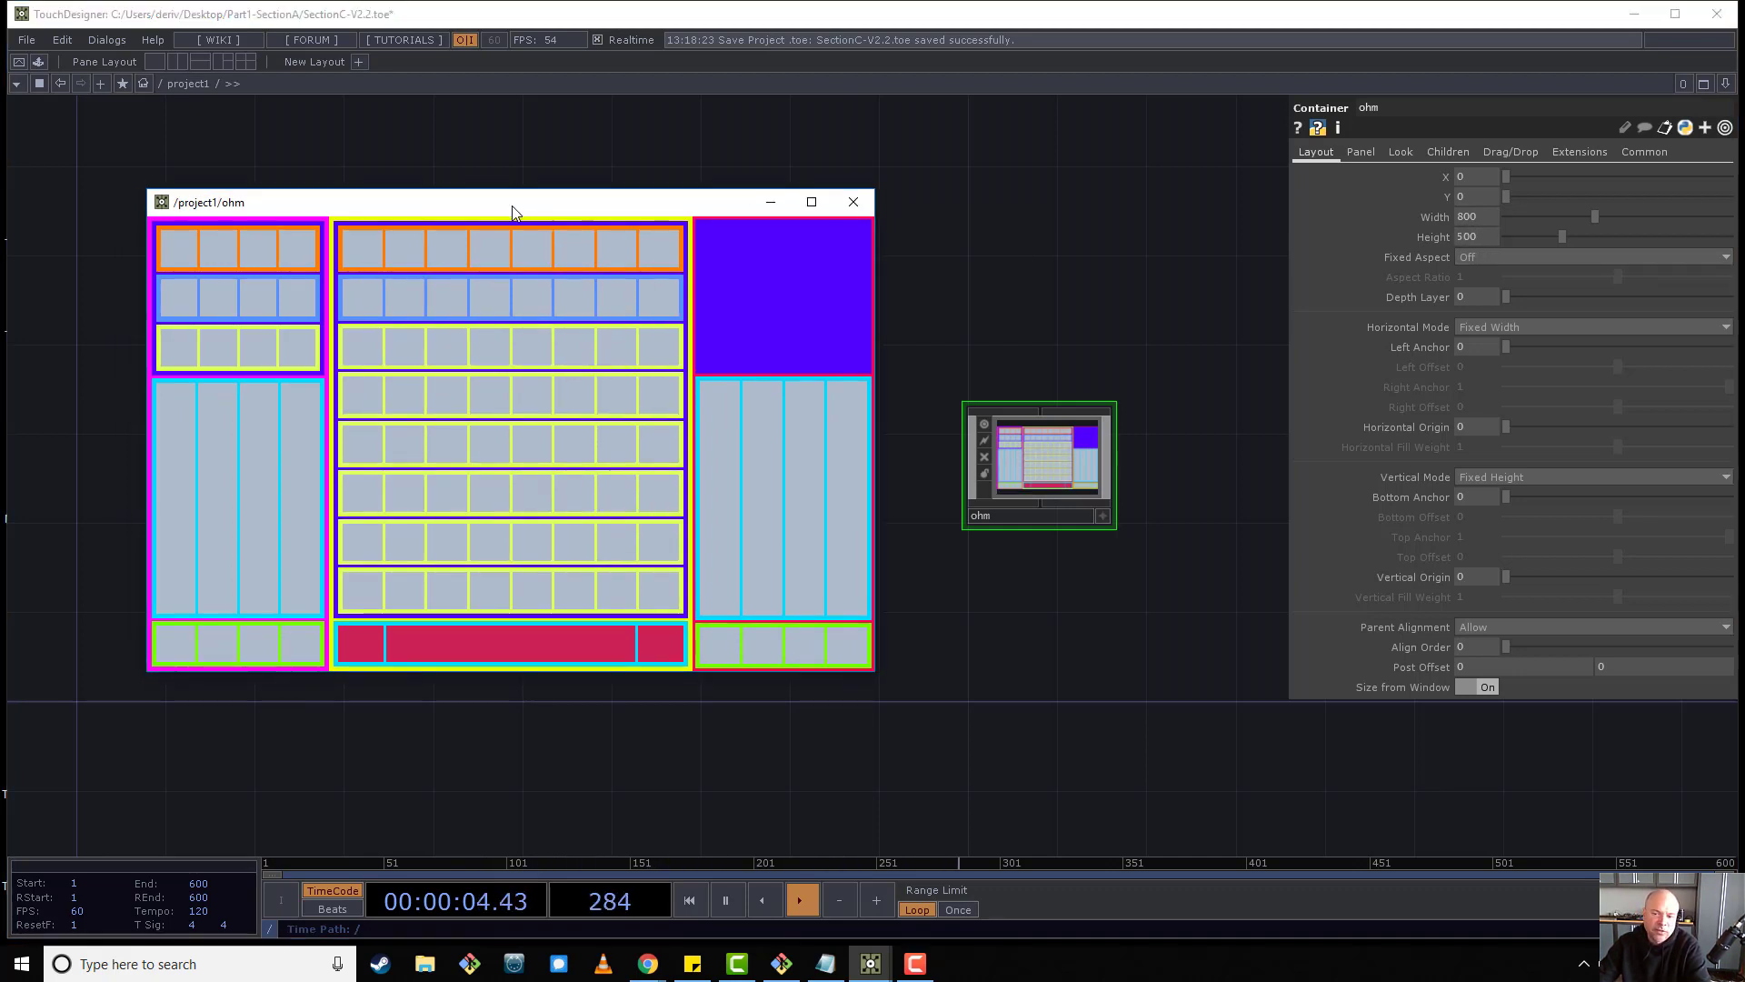
pyautogui.click(1464, 687)
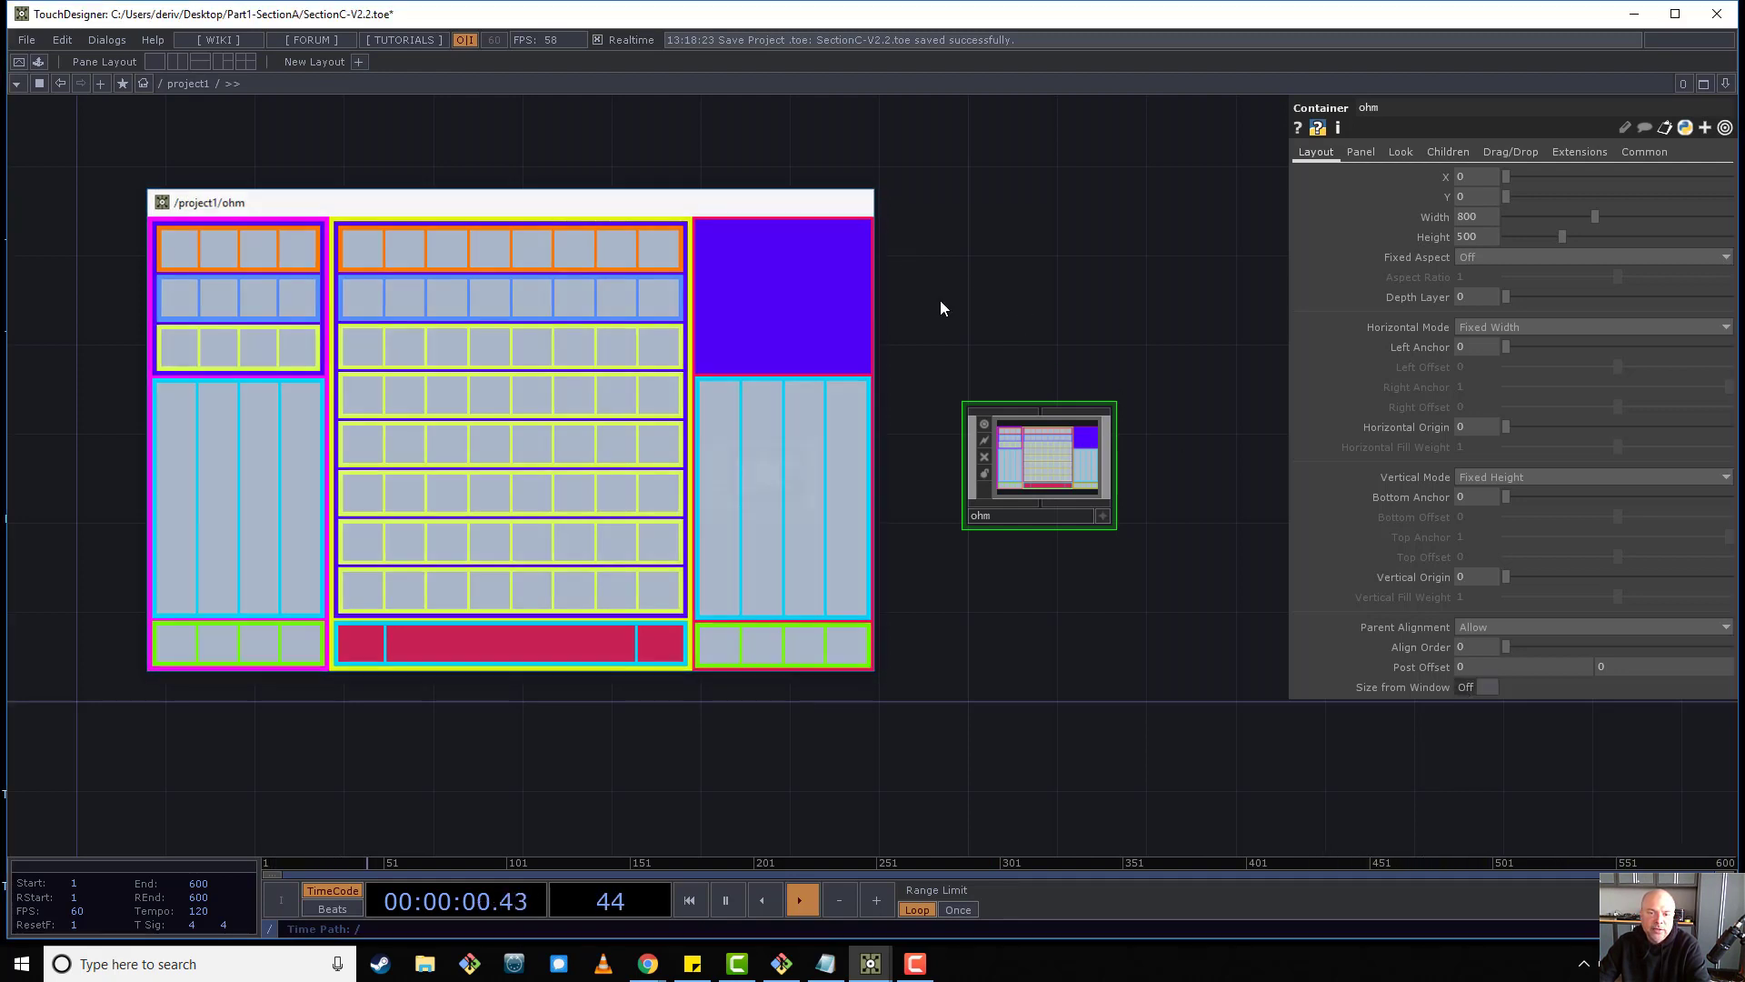
# Reopen the ohm panel in a floating viewer and squeeze it narrow to check the fixed size.
pyautogui.press('Escape')
pyautogui.rightClick(1053, 444)
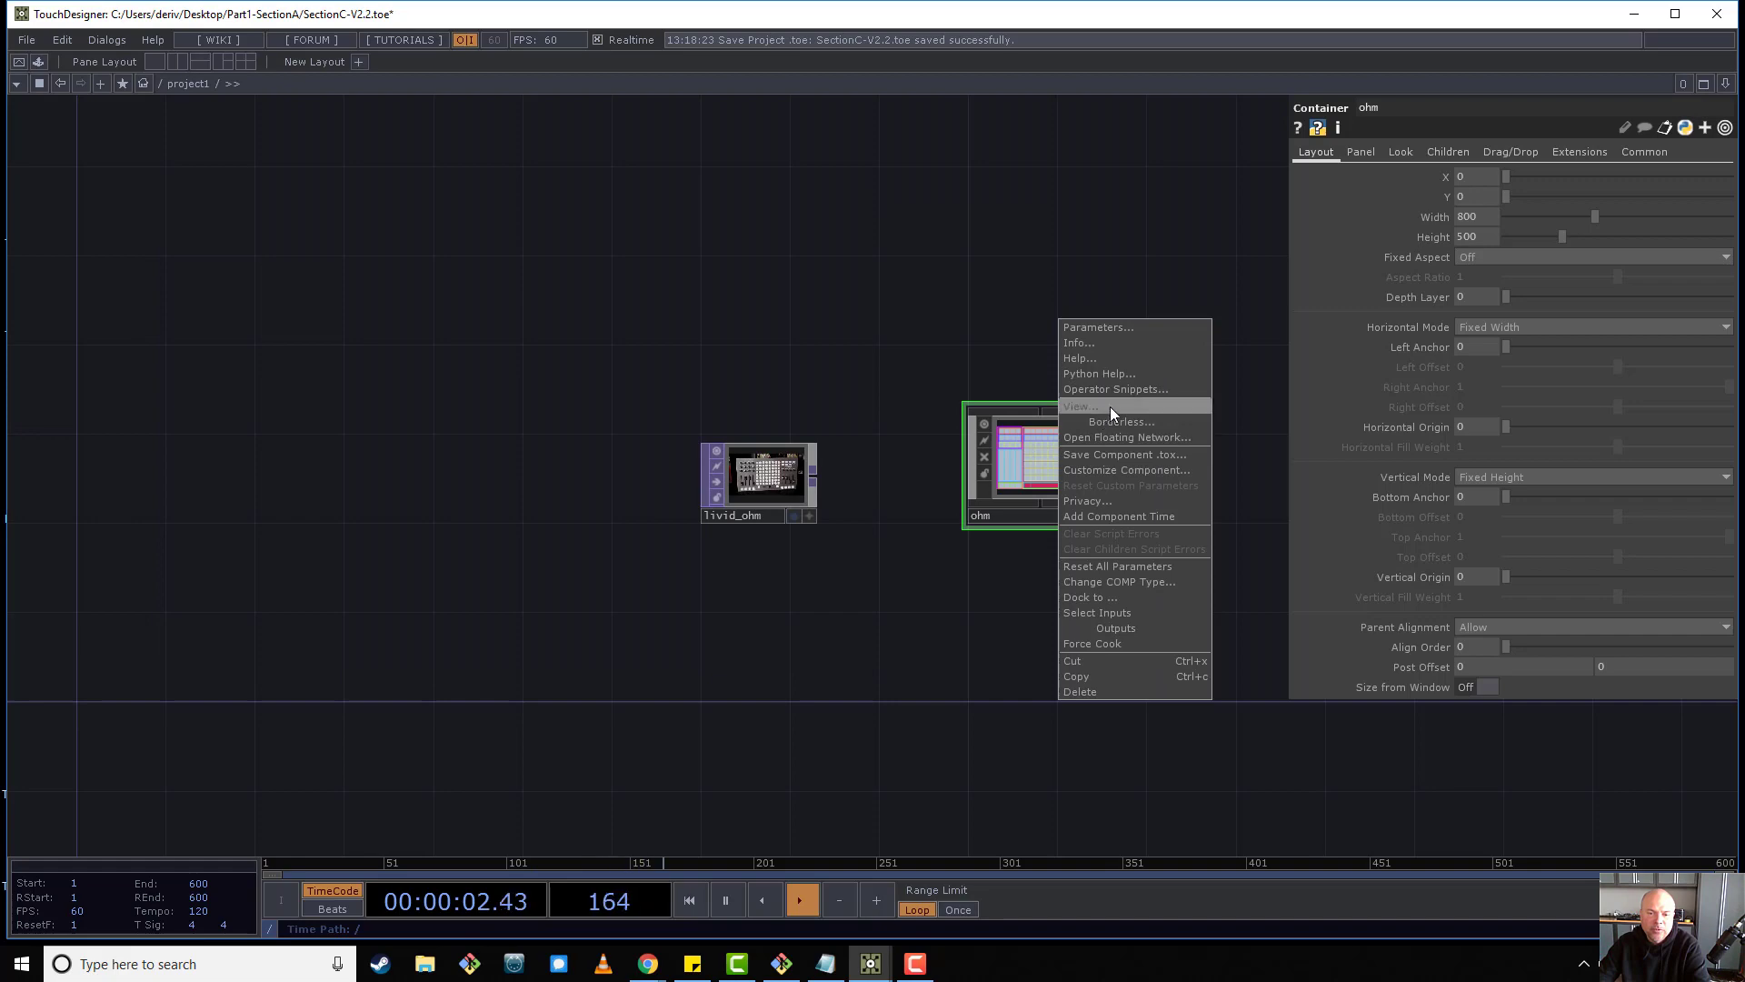
pyautogui.click(1110, 407)
pyautogui.moveTo(1051, 178); pyautogui.dragTo(651, 130)
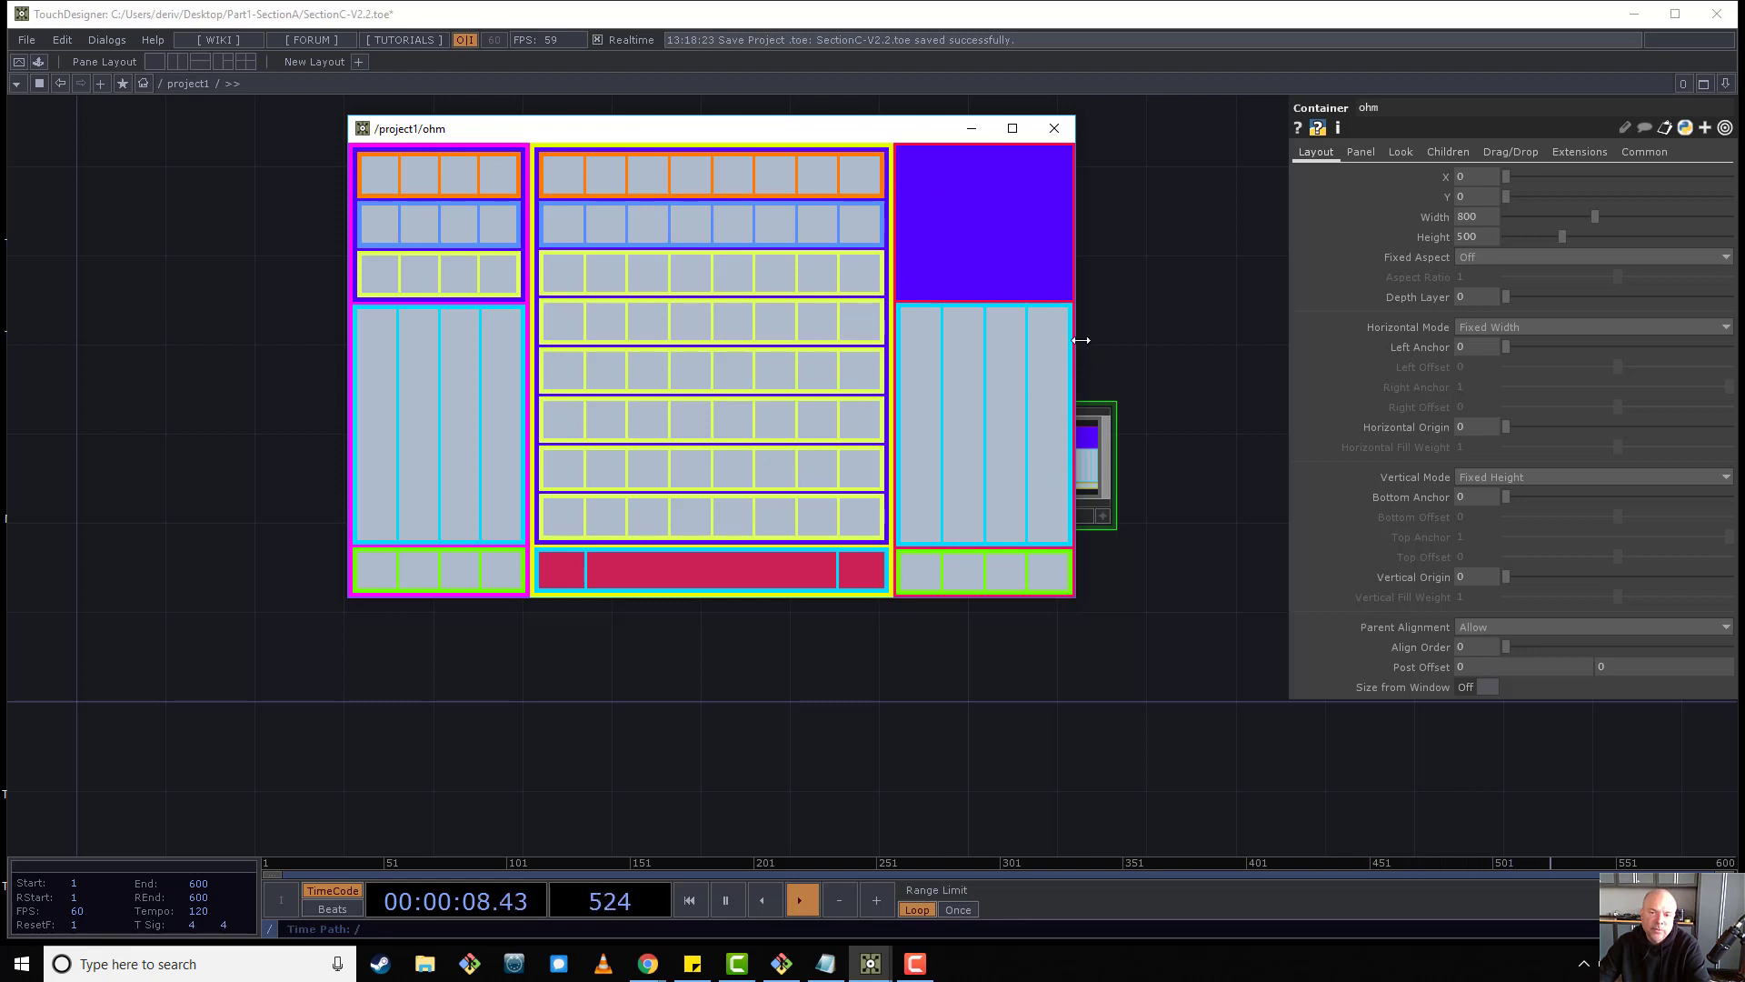
pyautogui.moveTo(1081, 340); pyautogui.dragTo(459, 300)
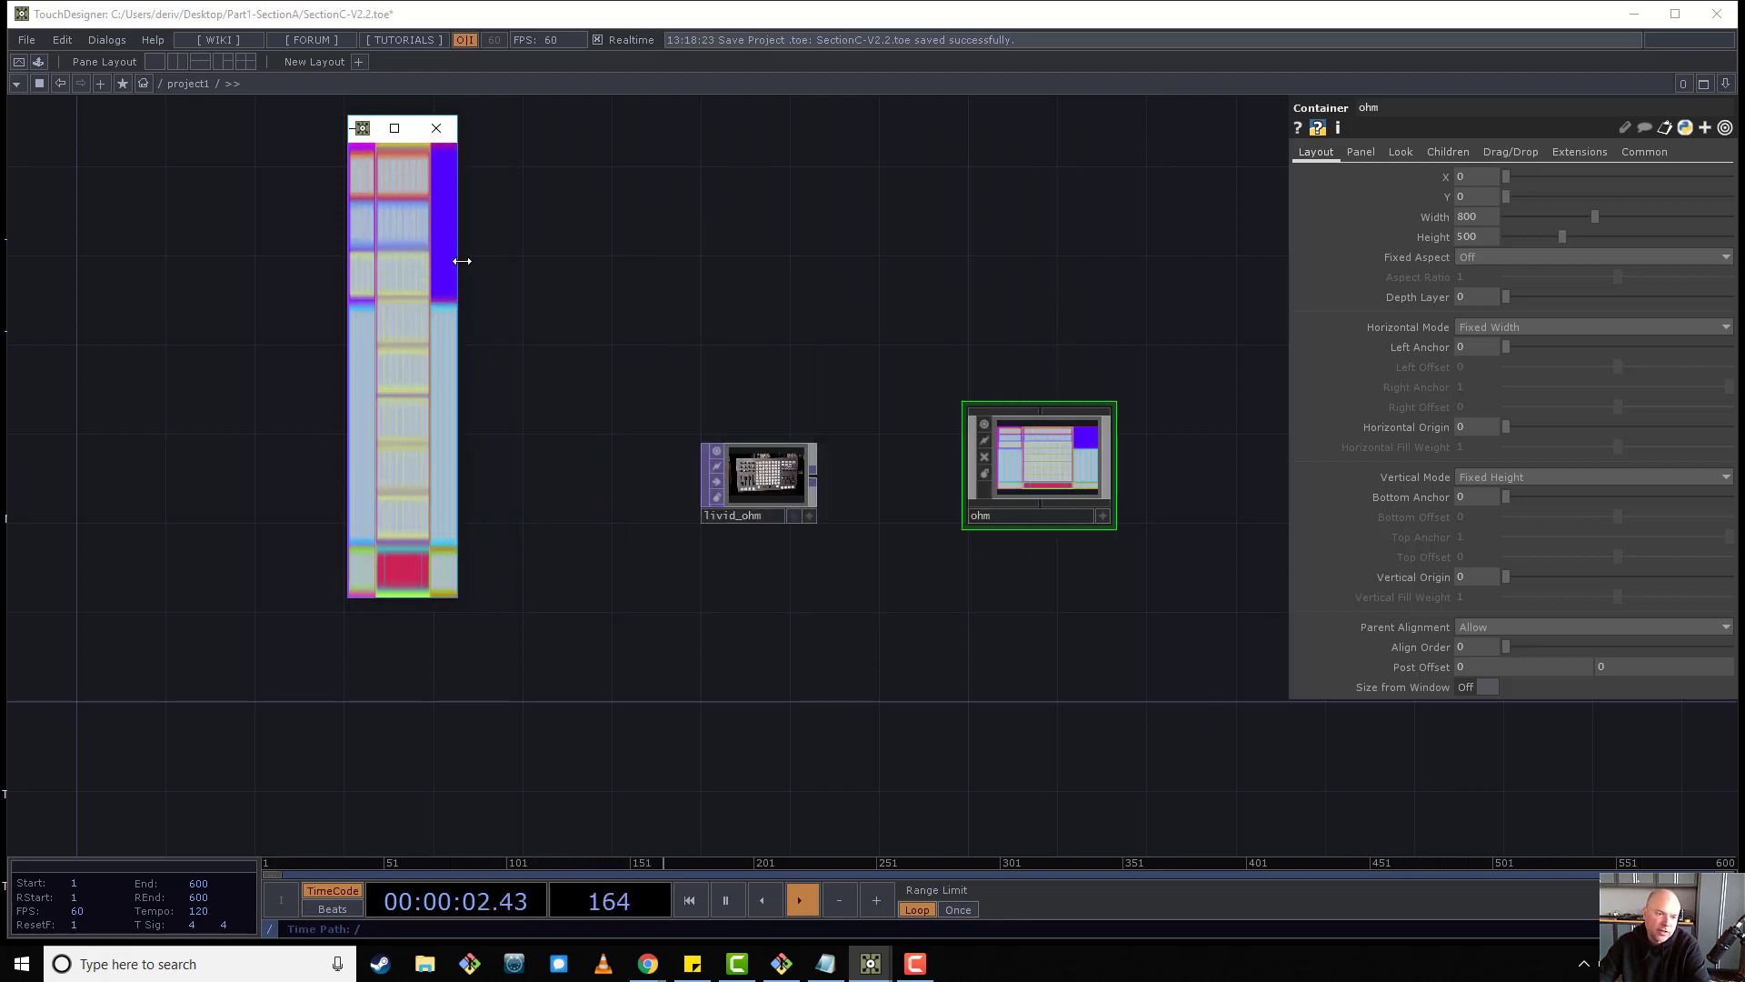
# Widen, maximize and restore the ohm viewer, then close it.
pyautogui.moveTo(460, 261); pyautogui.dragTo(1459, 368)
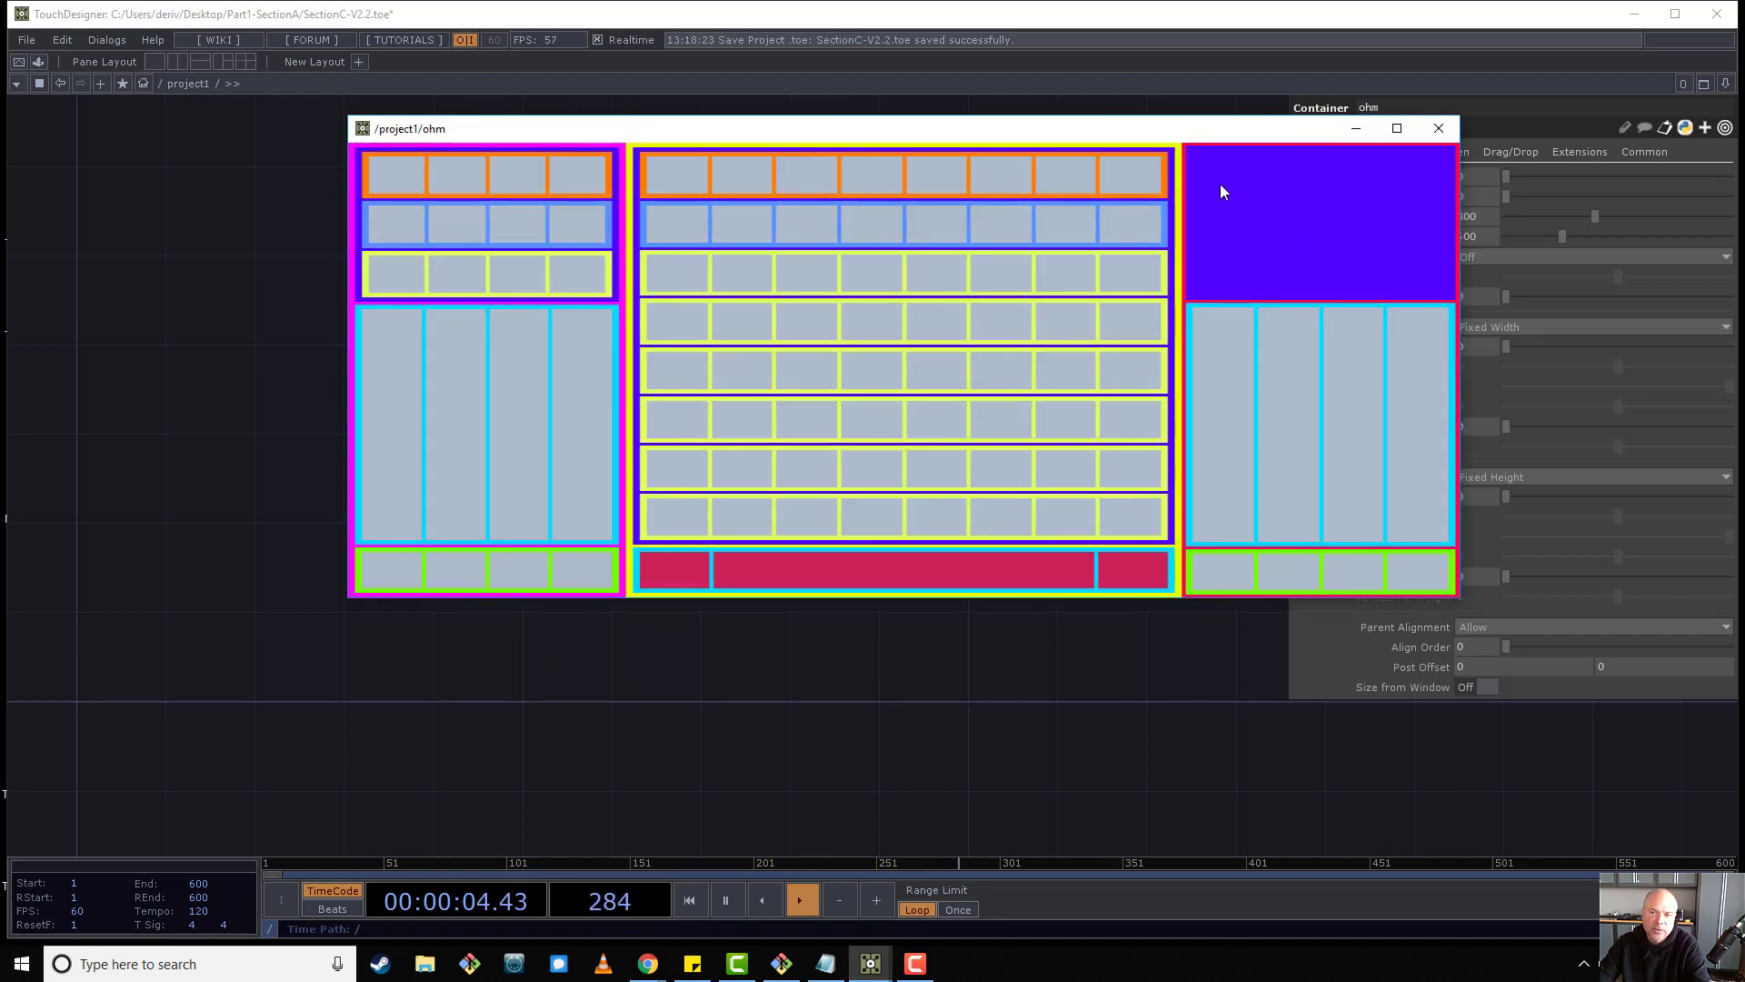
pyautogui.doubleClick(1176, 134)
pyautogui.doubleClick(1134, 9)
pyautogui.click(1437, 125)
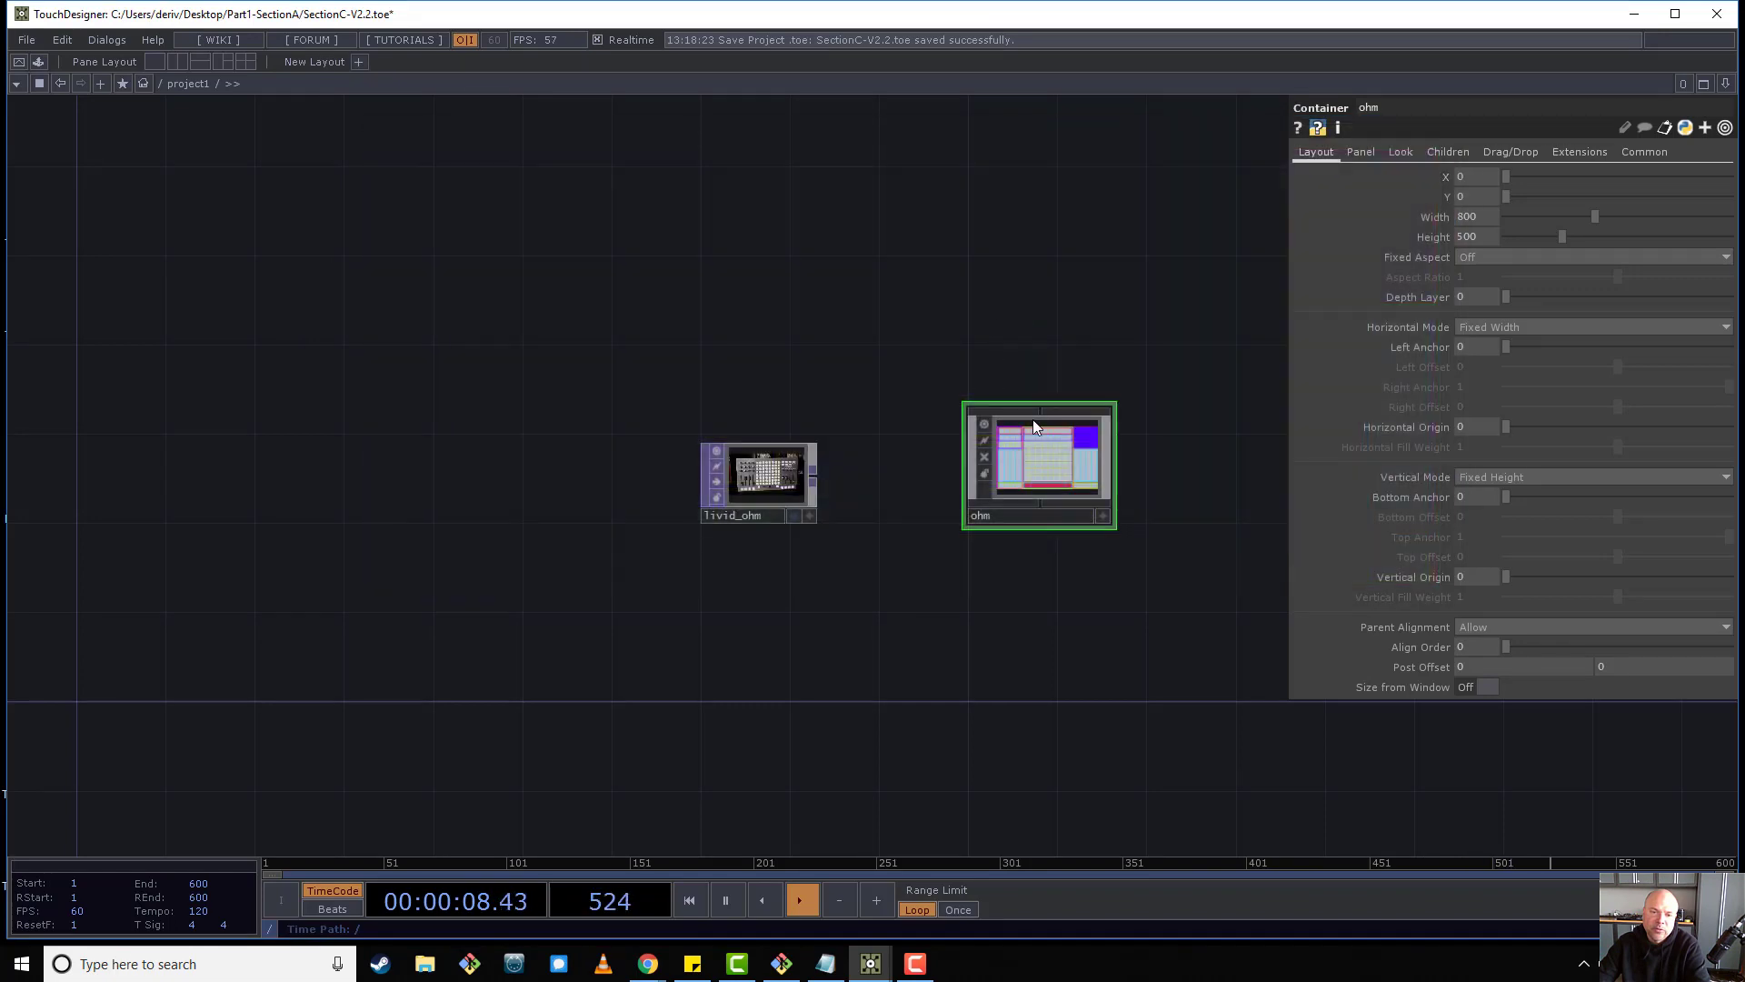
# Reopen the ohm panel viewer and turn the ohm container's Size from Window back on.
pyautogui.rightClick(1034, 453)
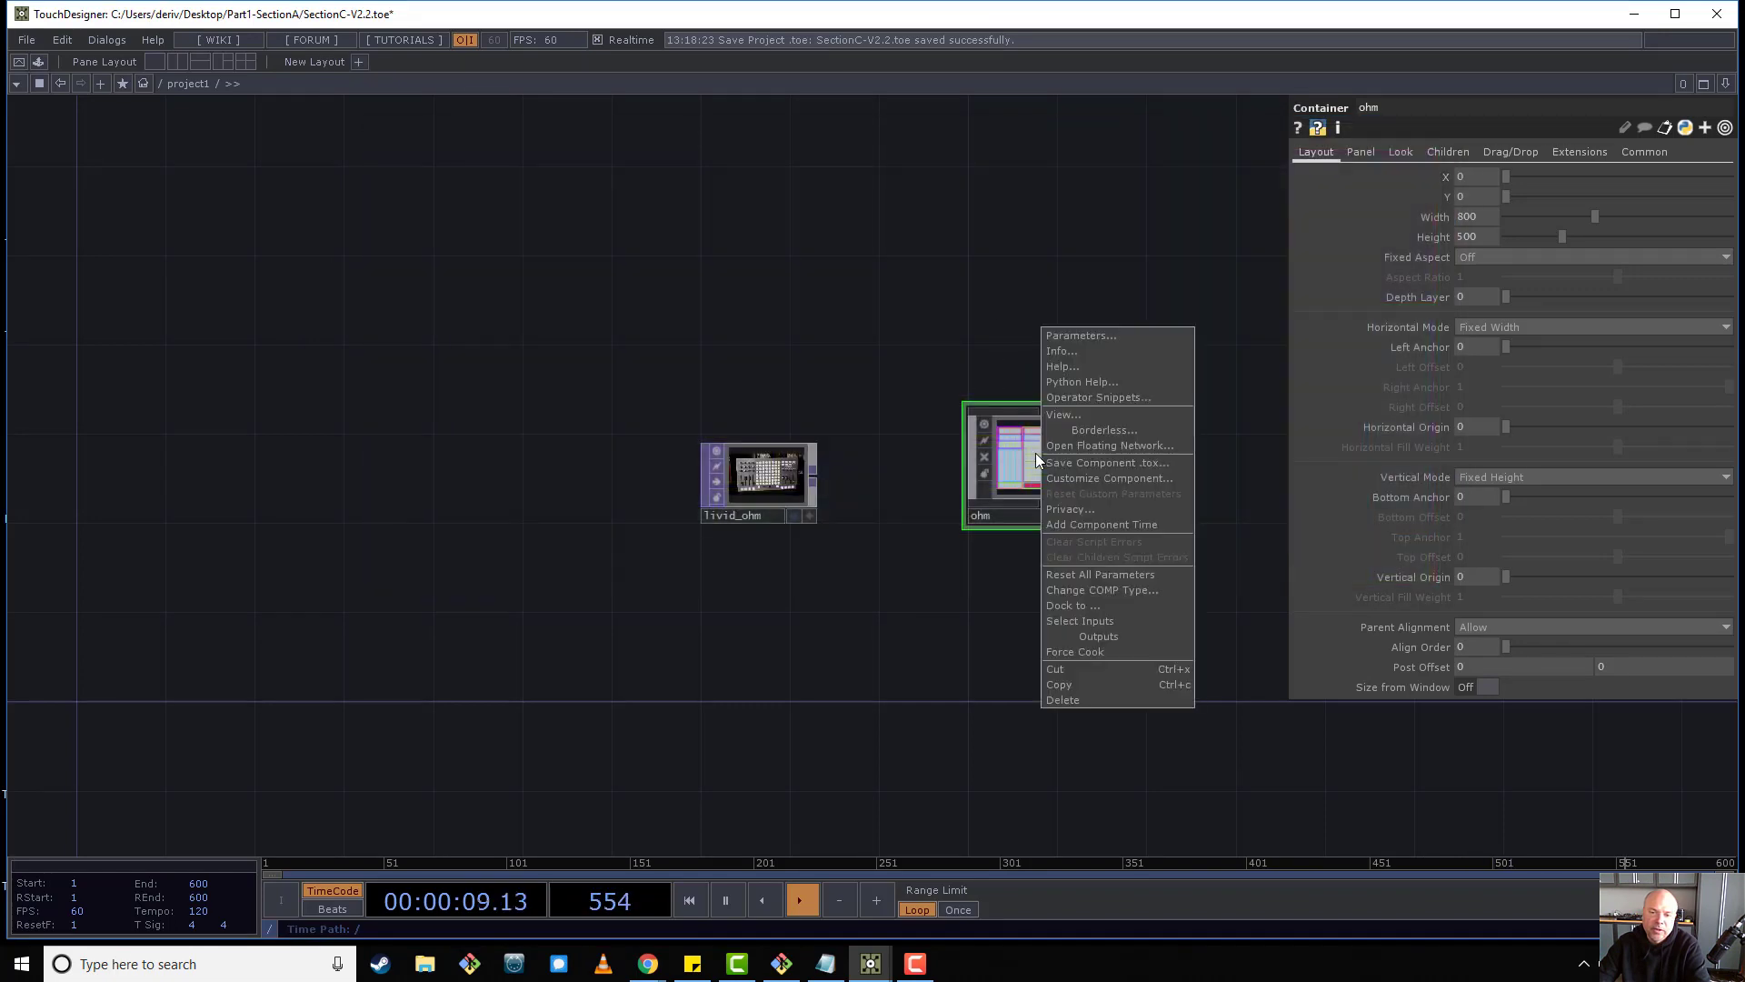
pyautogui.click(1083, 422)
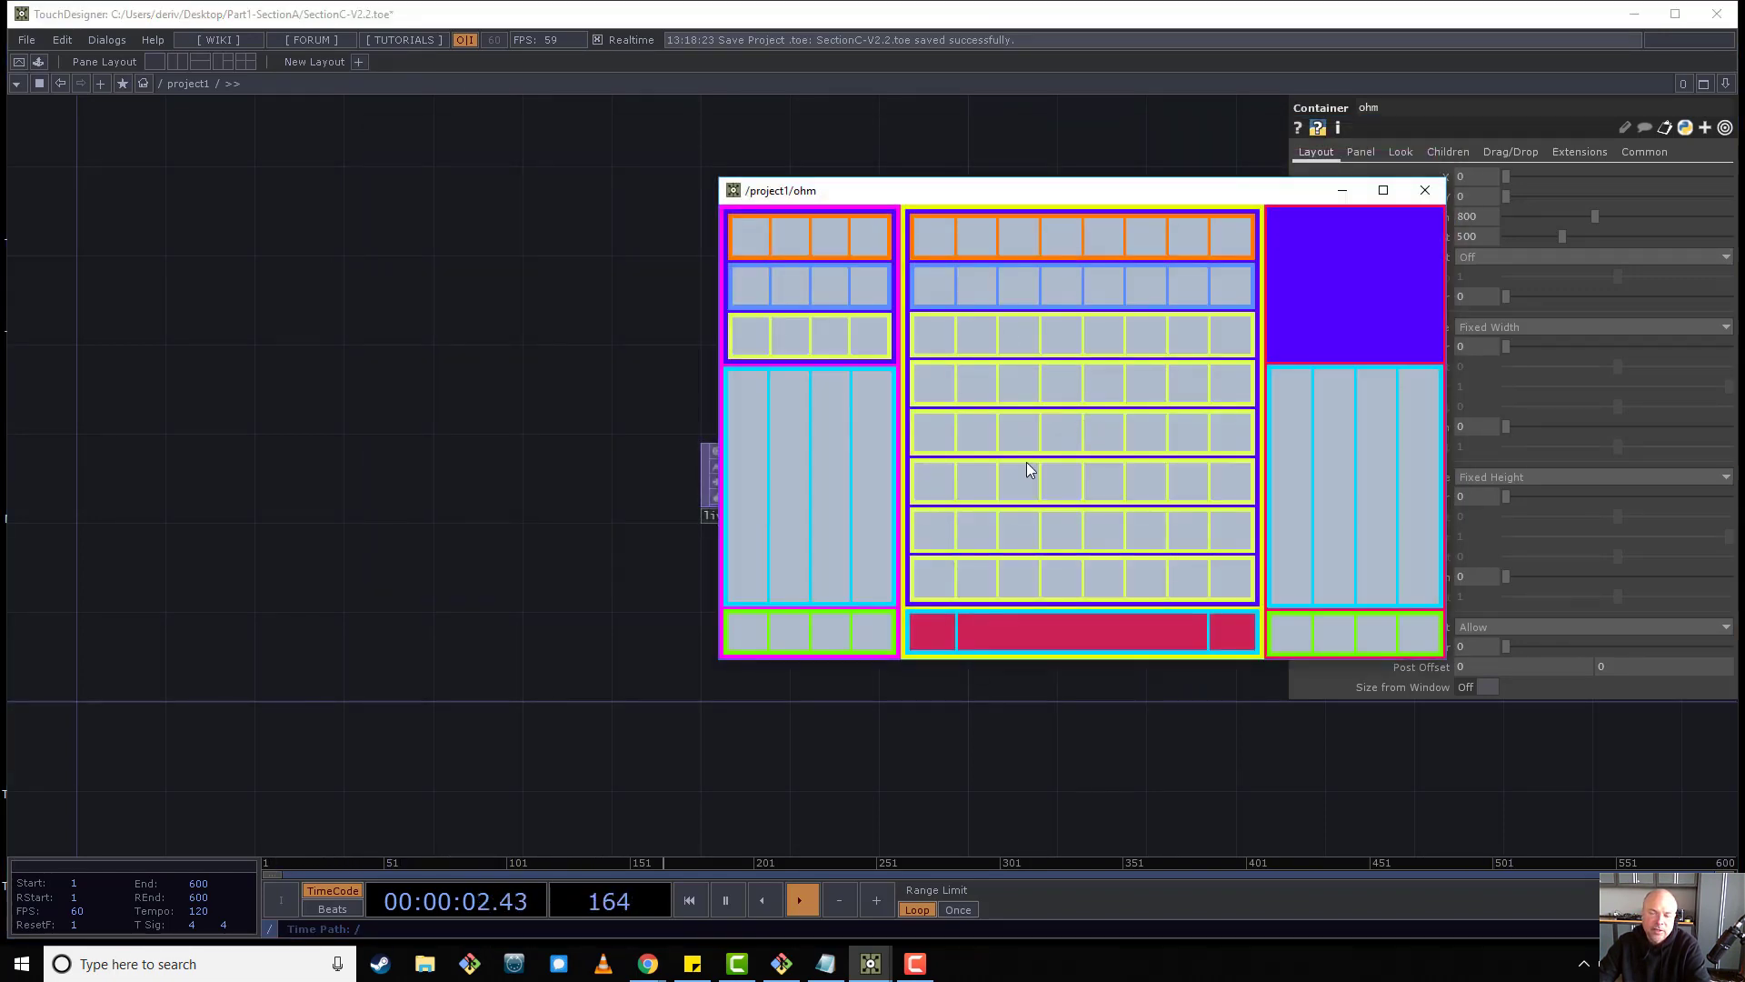
pyautogui.moveTo(1200, 201); pyautogui.dragTo(743, 198)
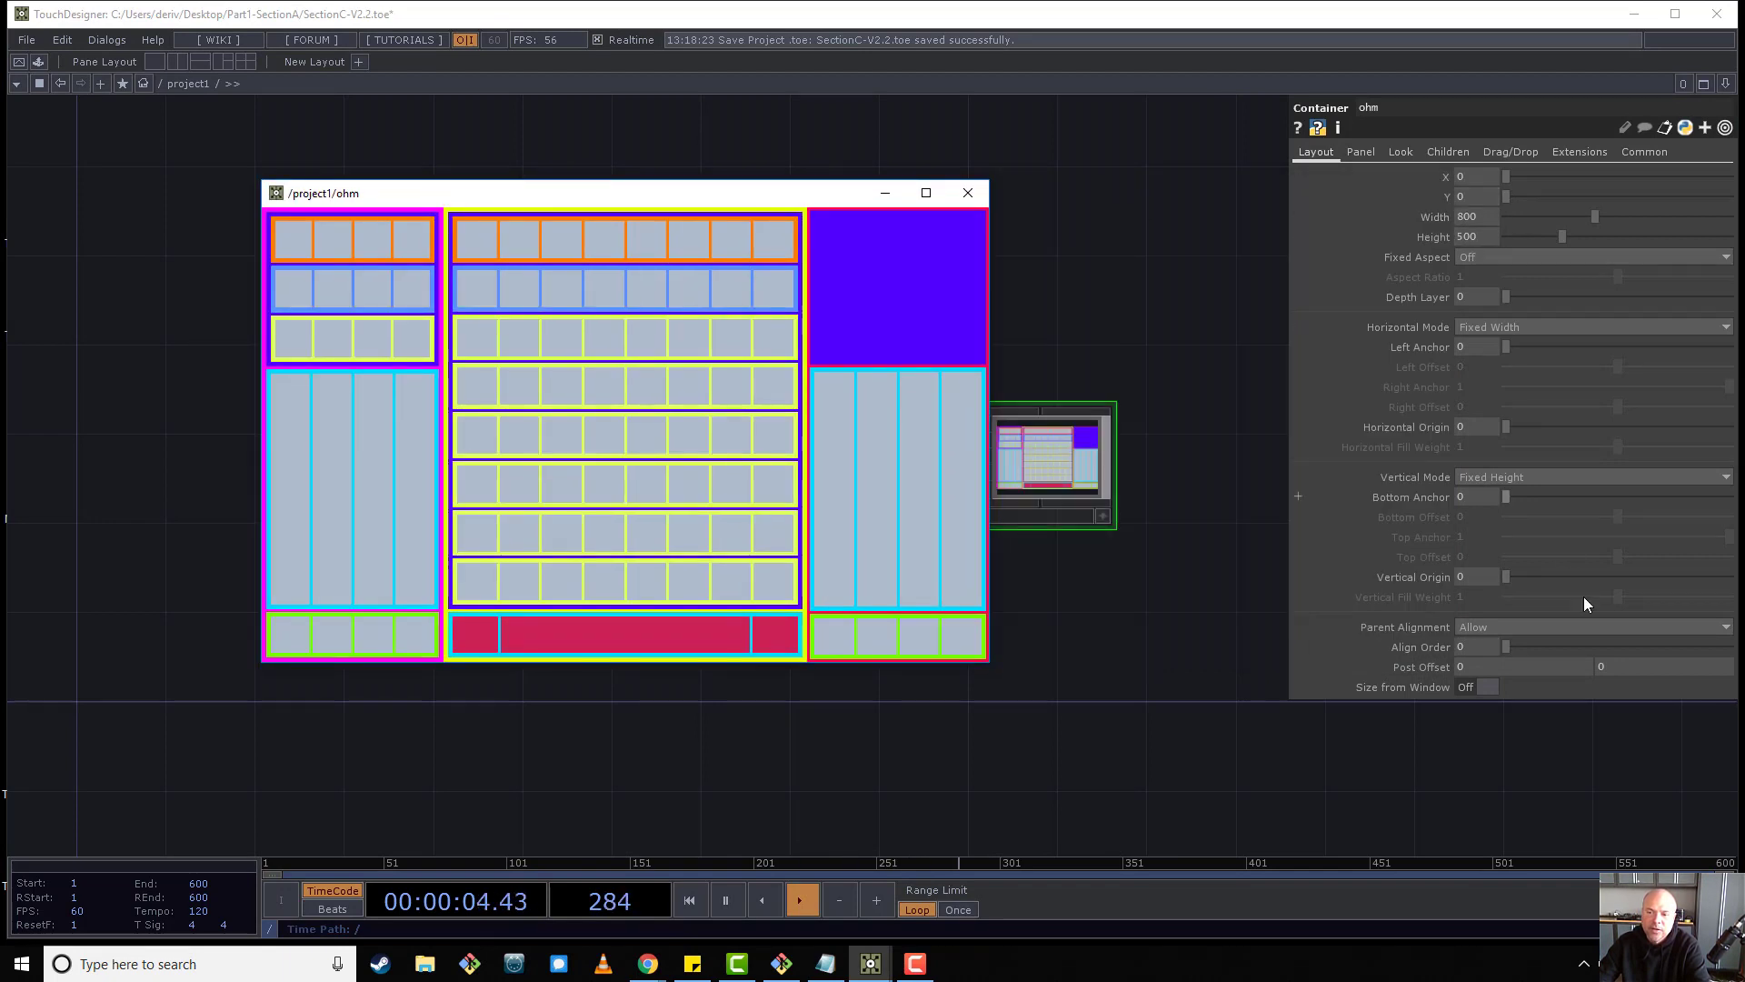
pyautogui.click(1488, 687)
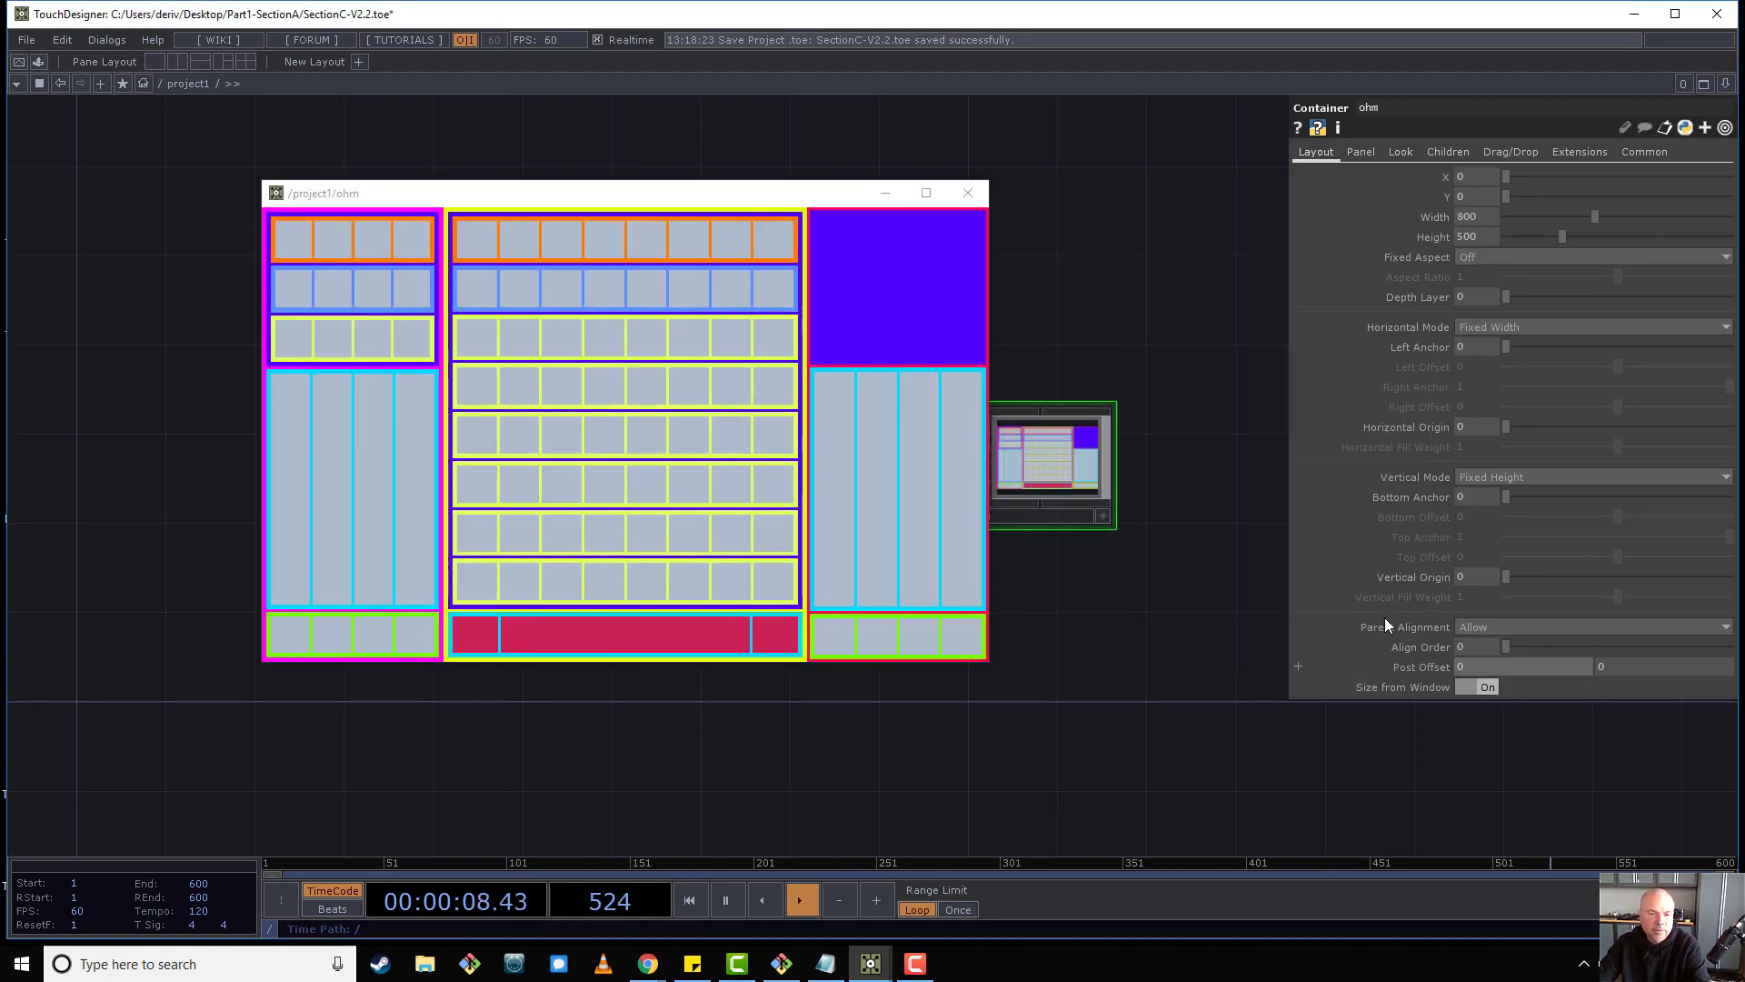
pyautogui.moveTo(655, 202); pyautogui.dragTo(503, 192)
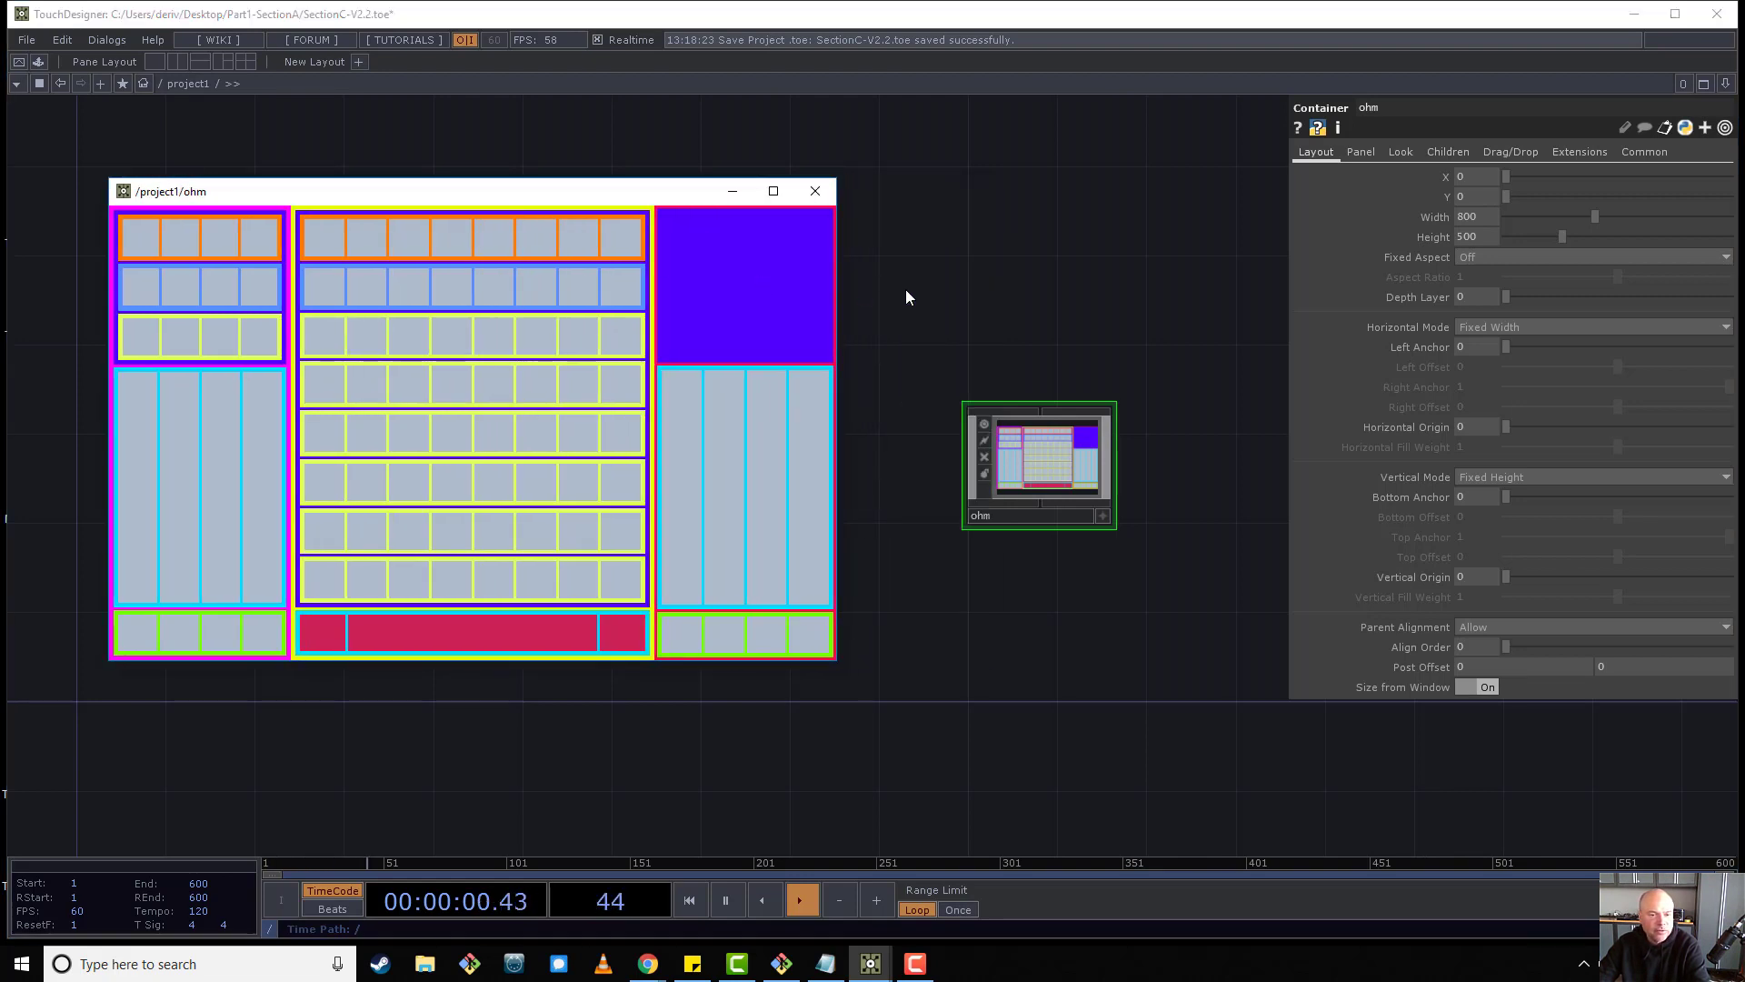
pyautogui.click(1114, 629)
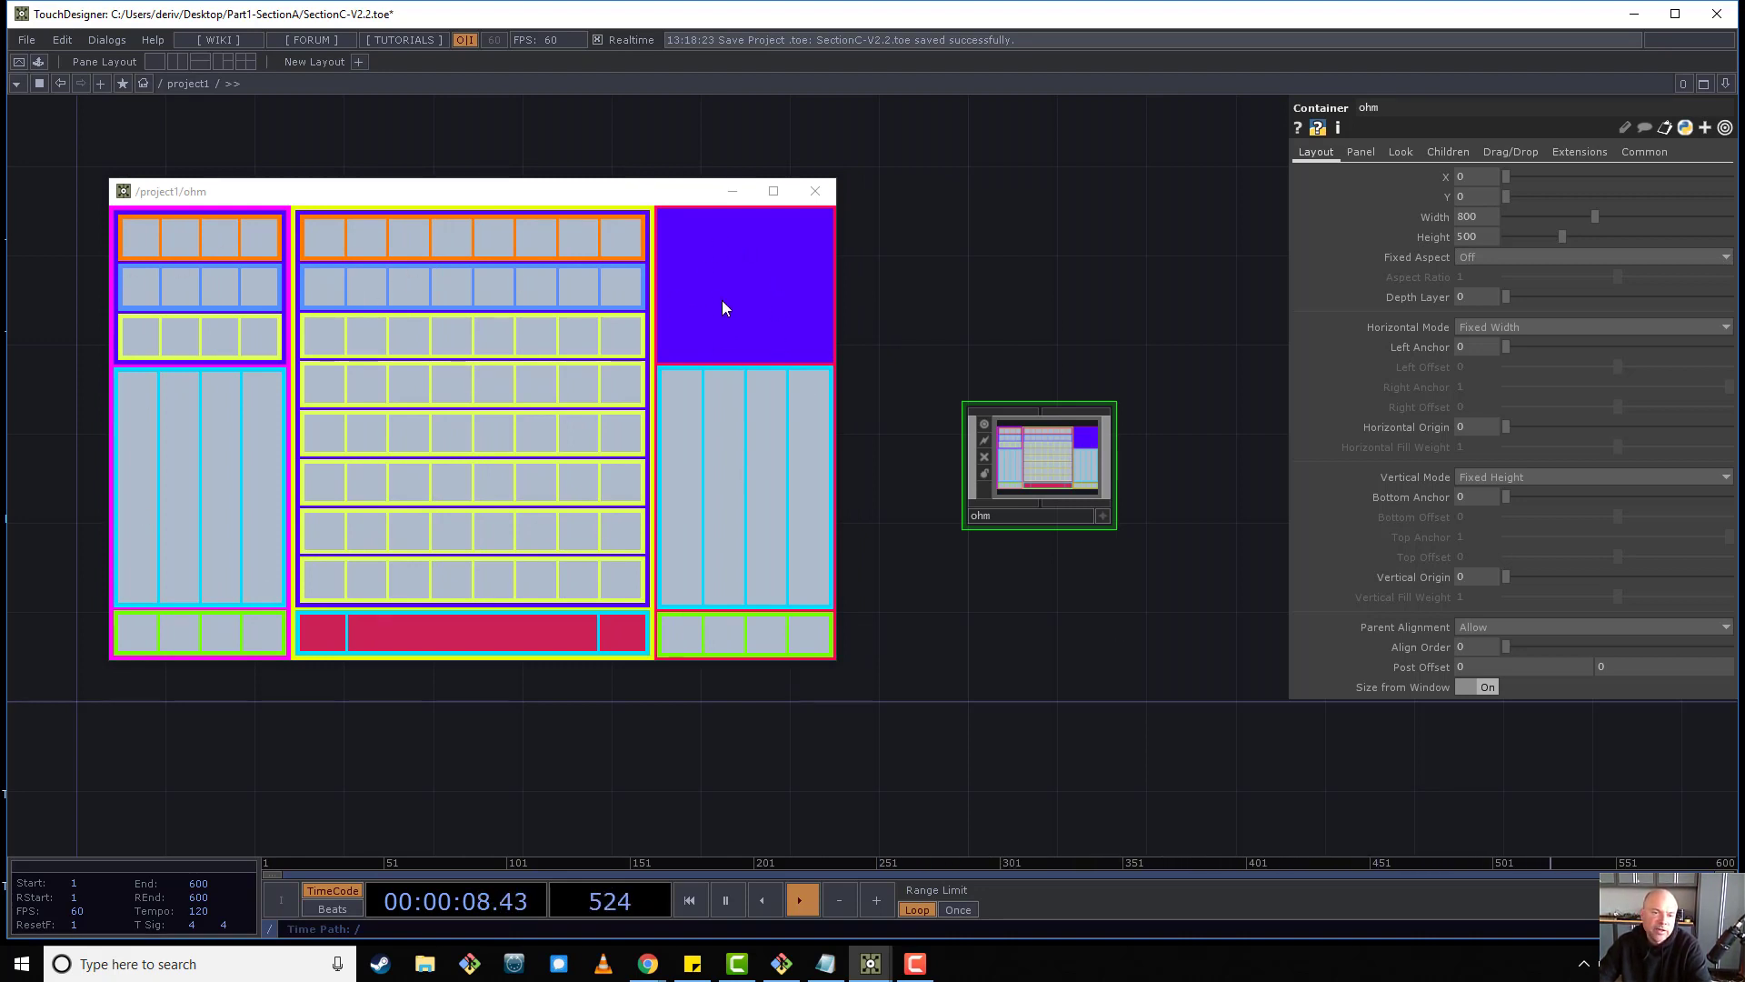
# Pan the network to the livid_ohm node showing the OHM controller reference photo.
pyautogui.moveTo(1013, 229); pyautogui.dragTo(1057, 363)
pyautogui.scroll(-3, 1056, 364)
pyautogui.scroll(5, 964, 437)
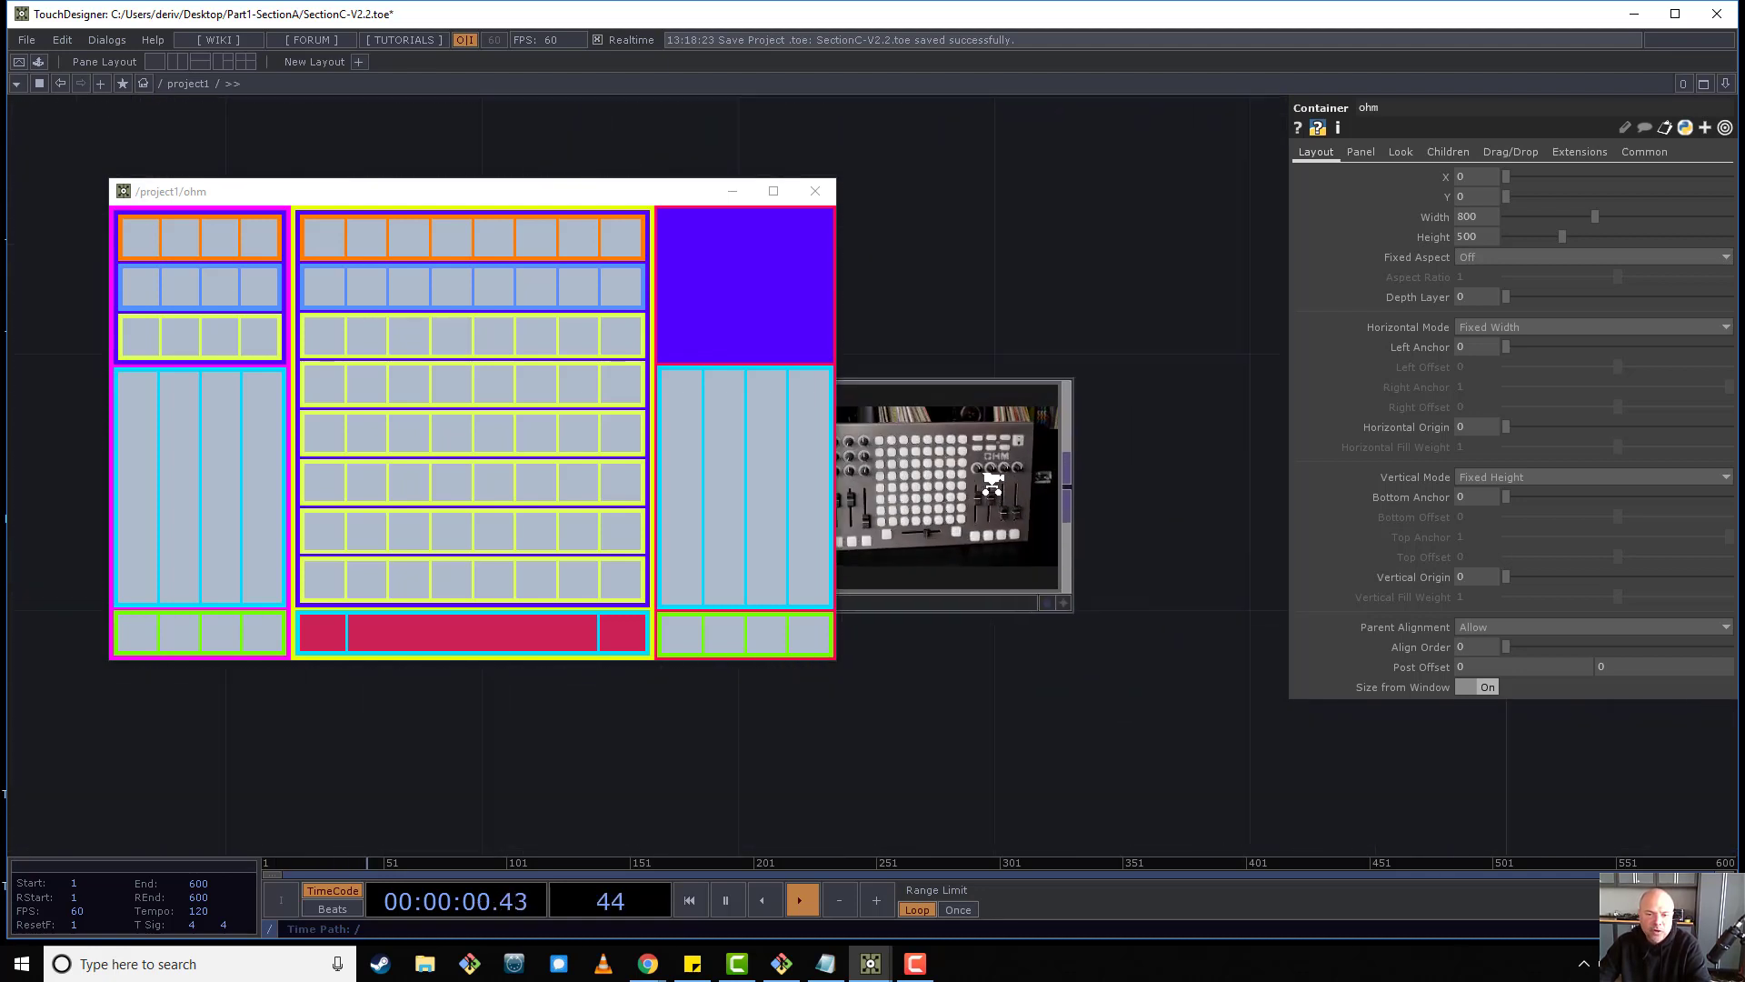